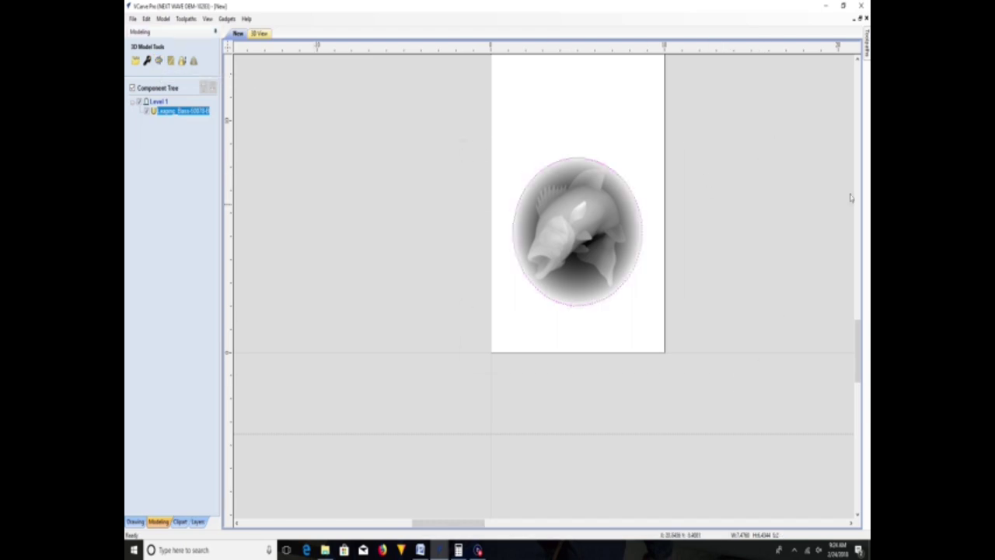
# - Delete all existing toolpaths, both 3D Roughing 1 and 3D Finish 1, and leave the toolpath preview
pyautogui.moveTo(867, 42)
pyautogui.rightClick(792, 321)
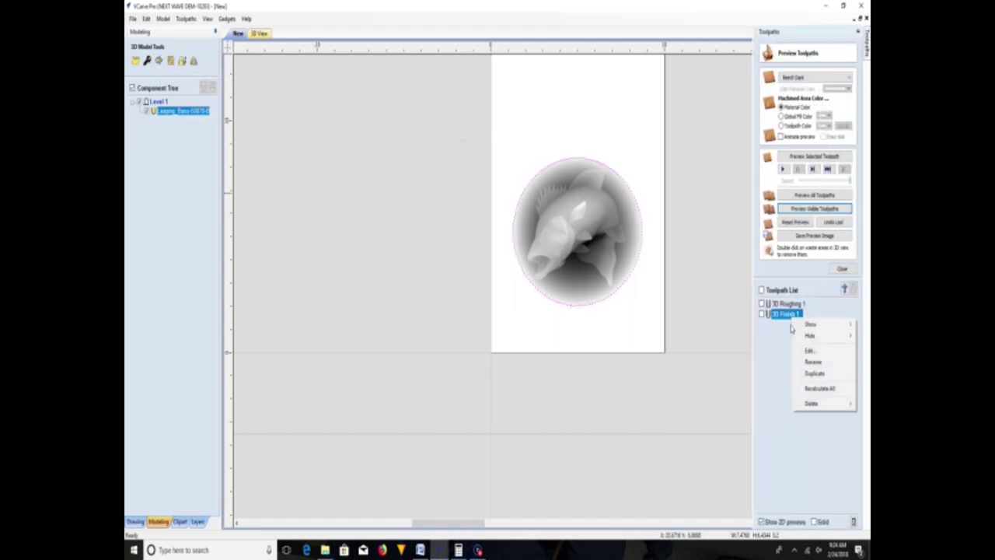
pyautogui.moveTo(812, 404)
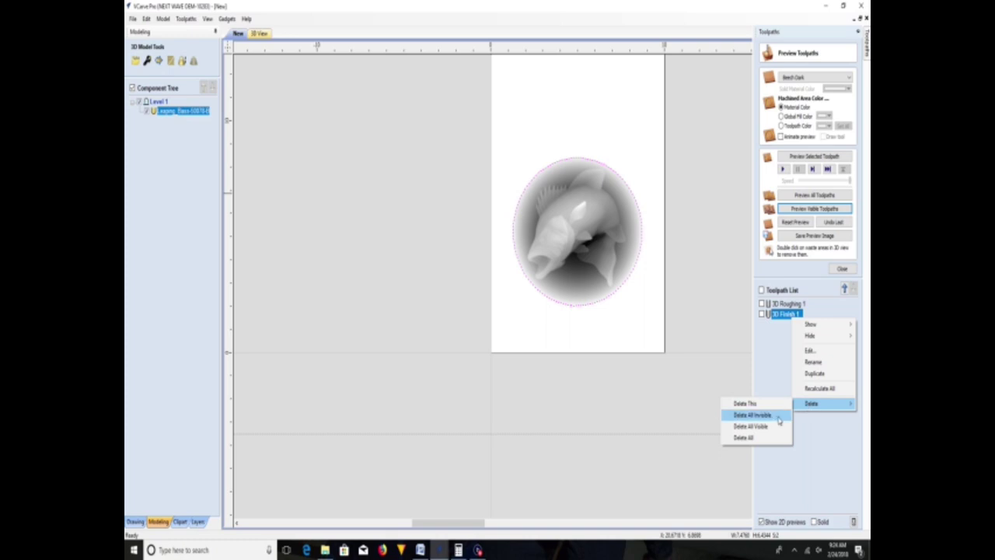
pyautogui.click(765, 438)
pyautogui.click(842, 268)
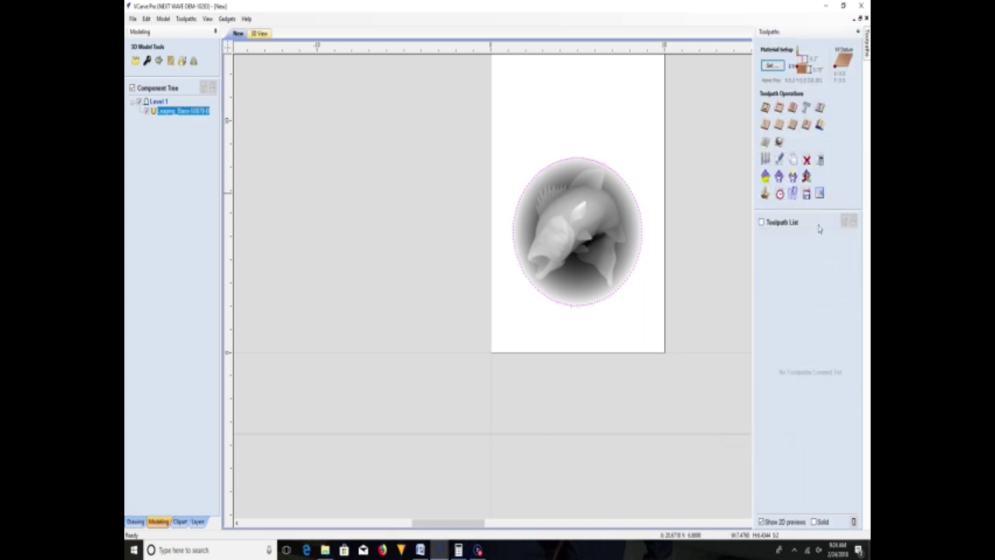
# - Calculate a 3D roughing toolpath for the bass within the selected vector, using the 0.125-inch end mill, and preview its cut
pyautogui.click(766, 143)
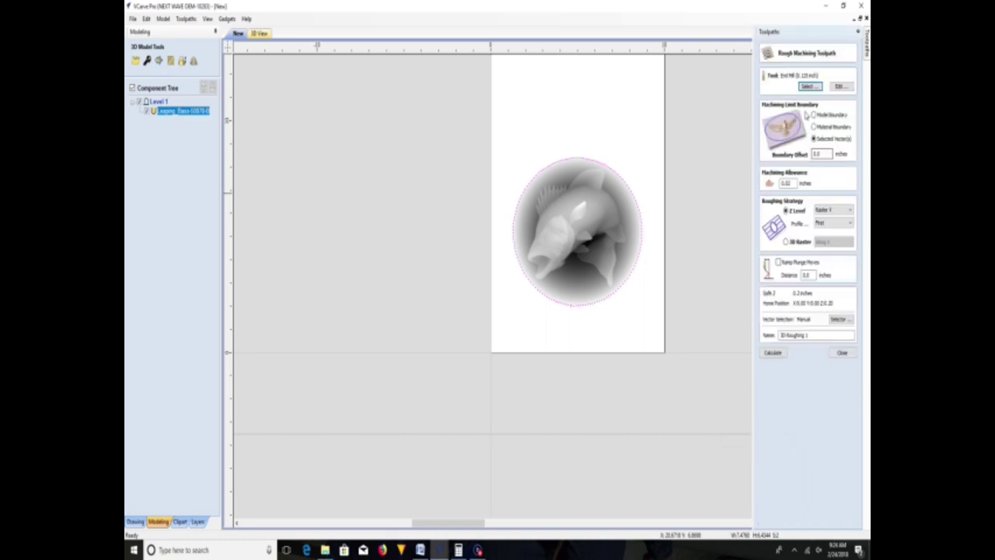
pyautogui.click(771, 353)
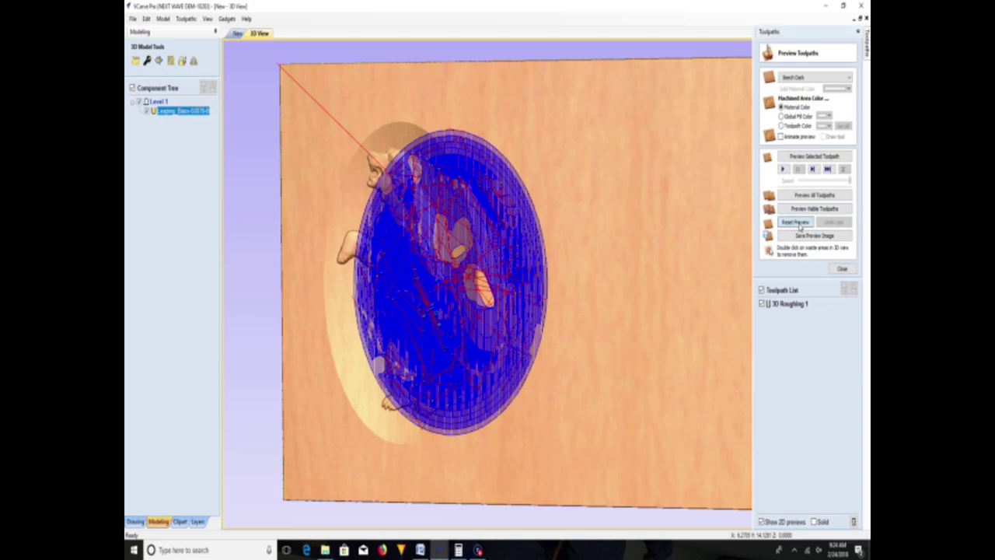
pyautogui.click(813, 209)
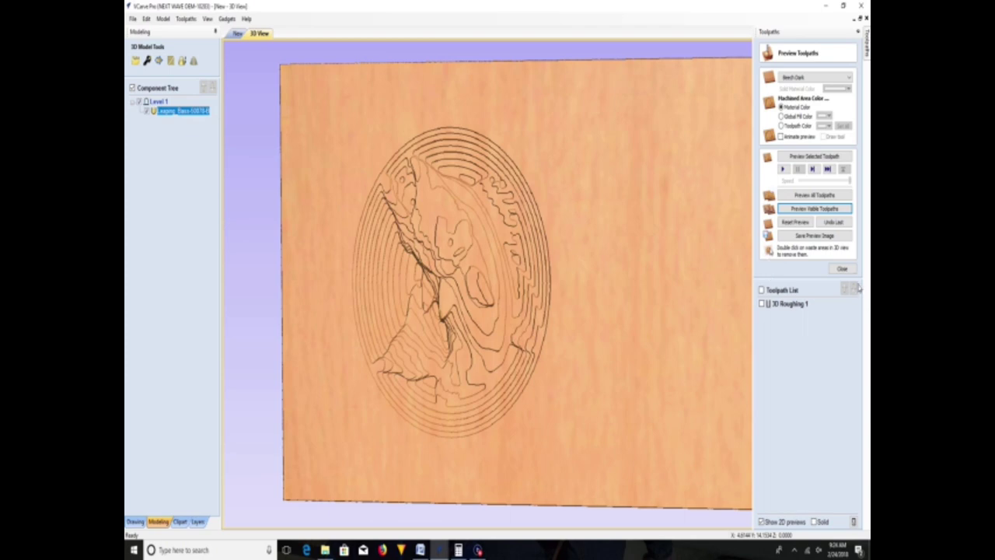
pyautogui.click(849, 269)
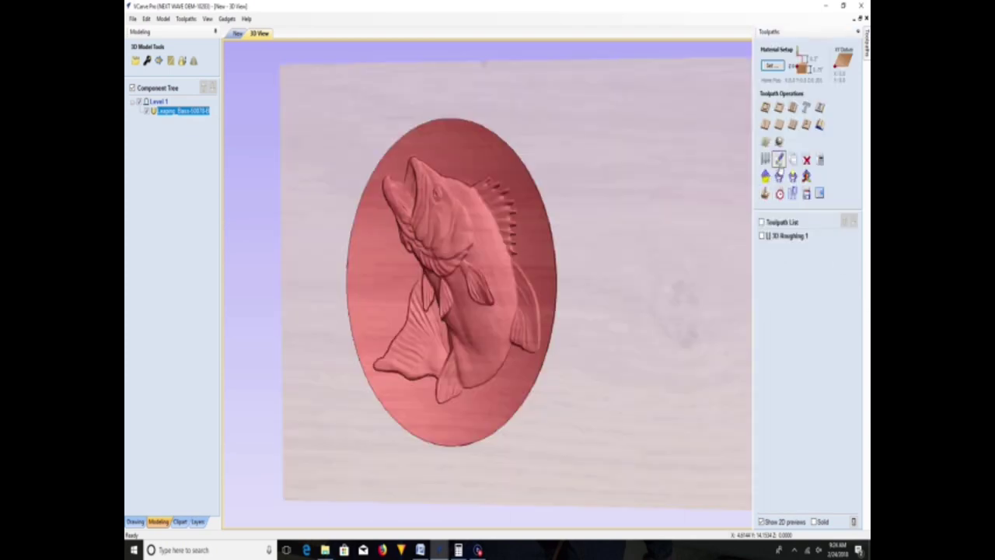
# - Calculate a 3D finish toolpath with the raster strategy inside the model boundary, preview it and inspect the carved bass
pyautogui.click(780, 149)
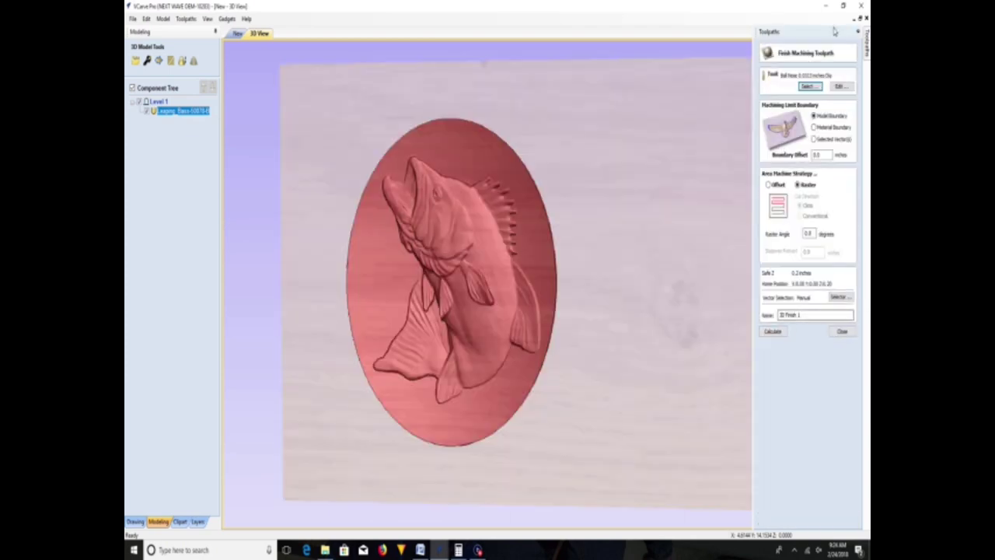
pyautogui.click(773, 331)
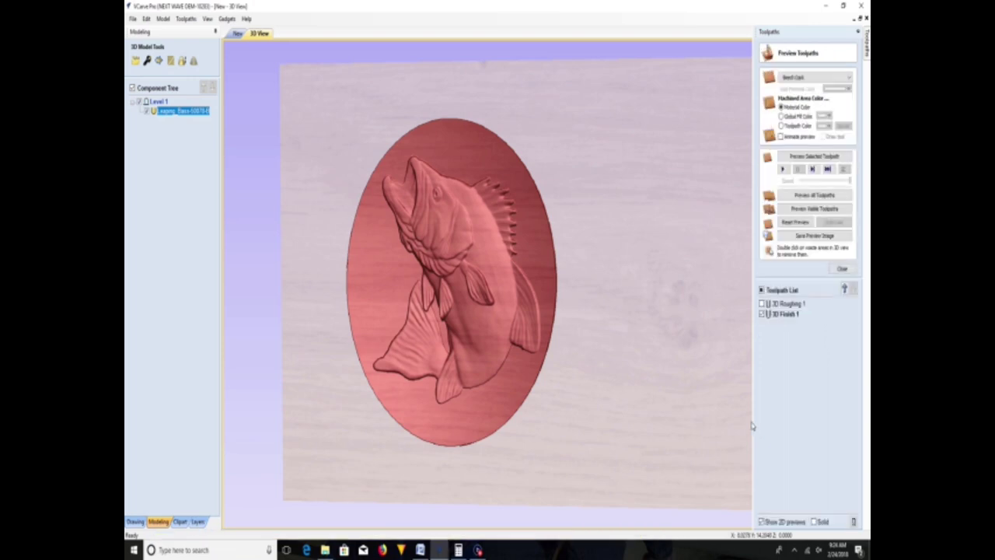
pyautogui.moveTo(791, 321)
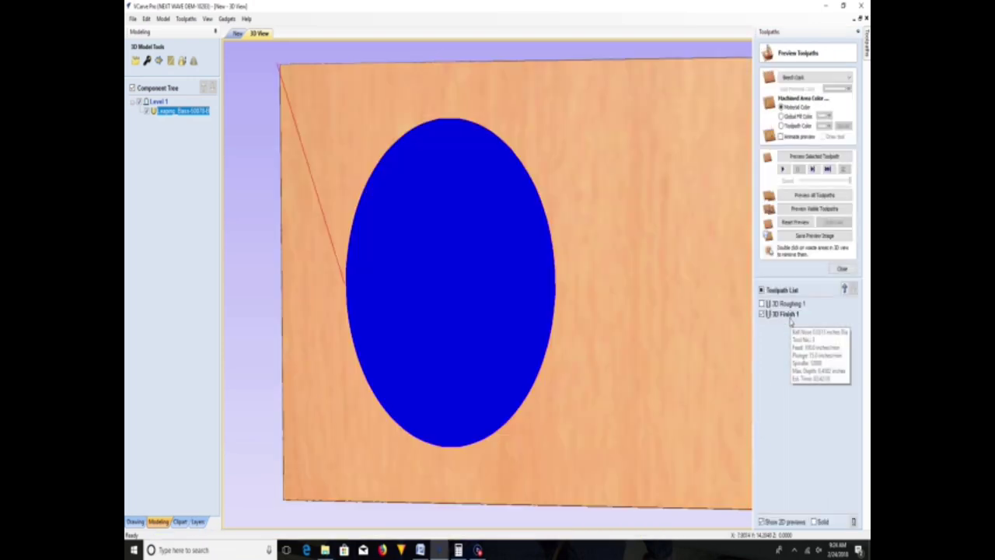
pyautogui.click(808, 209)
pyautogui.scroll(-3, 525, 297)
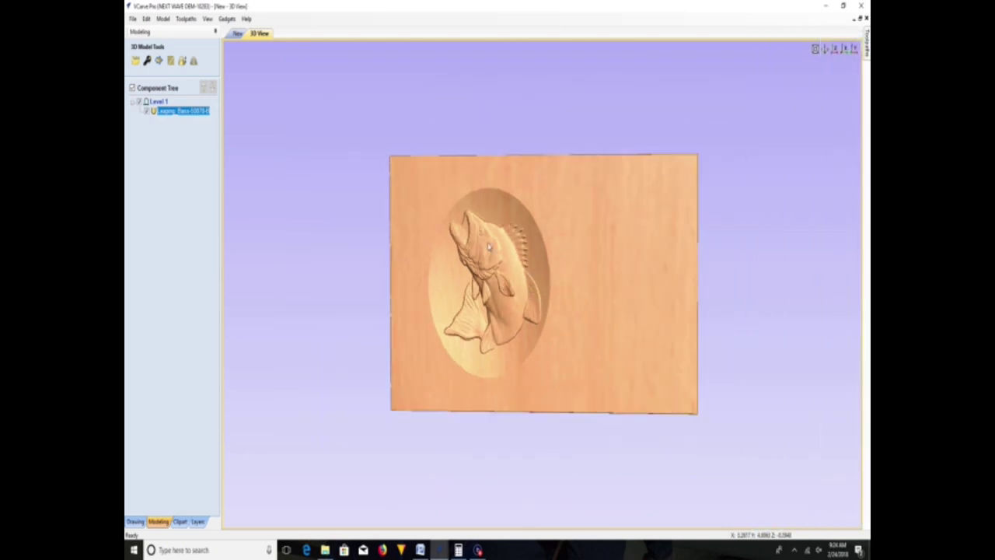
pyautogui.moveTo(422, 268); pyautogui.dragTo(422, 304)
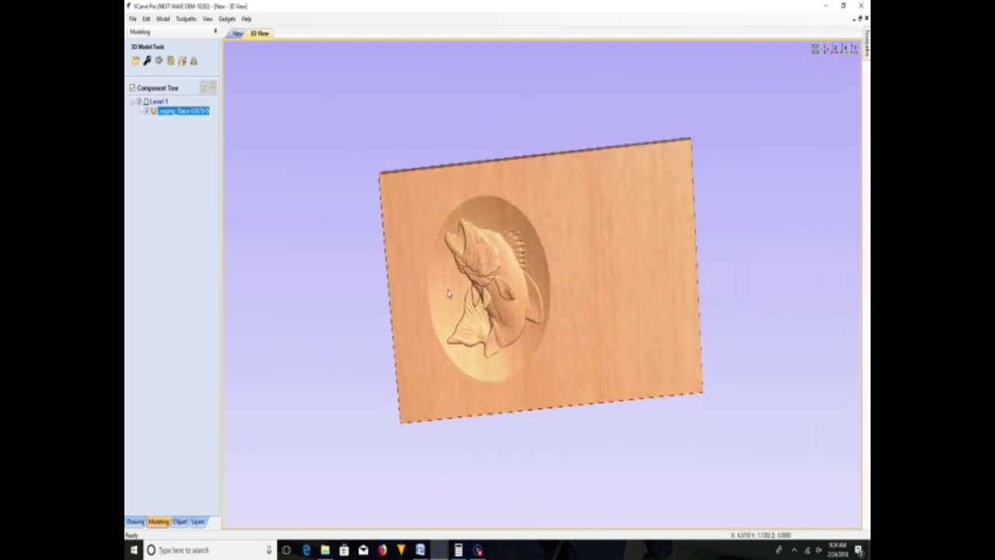
pyautogui.moveTo(620, 211); pyautogui.dragTo(658, 185)
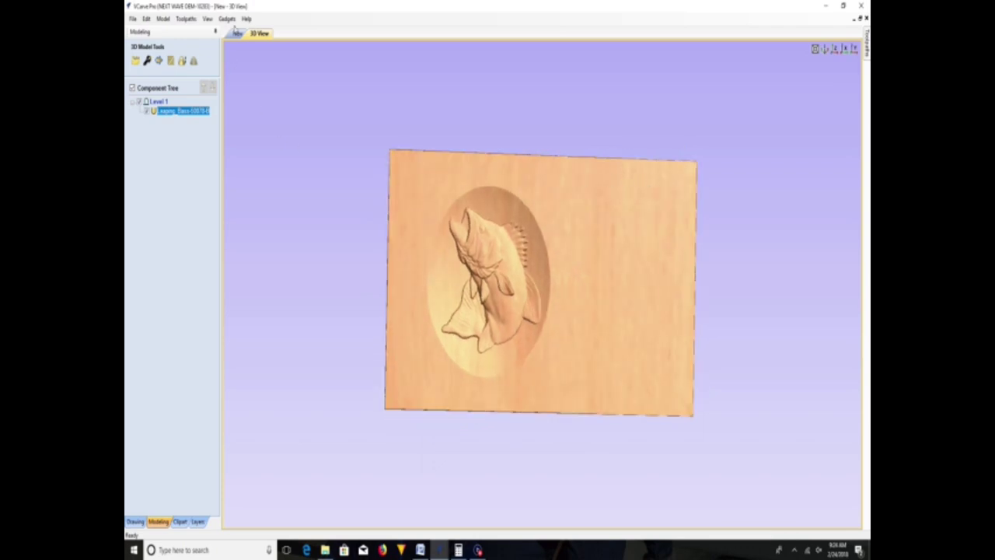
# - Return to the 2D view with the whole workpiece visible and bring up the vector drawing tools
pyautogui.click(227, 19)
pyautogui.click(345, 16)
pyautogui.click(241, 33)
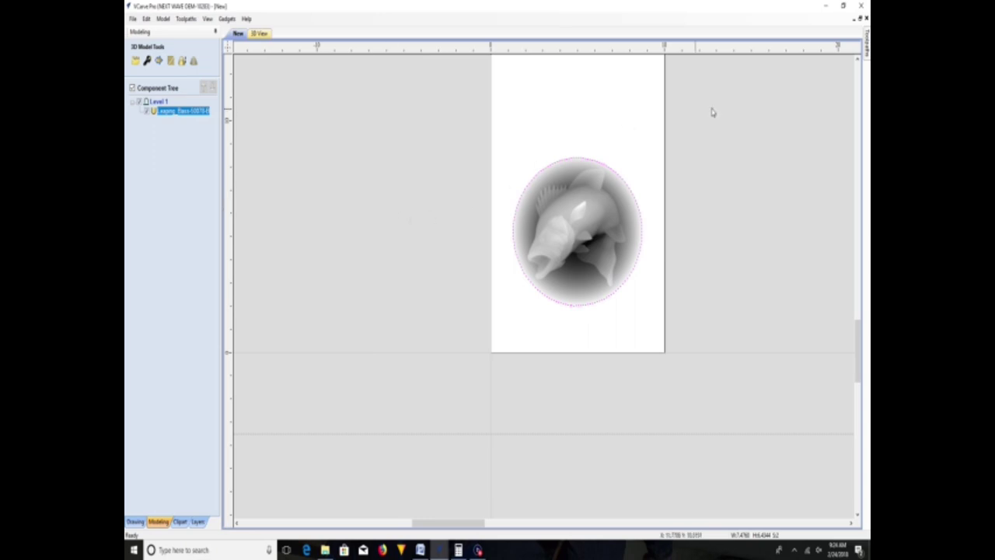
pyautogui.click(858, 61)
pyautogui.click(857, 61)
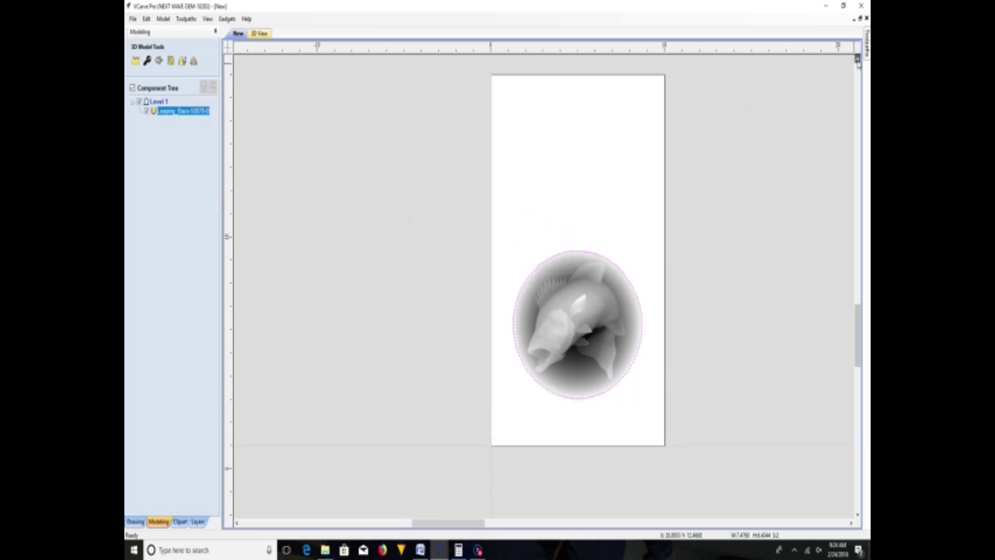
pyautogui.click(856, 56)
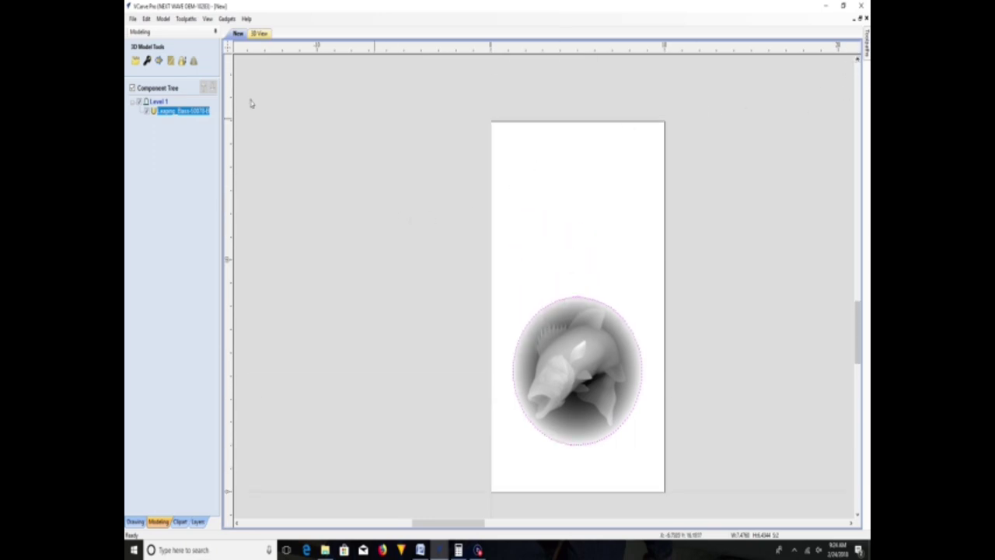
pyautogui.click(135, 520)
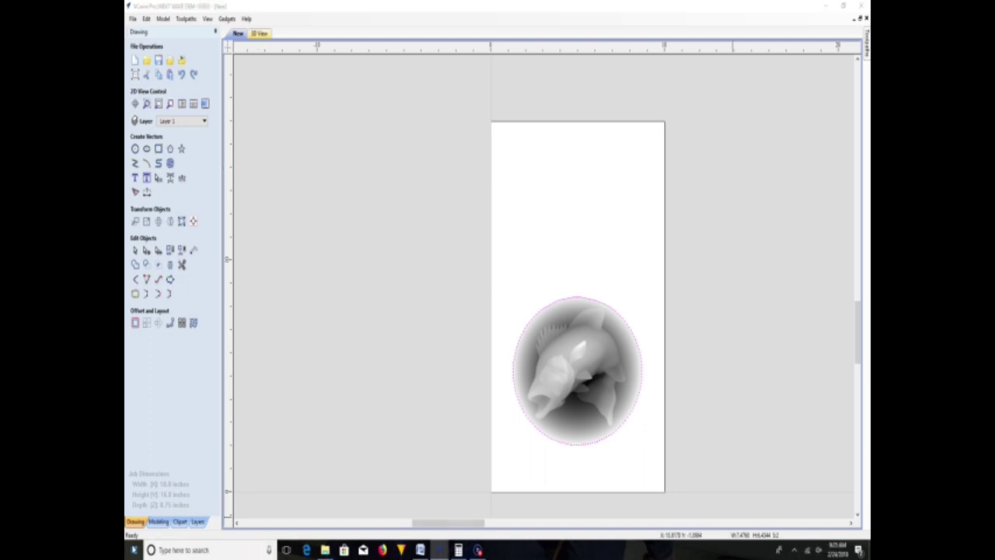
pyautogui.click(134, 549)
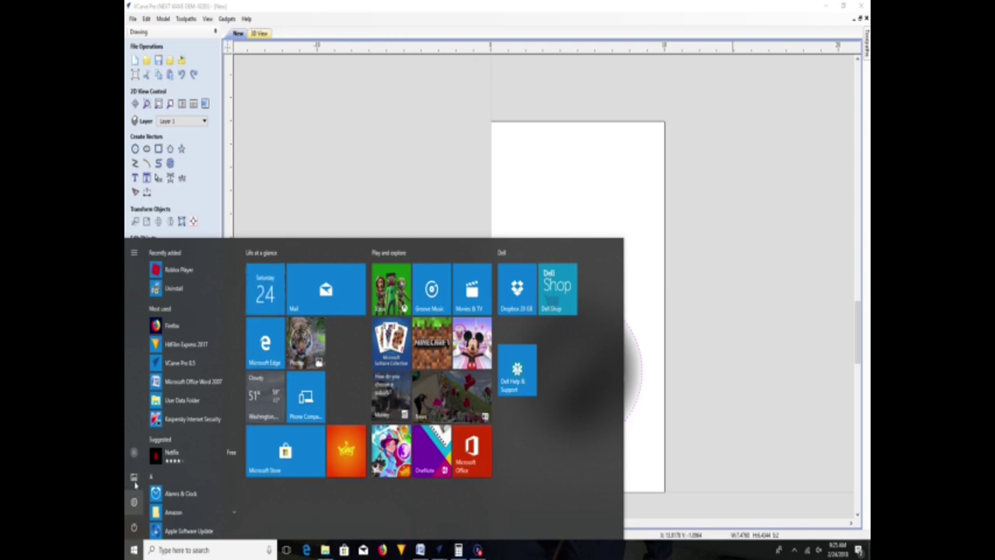
pyautogui.press('Escape')
pyautogui.press('super+e')
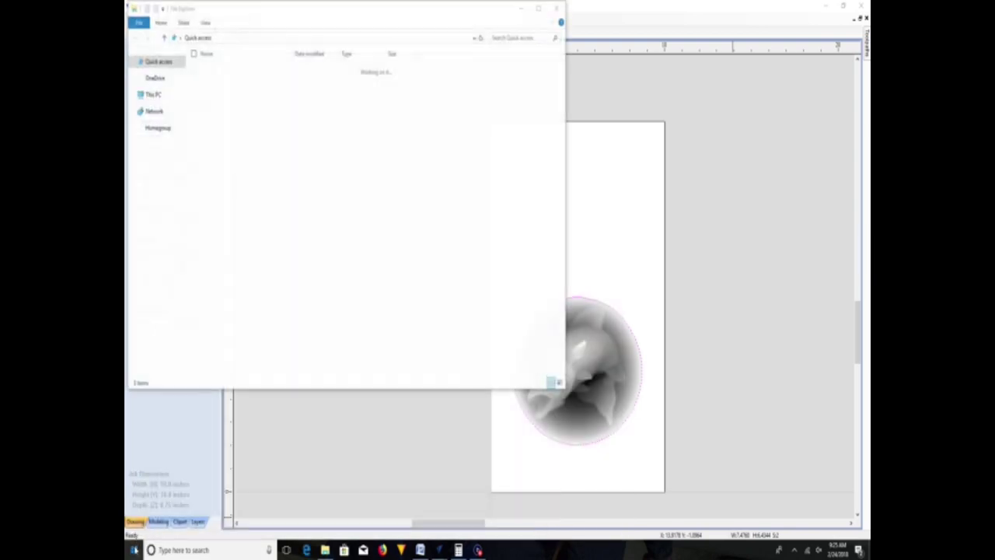
pyautogui.press('super')
pyautogui.click(590, 155)
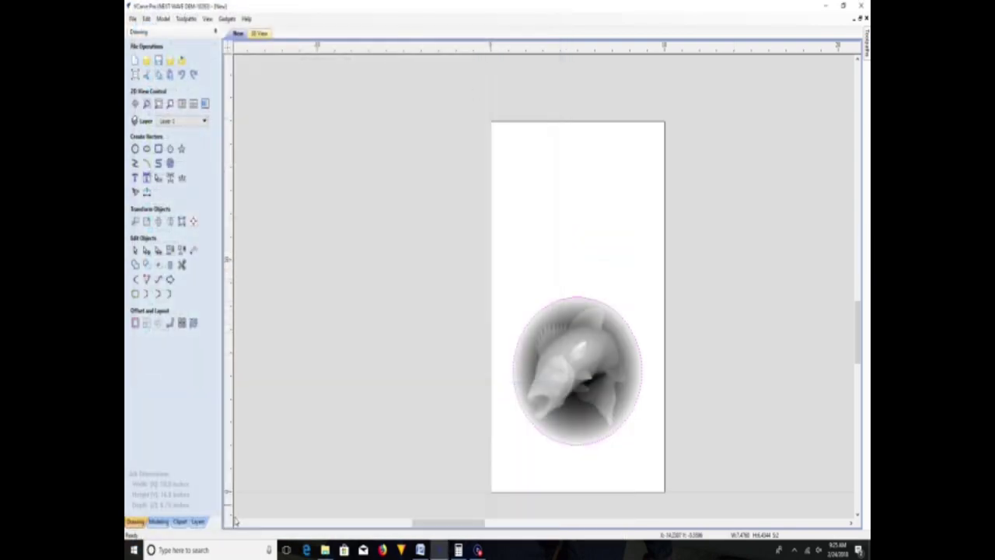
# - Open Calculator, divide 360 by 12, and close Calculator to return to the carving drawing
pyautogui.click(133, 549)
pyautogui.scroll(-3, 172, 506)
pyautogui.scroll(-2, 172, 511)
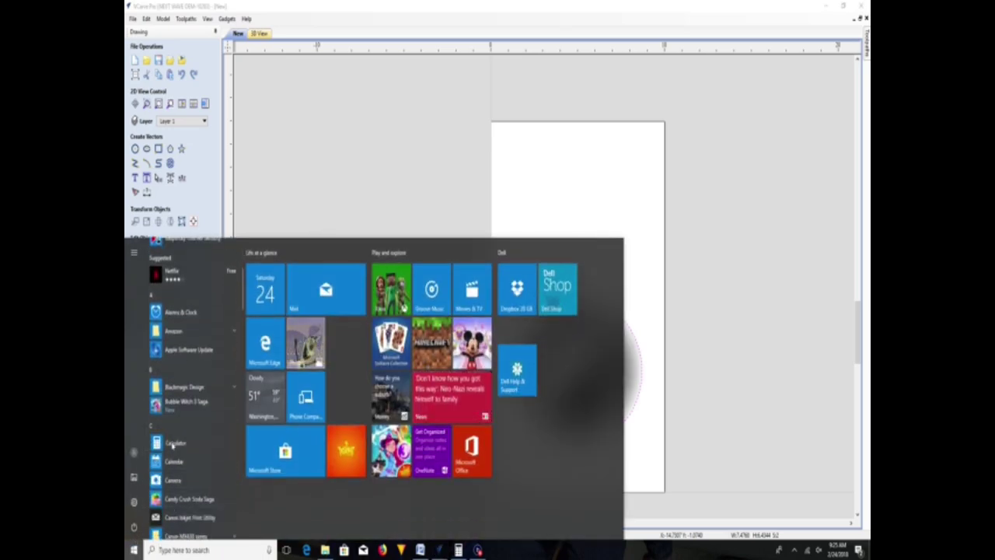
pyautogui.click(179, 443)
pyautogui.click(655, 420)
pyautogui.click(655, 369)
pyautogui.click(621, 464)
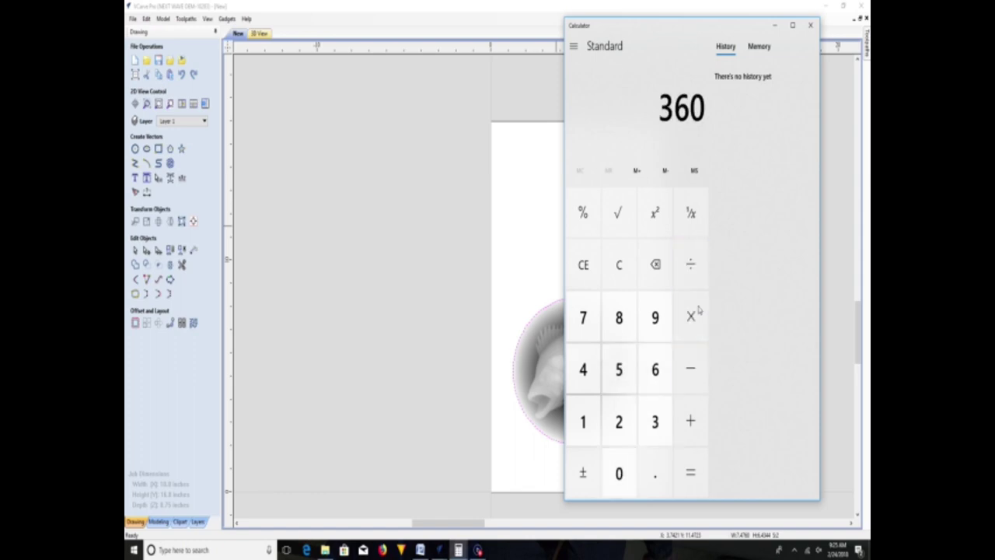
pyautogui.click(695, 276)
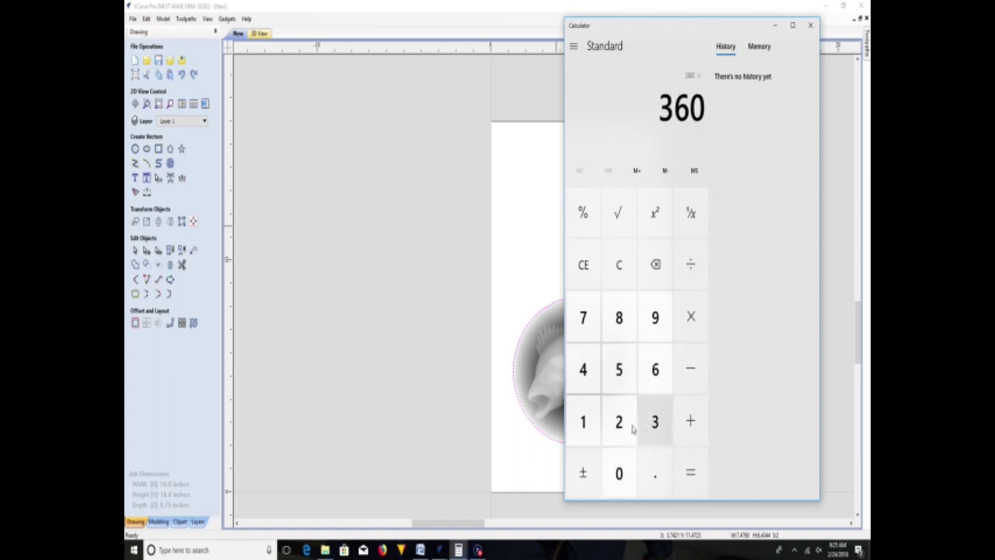
pyautogui.click(592, 420)
pyautogui.click(610, 418)
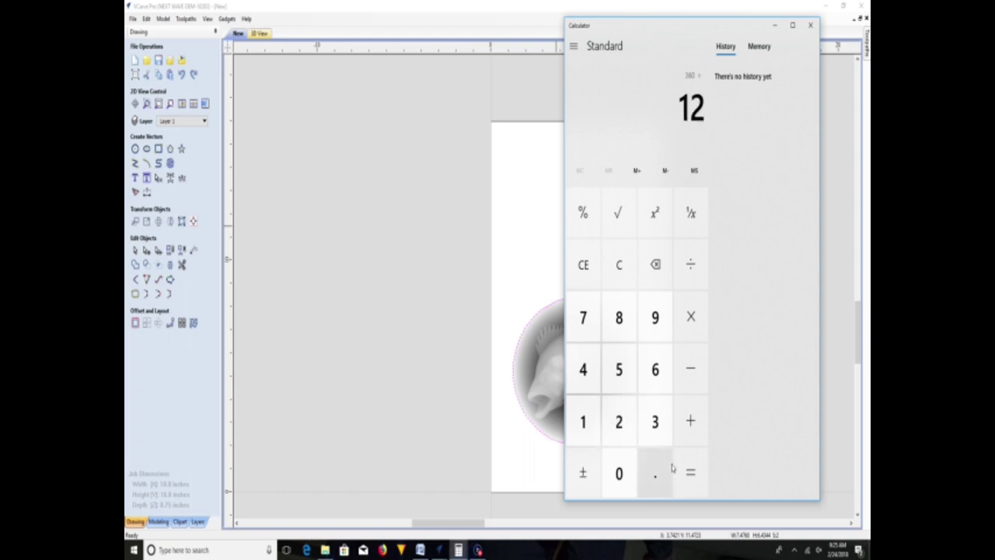
pyautogui.click(683, 466)
pyautogui.moveTo(646, 19); pyautogui.dragTo(863, 529)
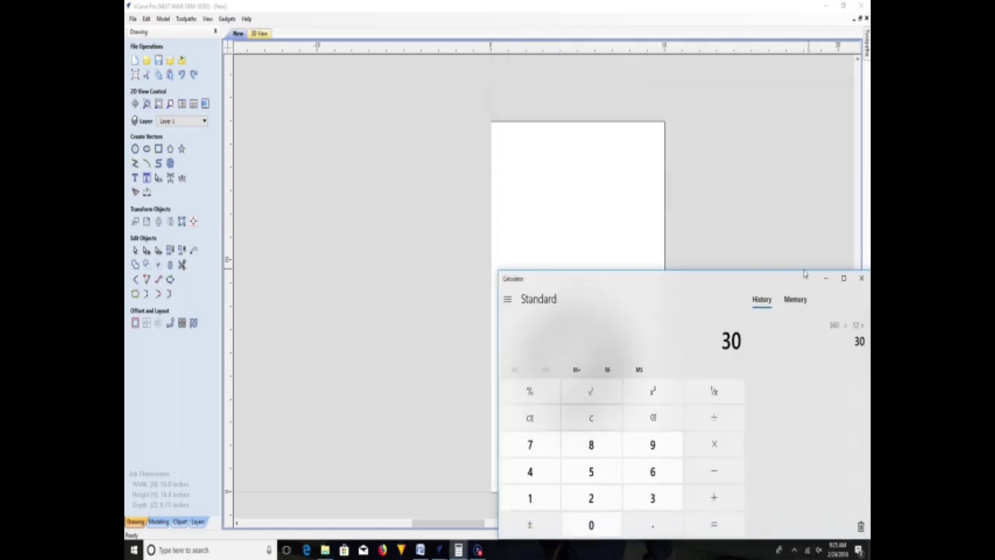
pyautogui.click(861, 277)
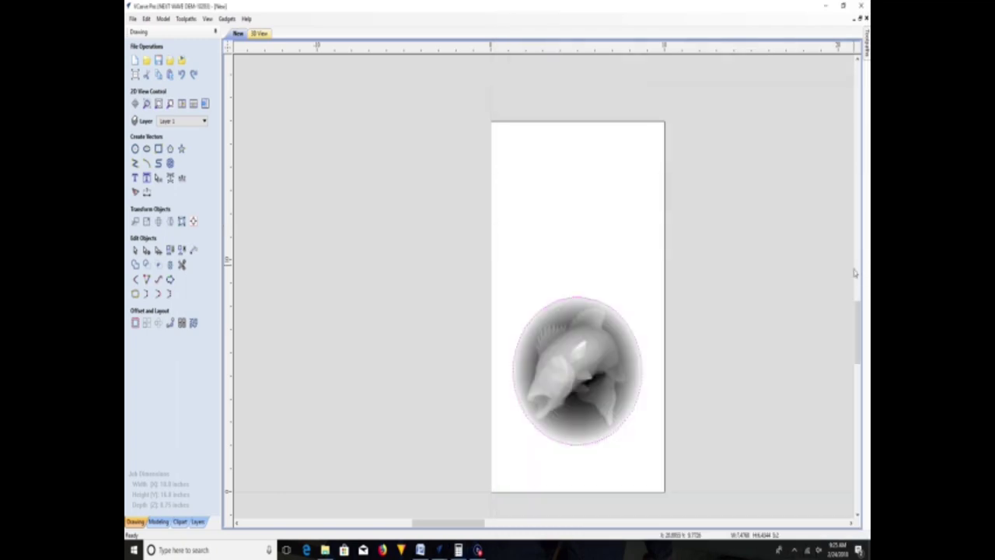
# - With nothing selected, draw a circle 4 inches in diameter centred at X 0.0, Y 0.0
pyautogui.click(517, 203)
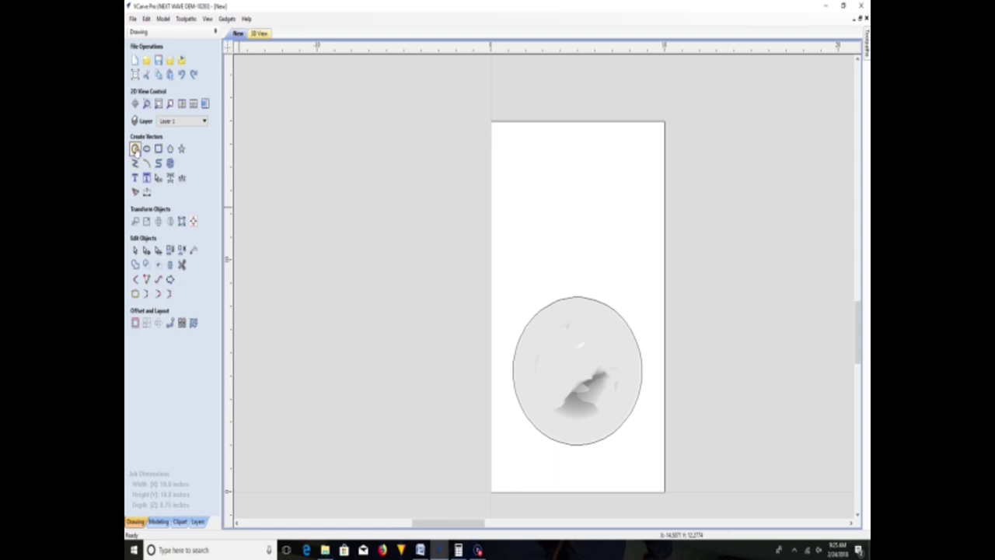
pyautogui.click(135, 149)
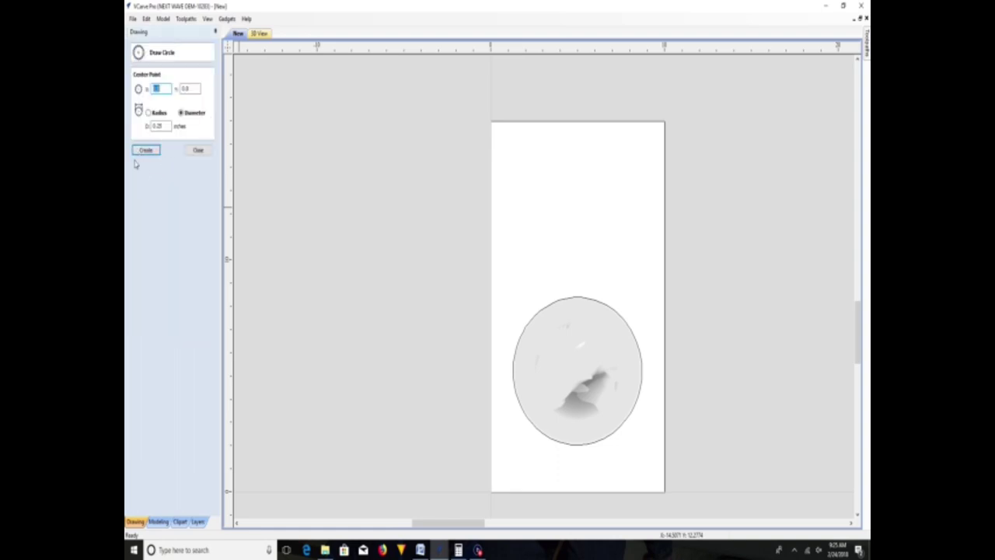
pyautogui.doubleClick(158, 126)
pyautogui.press('BackSpace')
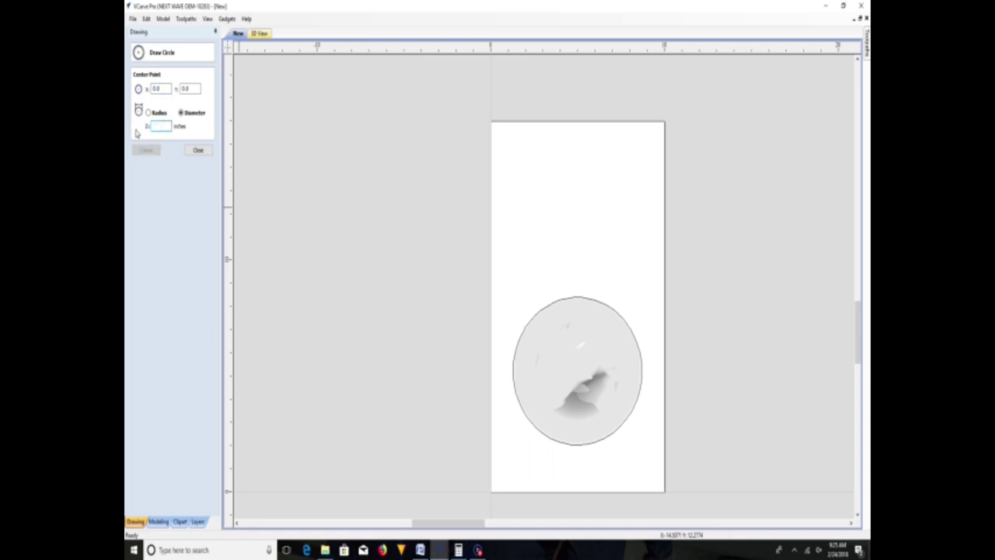
pyautogui.write('4')
pyautogui.click(149, 114)
pyautogui.click(152, 153)
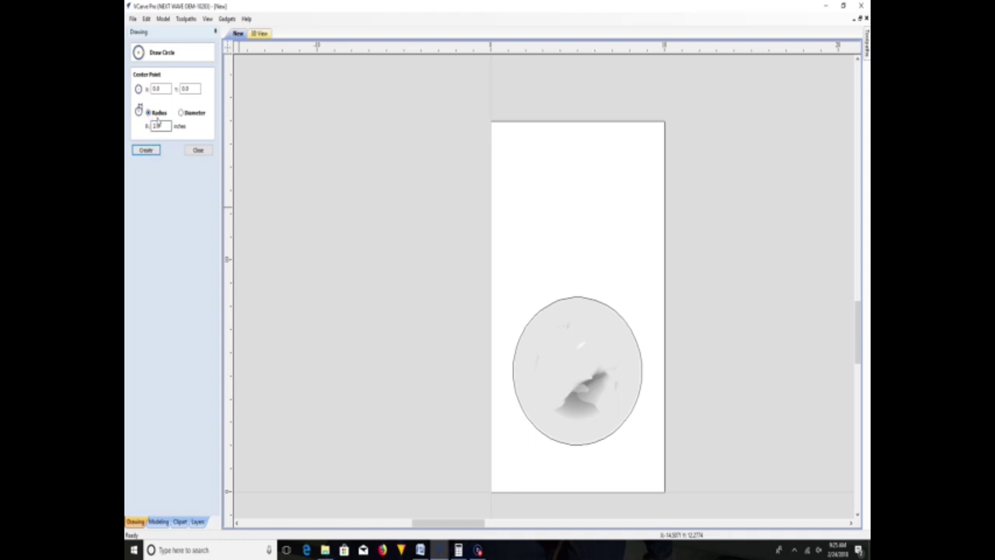
pyautogui.click(182, 113)
pyautogui.click(151, 152)
pyautogui.click(198, 150)
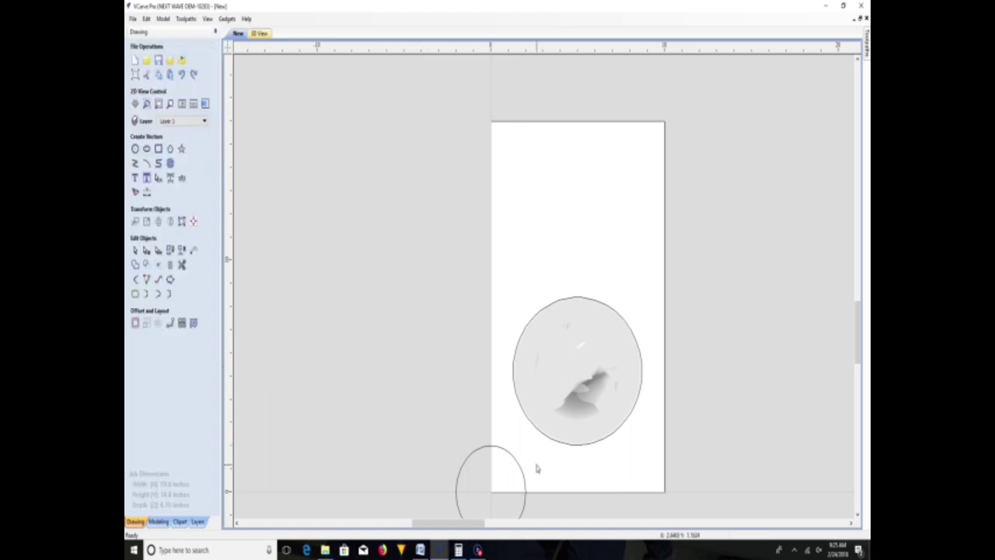
# - Move the 4-inch circle into the blank area above the bass oval, centred at about X 5, Y 12 inches
pyautogui.moveTo(490, 454); pyautogui.dragTo(579, 220)
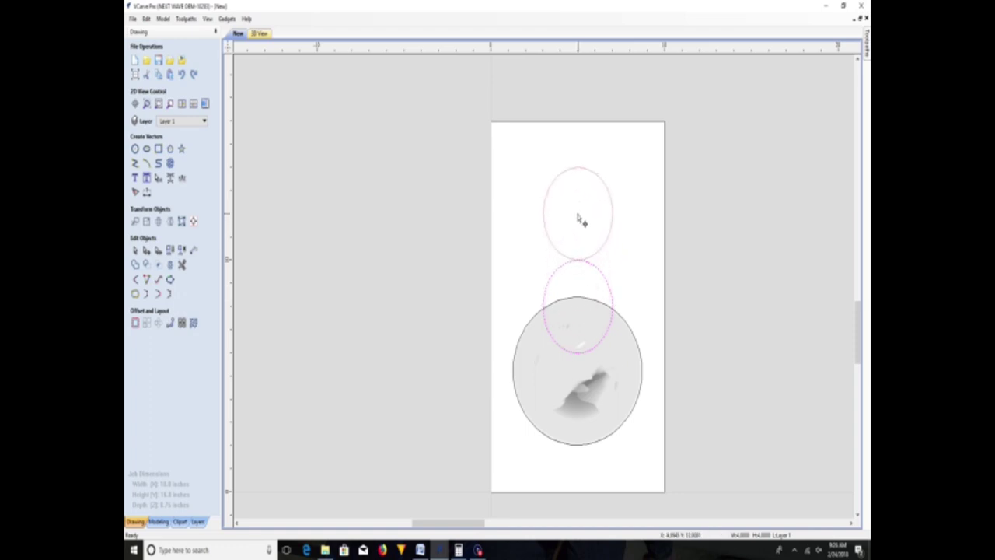
pyautogui.moveTo(579, 217); pyautogui.dragTo(579, 211)
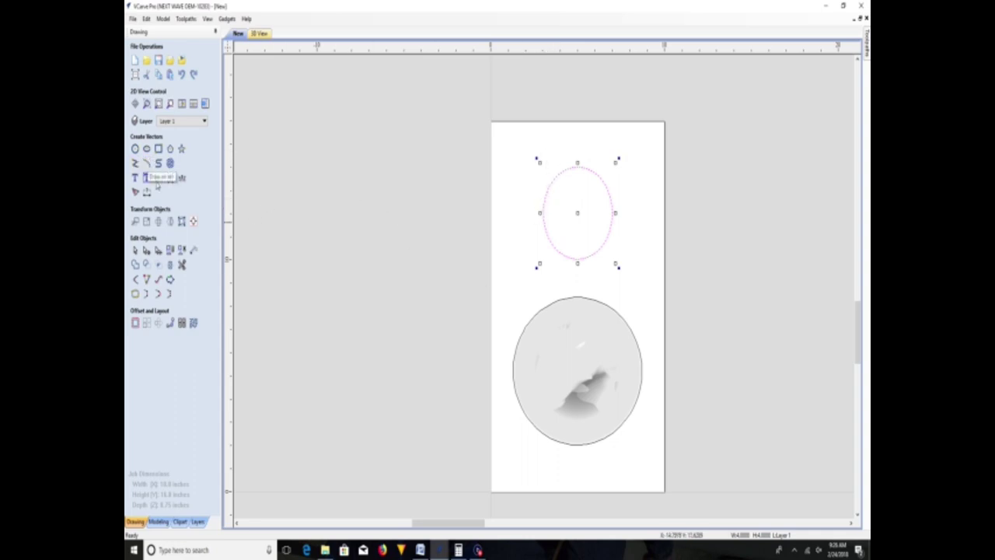
# - Insert a horizontal guide line and align it with the centre of the 4-inch circle, at about Y 12 inches
pyautogui.rightClick(452, 208)
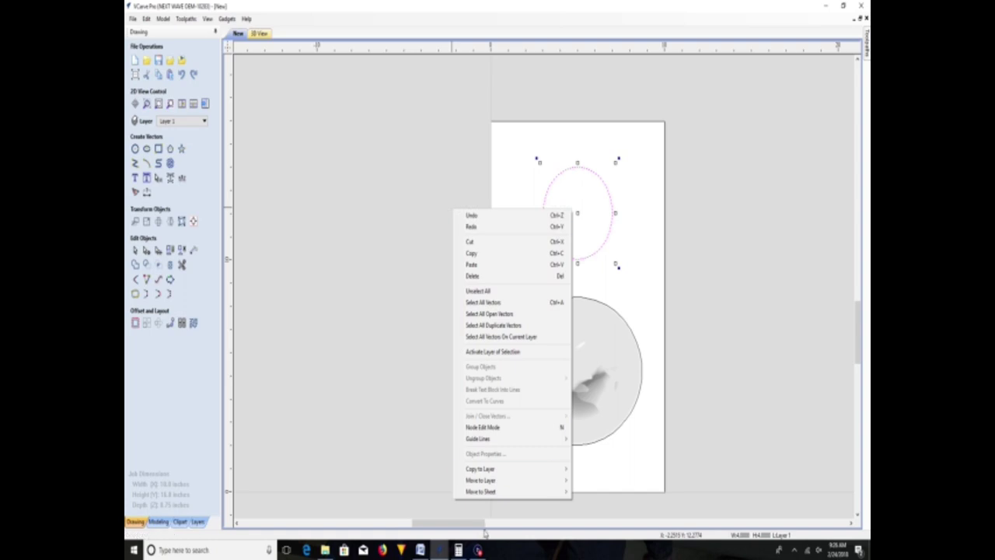
pyautogui.moveTo(474, 443)
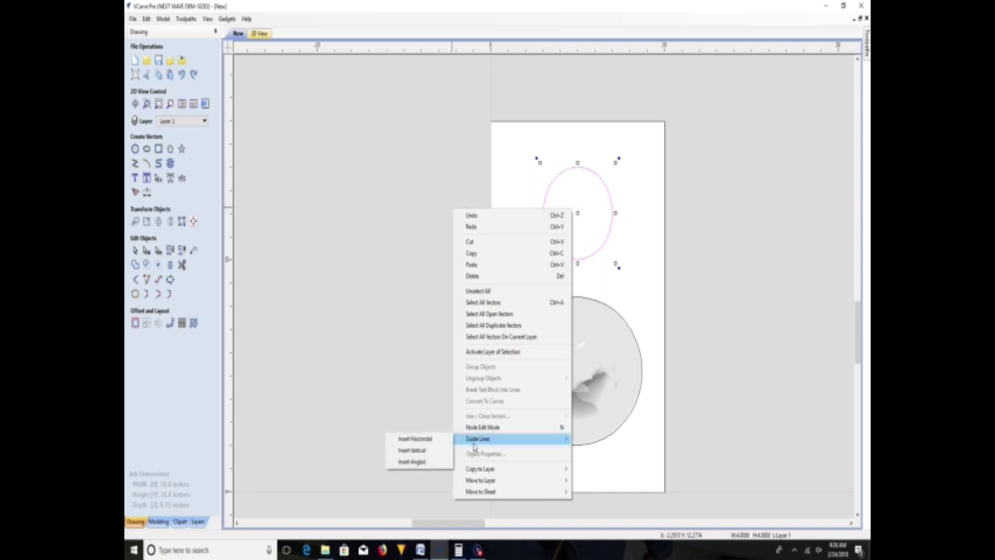
pyautogui.click(419, 439)
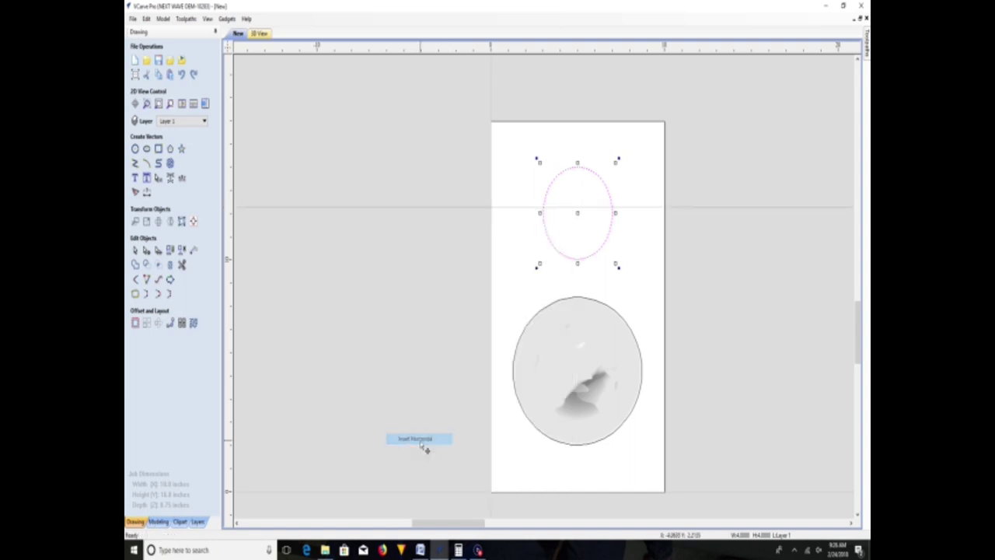
pyautogui.moveTo(599, 210); pyautogui.dragTo(590, 214)
# - Insert a vertical guide line and align it with the centre of the 4-inch circle, at about X 5 inches
pyautogui.scroll(4, 565, 229)
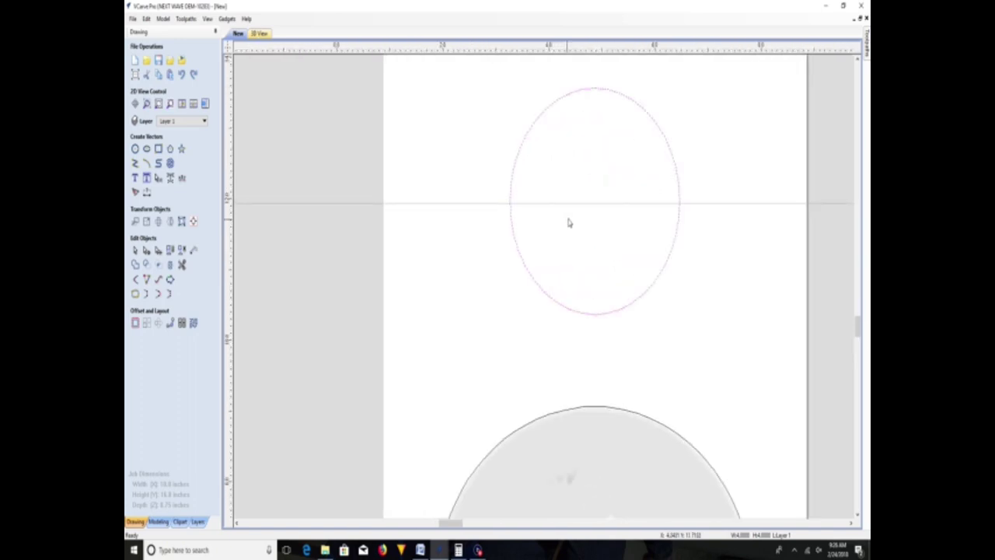
pyautogui.rightClick(572, 224)
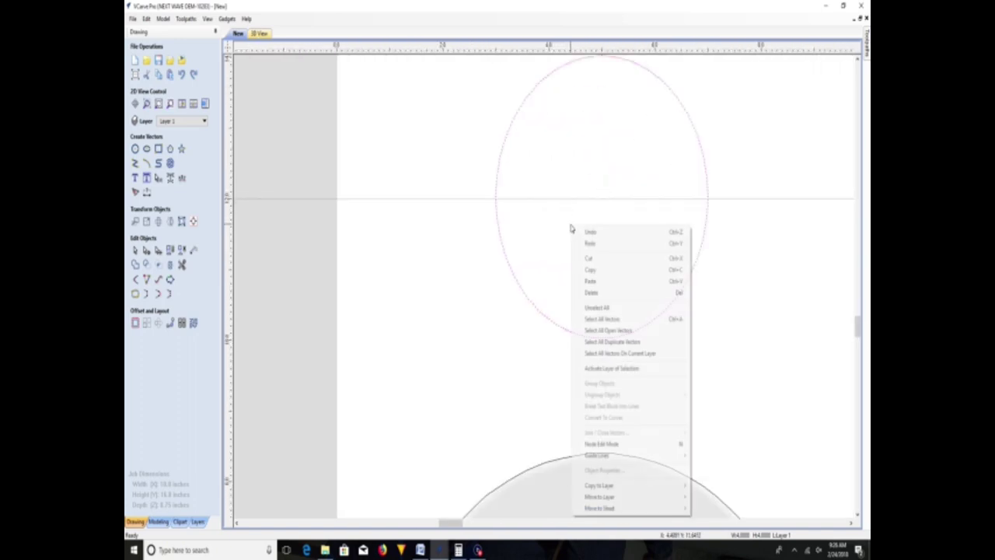
pyautogui.moveTo(607, 456)
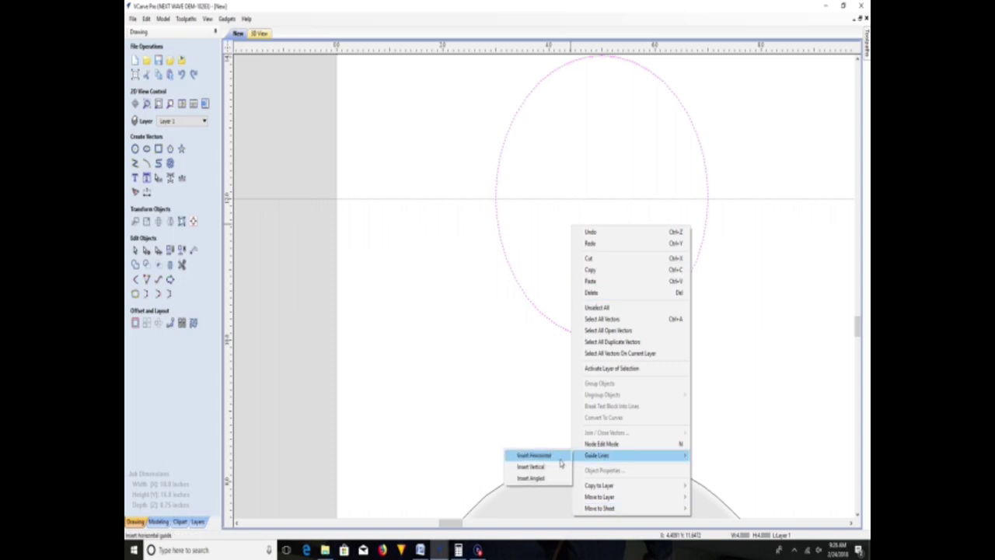
pyautogui.click(531, 466)
pyautogui.moveTo(571, 226); pyautogui.dragTo(601, 225)
# - Undo the last two moves of the 4-inch circle and delete the circle from the workpiece origin
pyautogui.rightClick(651, 246)
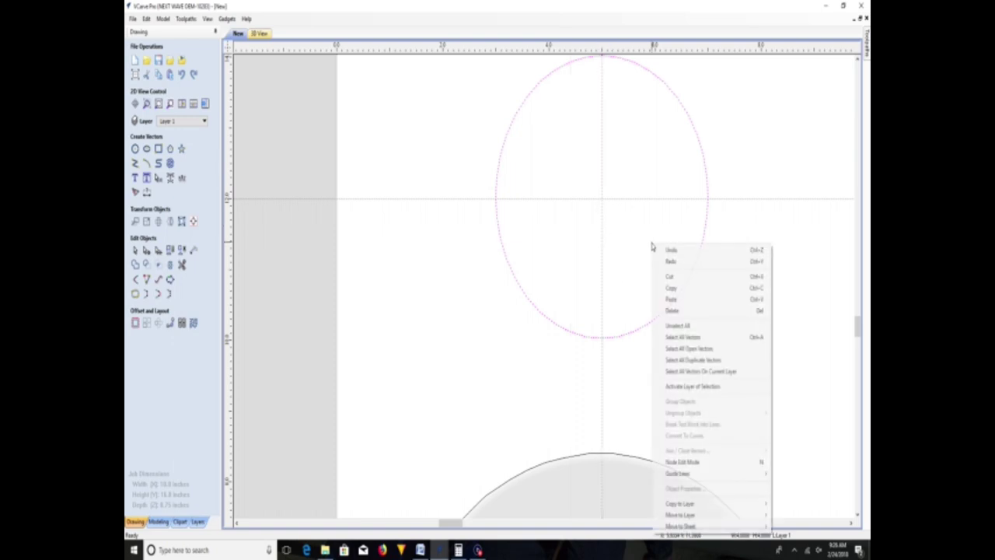
pyautogui.click(691, 471)
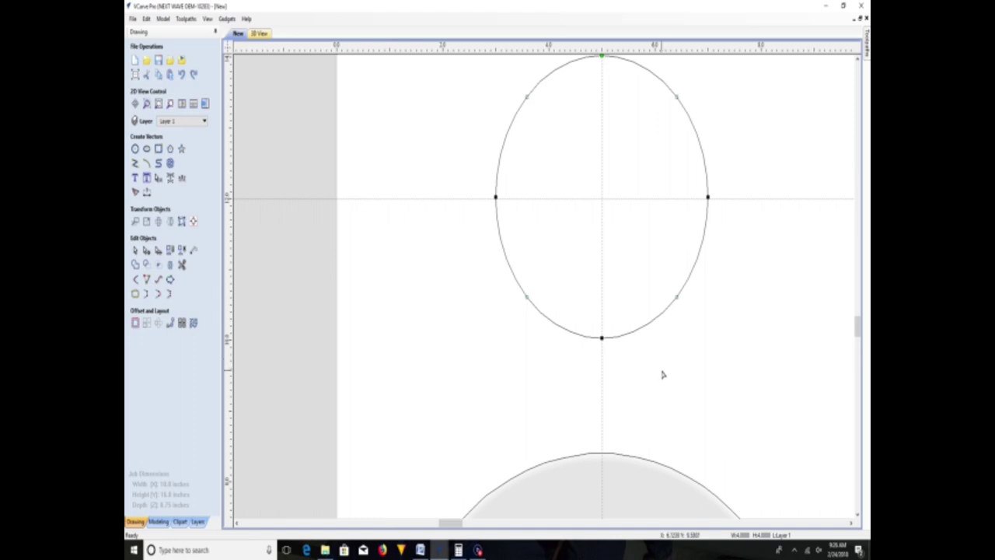
pyautogui.hotkey('ctrl', 'z')
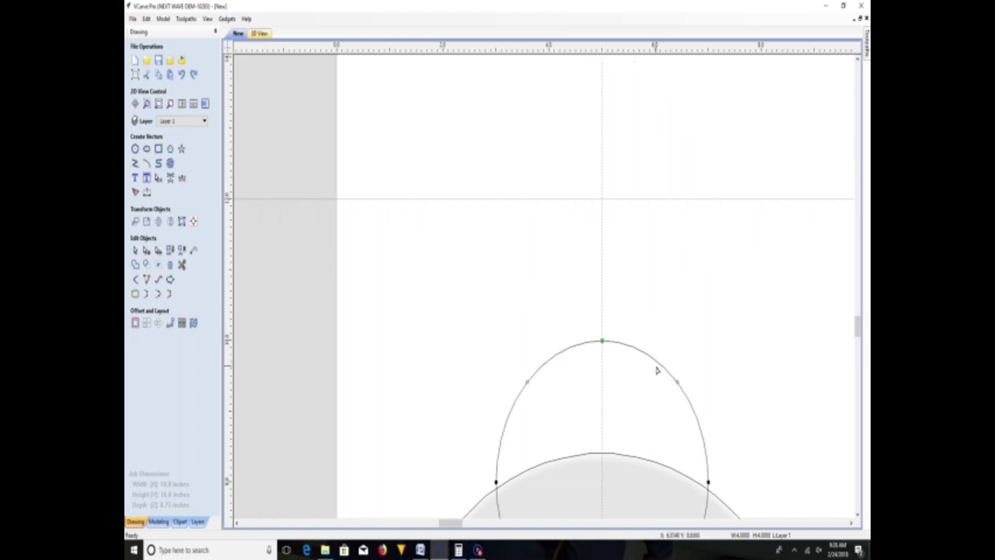
pyautogui.hotkey('ctrl', 'z')
pyautogui.scroll(-6, 655, 371)
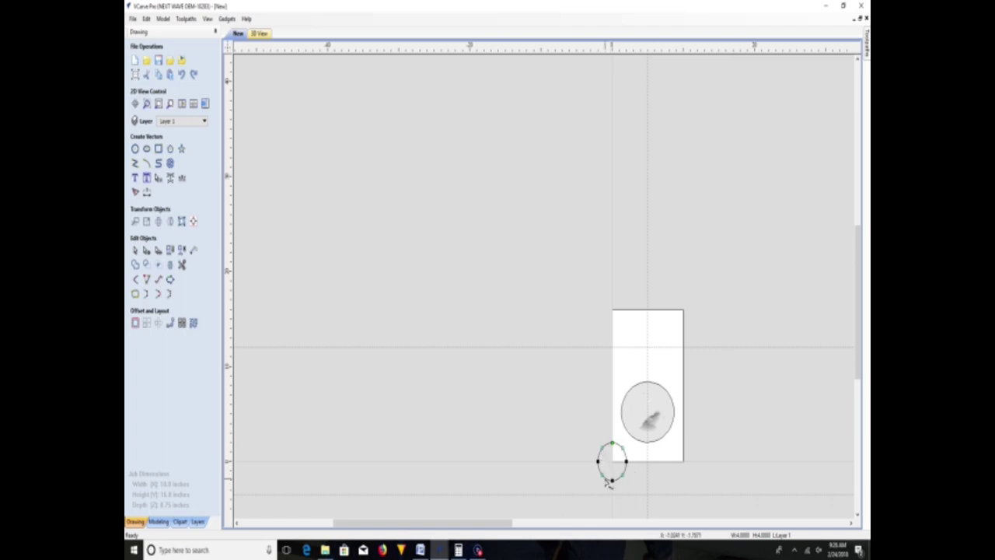
pyautogui.click(614, 473)
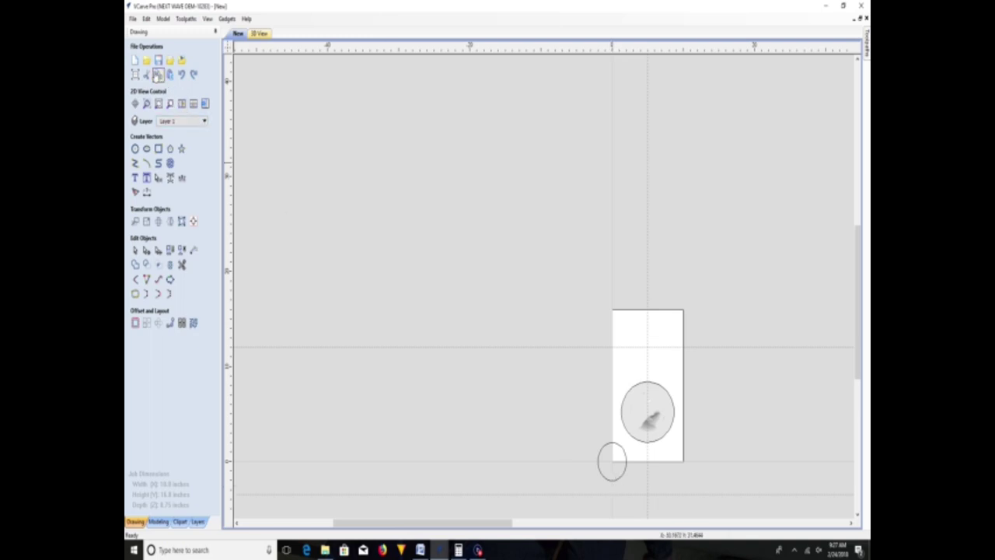
pyautogui.click(605, 451)
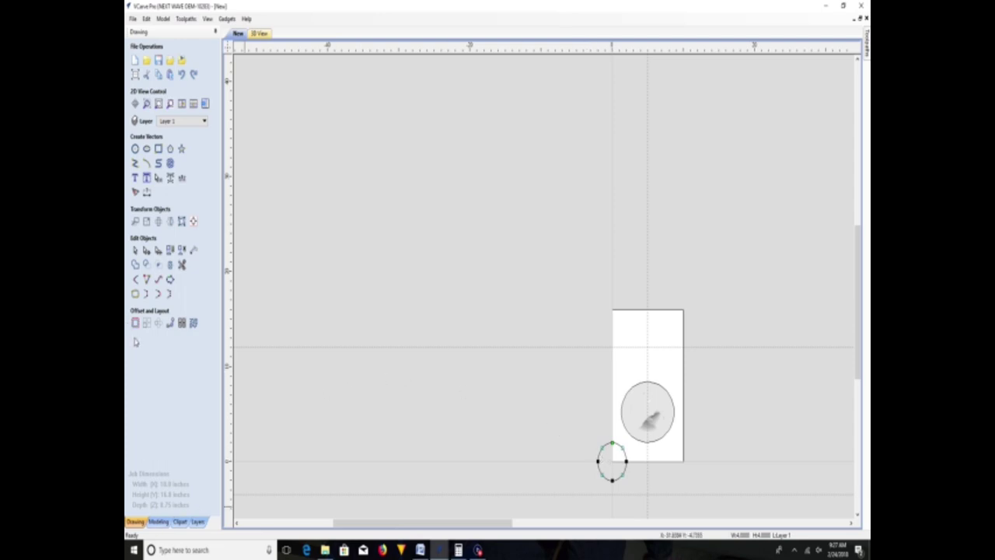
pyautogui.press('Delete')
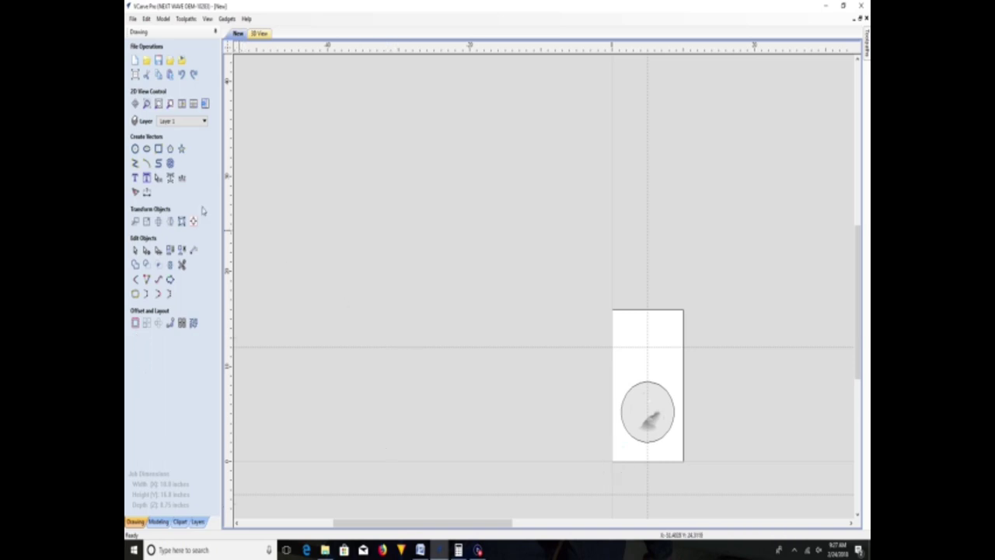
# - Draw a 4-inch diameter circle at X 0.0, Y 0.0 and move its centre onto the guide intersection above the bass oval
pyautogui.click(134, 149)
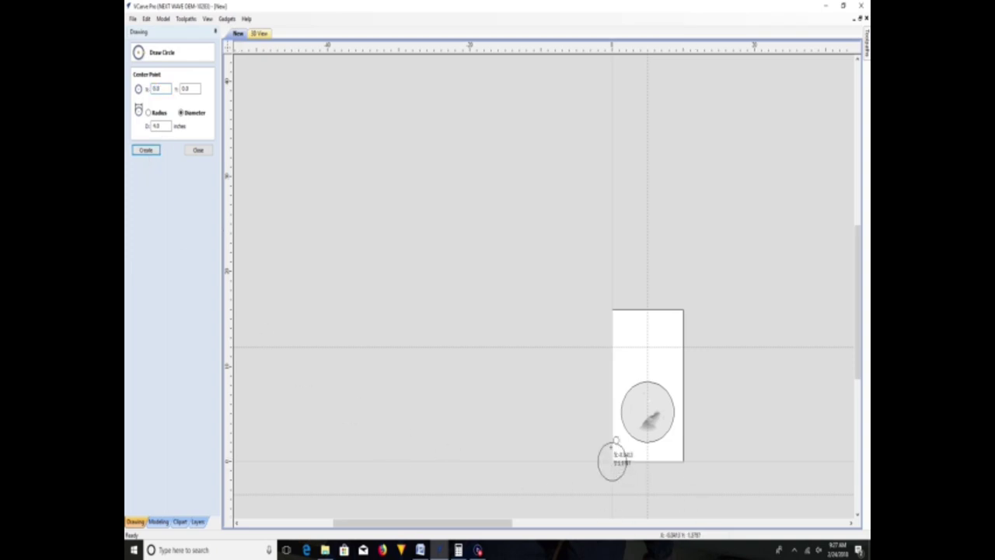
pyautogui.click(197, 150)
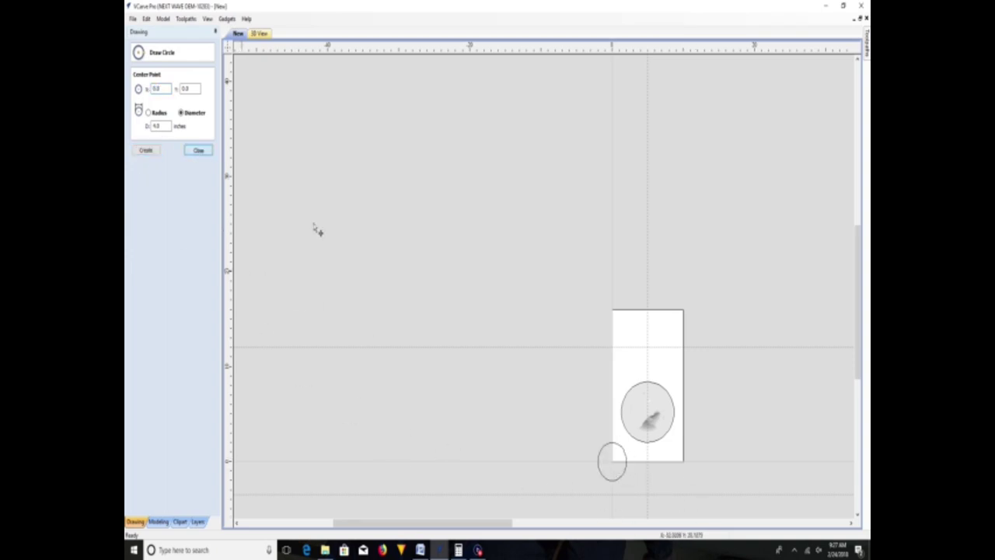
pyautogui.click(609, 447)
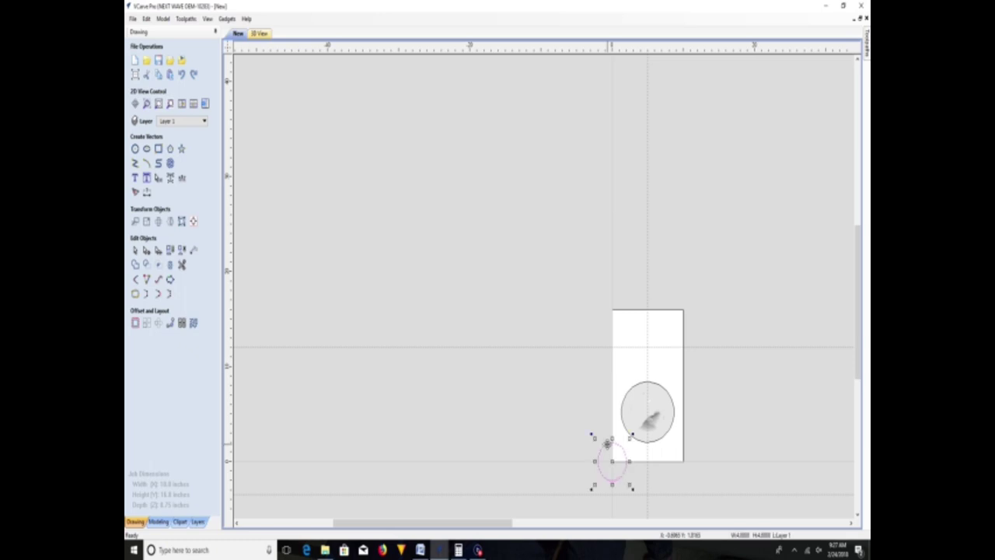
pyautogui.moveTo(645, 363)
pyautogui.mouseDown()
pyautogui.moveTo(646, 347)
pyautogui.moveTo(657, 347)
pyautogui.moveTo(648, 346)
pyautogui.moveTo(813, 358)
pyautogui.moveTo(647, 346)
pyautogui.mouseUp()
# - Insert a guide line angled at 30 degrees, place it through the circle's centre, and deselect the guide
pyautogui.scroll(6, 631, 319)
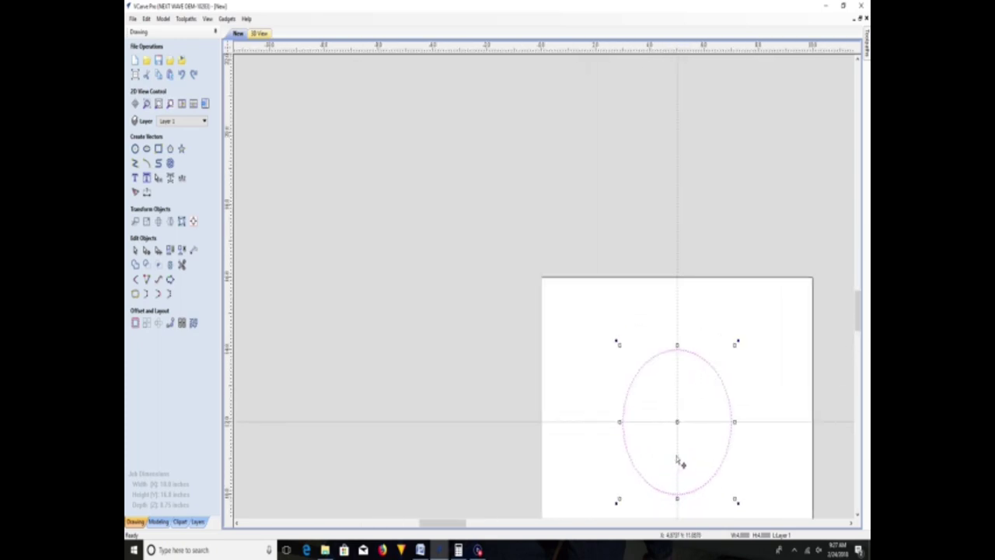
pyautogui.rightClick(594, 354)
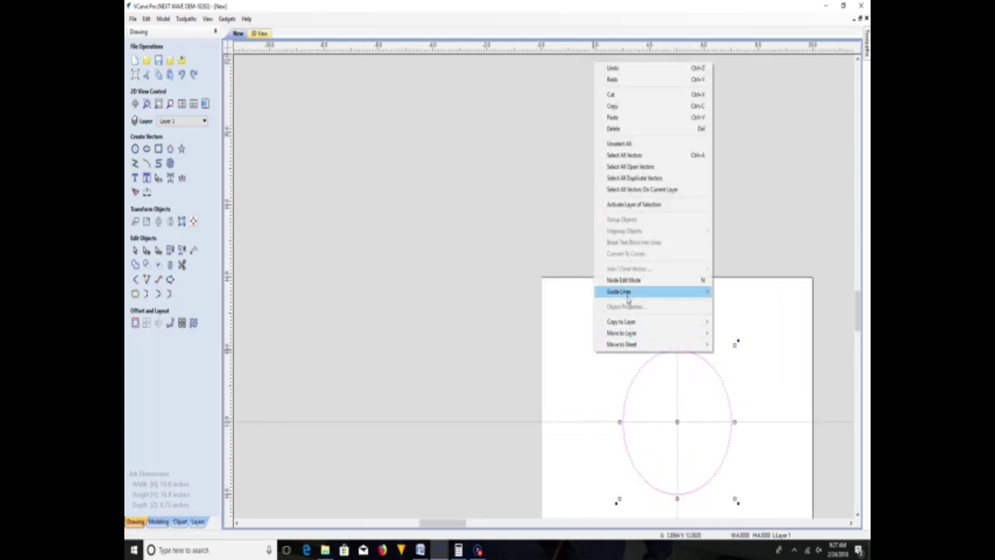
pyautogui.moveTo(628, 290)
pyautogui.click(578, 315)
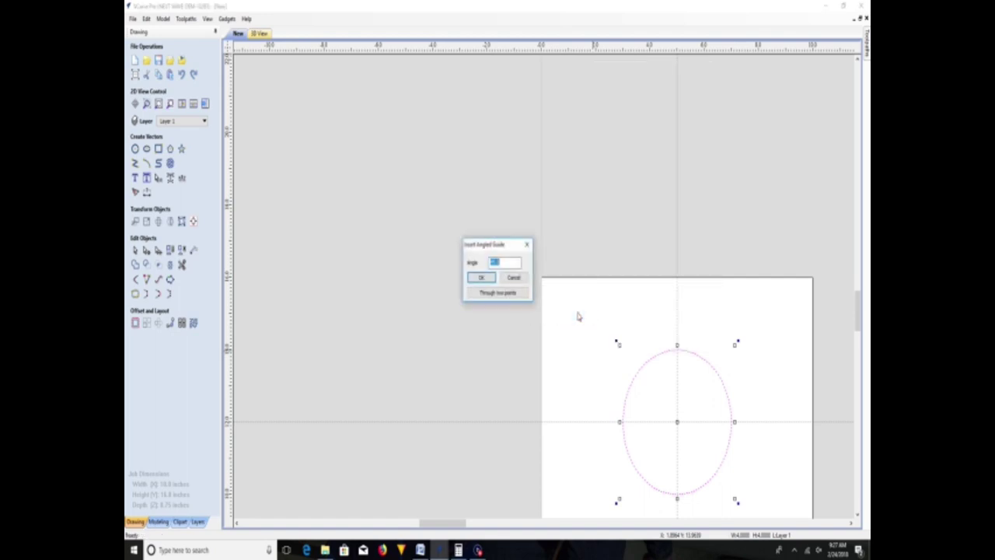
pyautogui.press('BackSpace')
pyautogui.write('38')
pyautogui.click(480, 278)
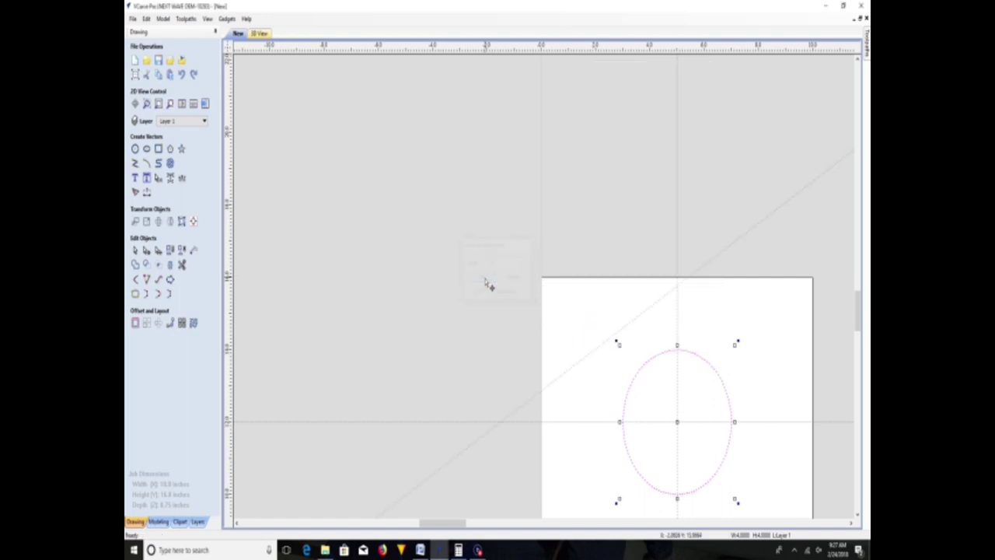
pyautogui.moveTo(604, 344); pyautogui.dragTo(667, 435)
pyautogui.click(722, 448)
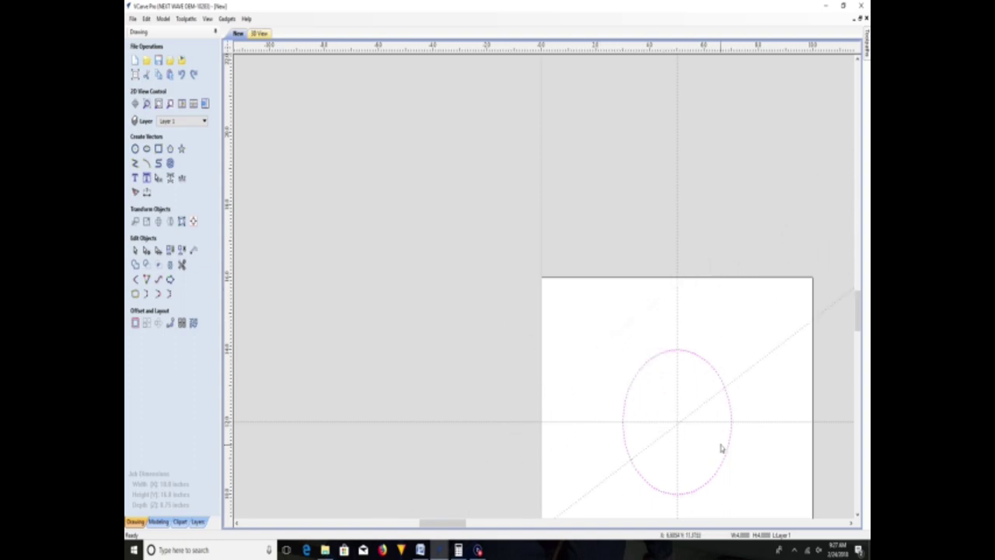
# - Fine-tune the 30-degree guide so it passes exactly through the intersection of the horizontal and vertical guides
pyautogui.scroll(5, 721, 448)
pyautogui.moveTo(624, 393); pyautogui.dragTo(622, 386)
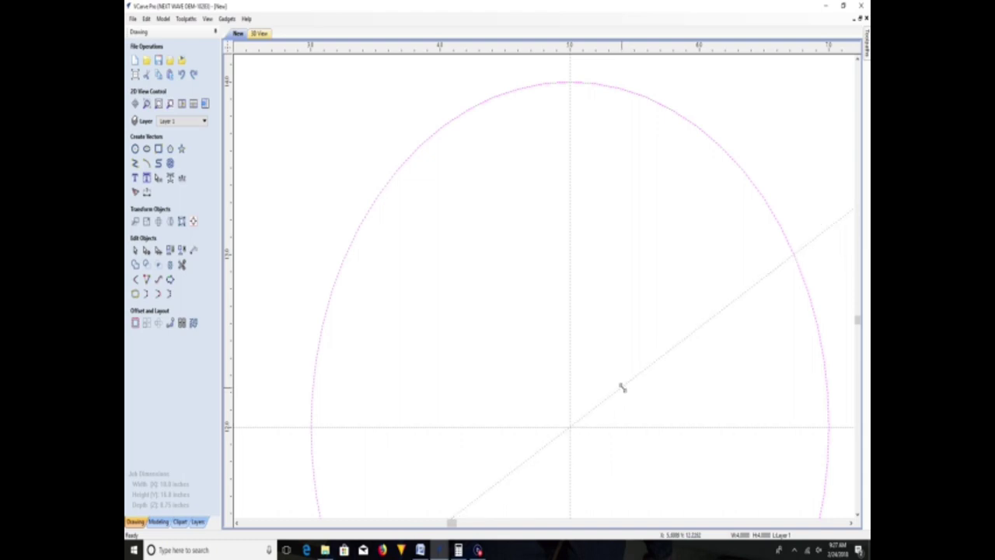
pyautogui.scroll(2, 555, 435)
pyautogui.scroll(2, 434, 357)
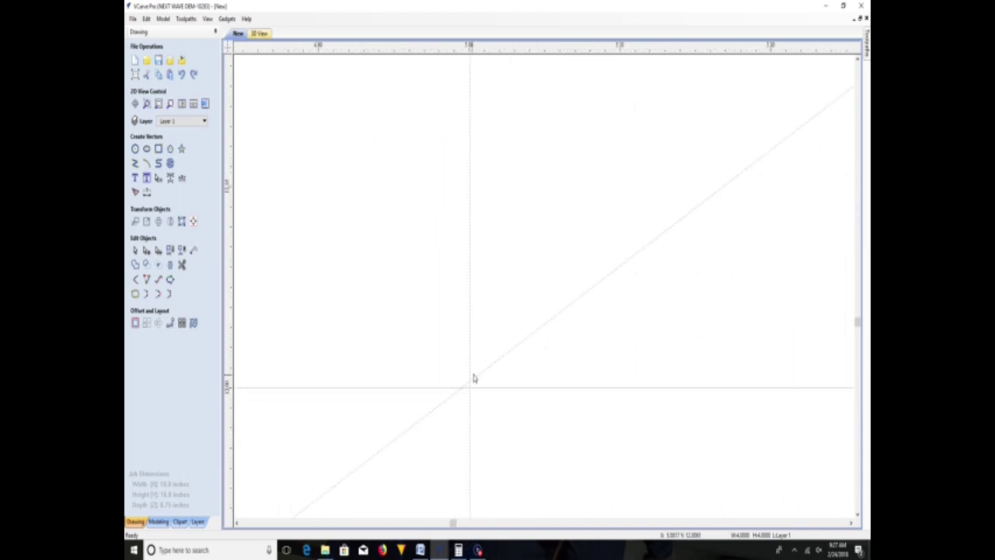
pyautogui.moveTo(482, 373); pyautogui.dragTo(469, 402)
pyautogui.scroll(-1, 514, 266)
pyautogui.moveTo(495, 254); pyautogui.dragTo(497, 262)
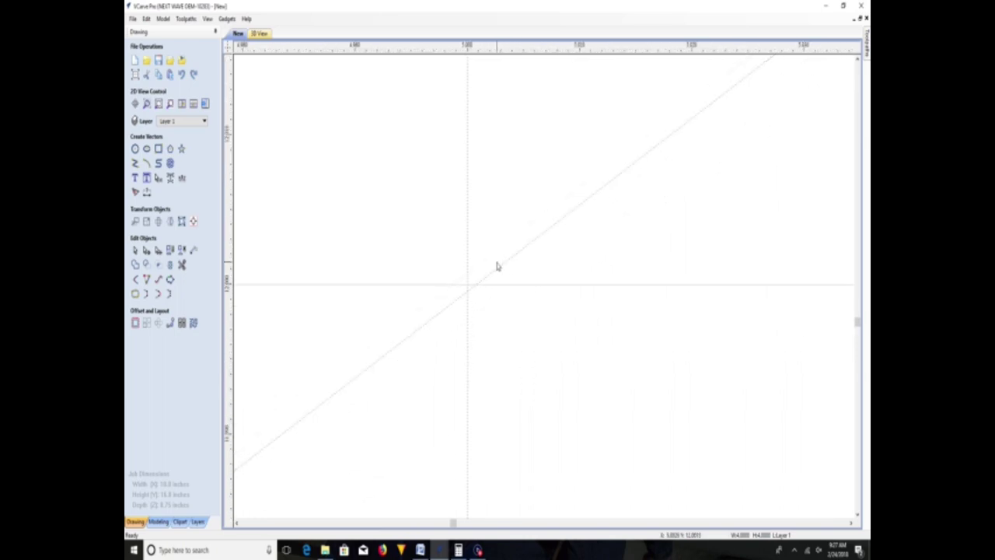
pyautogui.scroll(1, 497, 263)
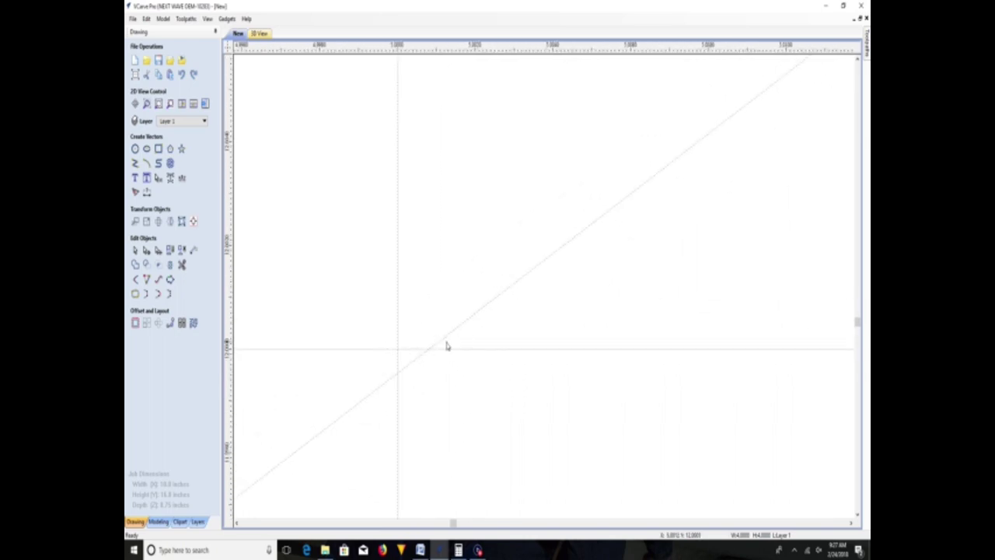
pyautogui.moveTo(444, 335); pyautogui.dragTo(428, 325)
# - Insert a guide line angled at -30 degrees and align it with the intersection at the circle's centre
pyautogui.rightClick(419, 380)
pyautogui.moveTo(444, 317)
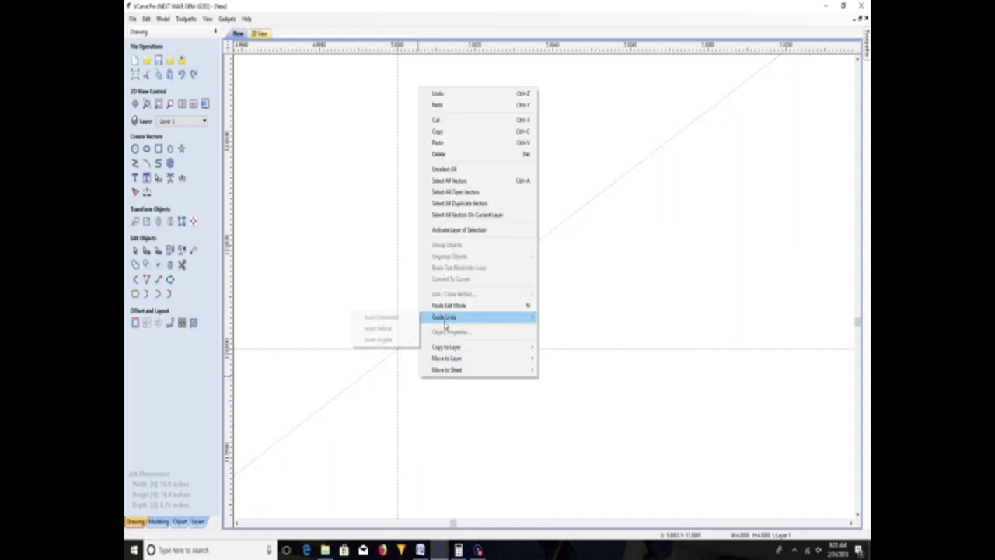
pyautogui.click(381, 341)
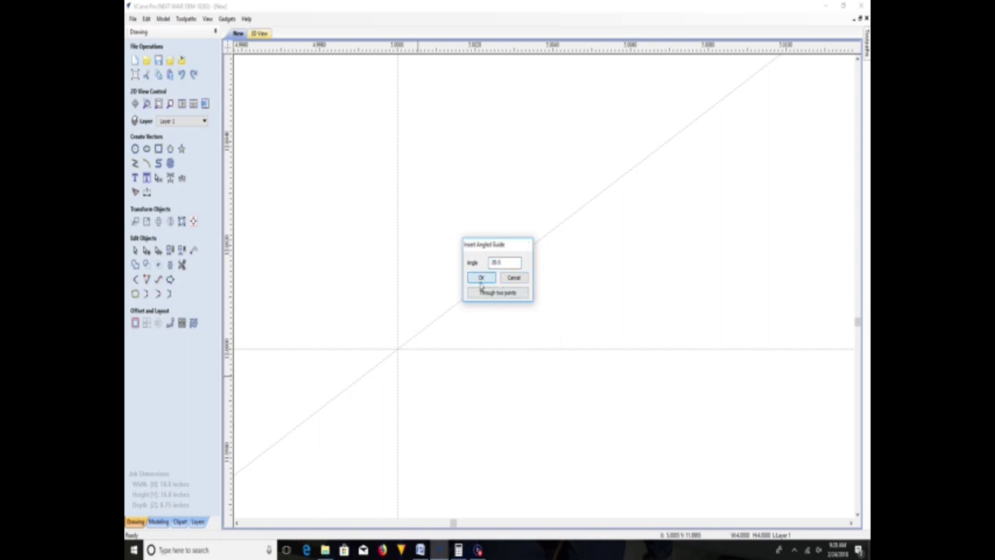
pyautogui.click(480, 281)
pyautogui.moveTo(438, 394); pyautogui.dragTo(443, 384)
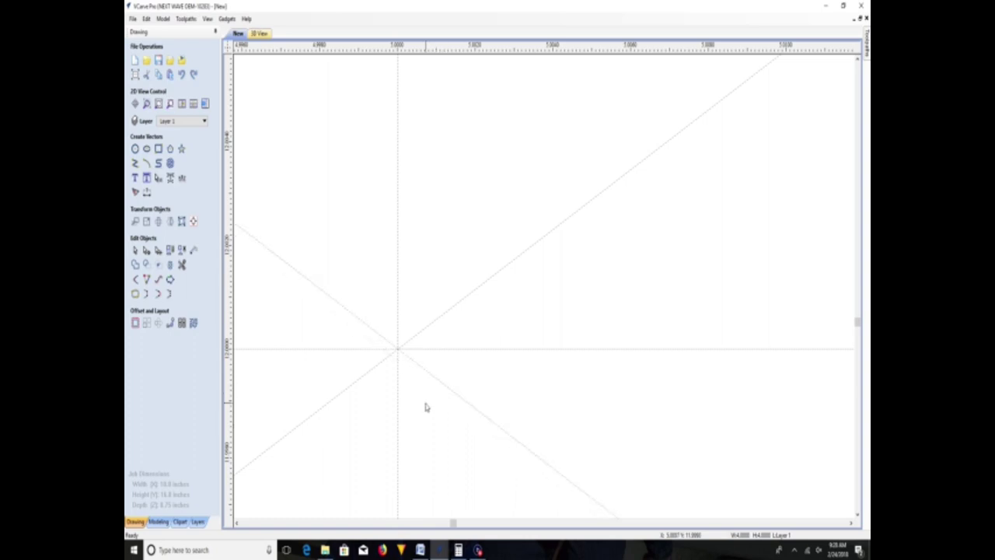
# - Insert a guide line angled at -60 degrees and align it with the intersection at the circle's centre
pyautogui.rightClick(425, 407)
pyautogui.moveTo(470, 344)
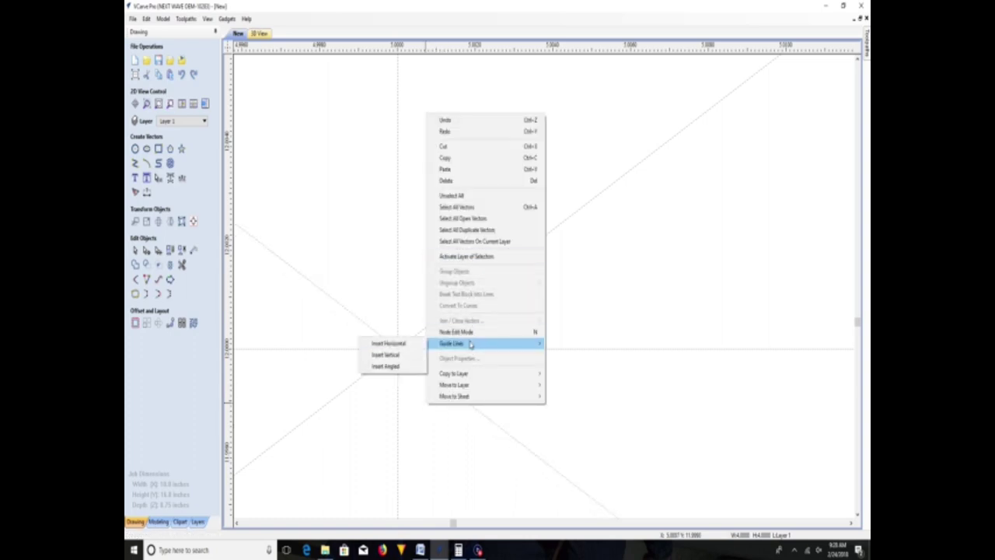
pyautogui.click(400, 367)
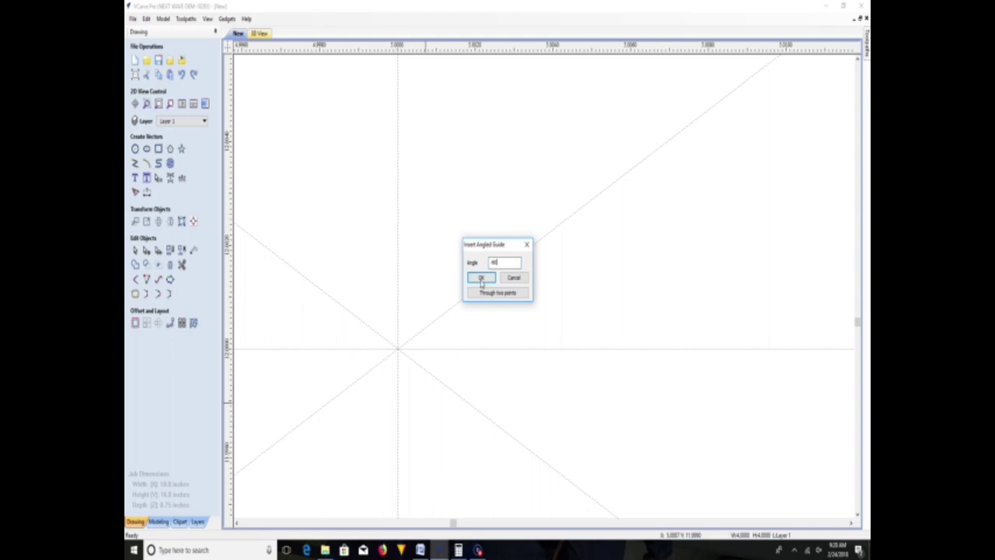
pyautogui.click(482, 279)
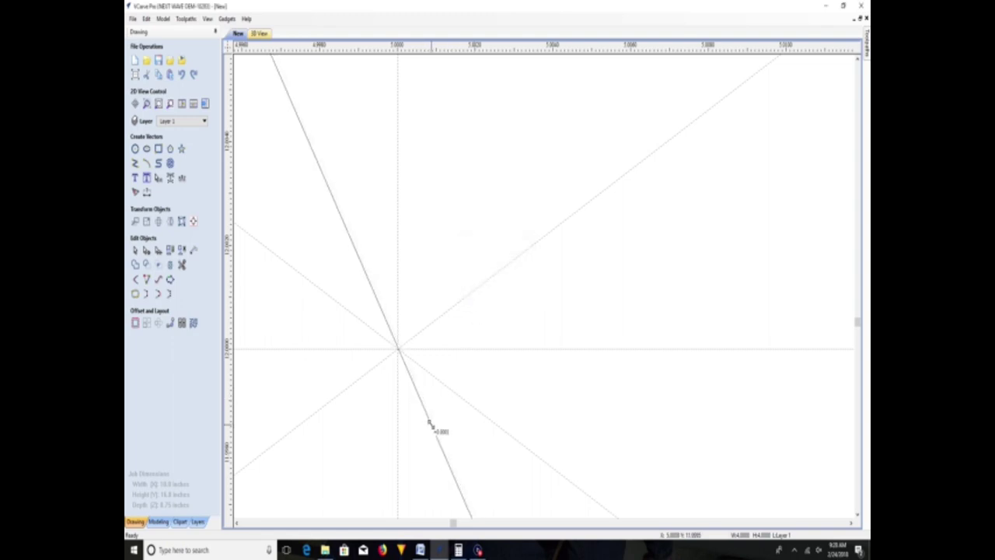
pyautogui.rightClick(449, 423)
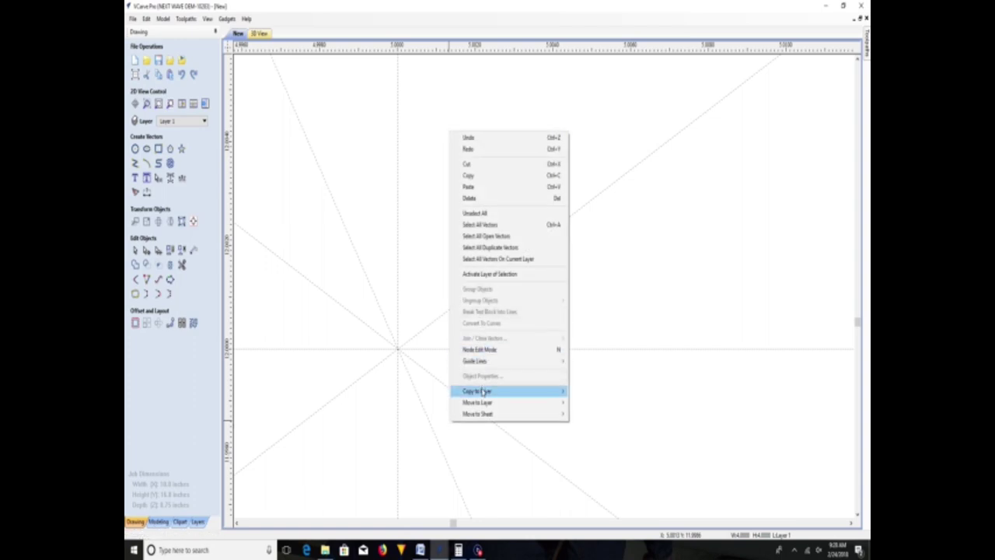
pyautogui.moveTo(482, 363)
pyautogui.click(428, 374)
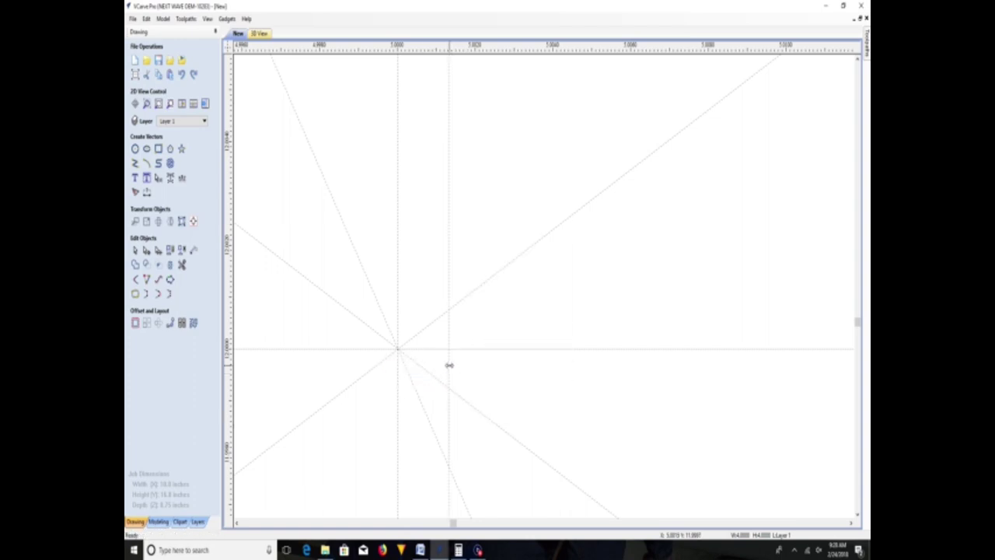
pyautogui.doubleClick(449, 365)
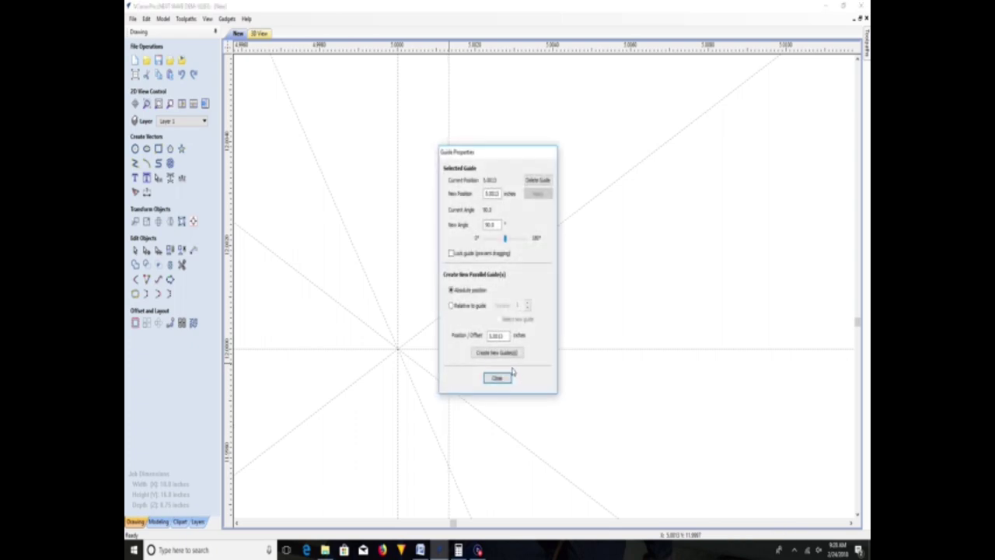
pyautogui.click(546, 181)
# - Insert a guide line angled at 60 degrees and align it with the guide intersection at the circle's centre
pyautogui.rightClick(470, 364)
pyautogui.rightClick(549, 393)
pyautogui.moveTo(574, 336)
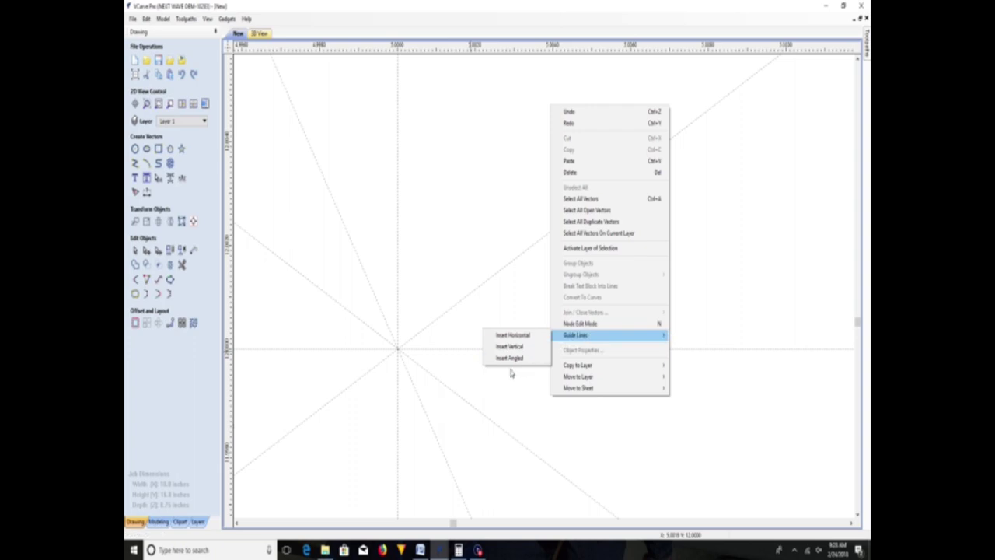
pyautogui.click(511, 360)
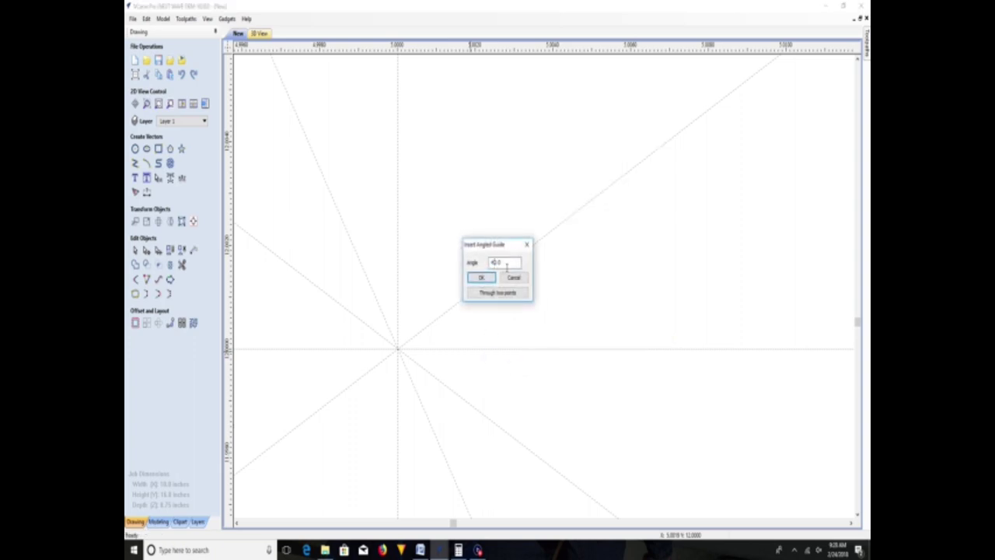
pyautogui.click(478, 278)
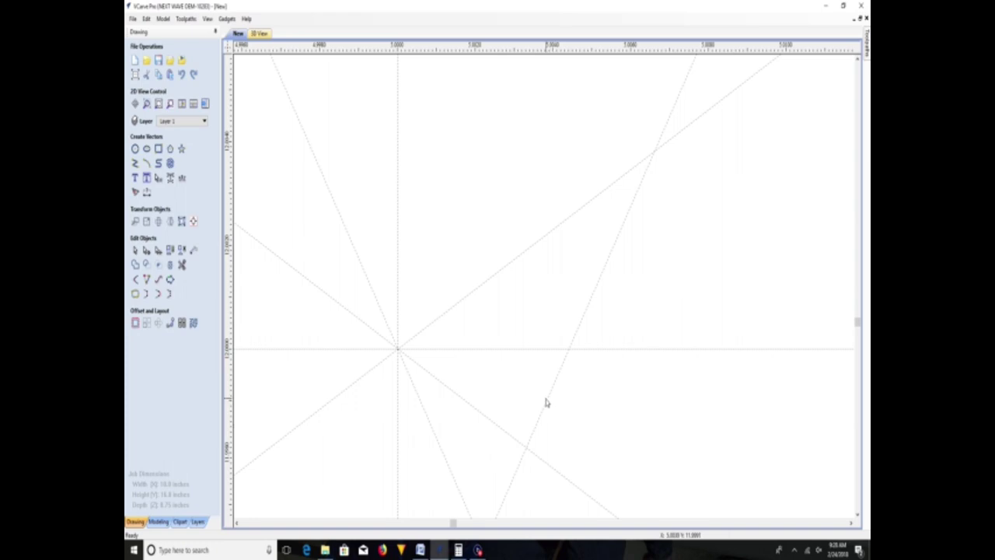
pyautogui.moveTo(546, 398); pyautogui.dragTo(394, 355)
pyautogui.scroll(-1, 399, 360)
pyautogui.scroll(-5, 403, 363)
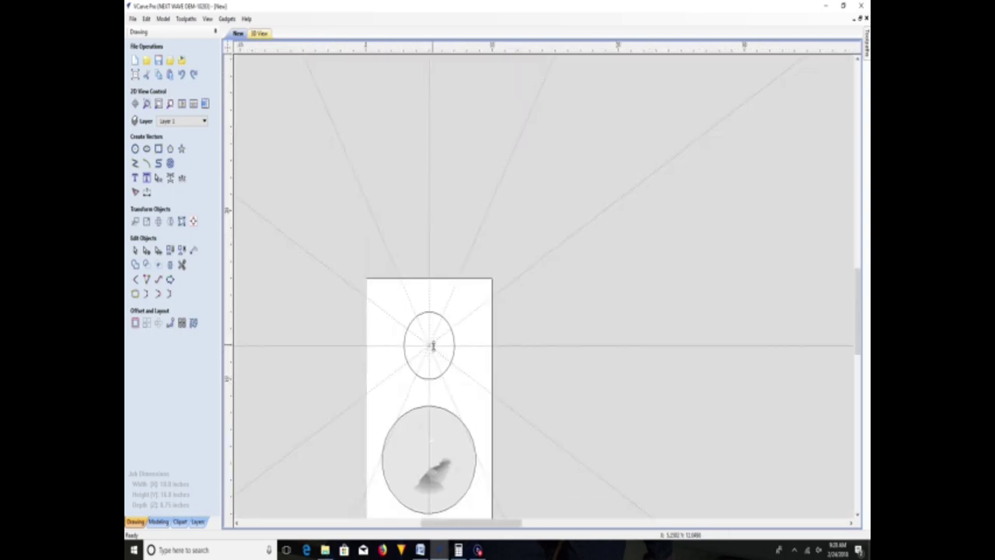
pyautogui.scroll(1, 433, 349)
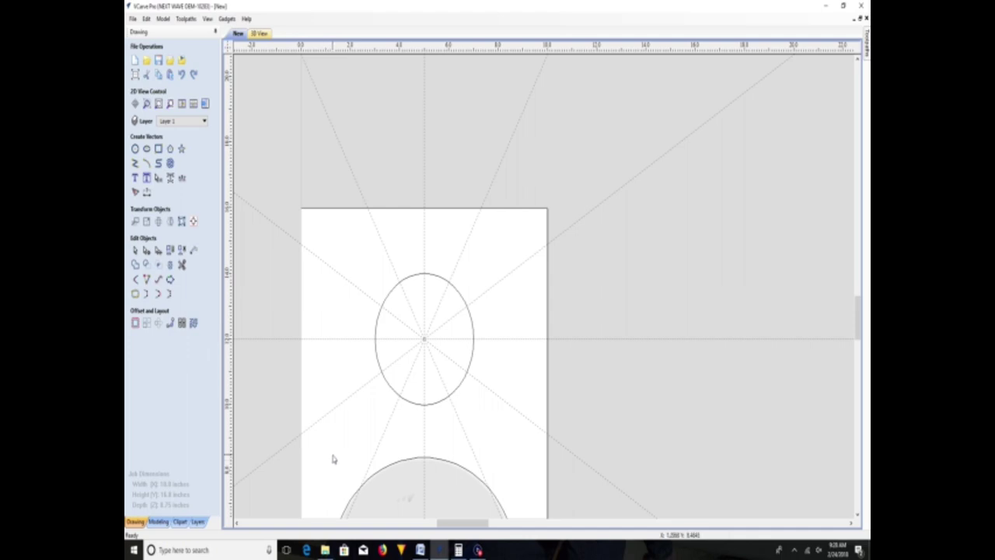
# - Create the text VII in the Viner Hand ITC font and place it above the 4-inch circle on the vertical guide
pyautogui.click(135, 178)
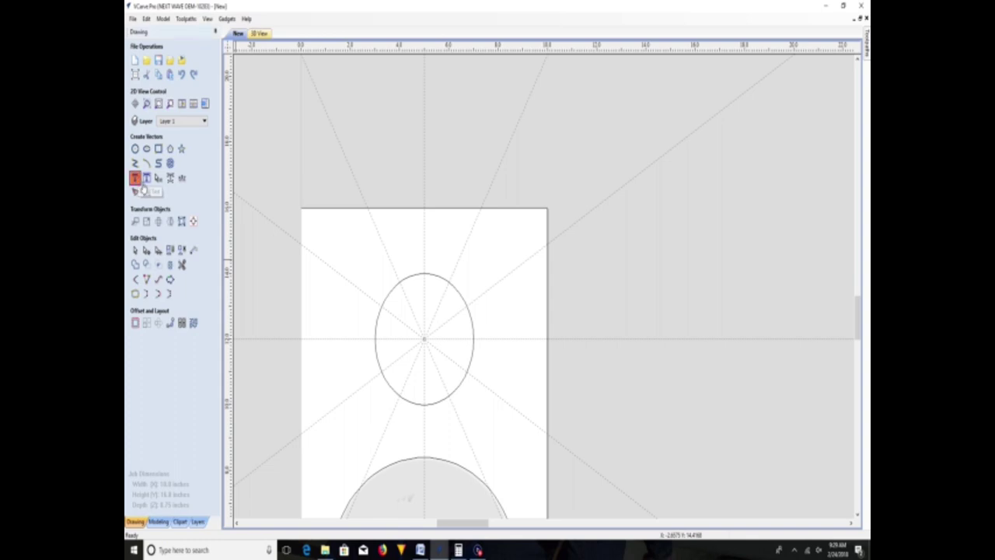
pyautogui.click(208, 176)
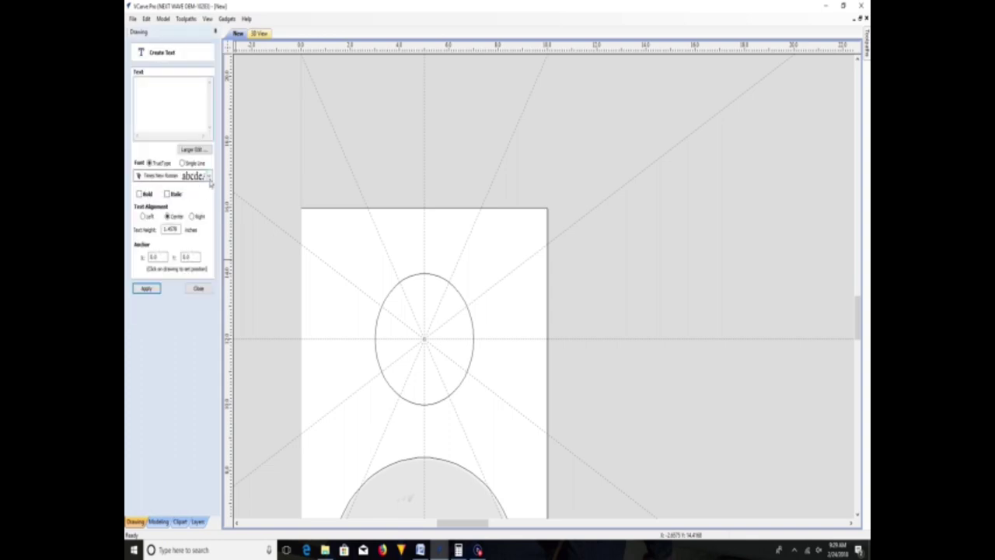
pyautogui.scroll(-2, 246, 311)
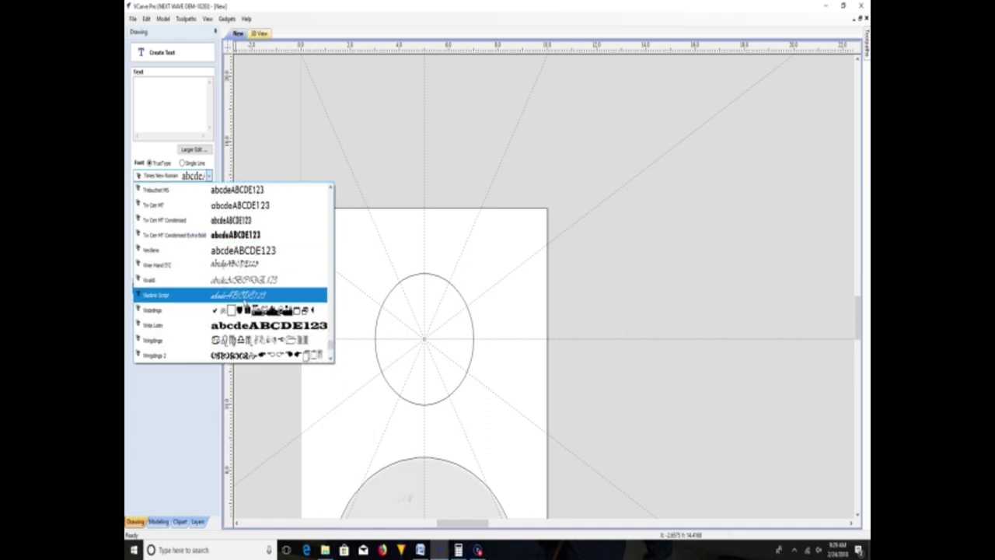
pyautogui.click(221, 269)
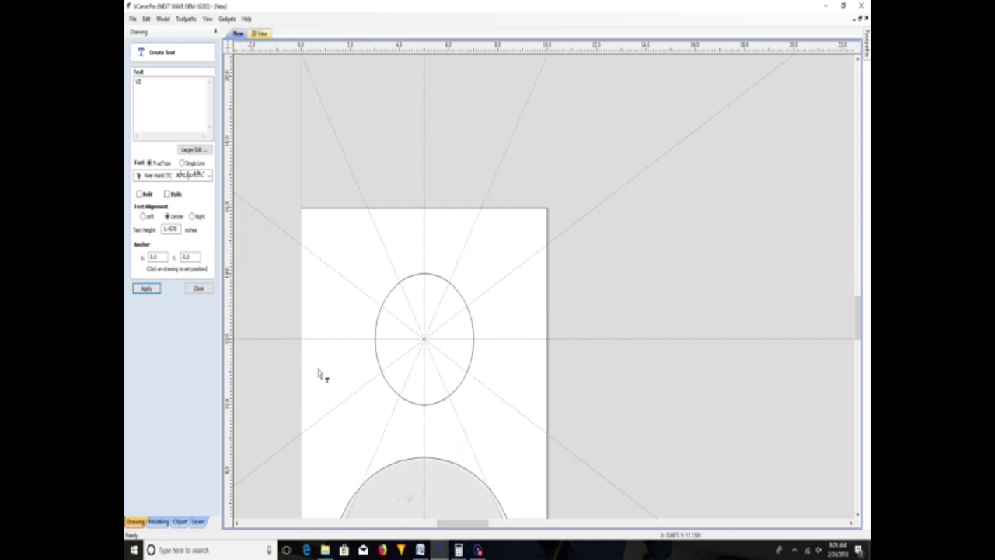
pyautogui.scroll(-5, 317, 373)
pyautogui.moveTo(321, 438); pyautogui.dragTo(339, 337)
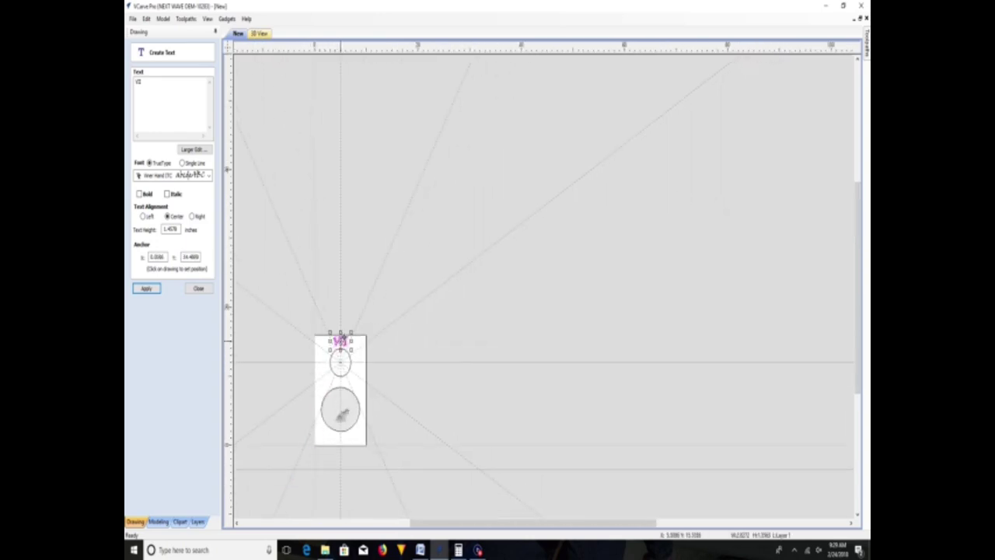
pyautogui.scroll(5, 340, 319)
pyautogui.scroll(-4, 351, 400)
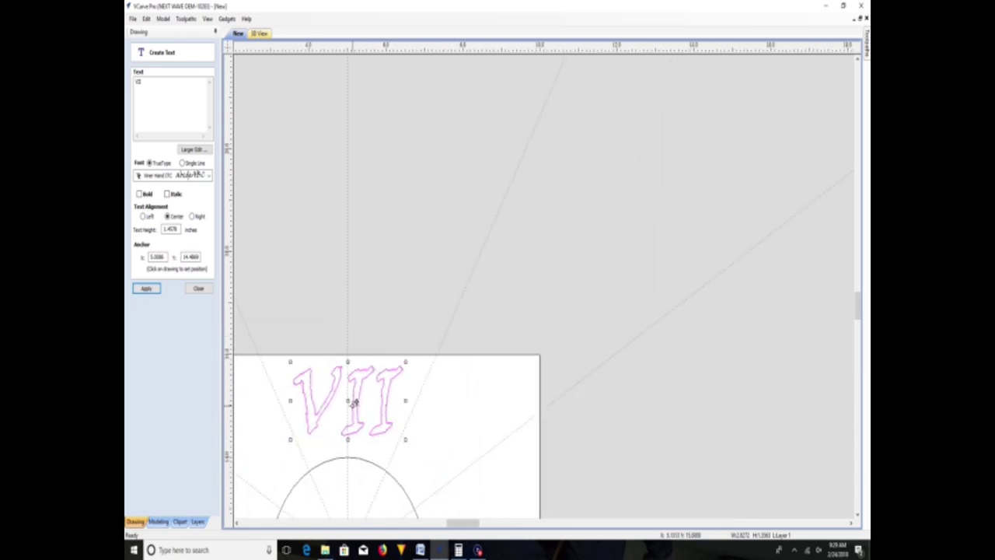
# - Try the Wingdings 2 and Wingdings fonts on the VII numeral
pyautogui.click(205, 177)
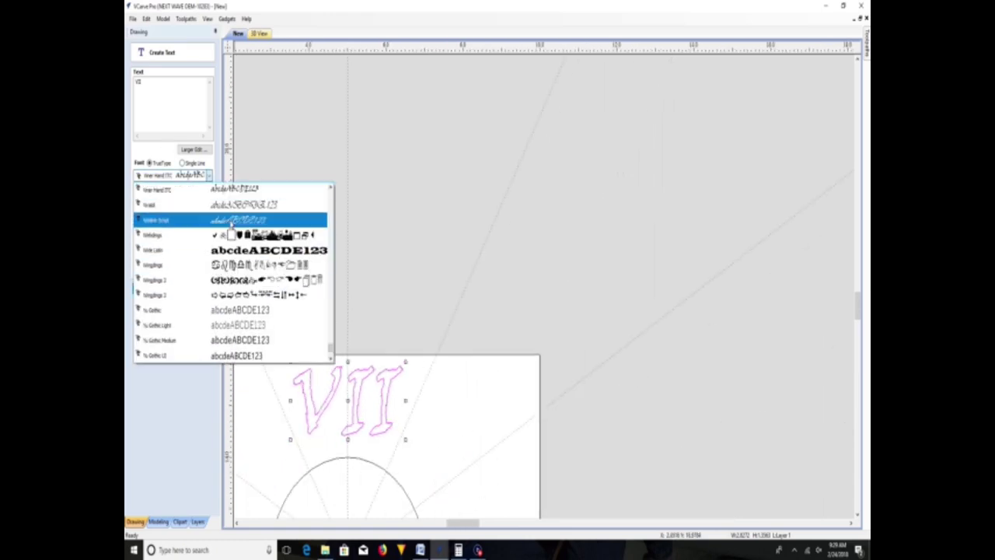
pyautogui.scroll(-1, 232, 346)
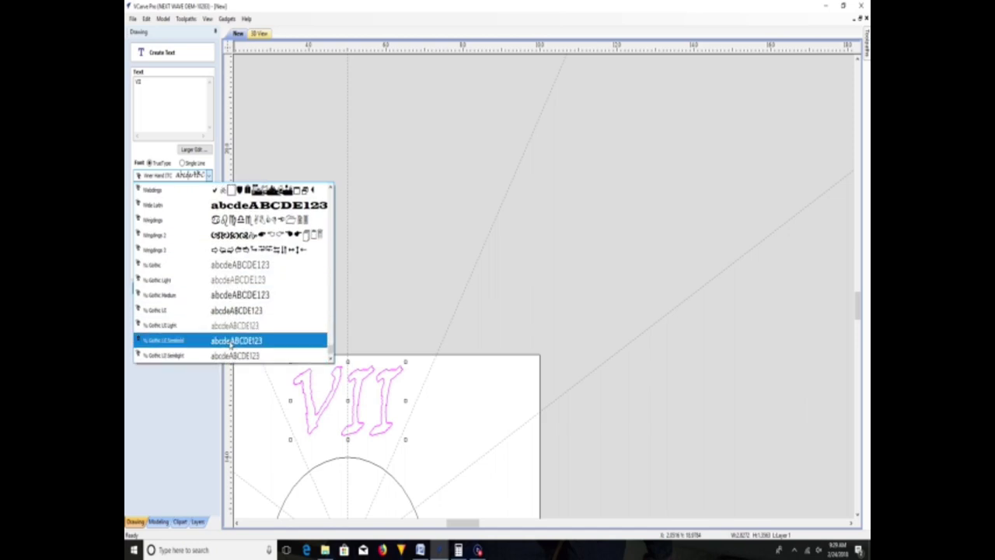
pyautogui.click(214, 237)
pyautogui.click(147, 289)
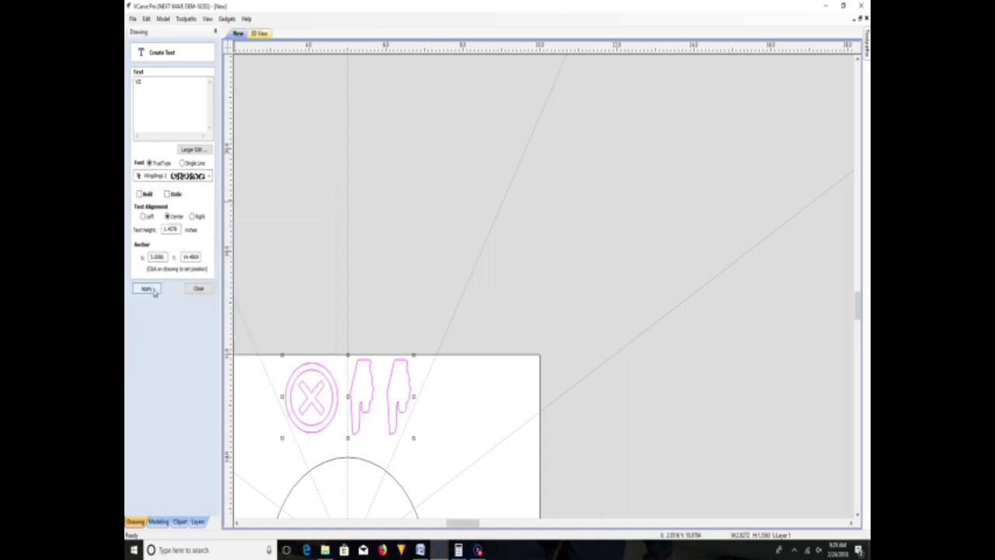
pyautogui.click(209, 178)
pyautogui.click(214, 223)
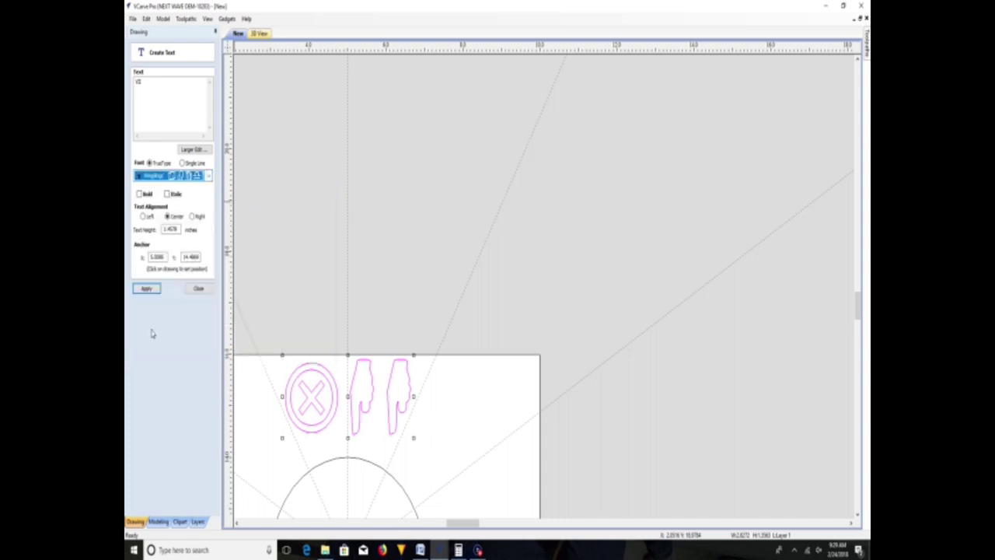
pyautogui.click(146, 288)
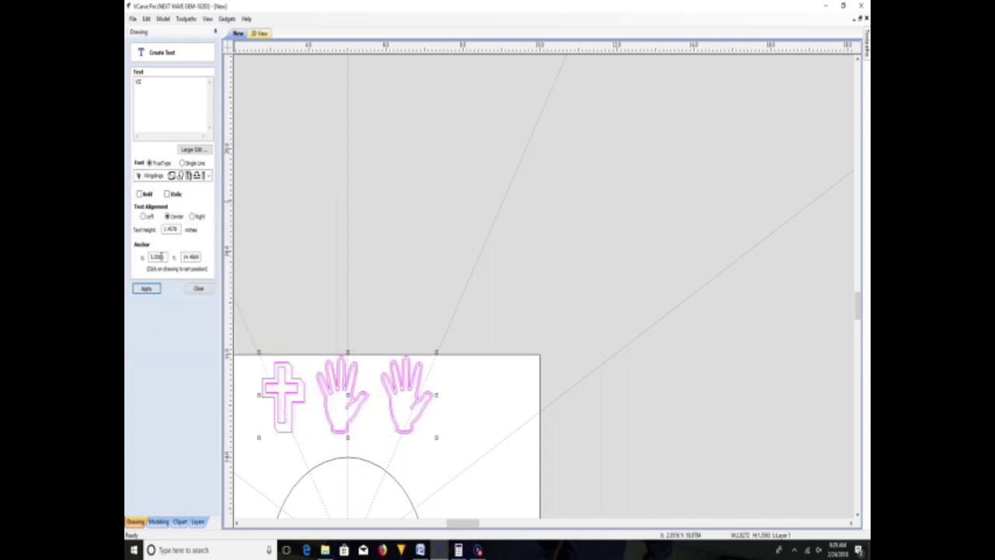
# - Change the VII numeral's font to Wide Latin and apply it
pyautogui.click(207, 177)
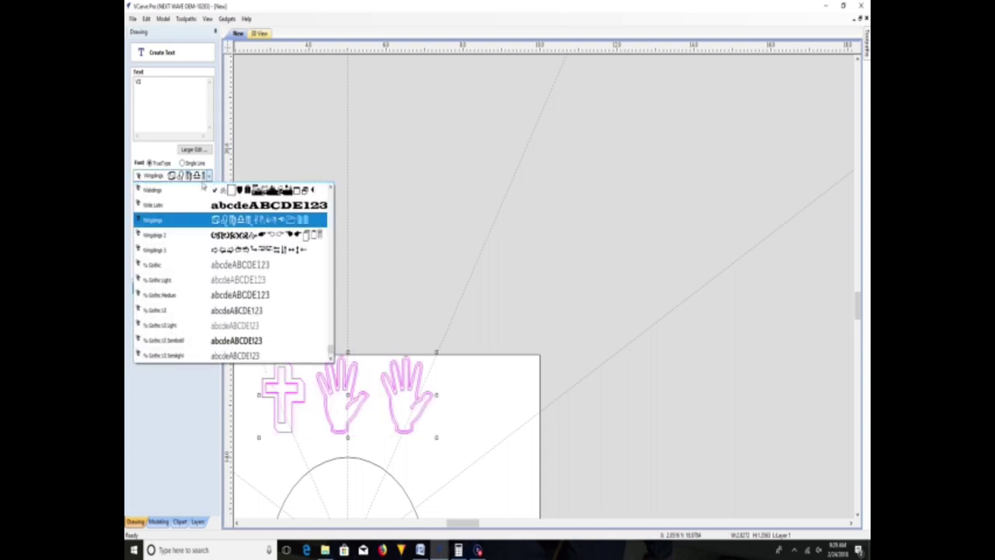
pyautogui.click(159, 205)
pyautogui.click(147, 289)
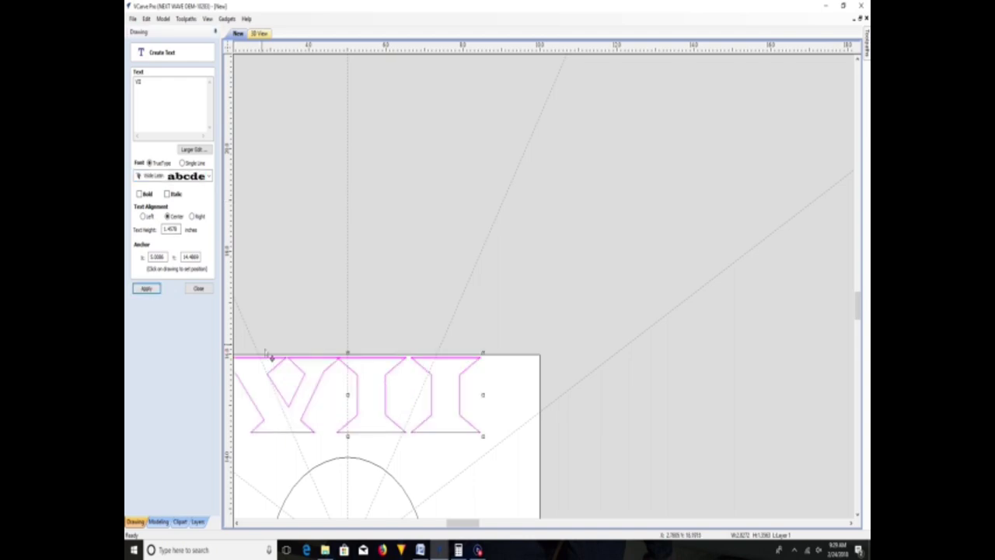
# - Shrink the VII numeral to a text height of about 0.6 inches and position it on the vertical guide above the circle
pyautogui.scroll(-3, 256, 344)
pyautogui.moveTo(239, 376); pyautogui.dragTo(308, 381)
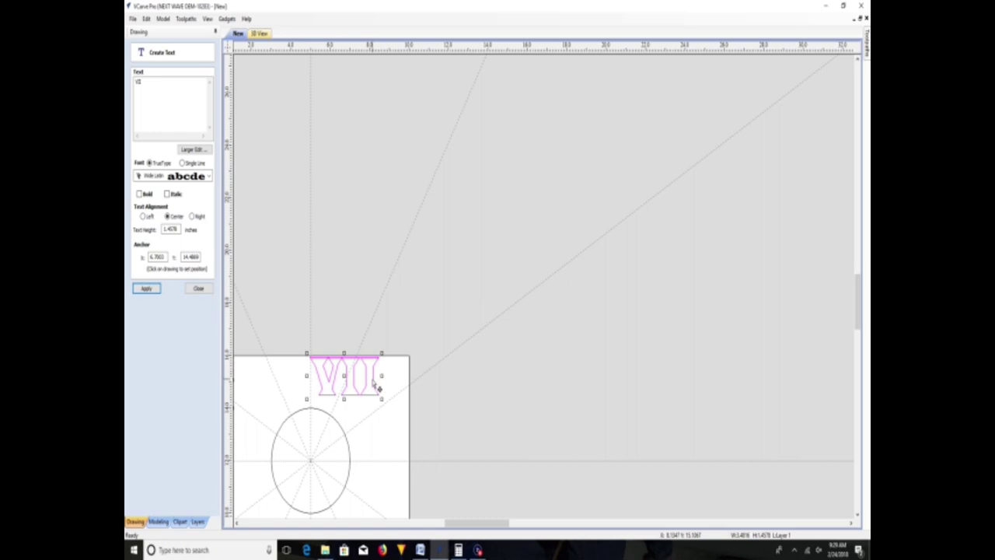
pyautogui.moveTo(381, 377); pyautogui.dragTo(310, 397)
pyautogui.scroll(2, 308, 426)
pyautogui.scroll(-5, 308, 408)
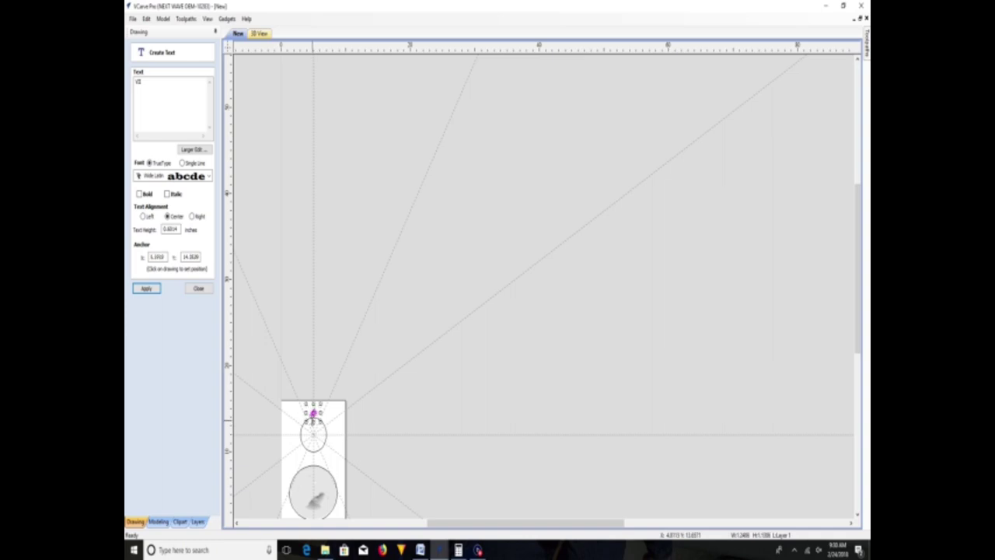
# - Move the VII numeral, turned 90 degrees, to the 9 o'clock side of the circle near the horizontal guide, and finish the text
pyautogui.scroll(2, 309, 434)
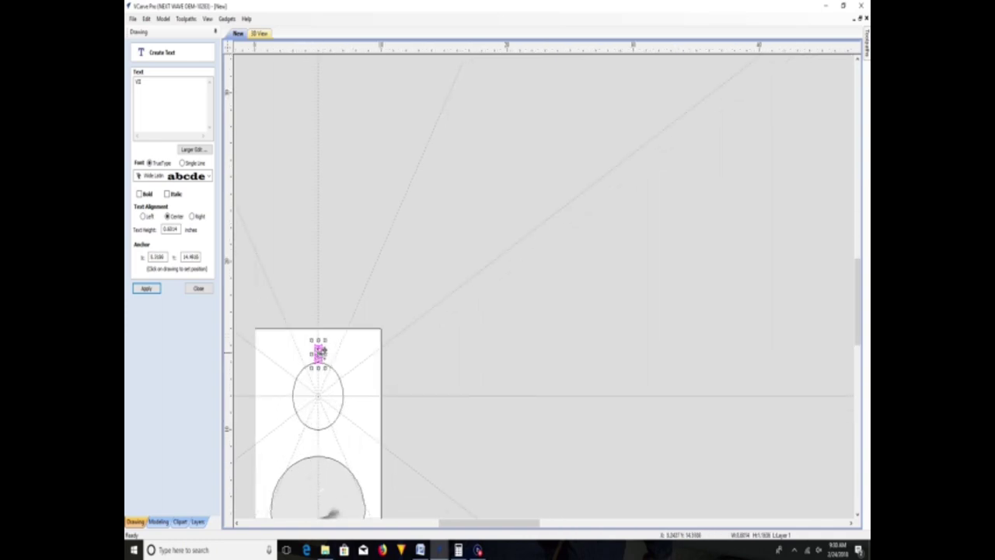
pyautogui.moveTo(314, 354); pyautogui.dragTo(286, 398)
pyautogui.scroll(4, 276, 436)
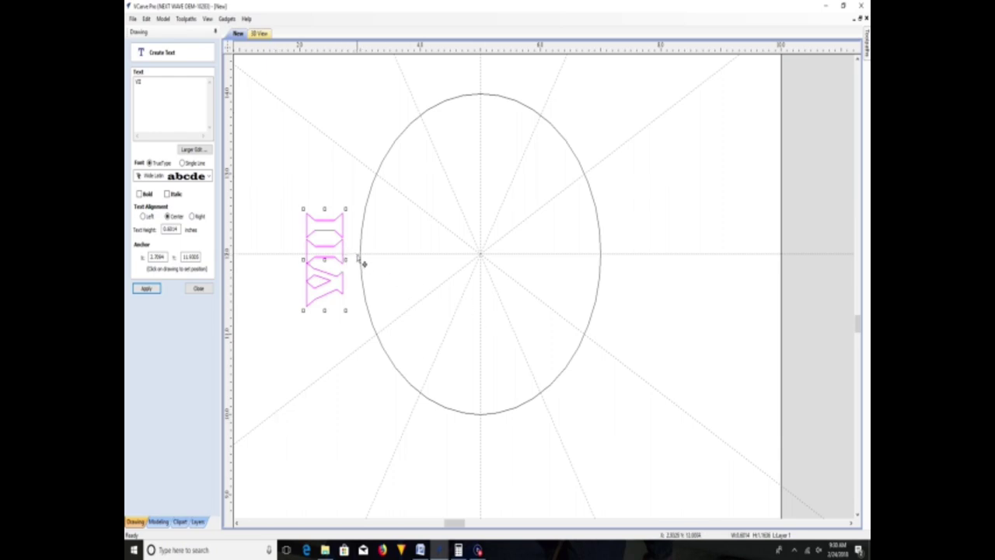
pyautogui.click(200, 289)
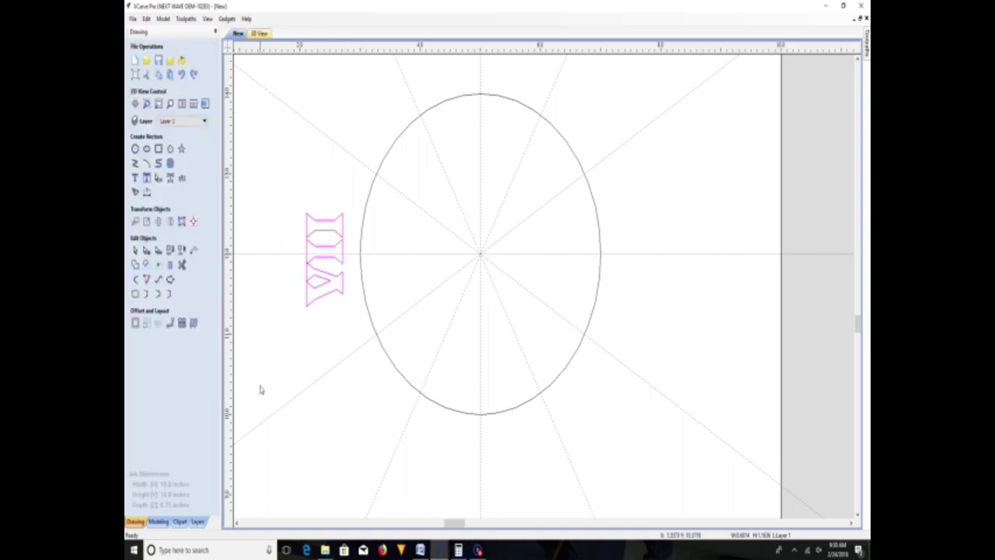
# - Create a circle with a 4.5-inch diameter centred at X 0, Y 0
pyautogui.click(135, 149)
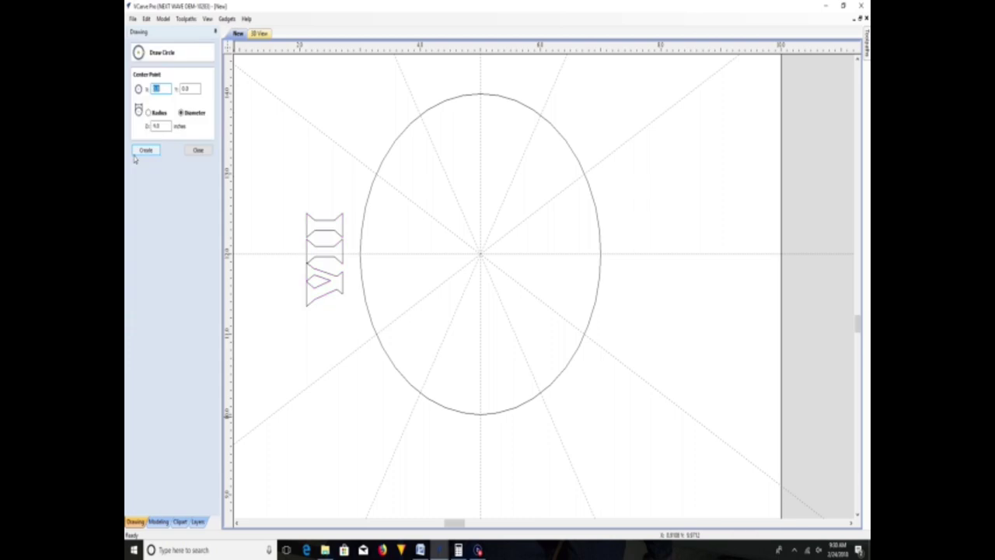
pyautogui.click(165, 125)
pyautogui.scroll(-4, 245, 284)
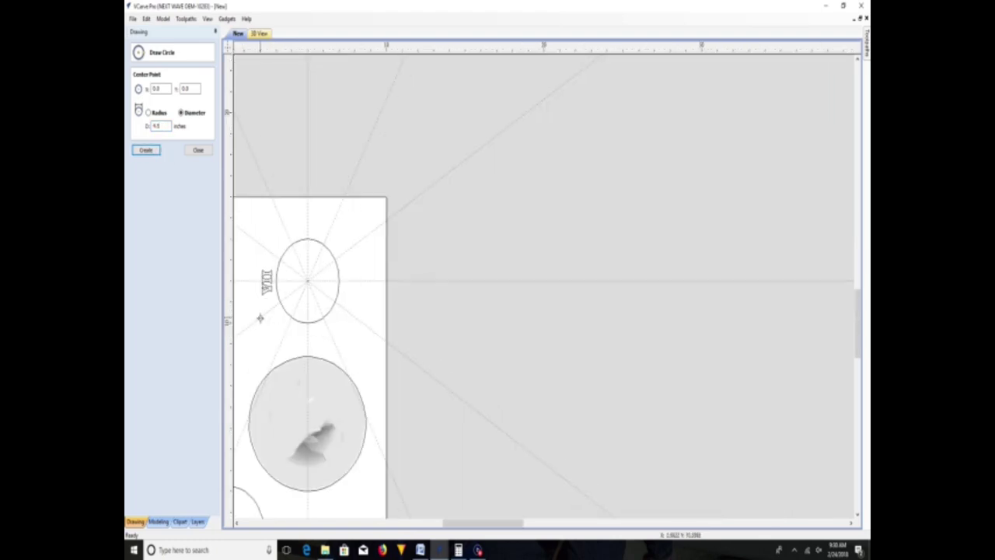
pyautogui.click(203, 151)
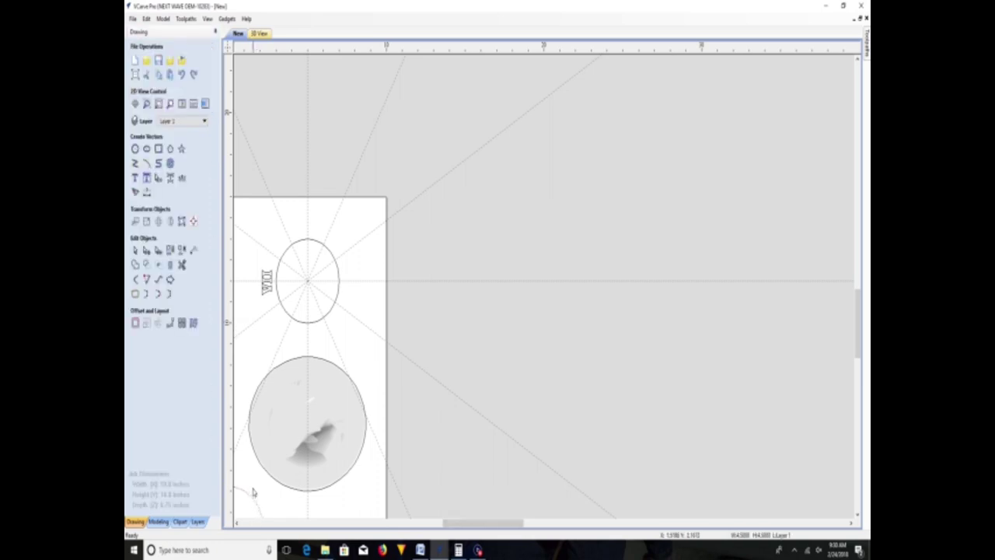
# - Move the 4.5-inch circle so its centre sits on the guide intersection, concentric with the 4-inch circle
pyautogui.hotkey('ctrl', 'v')
pyautogui.click(309, 361)
pyautogui.moveTo(309, 362); pyautogui.dragTo(309, 284)
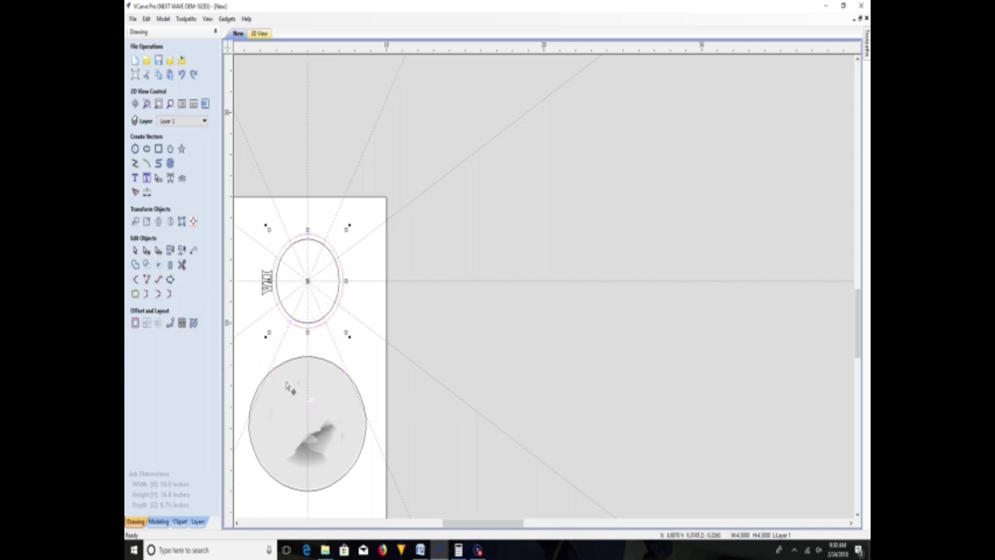
pyautogui.scroll(3, 291, 395)
pyautogui.scroll(-2, 285, 281)
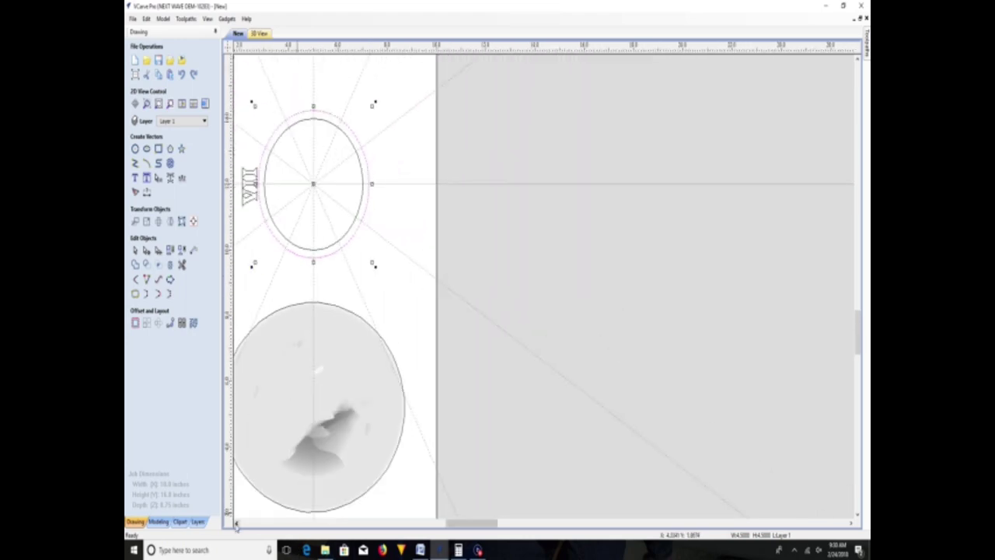
# - Select the VII numeral and shift it inward until its inner edge meets the 4.5-inch circle at 9 o'clock
pyautogui.scroll(2, 285, 233)
pyautogui.scroll(3, 300, 144)
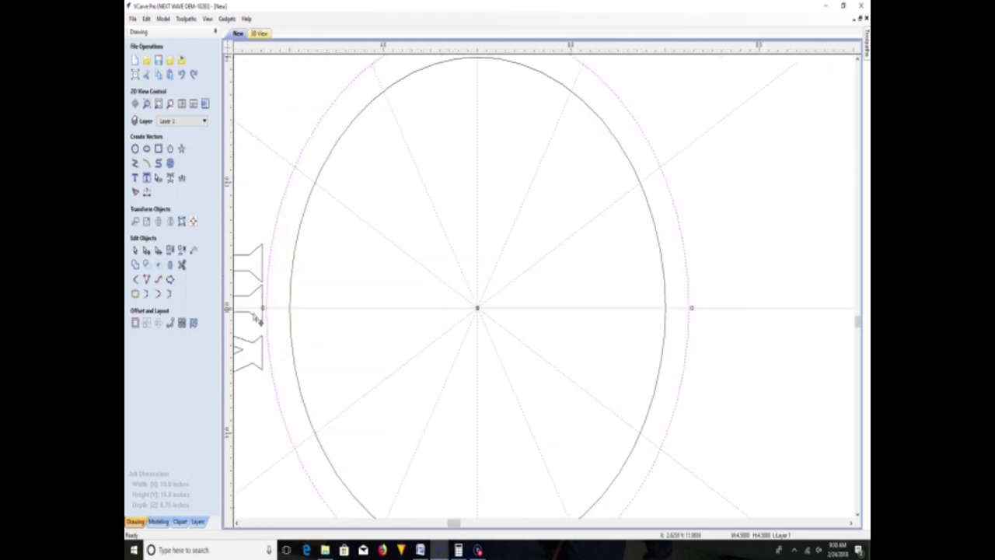
pyautogui.click(237, 522)
pyautogui.click(236, 522)
pyautogui.click(300, 339)
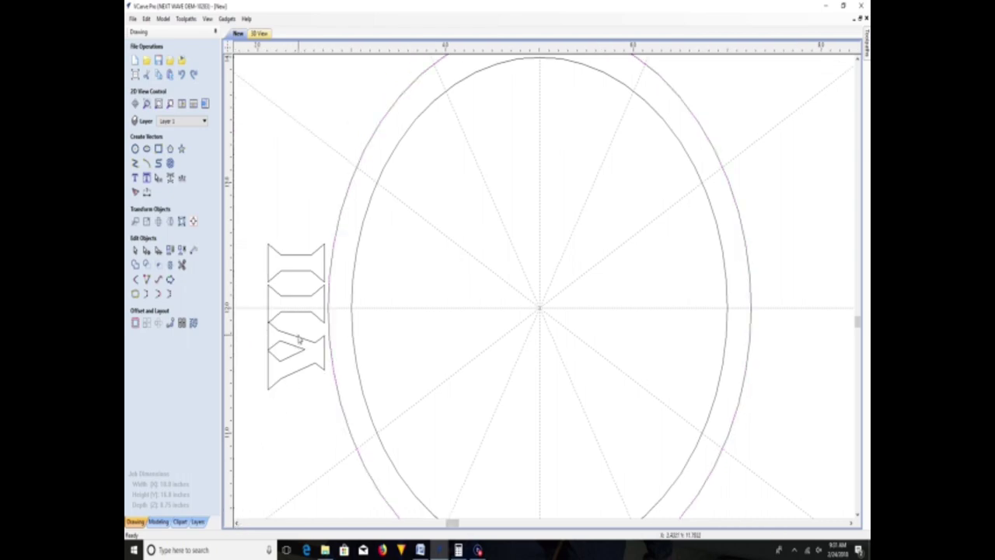
pyautogui.click(300, 339)
pyautogui.click(298, 335)
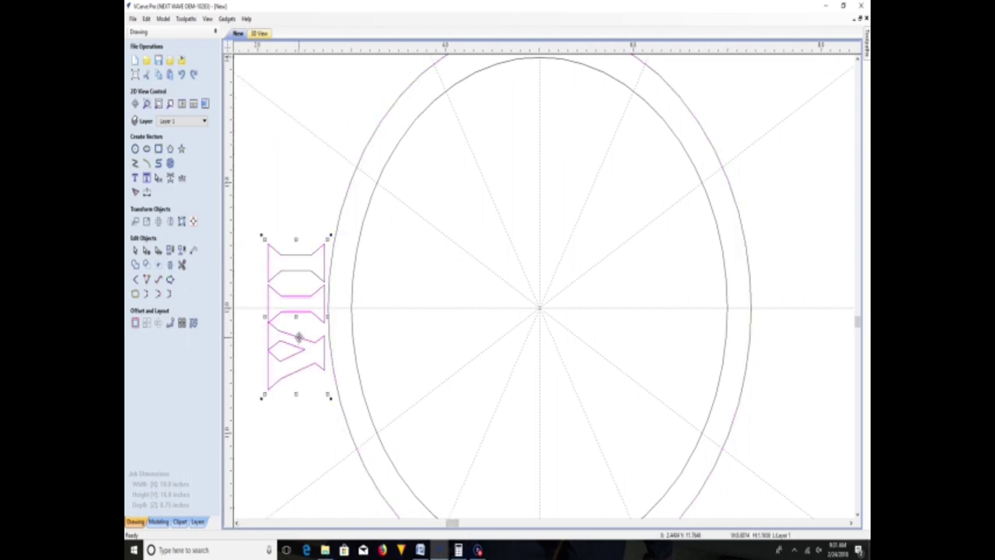
pyautogui.click(296, 317)
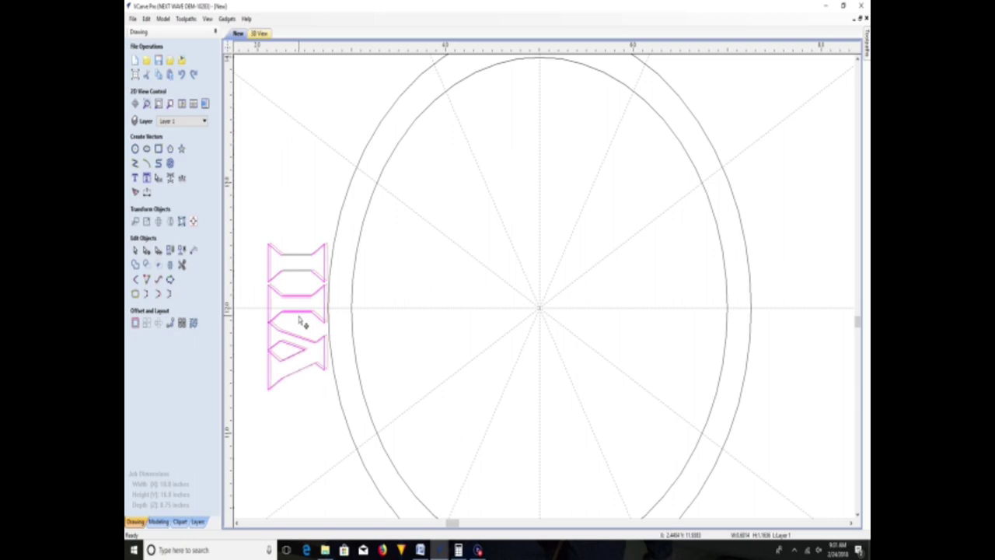
pyautogui.click(301, 323)
pyautogui.scroll(-3, 351, 326)
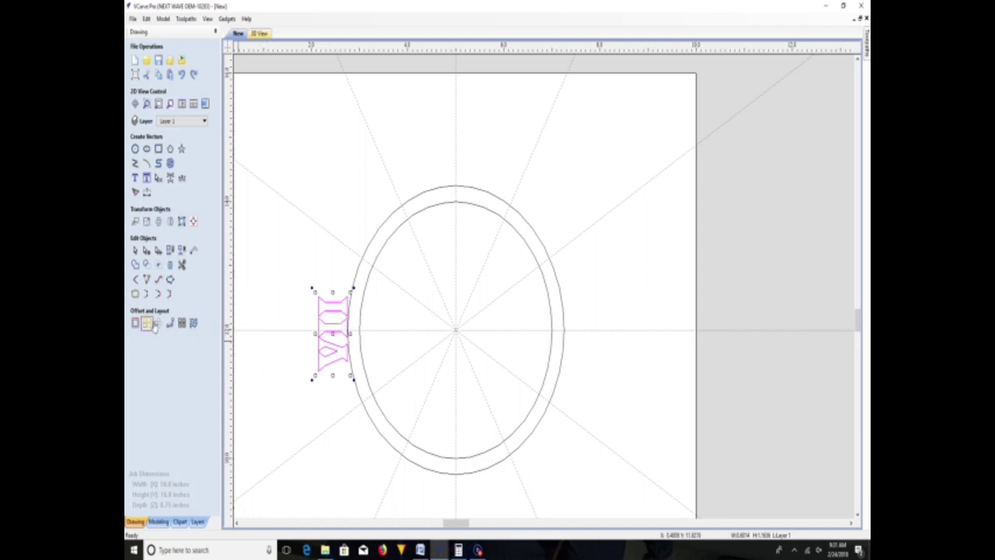
# - Edit the selected VII numeral and try it in the Webdings font
pyautogui.click(135, 178)
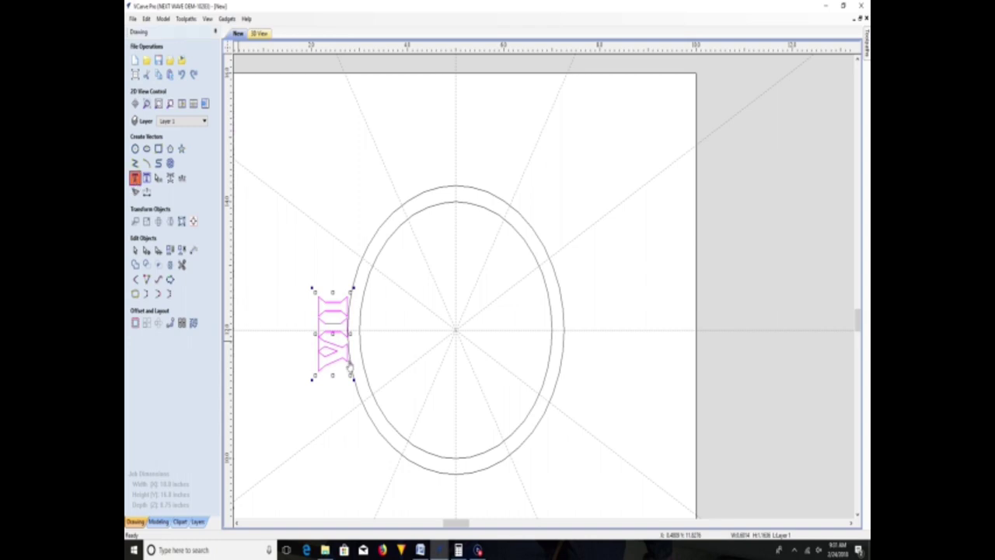
pyautogui.click(209, 177)
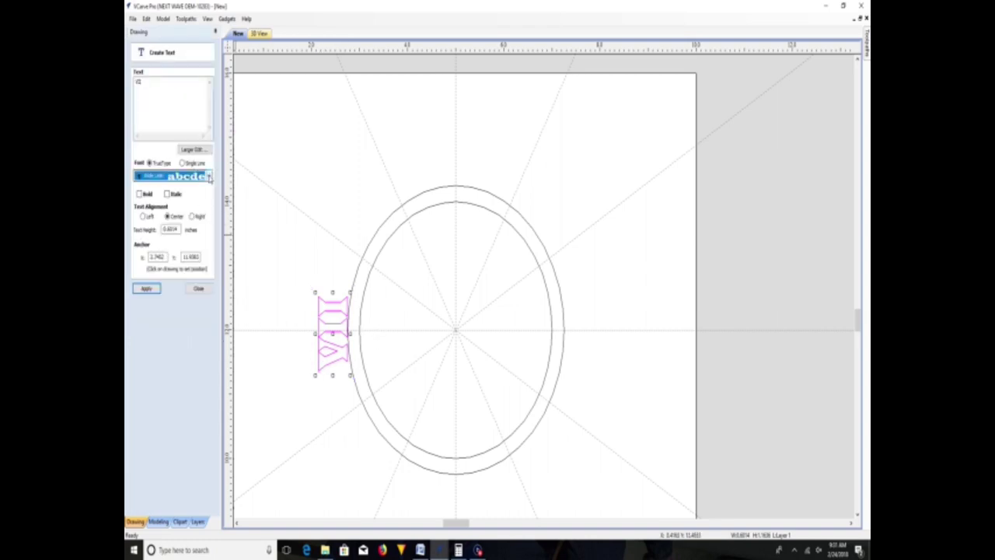
pyautogui.scroll(2, 233, 233)
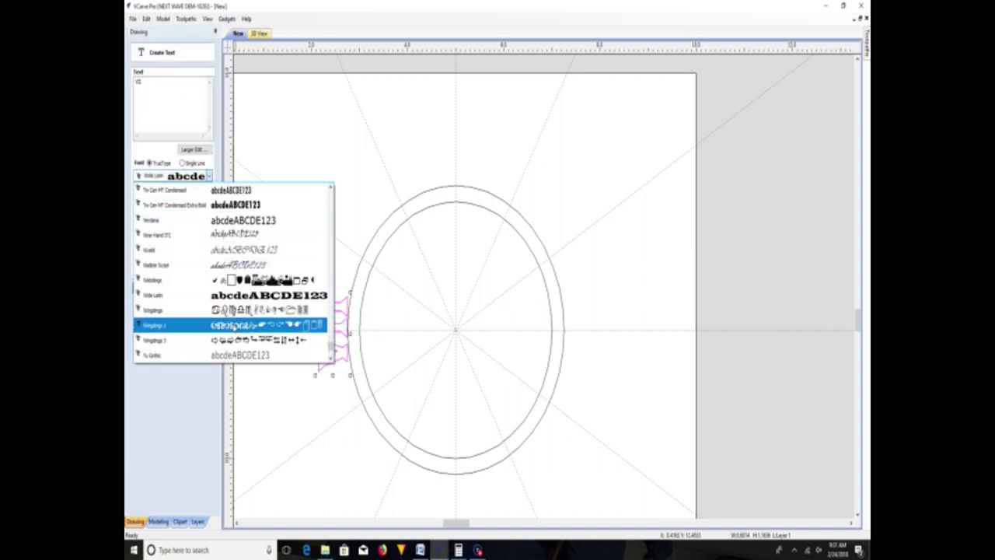
pyautogui.click(153, 280)
pyautogui.click(147, 289)
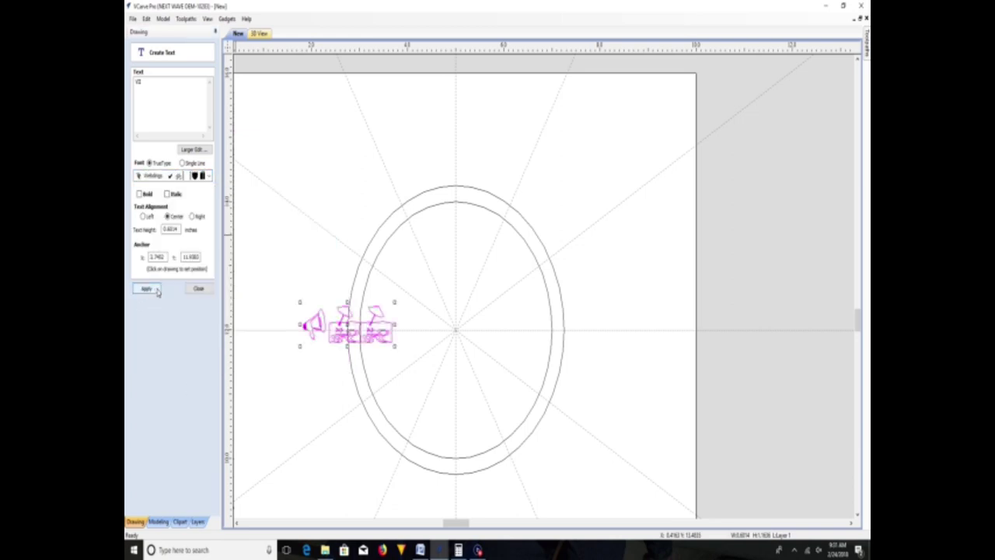
# - Try the VII numeral in Vladimir Script and in Vivaldi, applying each font to the drawing
pyautogui.click(209, 176)
pyautogui.scroll(3, 187, 233)
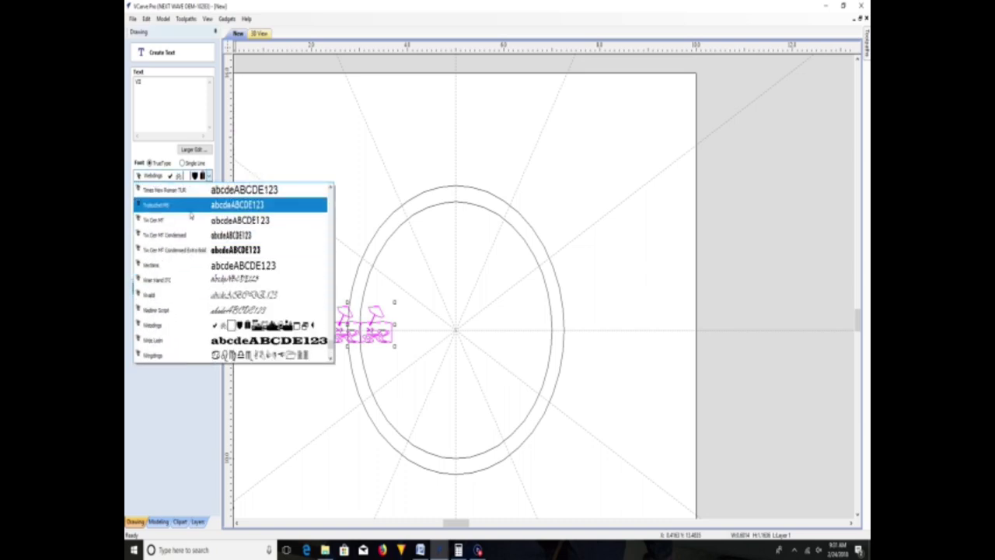
pyautogui.click(180, 310)
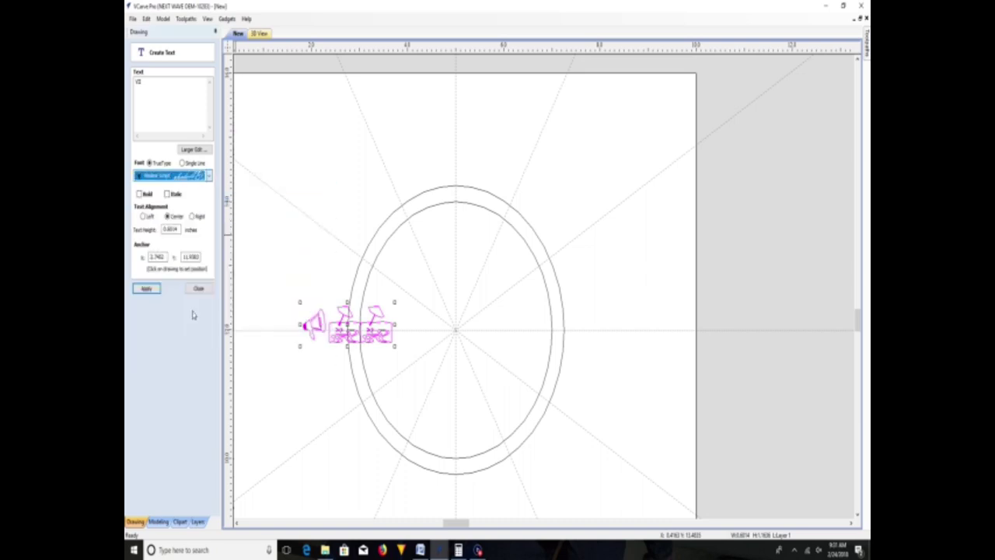
pyautogui.click(147, 289)
pyautogui.click(208, 176)
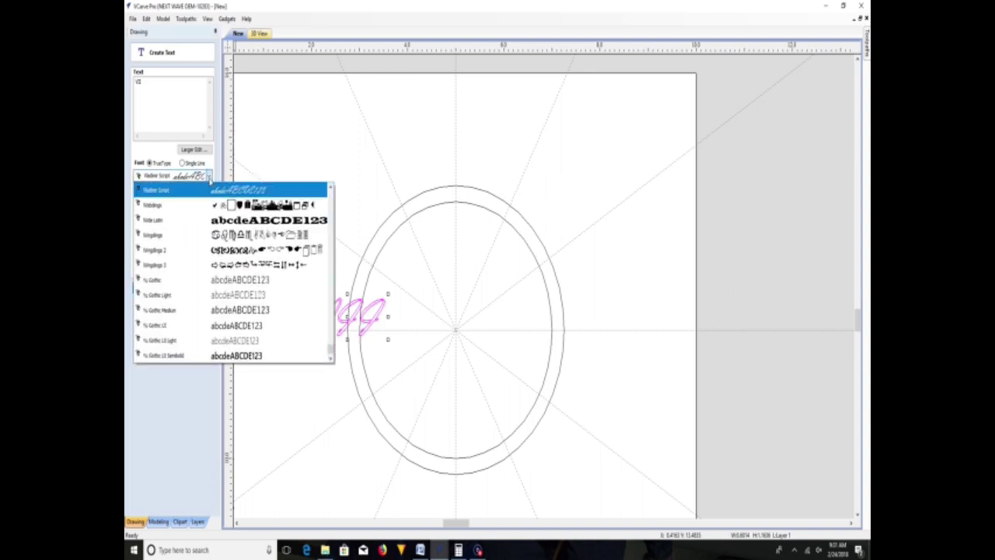
pyautogui.scroll(1, 211, 284)
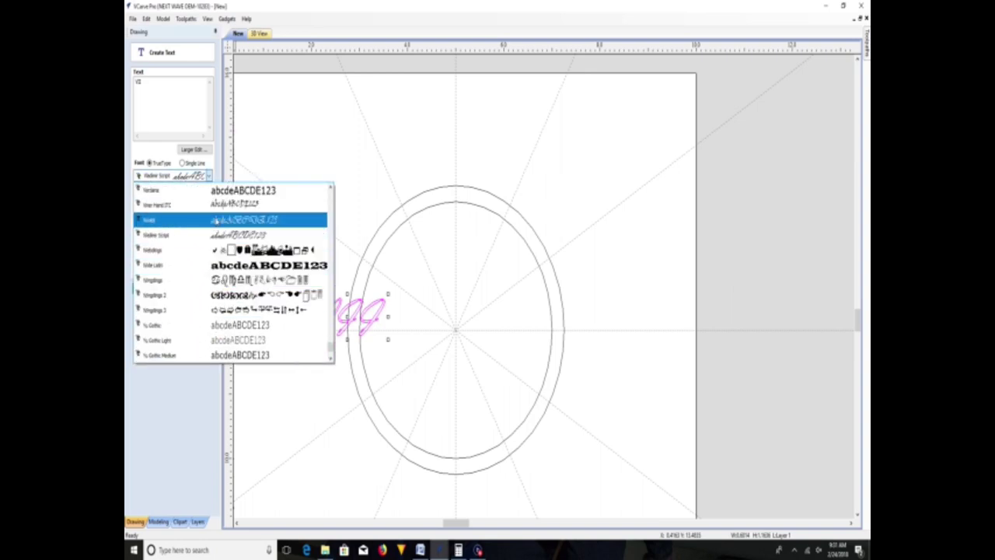
pyautogui.click(216, 220)
pyautogui.click(147, 288)
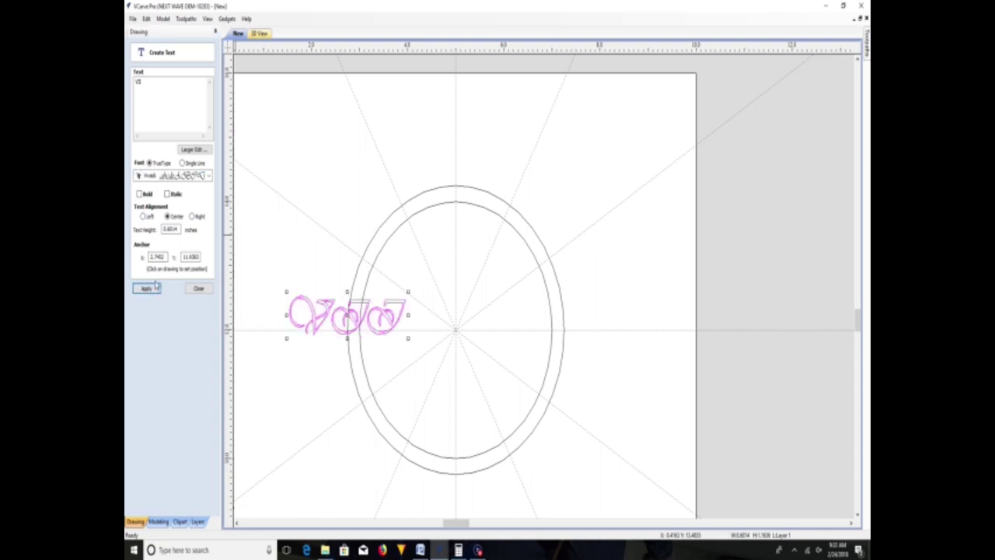
# - Try the VII numeral in the Tw Cen MT Condensed font and look at it more closely
pyautogui.click(209, 176)
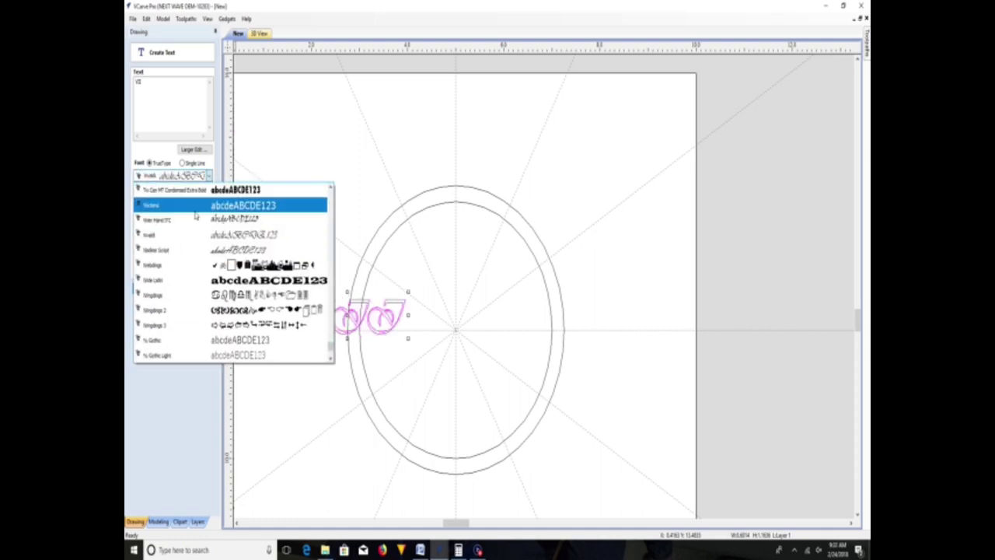
pyautogui.scroll(4, 196, 216)
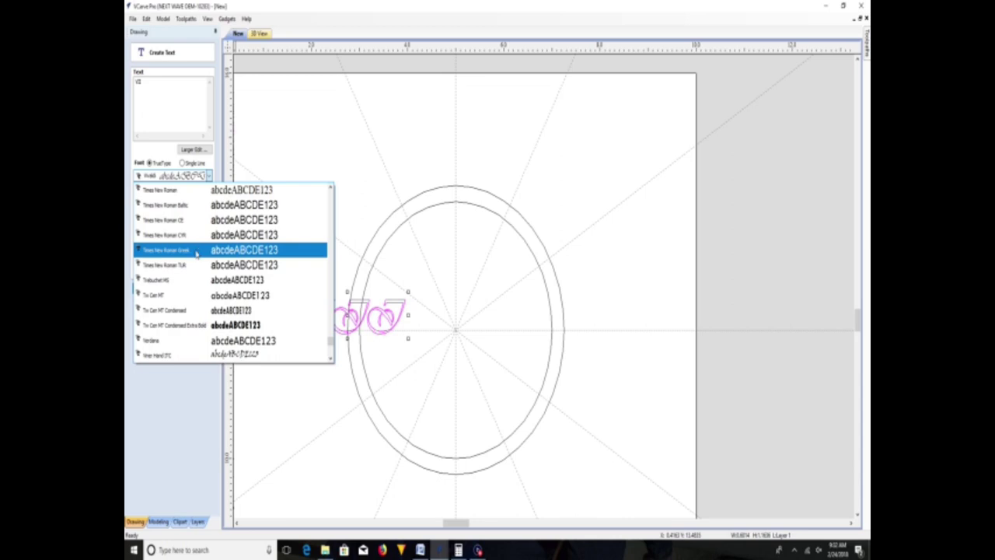
pyautogui.click(194, 310)
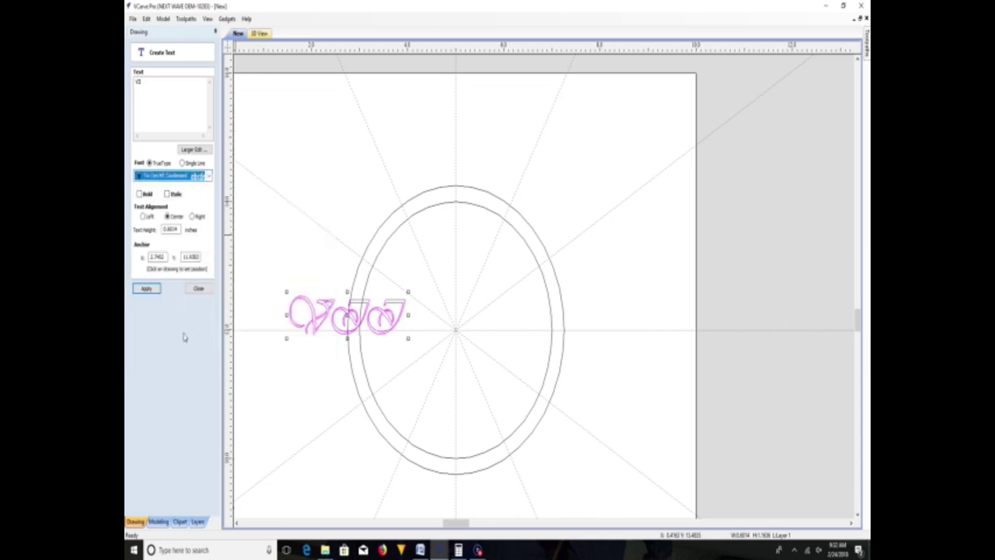
pyautogui.click(147, 290)
pyautogui.scroll(1, 288, 353)
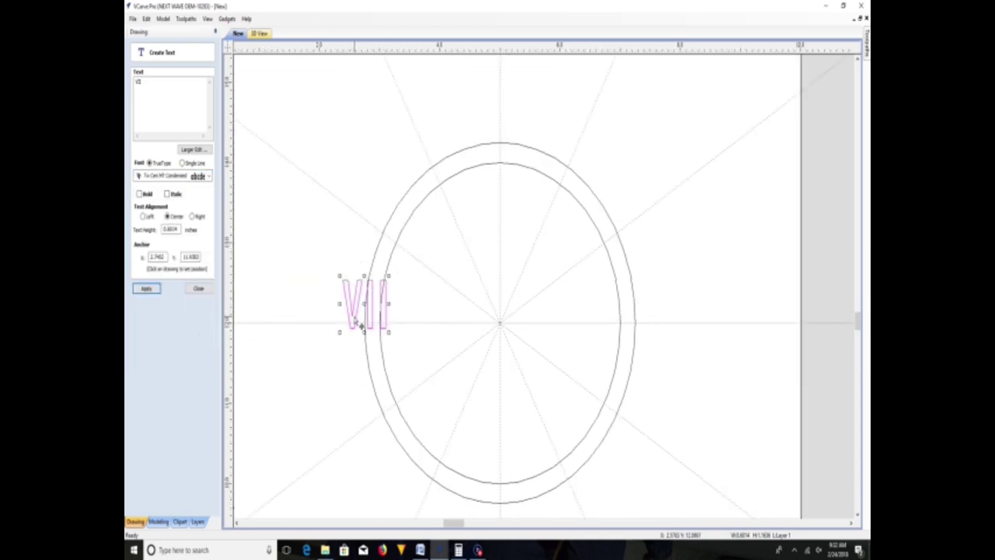
# - Apply Verdana to the VII numeral, turn it 90 degrees and move it against the outer circle at 9 o'clock
pyautogui.click(206, 179)
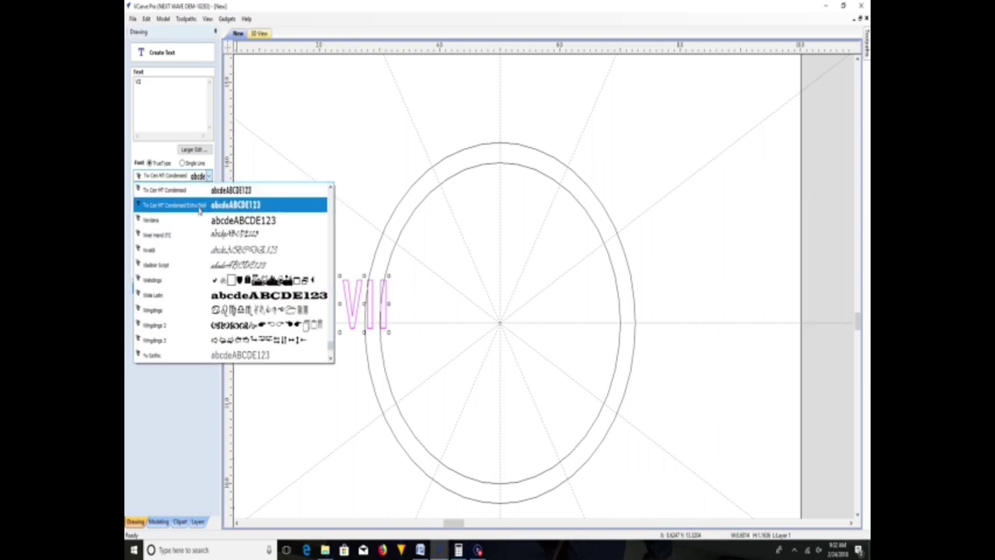
pyautogui.click(213, 222)
pyautogui.click(149, 288)
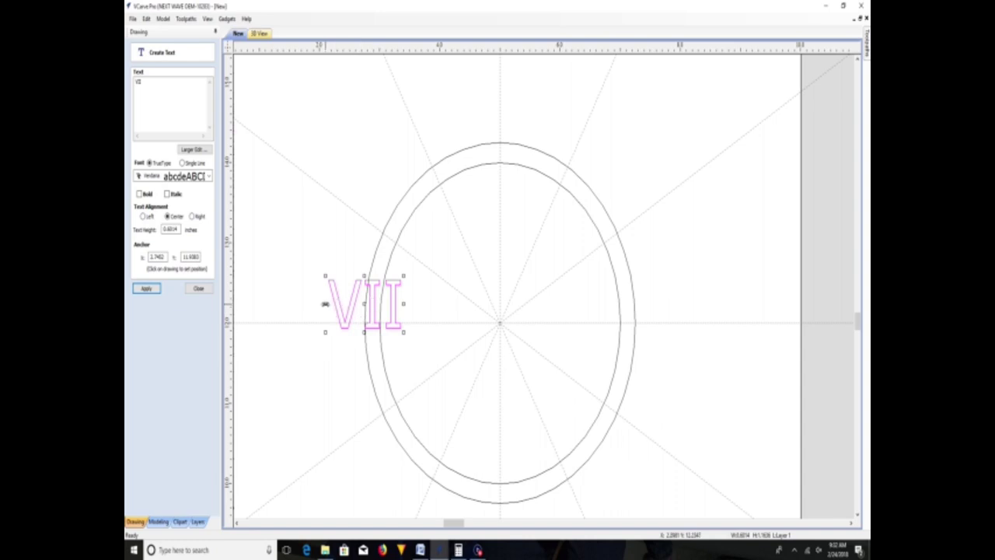
pyautogui.moveTo(325, 304); pyautogui.dragTo(344, 304)
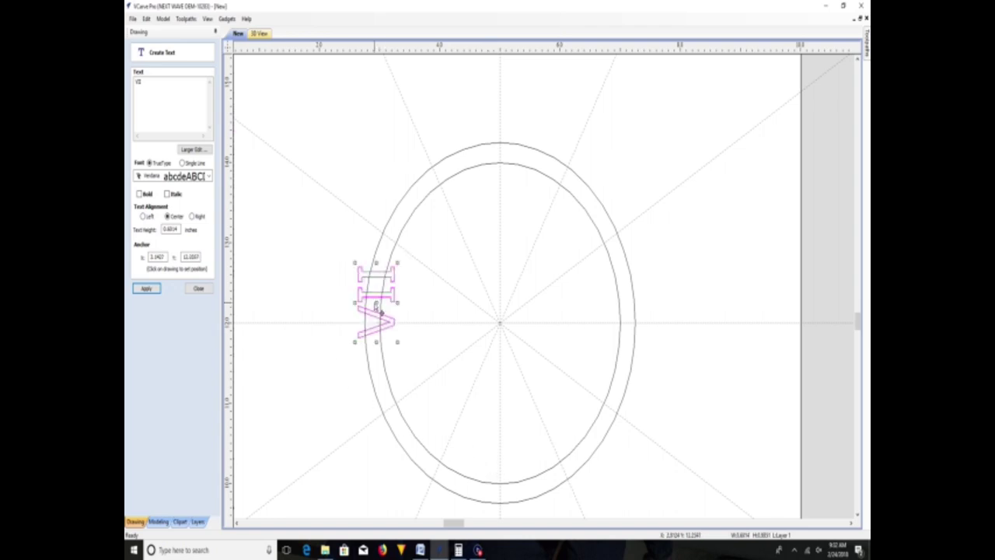
pyautogui.moveTo(376, 299); pyautogui.dragTo(348, 320)
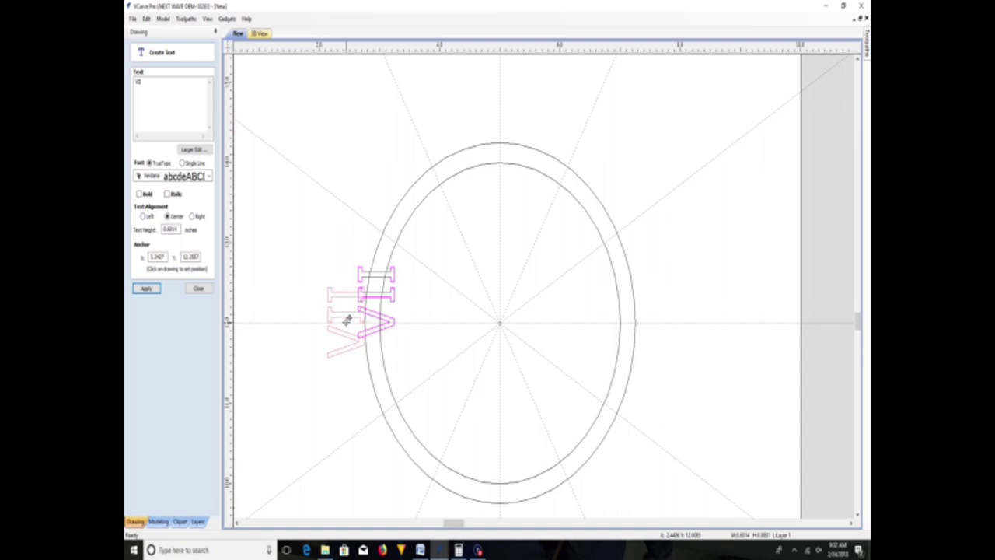
pyautogui.moveTo(347, 320); pyautogui.dragTo(347, 320)
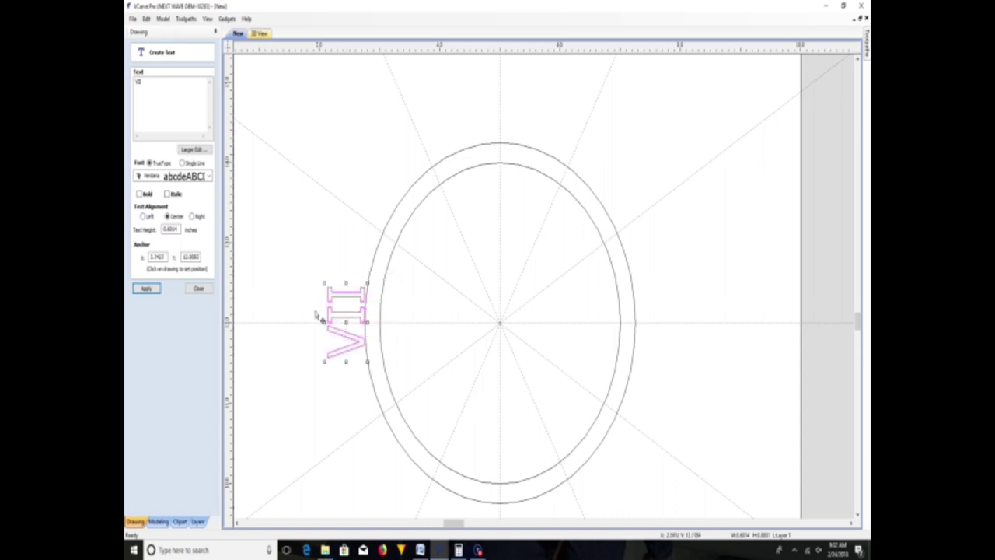
# - Try the VII numeral in the regular Tw Cen MT font
pyautogui.click(209, 177)
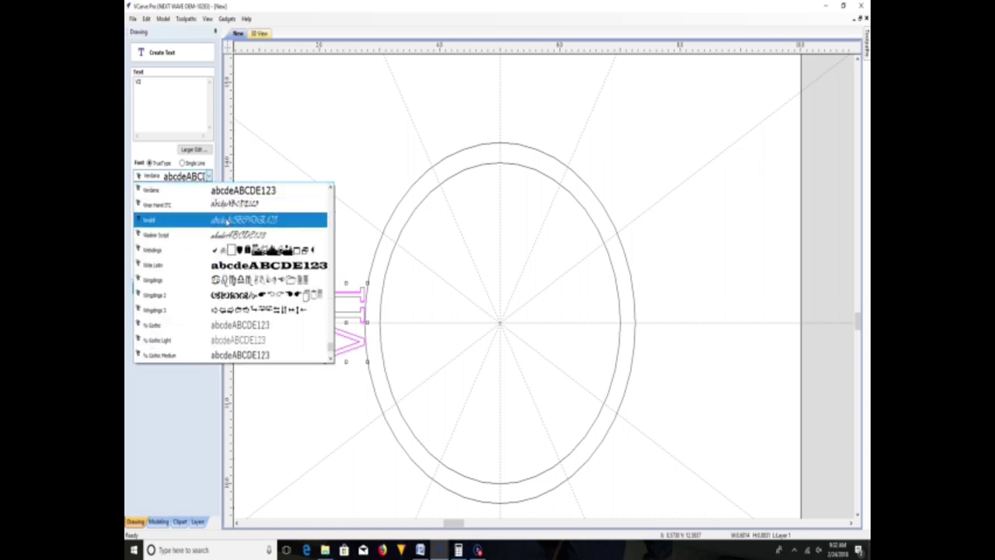
pyautogui.scroll(1, 238, 226)
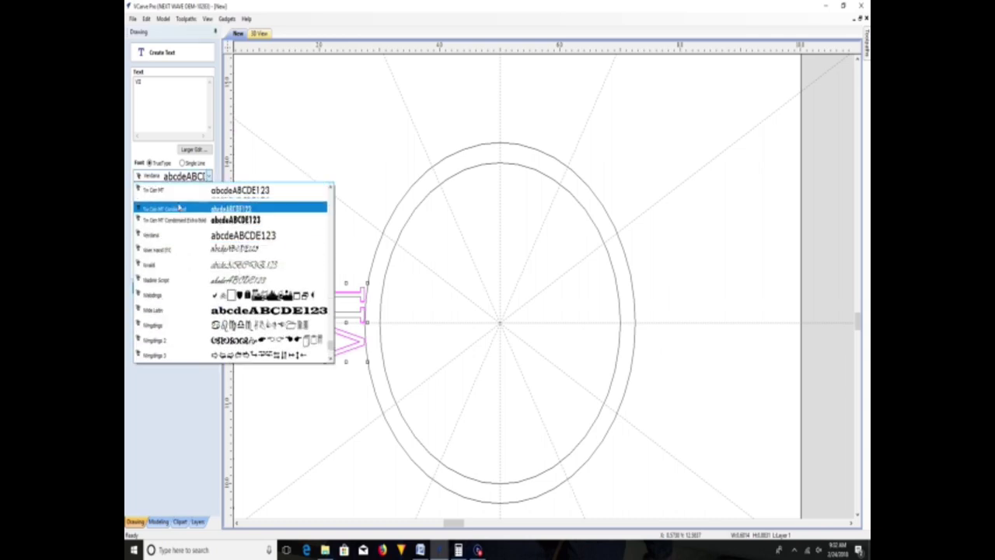
pyautogui.scroll(2, 180, 210)
pyautogui.click(215, 282)
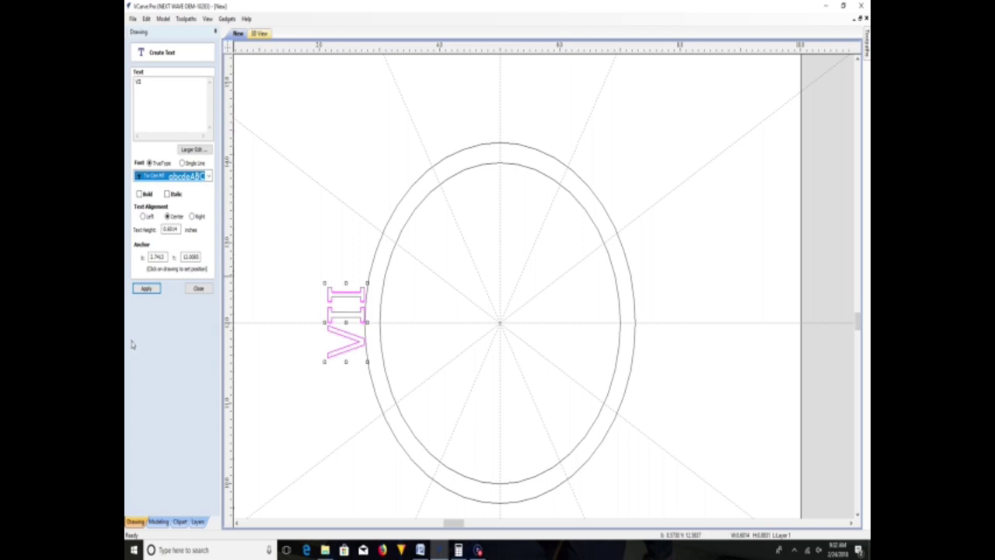
pyautogui.click(146, 291)
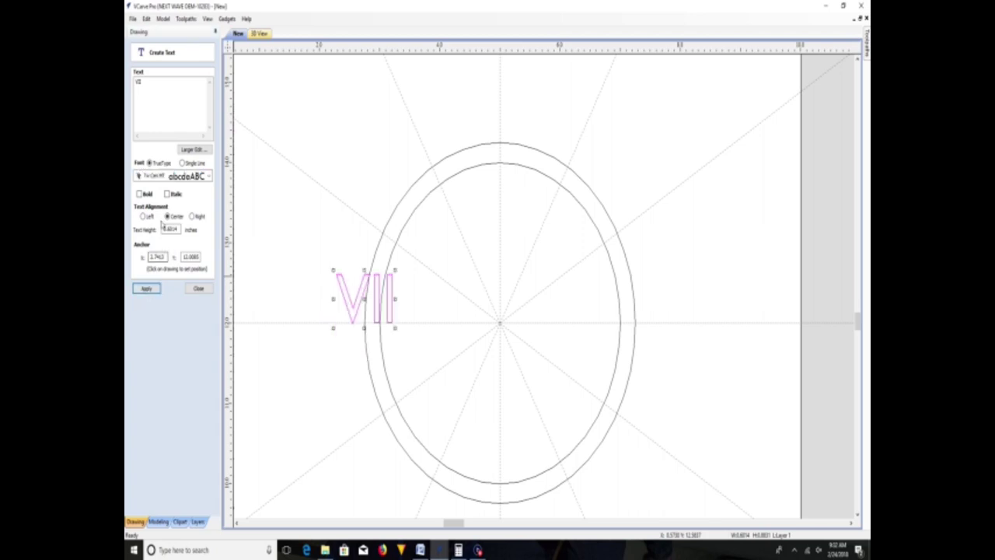
# - Try the VII numeral in Trebuchet MS and in Times New Roman TUR, applying each font
pyautogui.click(209, 177)
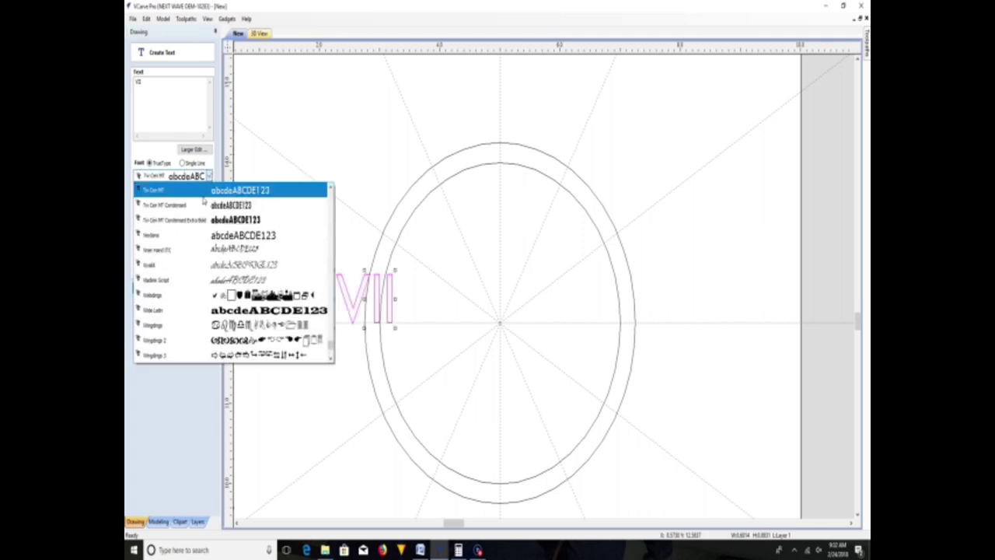
pyautogui.scroll(1, 205, 208)
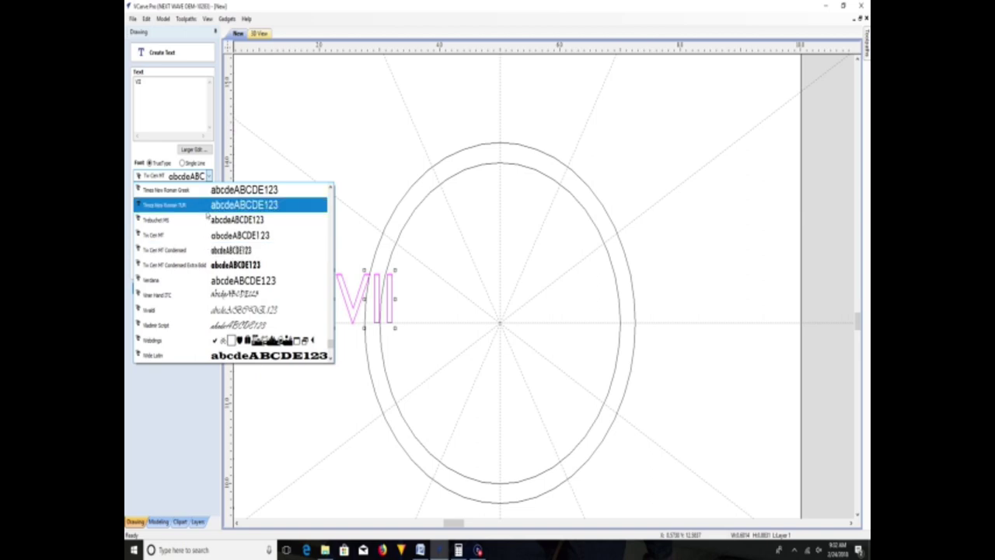
pyautogui.click(210, 223)
pyautogui.click(147, 289)
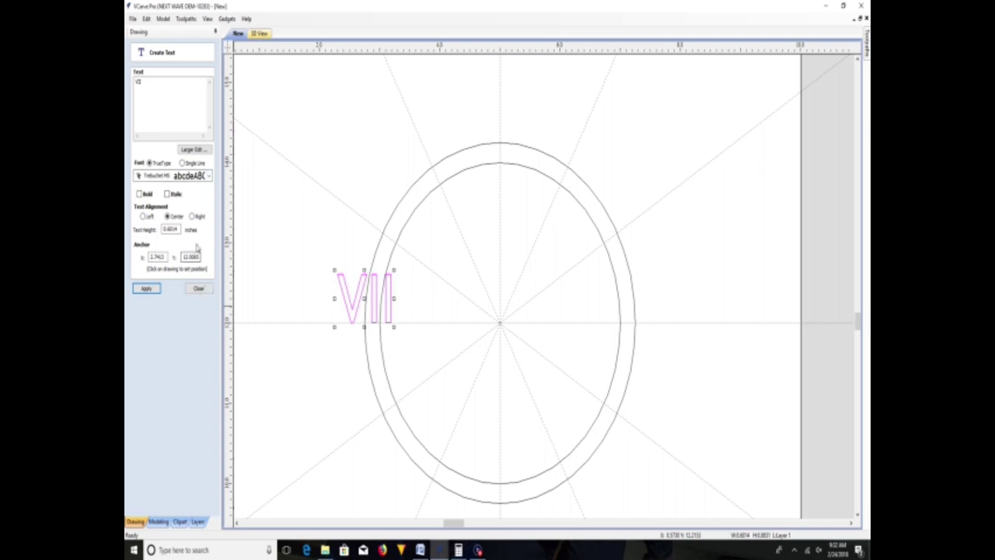
pyautogui.click(207, 175)
pyautogui.scroll(1, 164, 223)
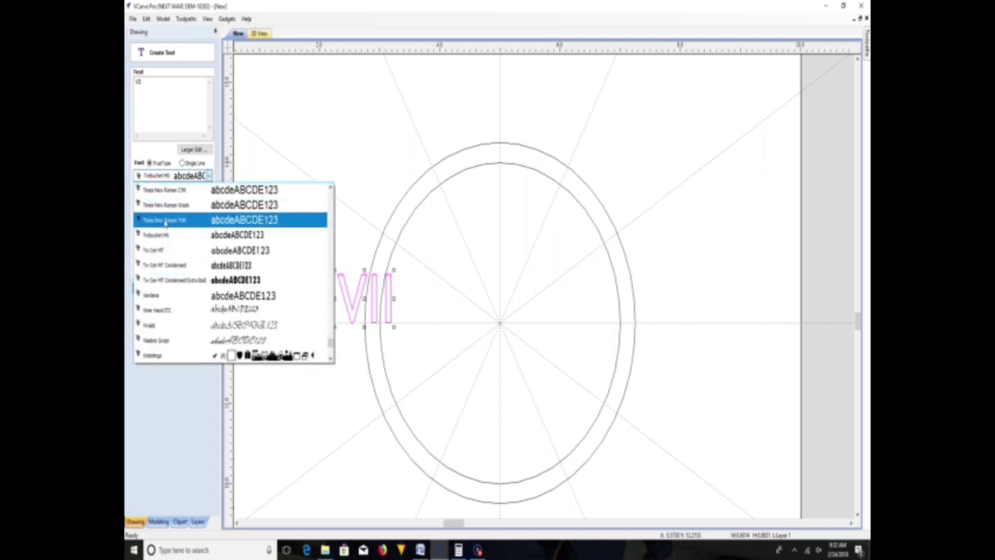
pyautogui.click(165, 223)
pyautogui.click(146, 289)
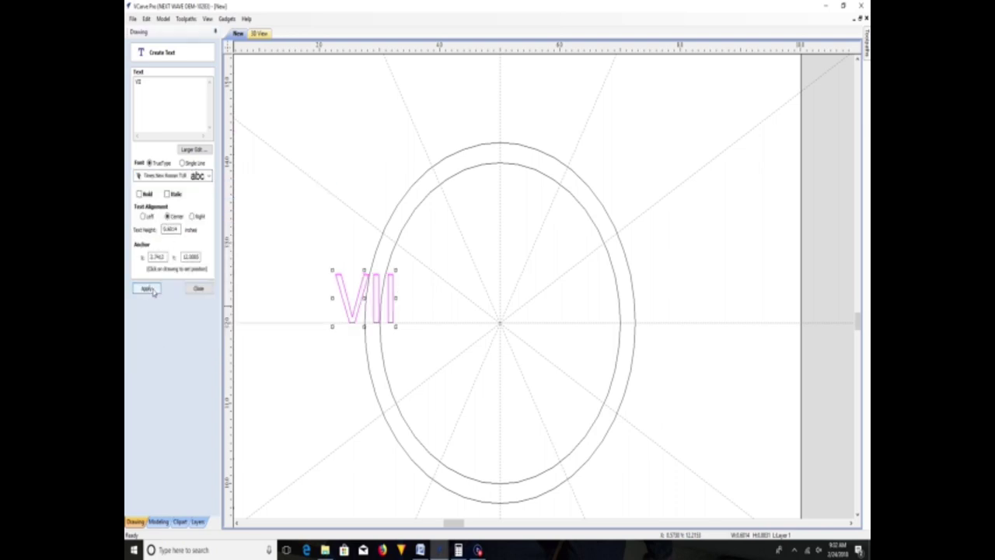
# - Set the VII numeral's font to Tempus Sans ITC, apply it and finish editing the text
pyautogui.click(190, 177)
pyautogui.scroll(2, 190, 223)
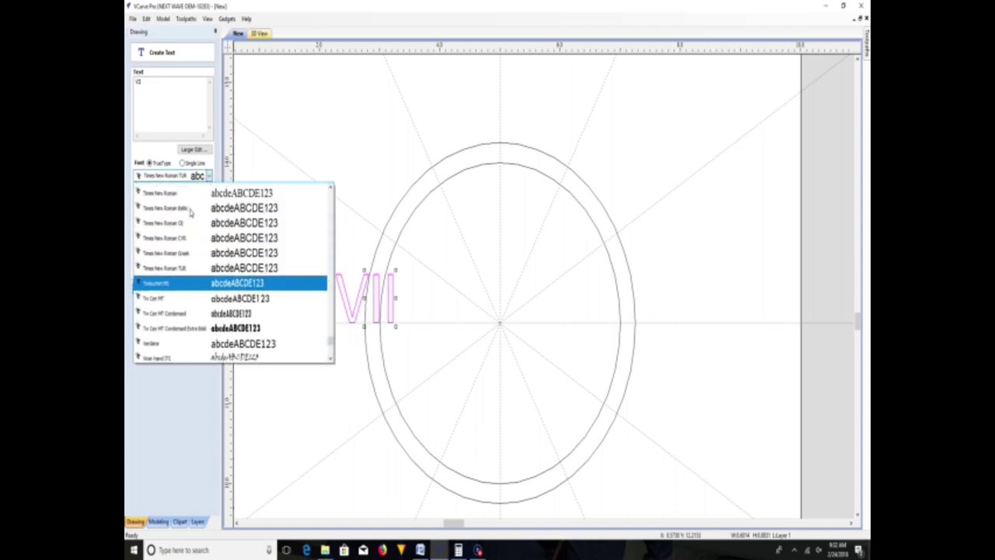
pyautogui.scroll(1, 183, 233)
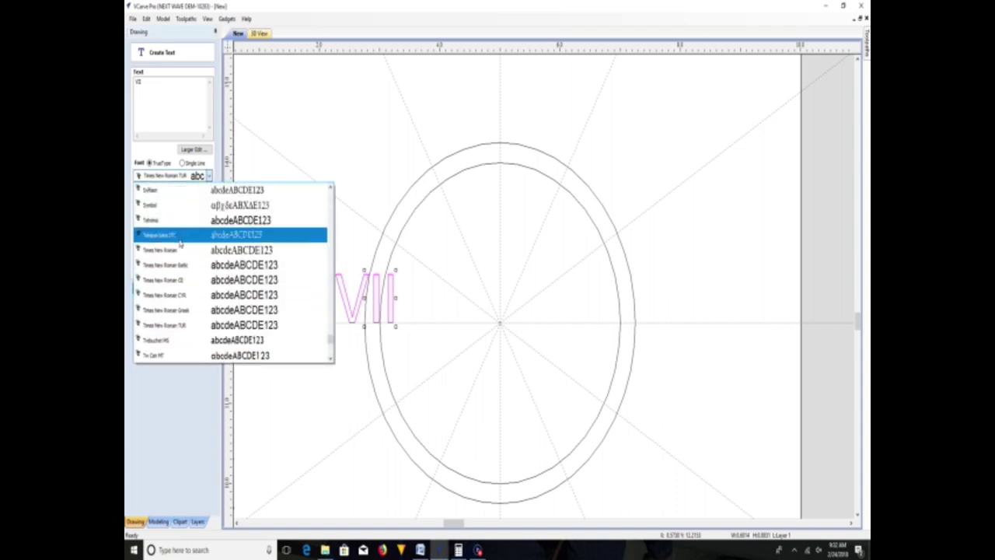
pyautogui.click(178, 241)
pyautogui.click(146, 289)
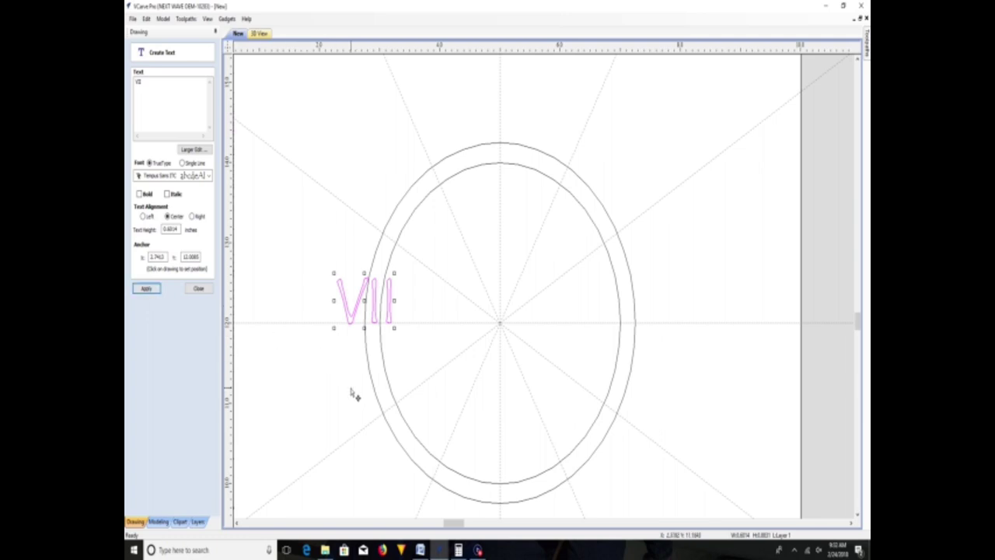
pyautogui.click(198, 289)
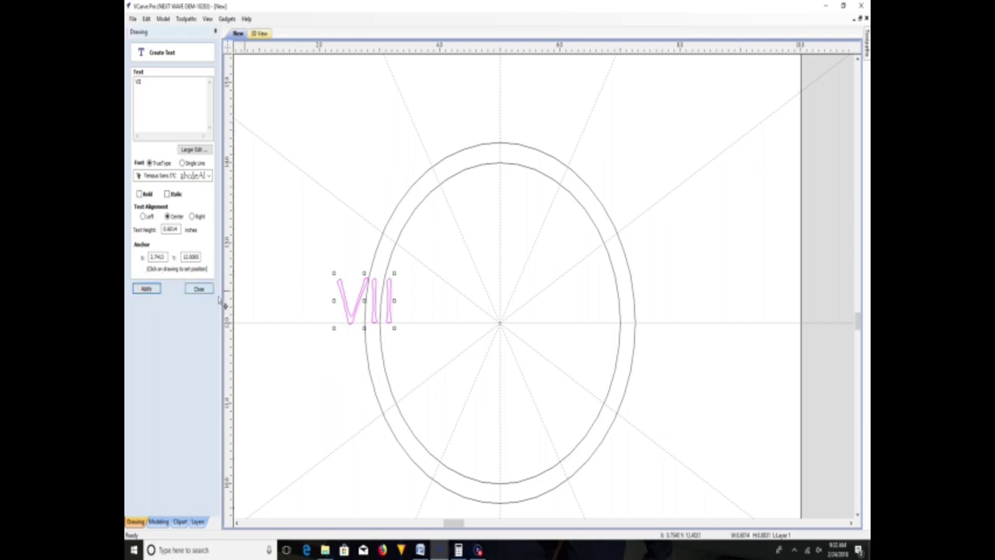
# - Turn the VII numeral 90 degrees against the 4.5-inch circle at 9 o'clock and shrink its height to about 0.78 inches
pyautogui.moveTo(334, 327)
pyautogui.mouseDown()
pyautogui.moveTo(330, 312)
pyautogui.moveTo(385, 317)
pyautogui.mouseUp()
pyautogui.click(364, 306)
pyautogui.moveTo(363, 304); pyautogui.dragTo(351, 334)
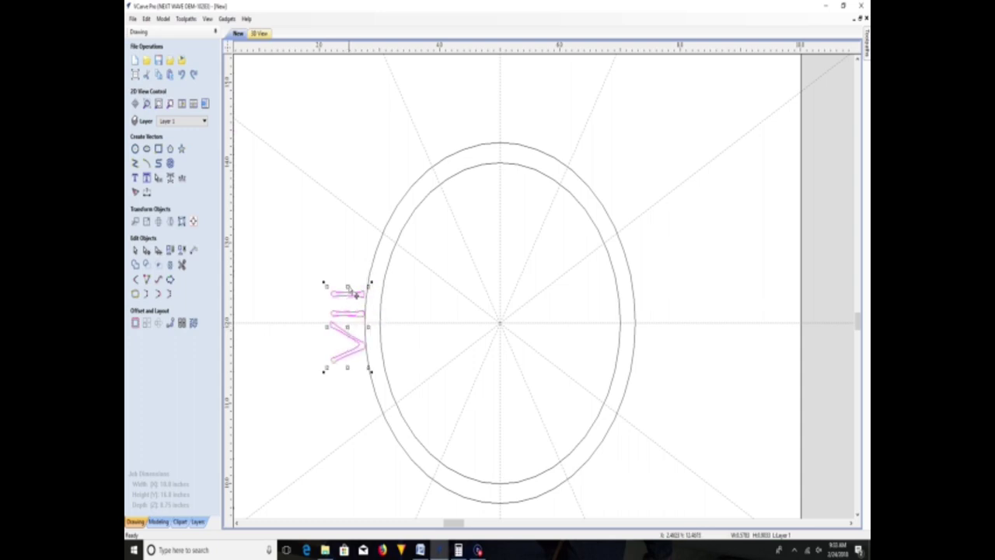
pyautogui.moveTo(348, 286); pyautogui.dragTo(347, 291)
pyautogui.moveTo(345, 371); pyautogui.dragTo(348, 359)
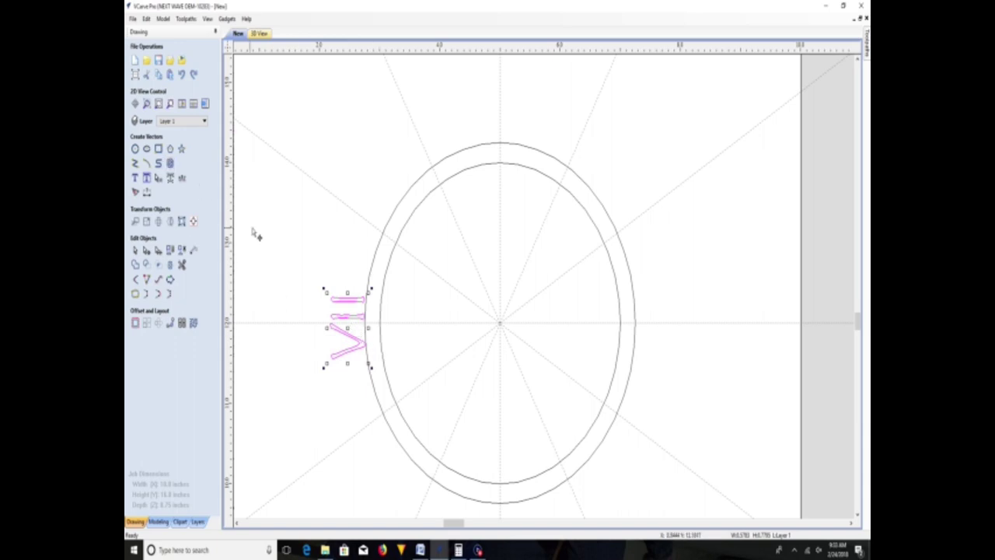
# - Edit the numeral at 9 o'clock, replacing its text with I, and apply the change
pyautogui.click(135, 178)
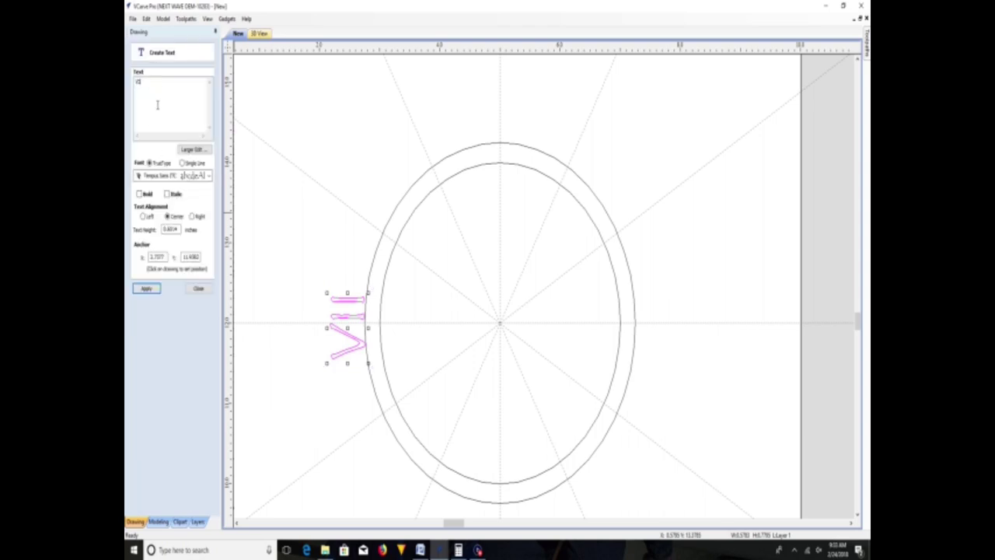
pyautogui.click(155, 289)
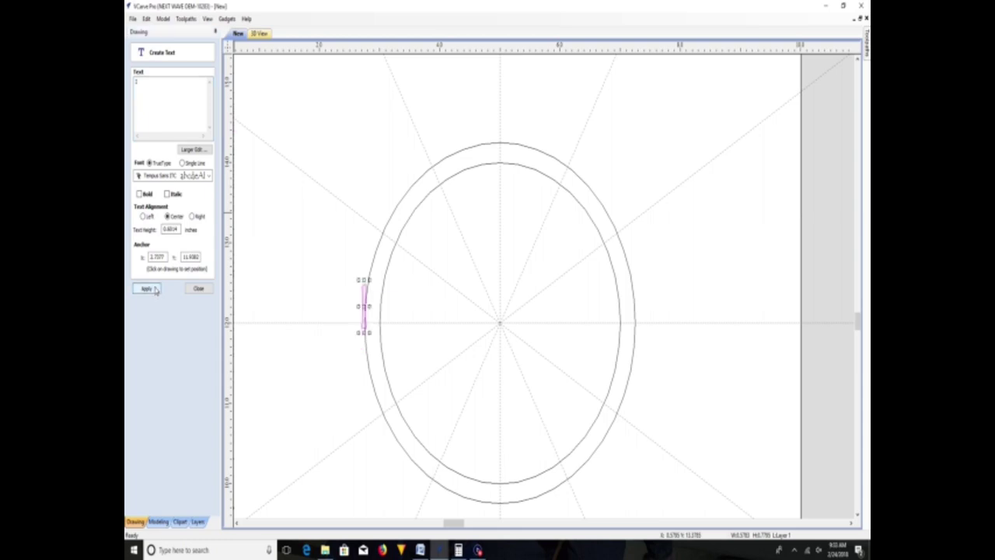
# - Restore the numeral at 9 o'clock to VII and create a separate numeral I above it, outside the circles
pyautogui.click(155, 287)
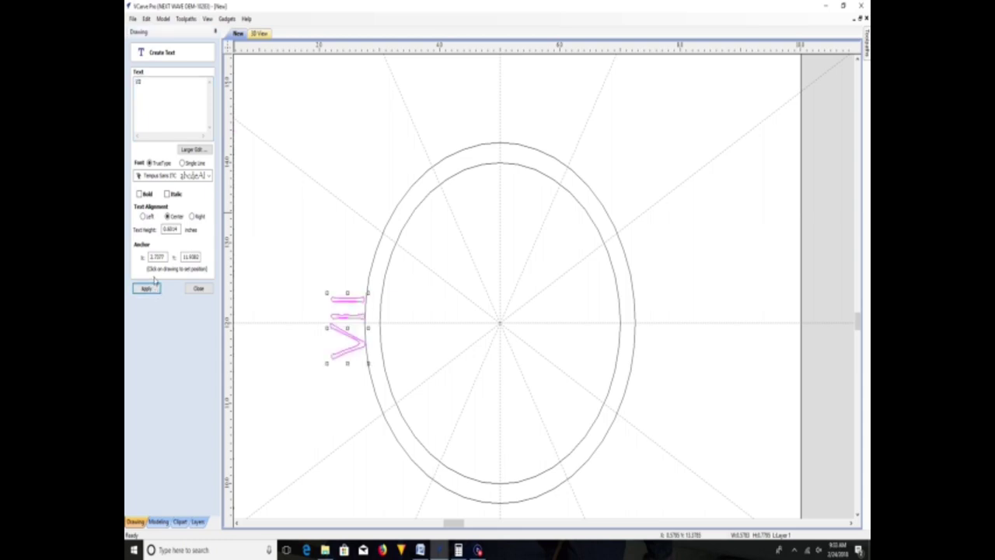
pyautogui.click(151, 105)
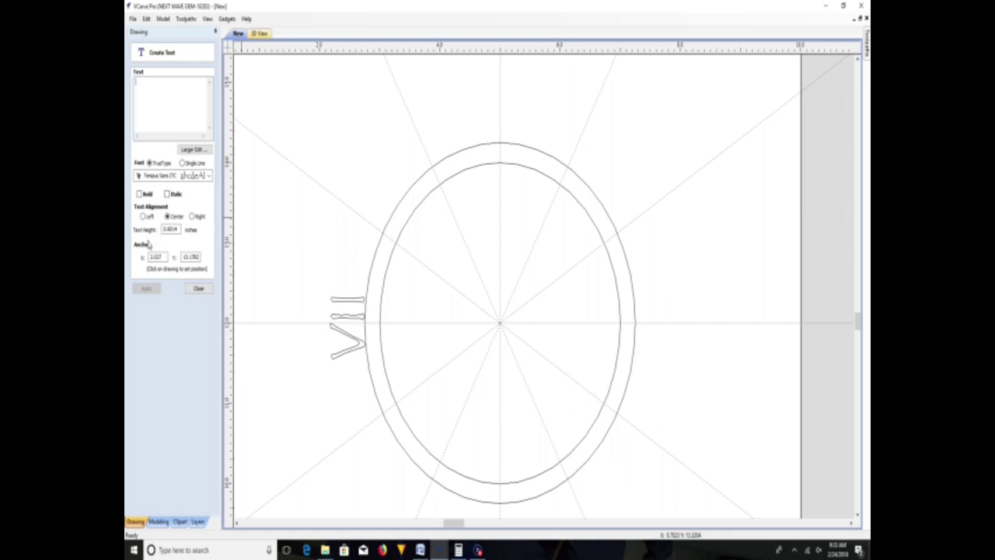
pyautogui.write('I')
pyautogui.click(152, 289)
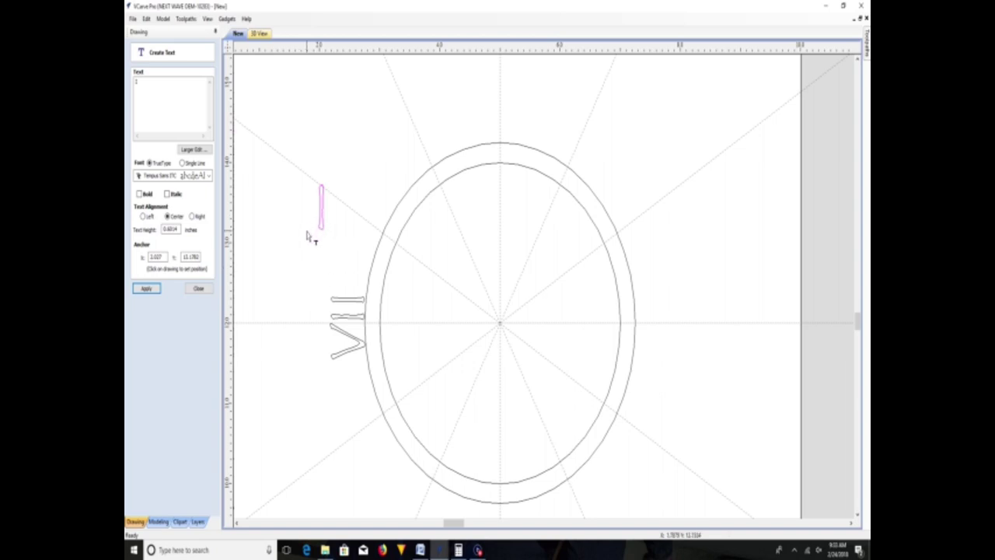
pyautogui.click(198, 289)
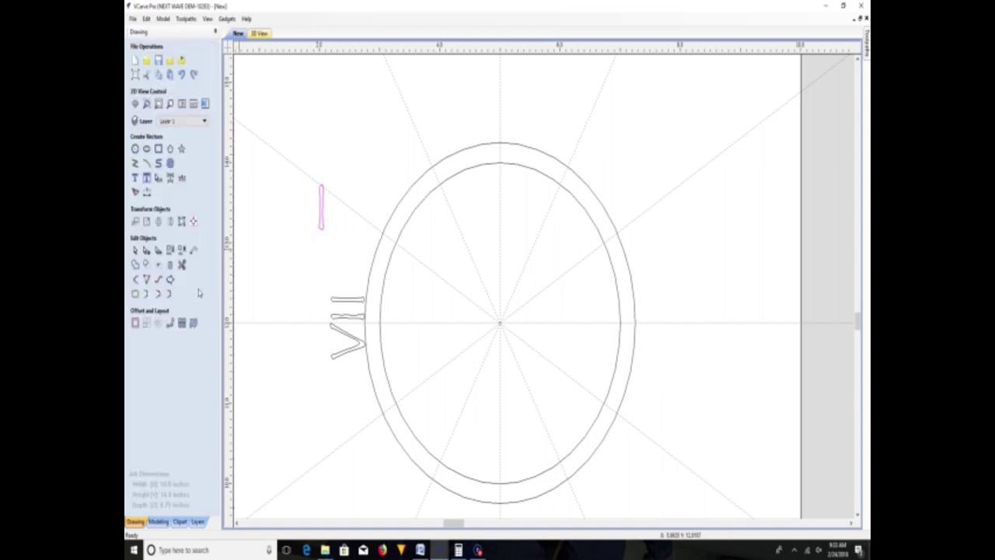
# - Rotate the numeral I in 30-degree increments until it slants parallel to the 10 o'clock guide
pyautogui.click(158, 222)
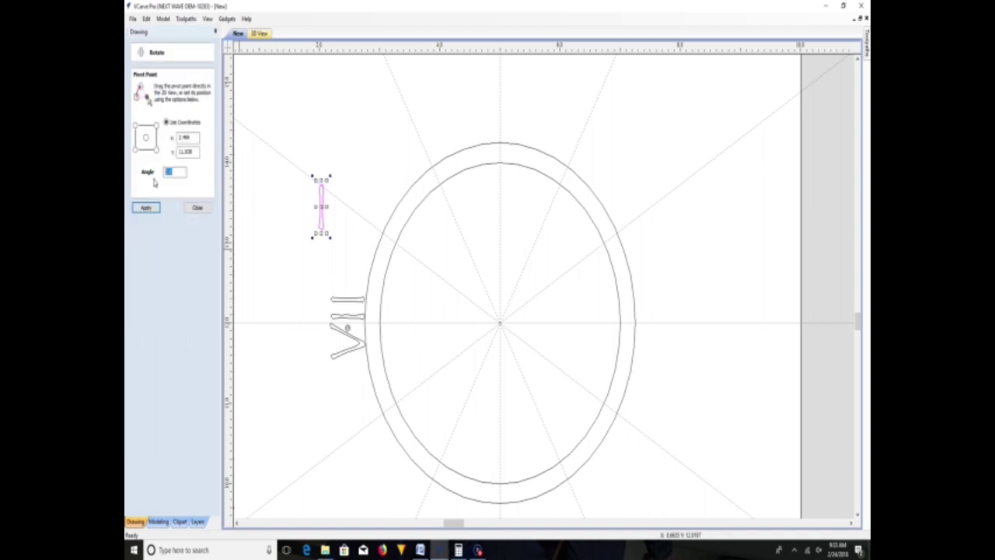
pyautogui.click(147, 209)
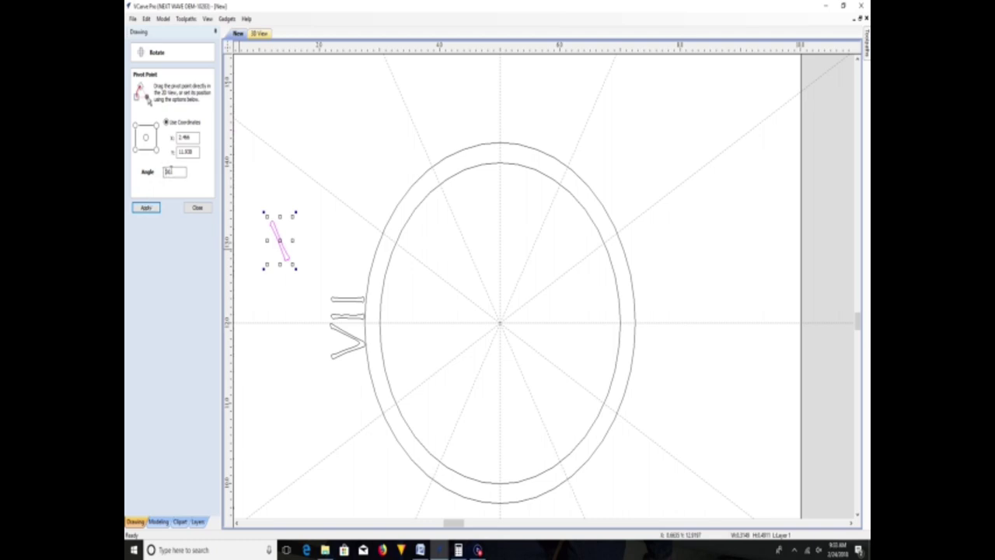
pyautogui.press('Return')
pyautogui.press('Return')
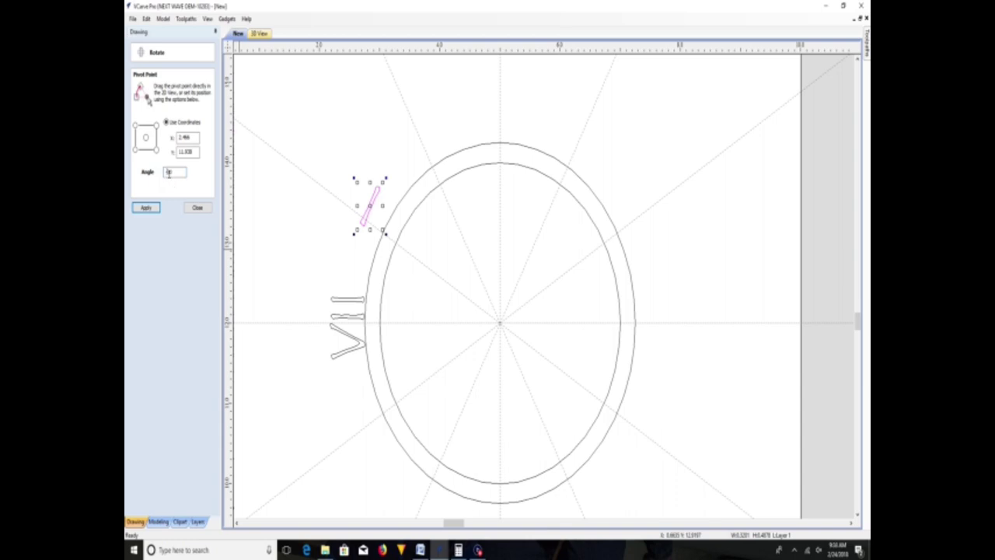
pyautogui.press('Return')
pyautogui.press('Return')
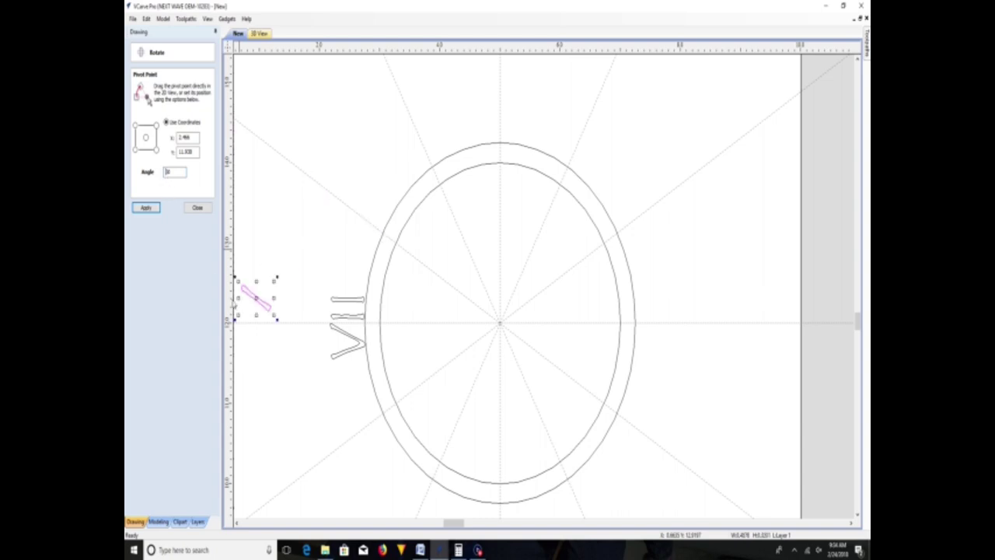
# - Move the rotated I onto the 10 o'clock guide against the outside of the 4.5-inch circle and finish rotating
pyautogui.moveTo(259, 307); pyautogui.dragTo(370, 217)
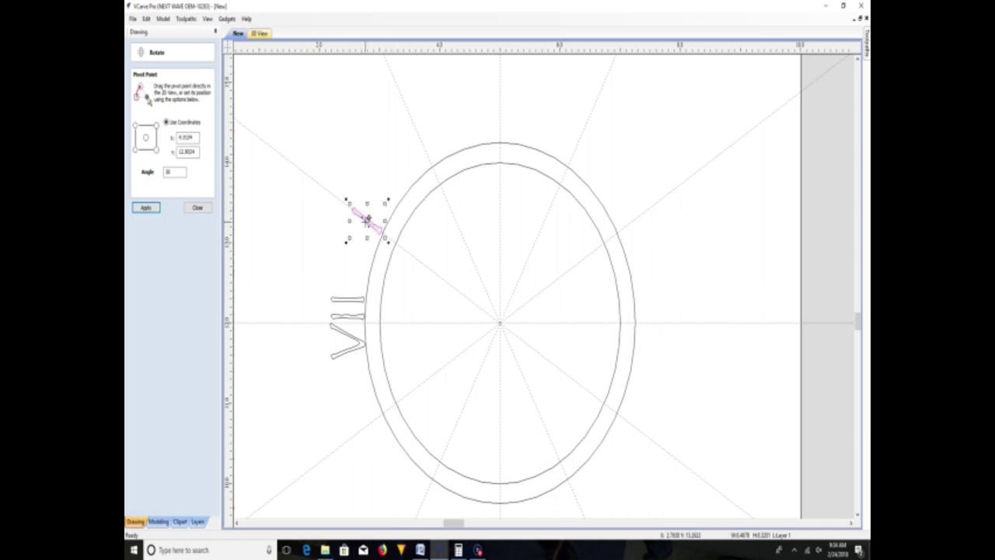
pyautogui.click(367, 220)
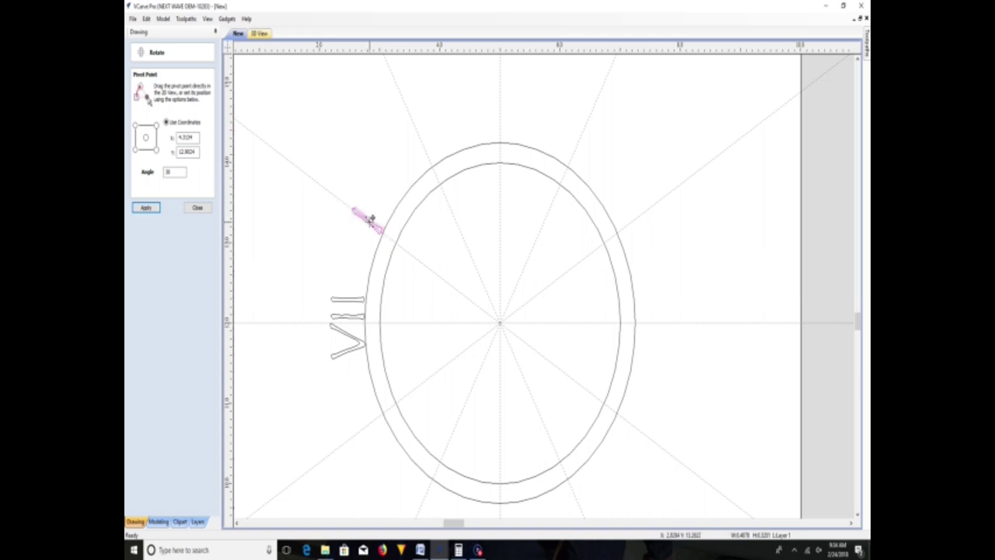
pyautogui.click(370, 220)
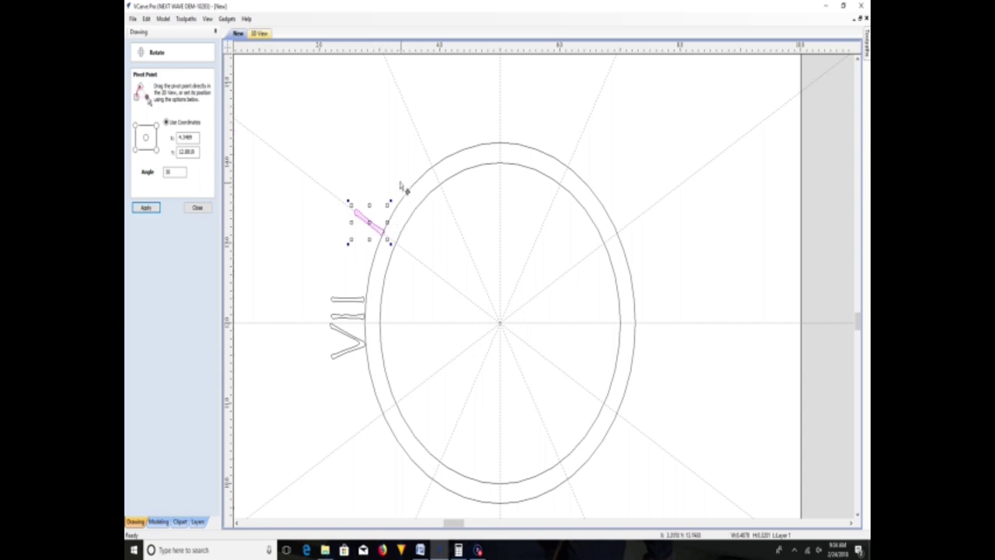
pyautogui.click(197, 207)
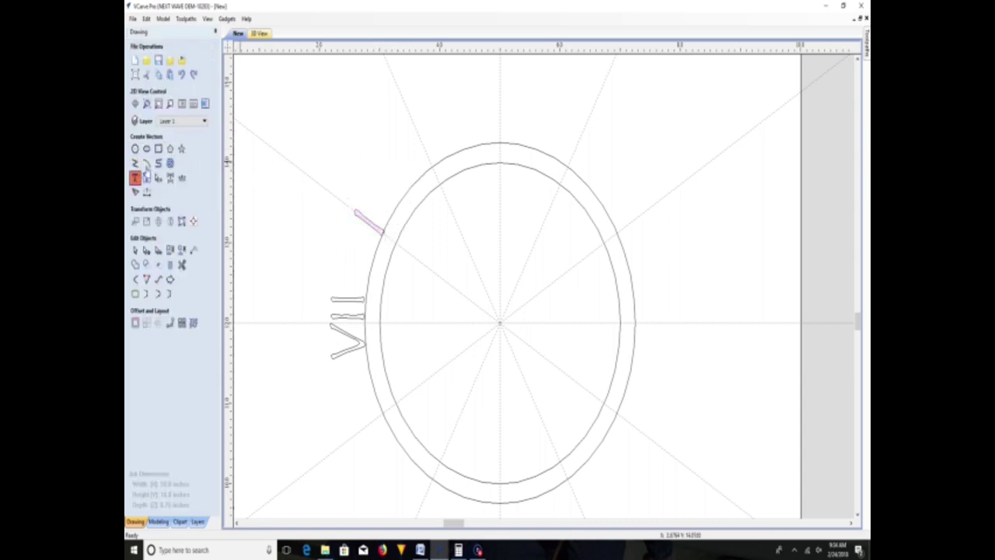
# - Create the numeral III in Tempus Sans ITC in the free area beyond the 9 o'clock side of the circles
pyautogui.click(135, 177)
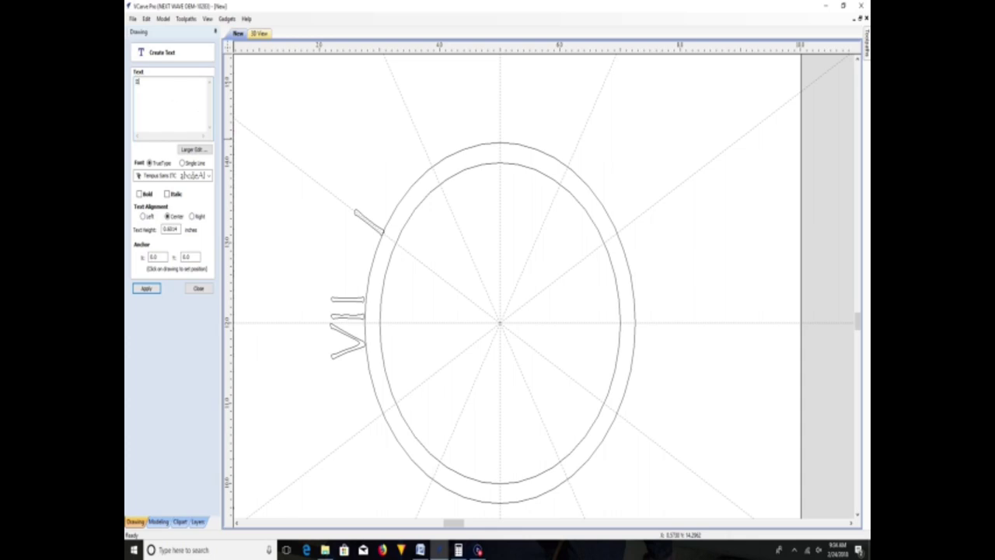
pyautogui.click(147, 288)
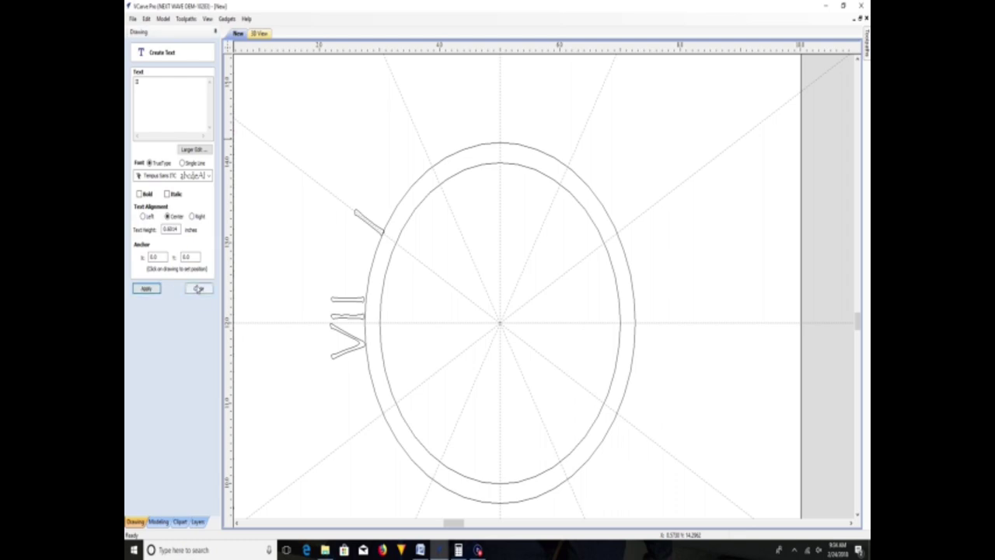
pyautogui.click(282, 285)
pyautogui.click(159, 109)
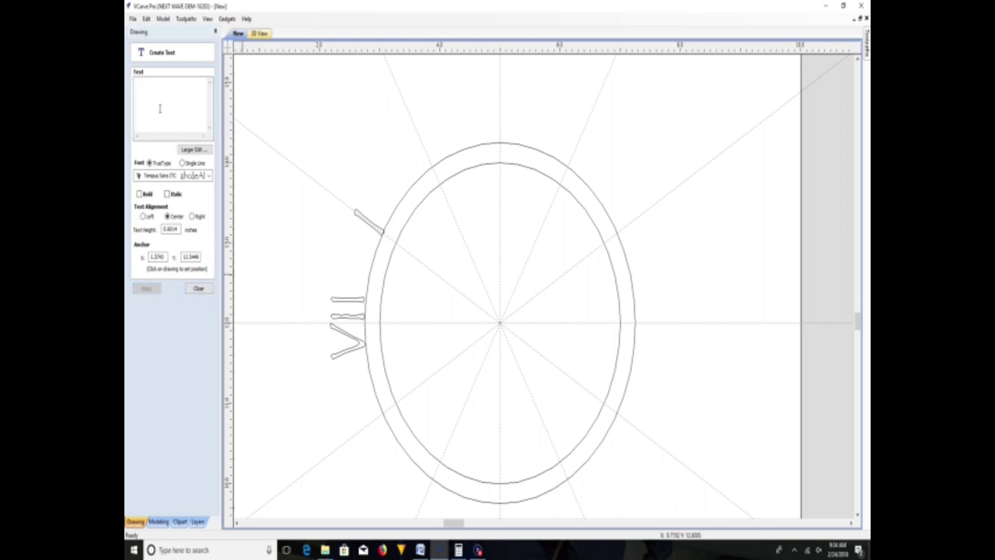
pyautogui.write('V')
pyautogui.press('BackSpace')
pyautogui.write('III')
pyautogui.click(147, 288)
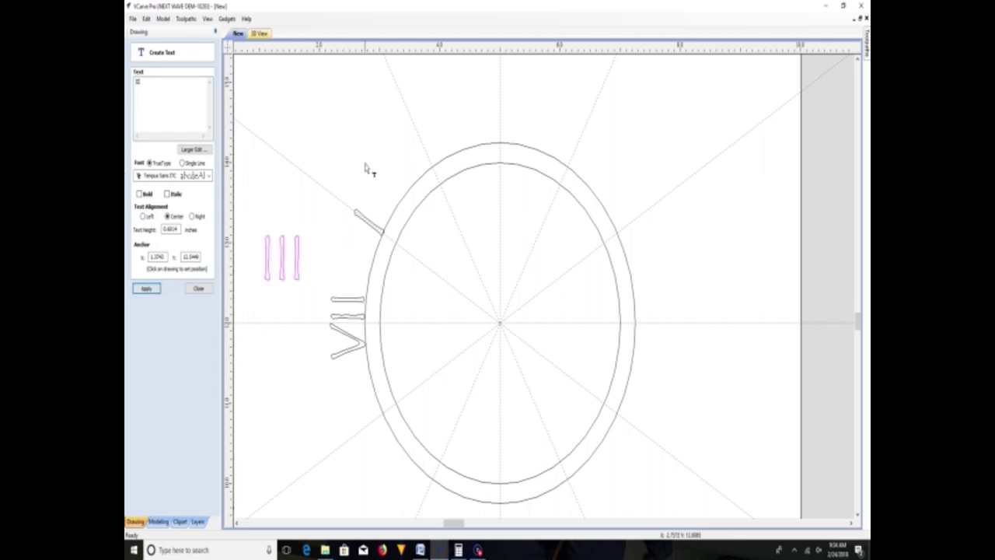
# - Create the numeral IV above the I that sits on the 10 o'clock guide
pyautogui.click(169, 103)
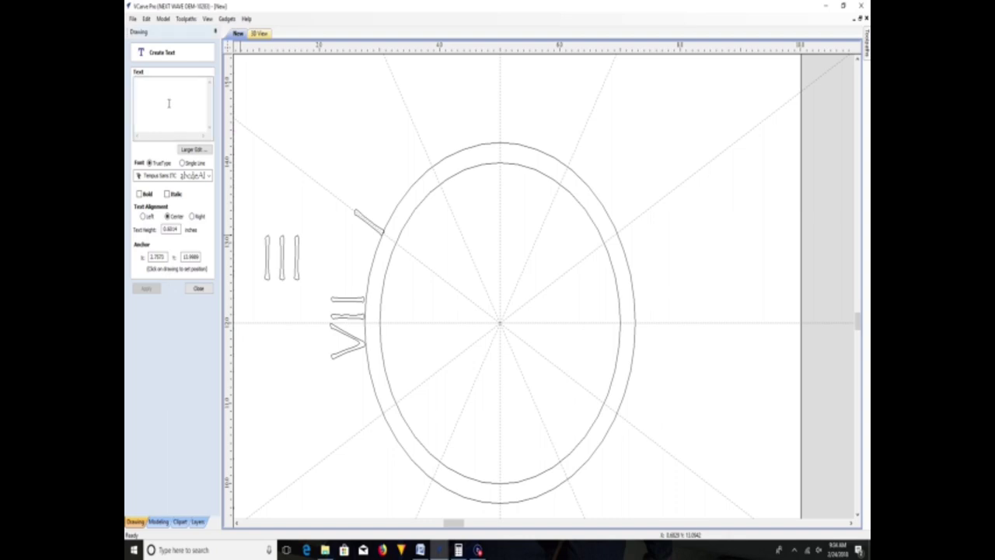
pyautogui.write('I')
pyautogui.press('BackSpace')
pyautogui.write('IV')
pyautogui.click(147, 288)
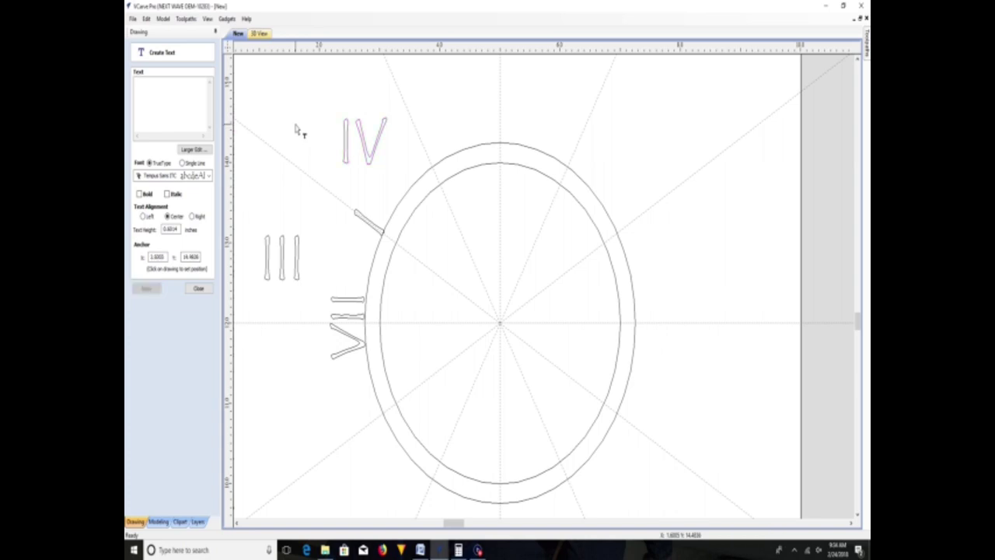
# - Create the numeral V above and beside IV, and the numeral VI directly below V
pyautogui.click(152, 101)
pyautogui.click(315, 127)
pyautogui.click(163, 87)
pyautogui.write('V')
pyautogui.click(288, 184)
pyautogui.click(193, 90)
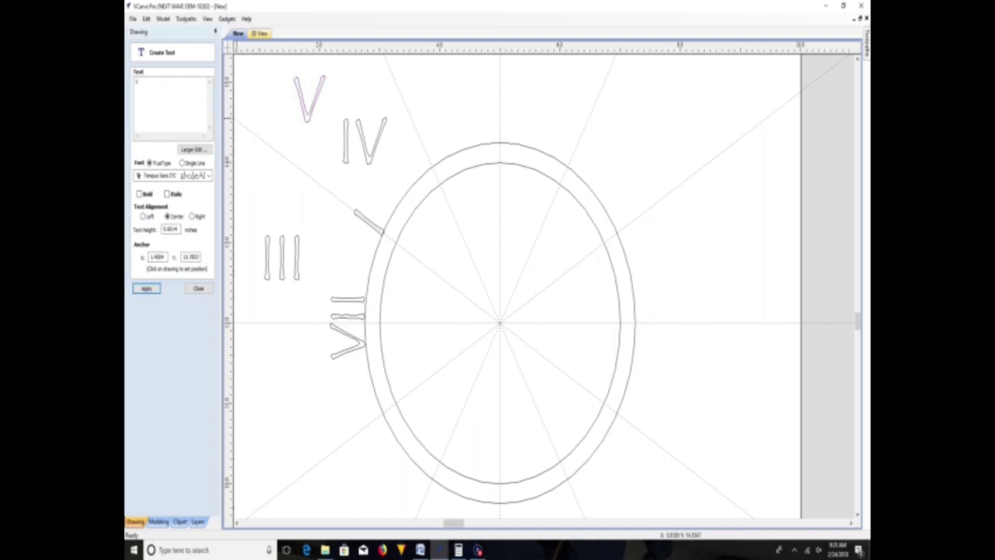
pyautogui.click(147, 289)
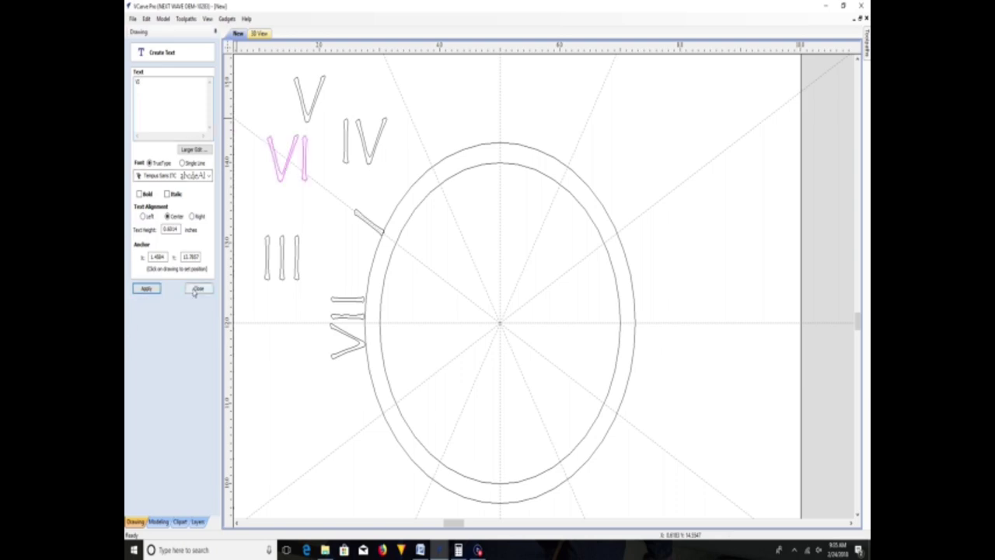
# - Create an upright numeral VII below III, and the numeral VIII directly beneath that VII
pyautogui.click(290, 381)
pyautogui.write('II')
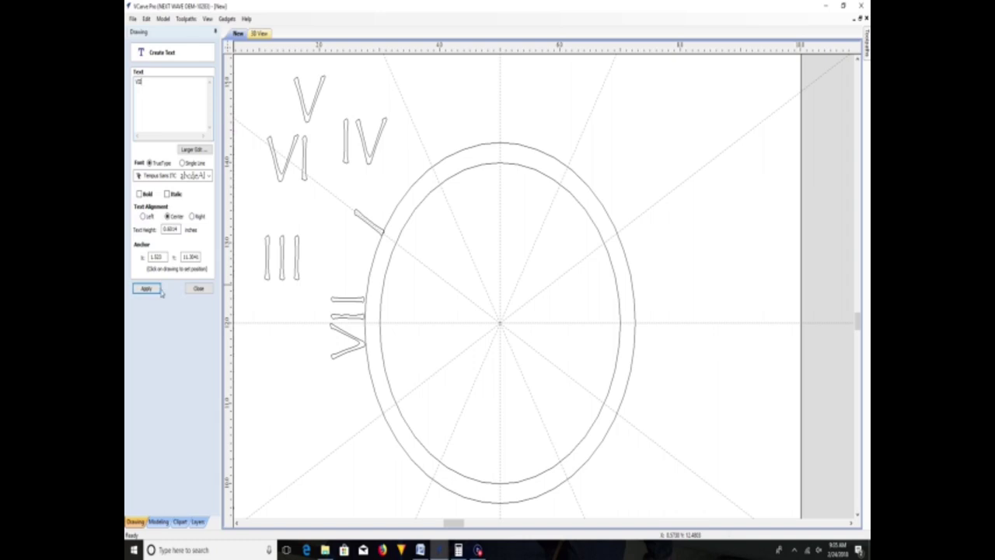
pyautogui.click(159, 291)
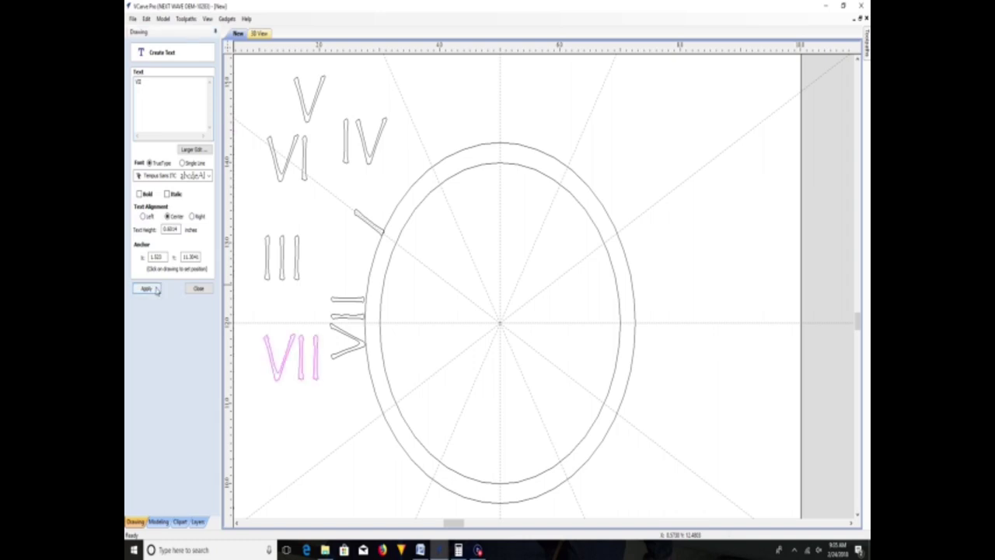
pyautogui.click(295, 437)
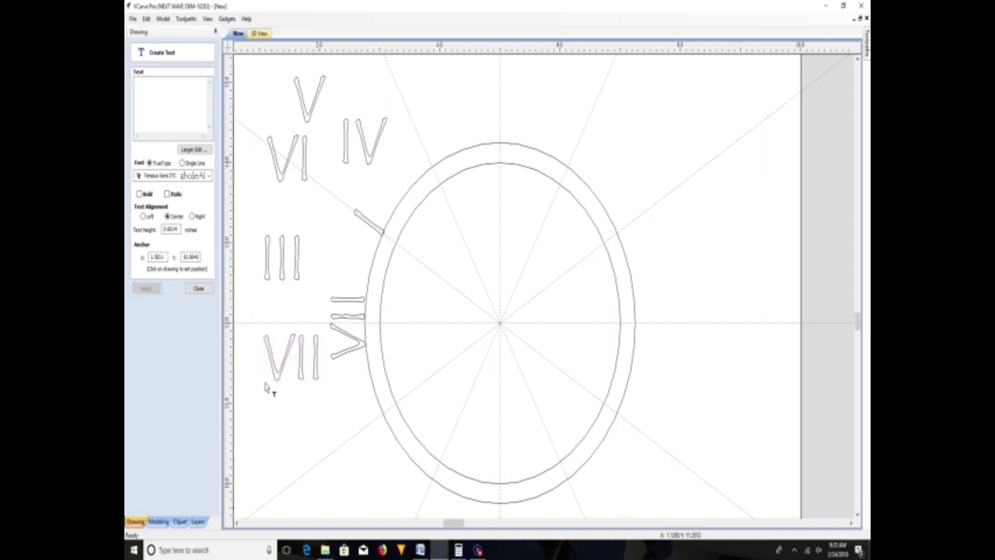
pyautogui.click(156, 100)
pyautogui.write('IIII')
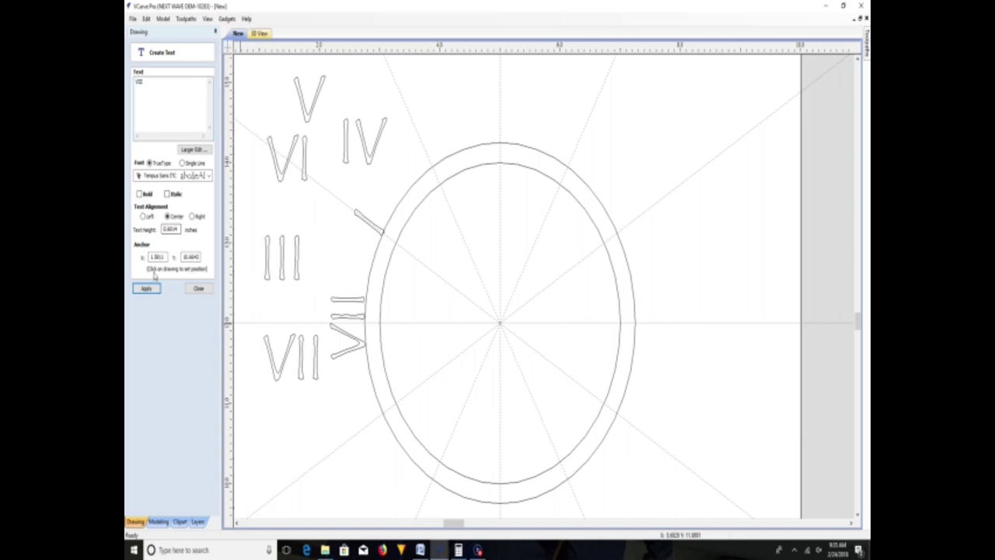
pyautogui.click(146, 288)
# - Create the numeral IX overlapping the lower part of III, and the numeral X overlapping the V of VIII
pyautogui.click(284, 306)
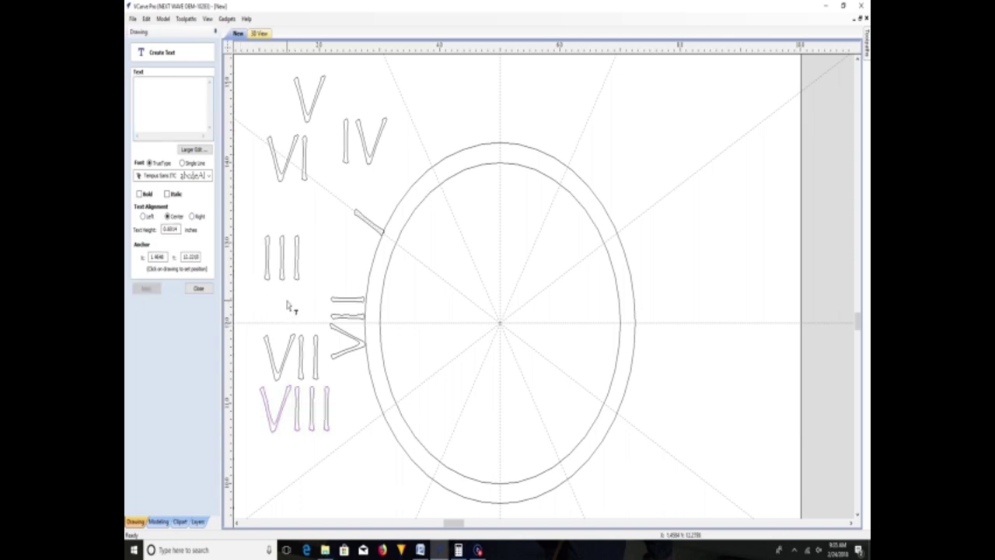
pyautogui.click(318, 262)
pyautogui.click(169, 117)
pyautogui.write('II')
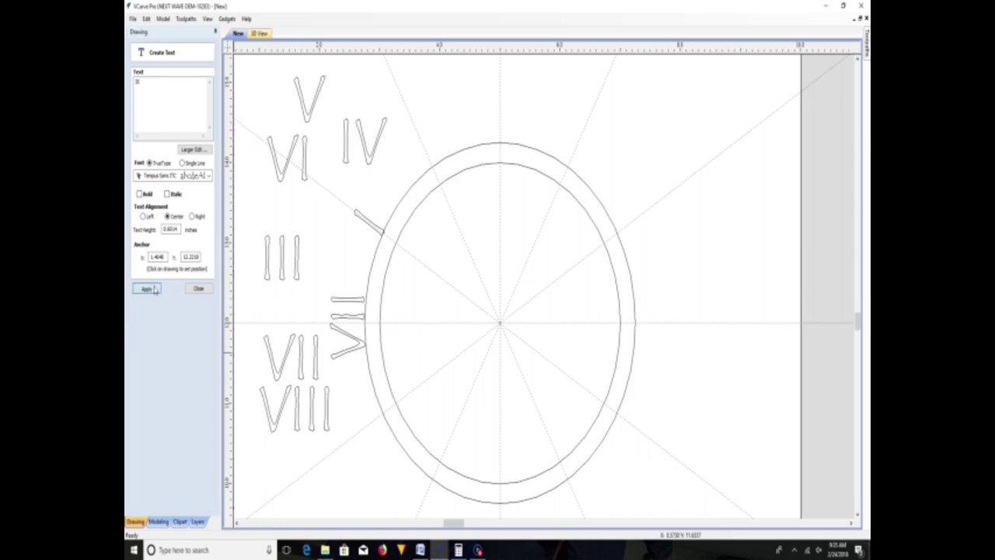
pyautogui.click(146, 288)
pyautogui.click(277, 450)
pyautogui.write('X')
pyautogui.click(146, 288)
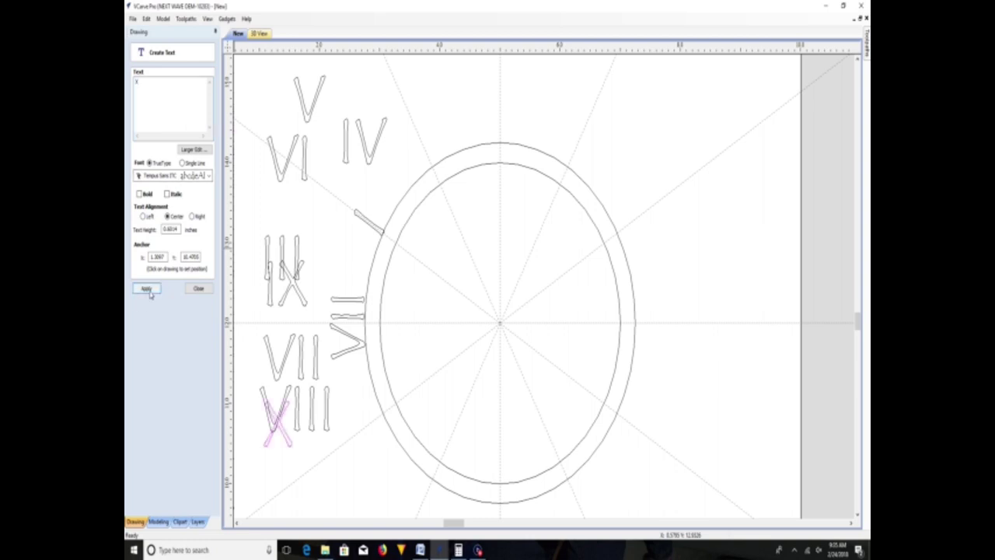
# - Create the numeral XI next to X, below the other loose numerals
pyautogui.scroll(-2, 318, 334)
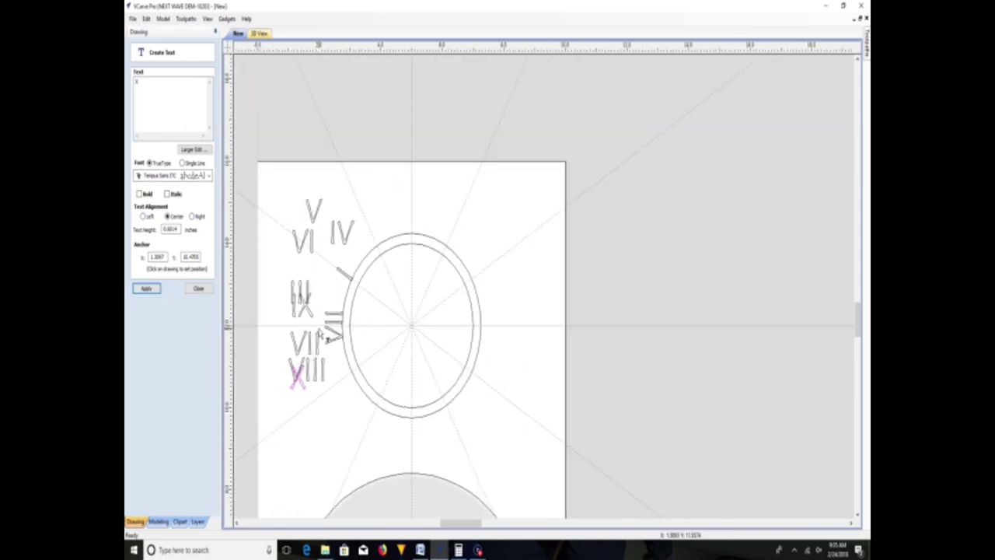
pyautogui.scroll(2, 319, 334)
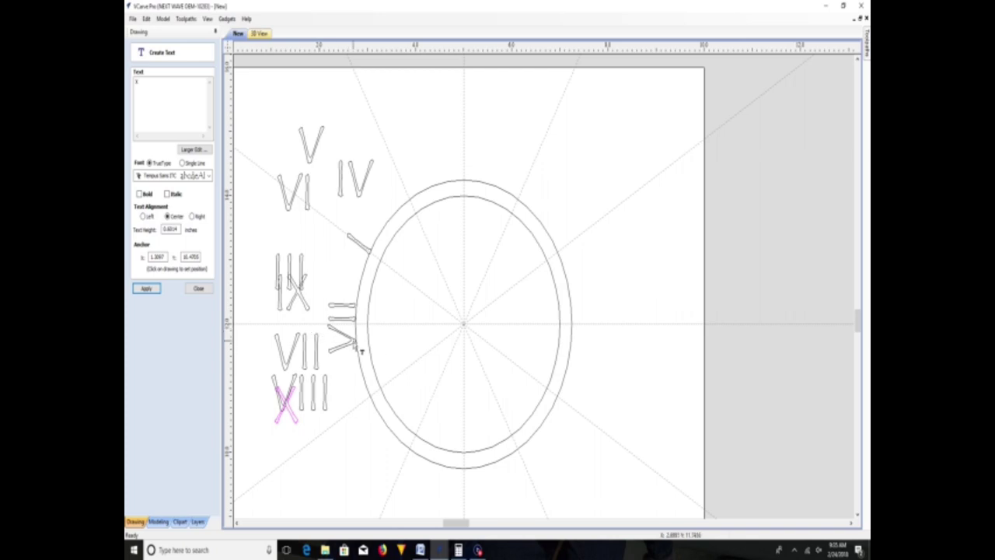
pyautogui.click(177, 111)
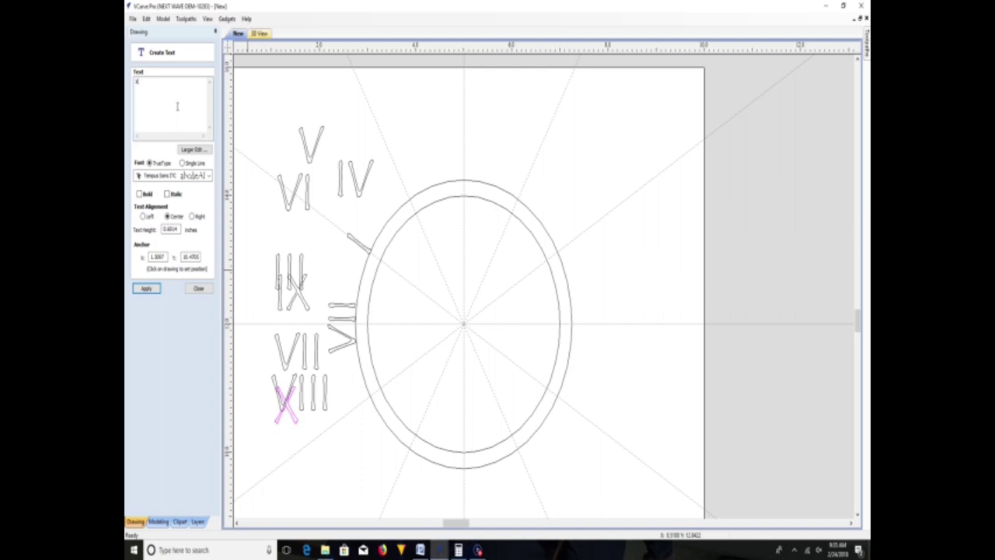
pyautogui.click(262, 440)
pyautogui.click(169, 95)
pyautogui.write('XI')
pyautogui.click(146, 289)
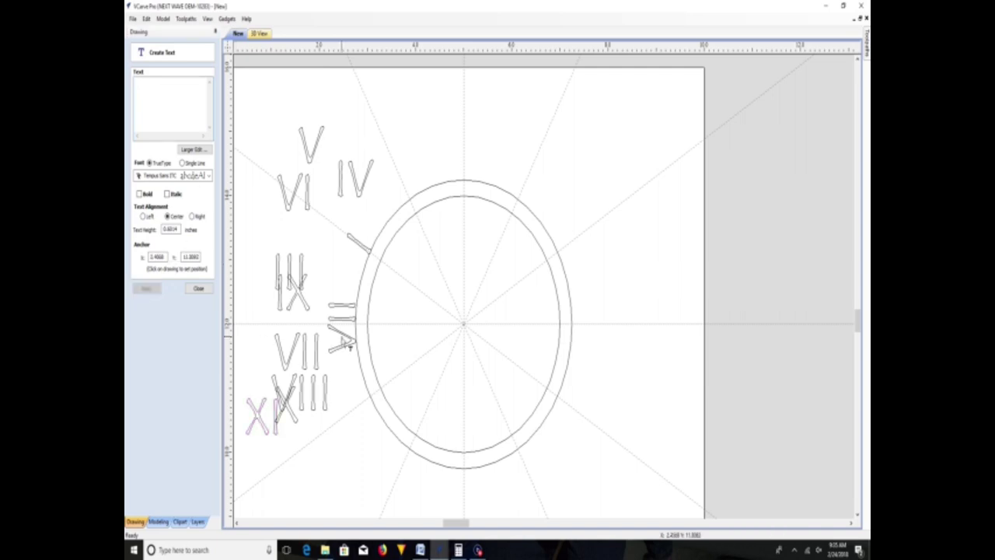
# - Replace the text of the rotated VII at 9 o'clock with XII, apply it and finish editing the text
pyautogui.click(347, 343)
pyautogui.click(142, 84)
pyautogui.press('BackSpace')
pyautogui.press('BackSpace')
pyautogui.press('BackSpace')
pyautogui.press('BackSpace')
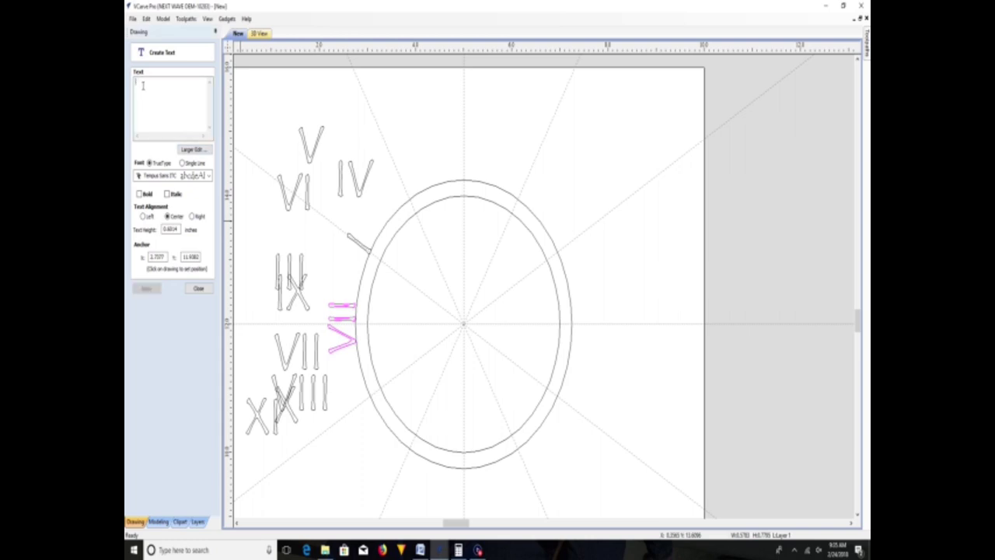
pyautogui.write('II')
pyautogui.click(147, 289)
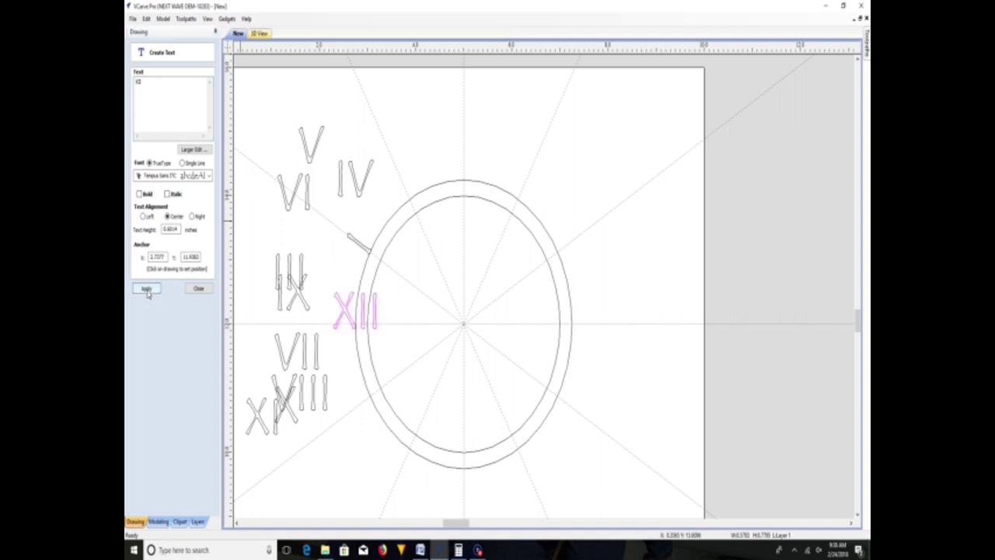
pyautogui.click(204, 290)
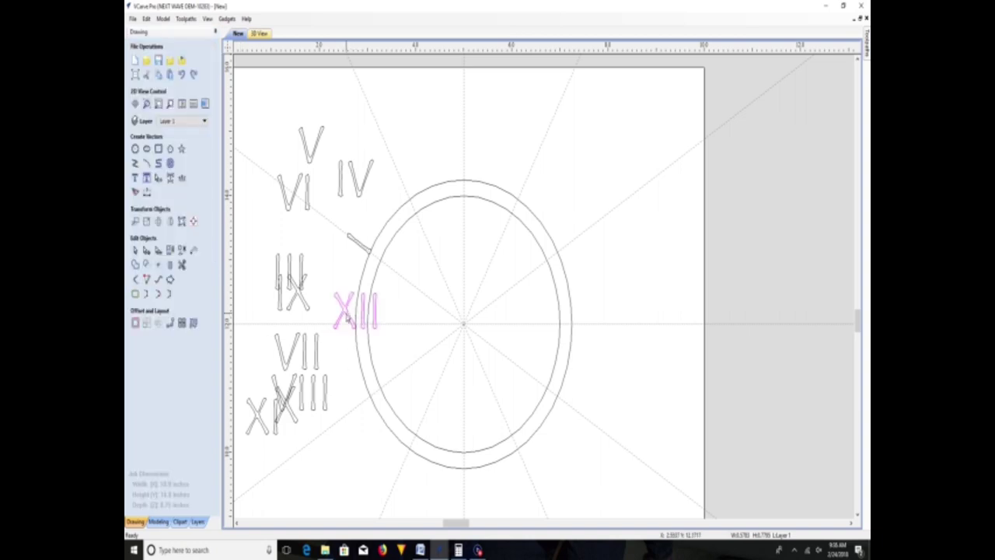
# - Turn XII 90 degrees, place it outside the outer circle on the 9 o'clock guide, and shrink it to about 0.50 by 0.64 inches
pyautogui.click(348, 308)
pyautogui.moveTo(342, 302); pyautogui.dragTo(372, 335)
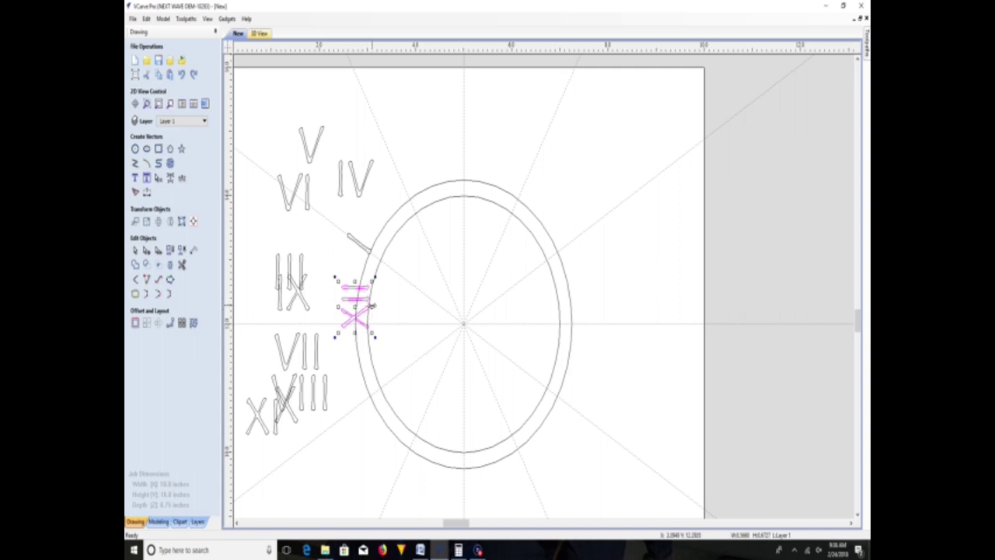
pyautogui.moveTo(356, 303); pyautogui.dragTo(342, 326)
pyautogui.scroll(3, 342, 328)
pyautogui.scroll(-1, 345, 329)
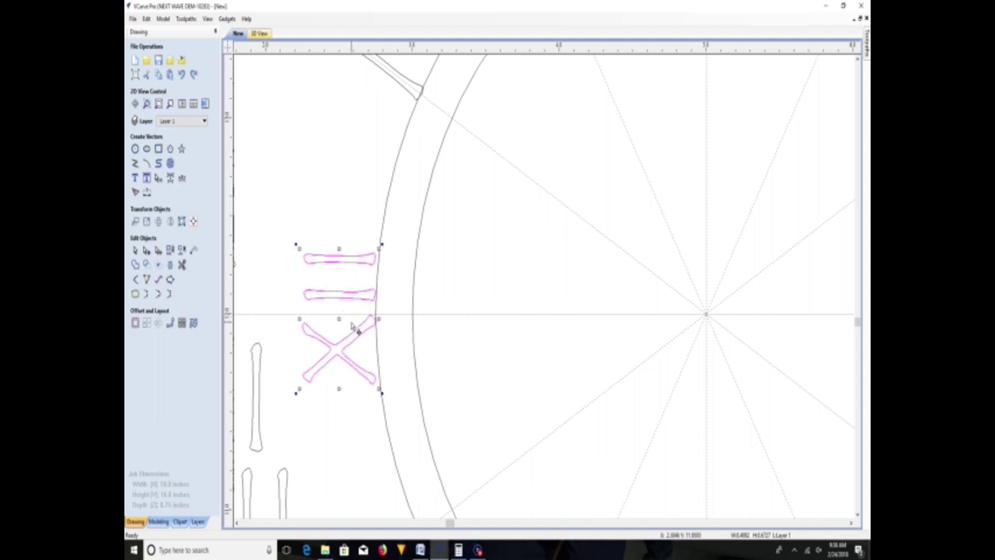
pyautogui.moveTo(348, 261); pyautogui.dragTo(342, 267)
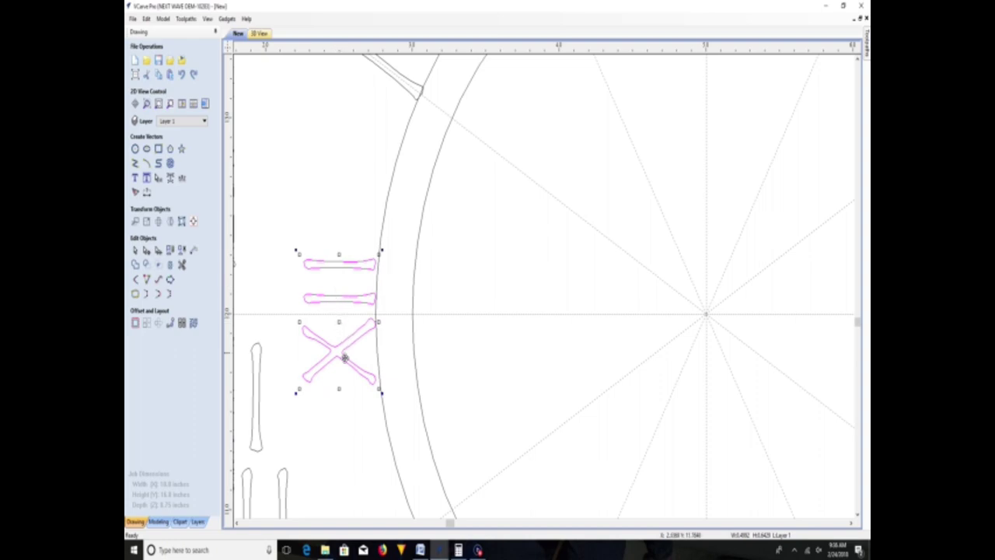
# - Measure from XII's outer strokes to the horizontal guide to check how evenly the numeral is centred
pyautogui.click(194, 248)
pyautogui.click(345, 263)
pyautogui.click(346, 314)
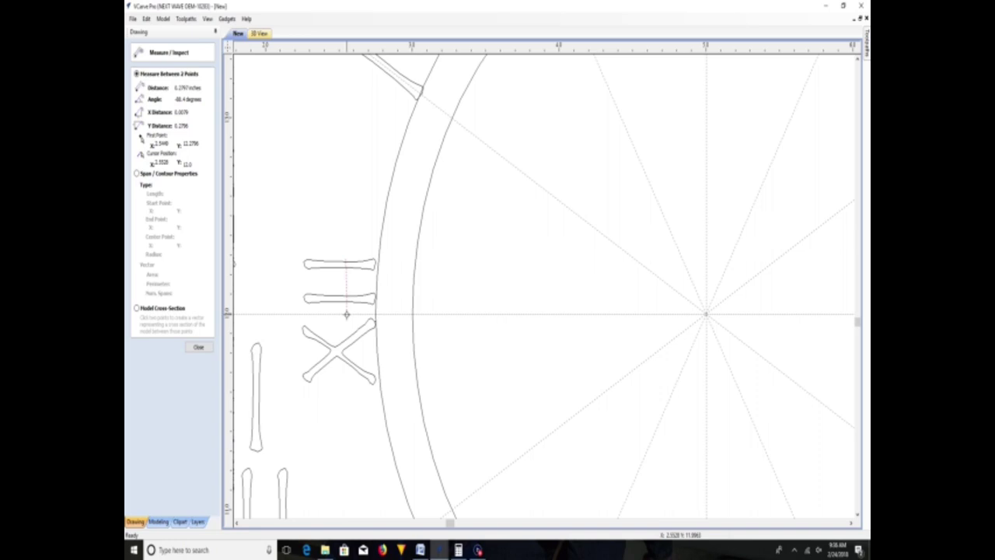
pyautogui.click(347, 384)
pyautogui.click(347, 266)
pyautogui.click(339, 350)
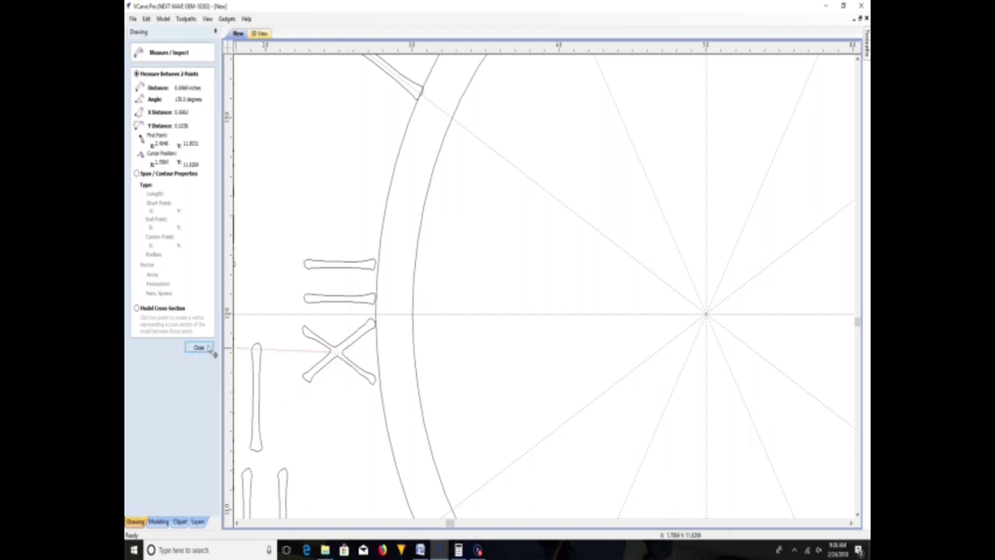
pyautogui.press('Escape')
# - Shrink XII's height from its lower edge to about 0.63 inches
pyautogui.click(342, 359)
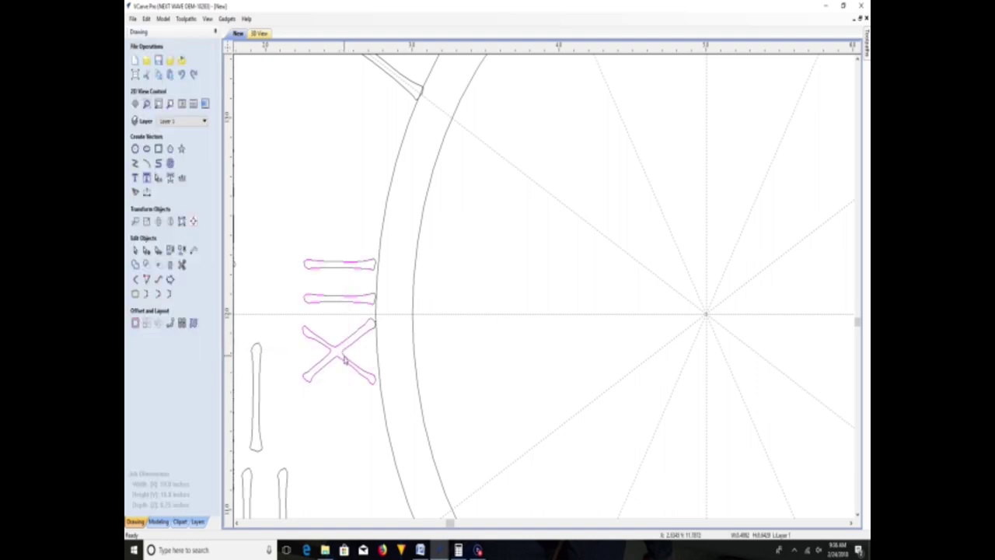
pyautogui.click(342, 386)
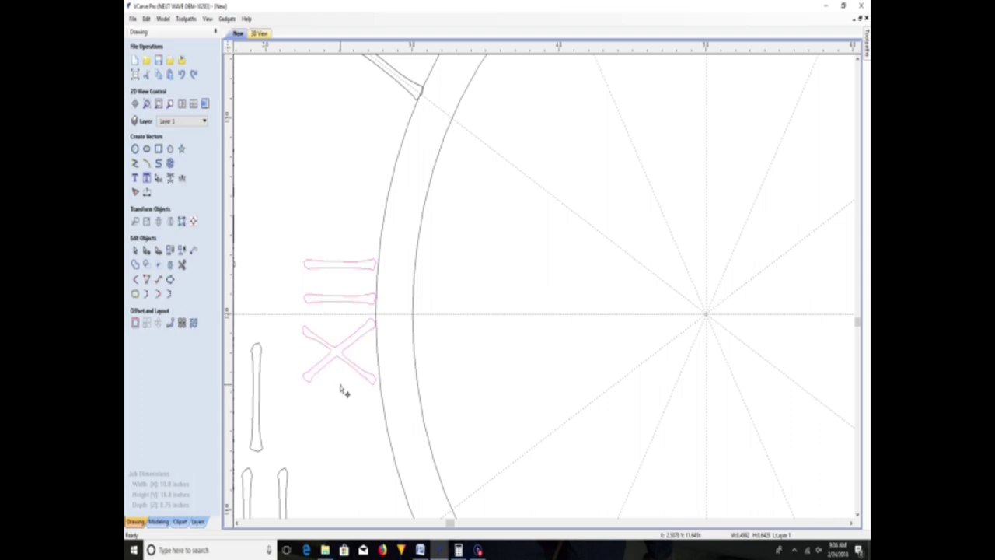
pyautogui.click(342, 386)
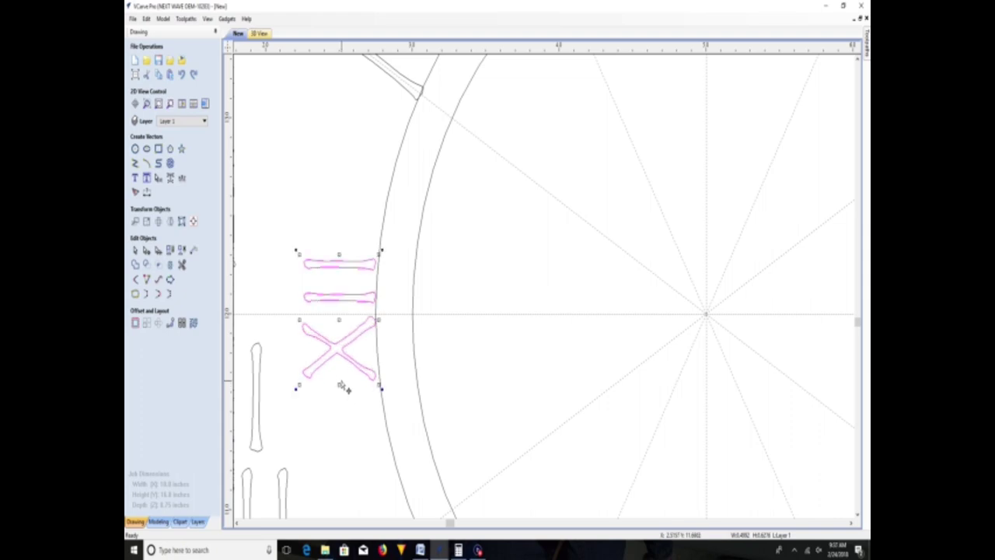
# - Measure XII's full height and the distance from the horizontal guide to each of its ends
pyautogui.click(193, 250)
pyautogui.moveTo(371, 378); pyautogui.dragTo(369, 261)
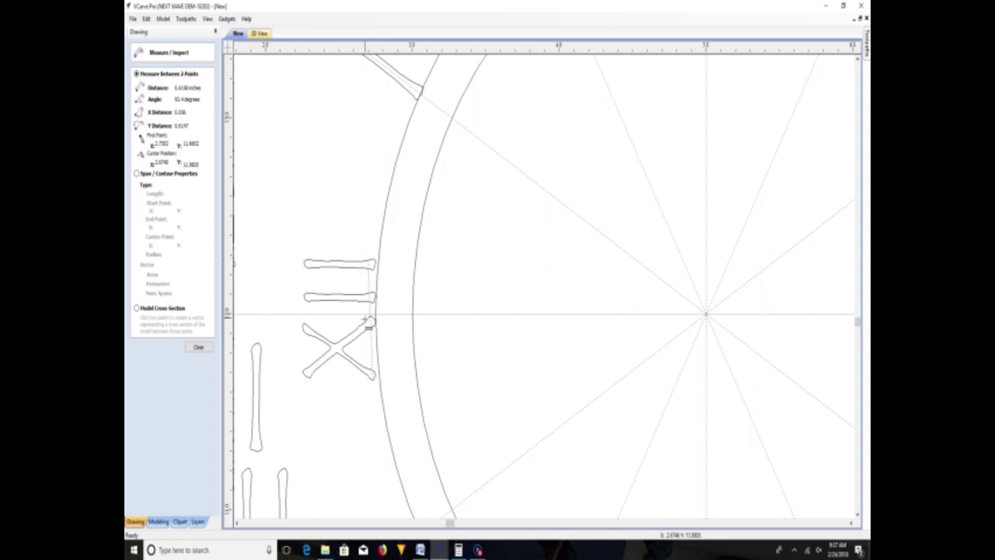
pyautogui.moveTo(366, 317); pyautogui.dragTo(369, 262)
pyautogui.moveTo(366, 314); pyautogui.dragTo(370, 379)
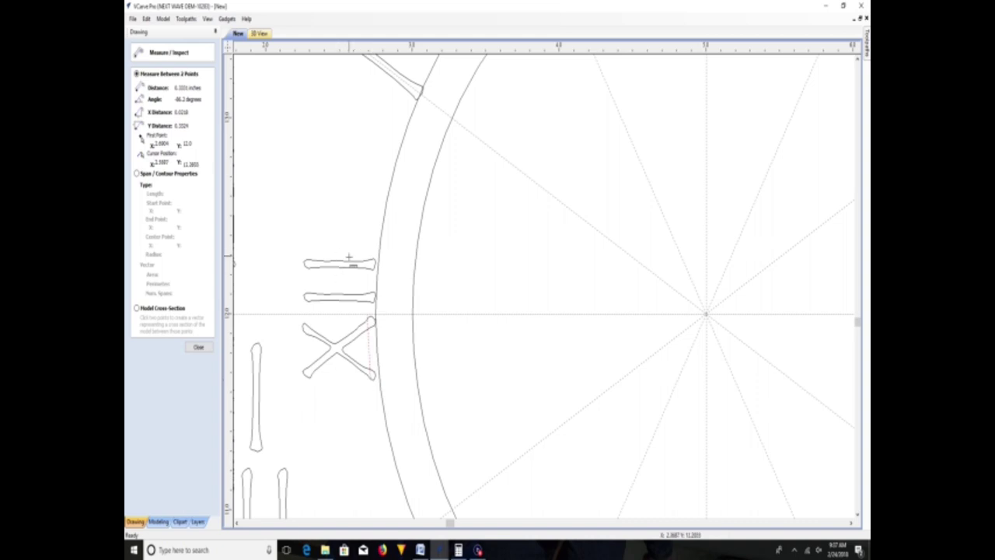
pyautogui.scroll(-3, 394, 222)
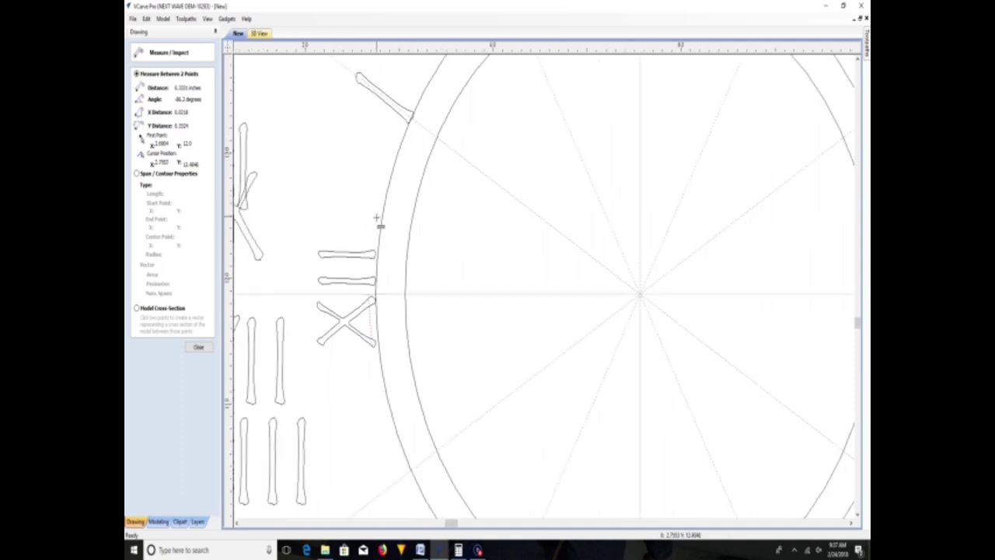
pyautogui.scroll(-4, 377, 212)
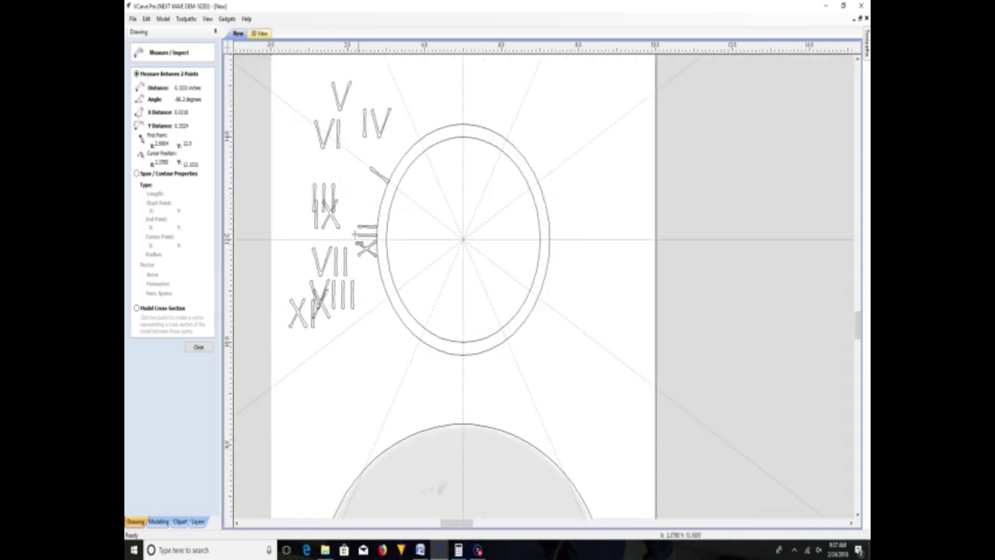
pyautogui.moveTo(336, 178); pyautogui.dragTo(165, 155)
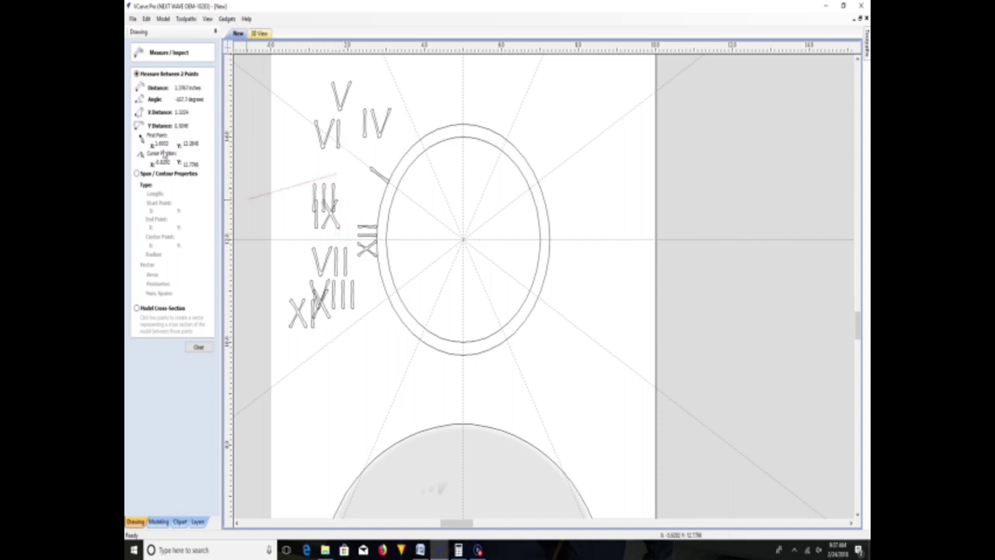
pyautogui.click(198, 347)
# - Create the numeral II as centred text and move it beside IV, above the outer circle
pyautogui.click(346, 267)
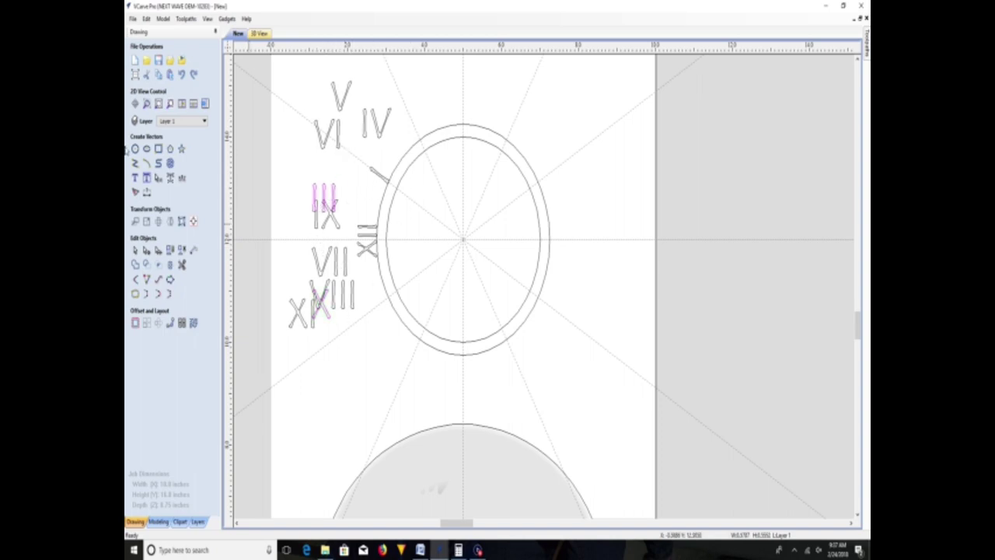
pyautogui.click(136, 178)
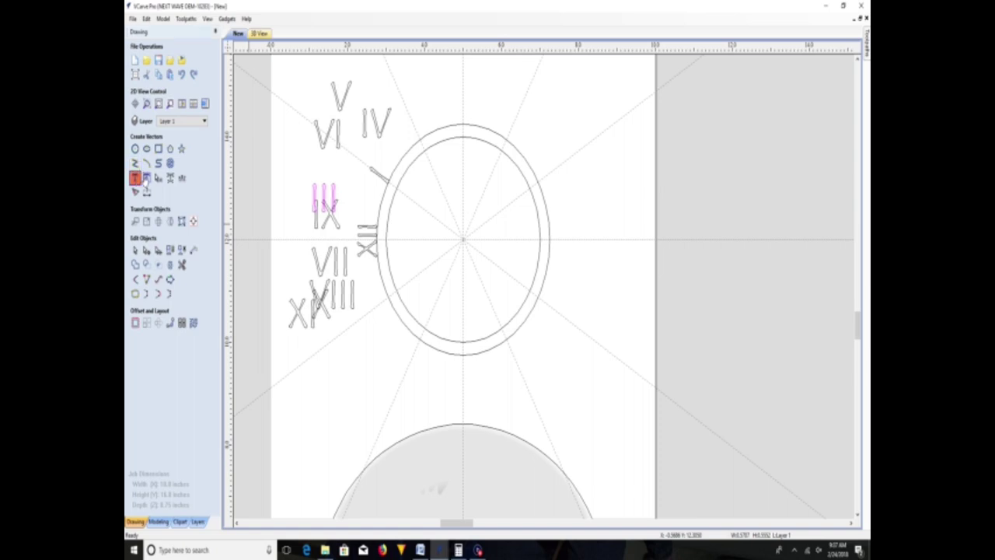
pyautogui.click(366, 294)
pyautogui.press('BackSpace')
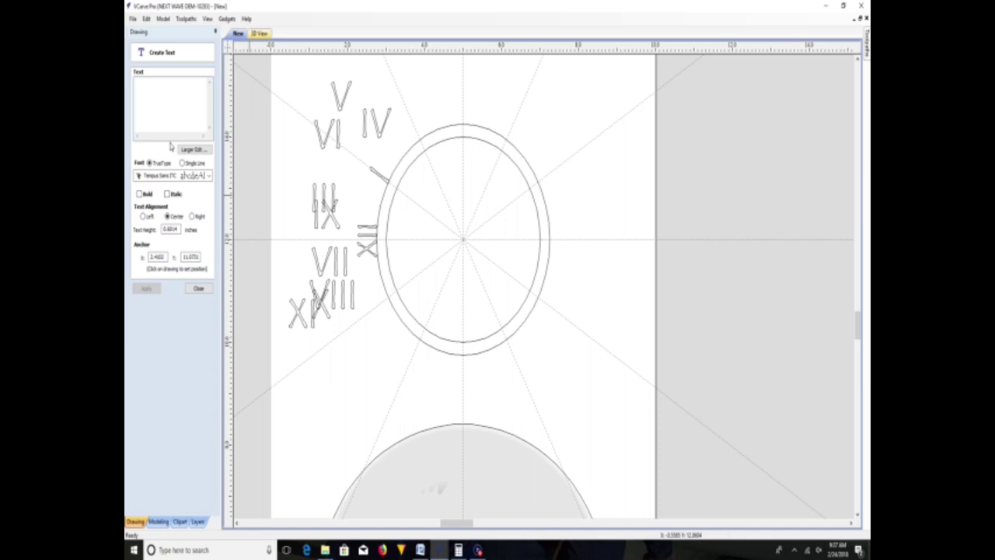
pyautogui.write('II')
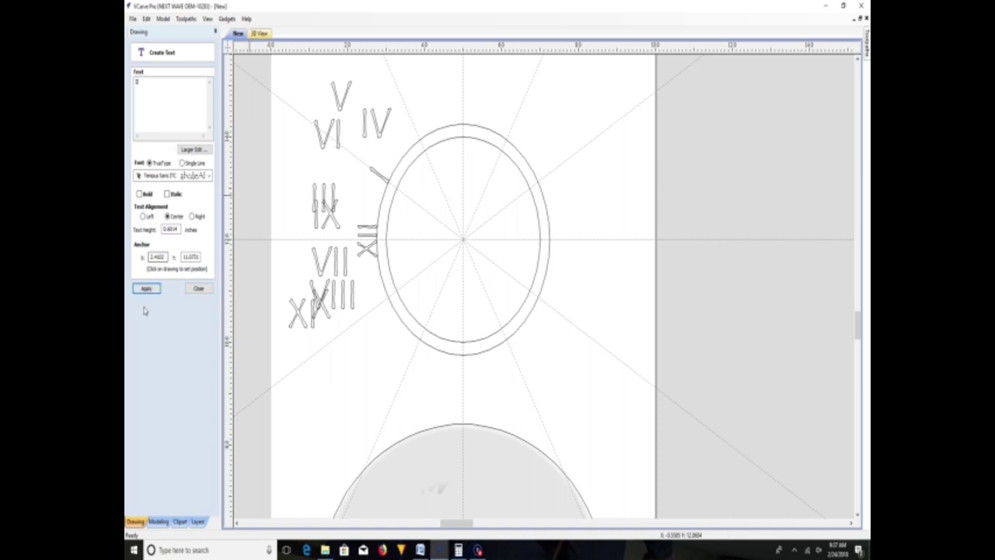
pyautogui.click(146, 288)
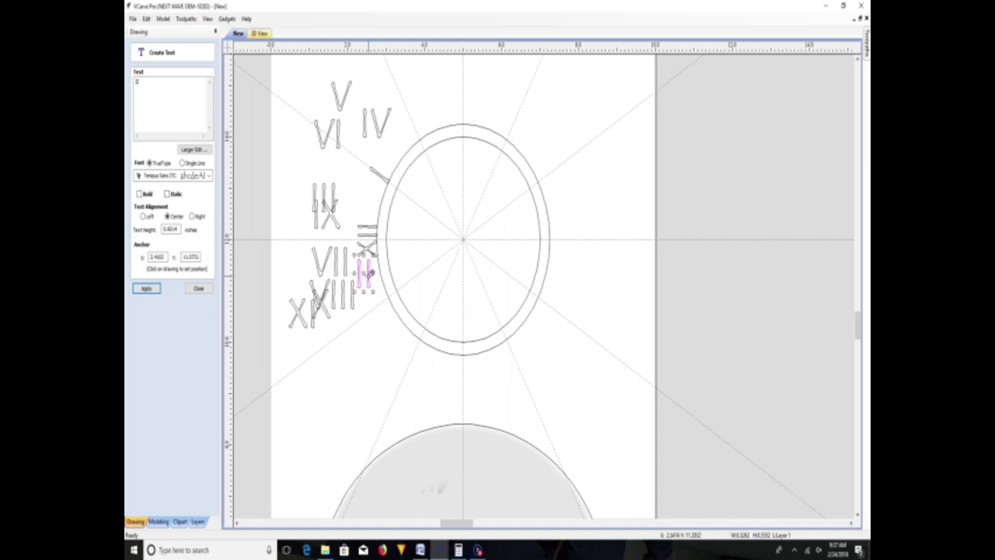
pyautogui.moveTo(364, 272); pyautogui.dragTo(414, 114)
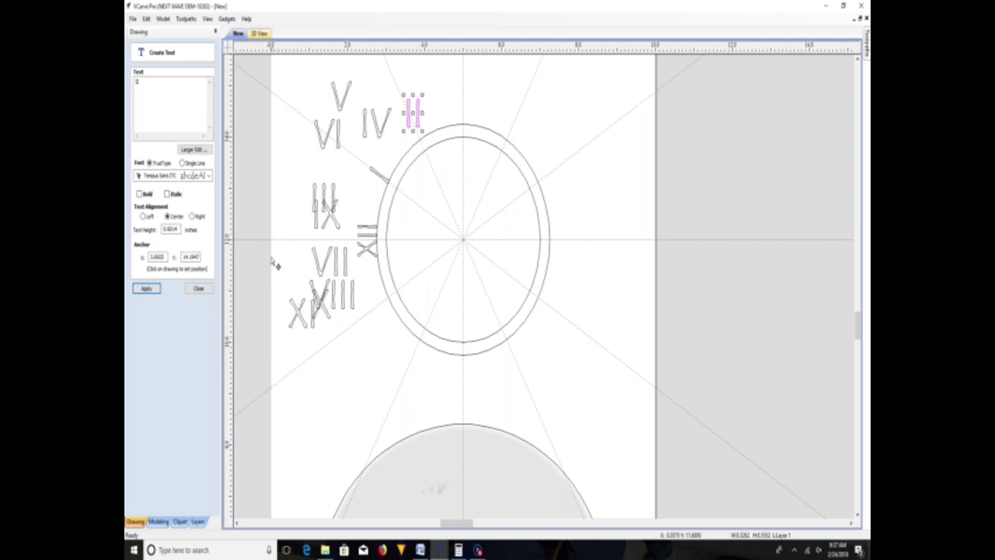
pyautogui.click(199, 288)
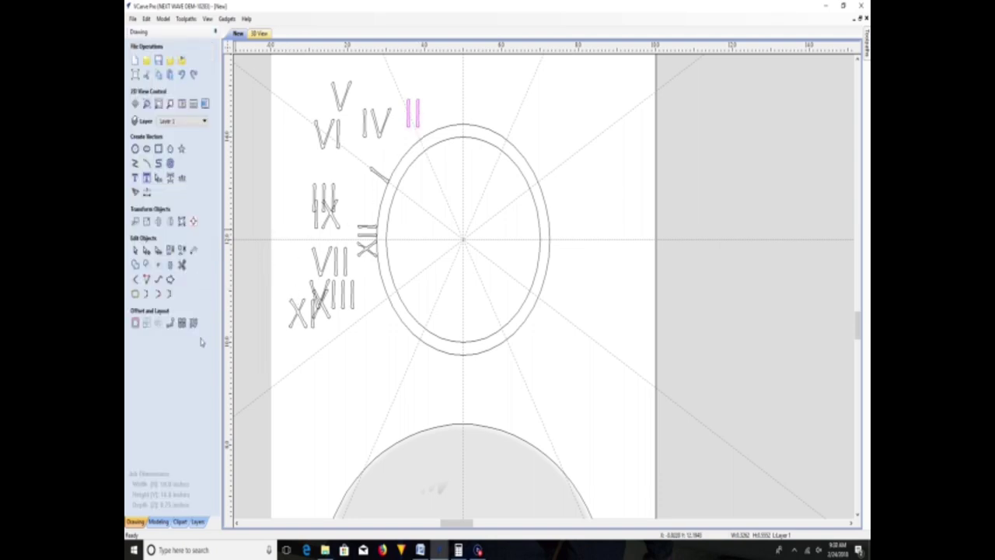
# - Rotate II by 30 degrees and place it against the outer circle on the guide between I and 12 o'clock
pyautogui.click(158, 220)
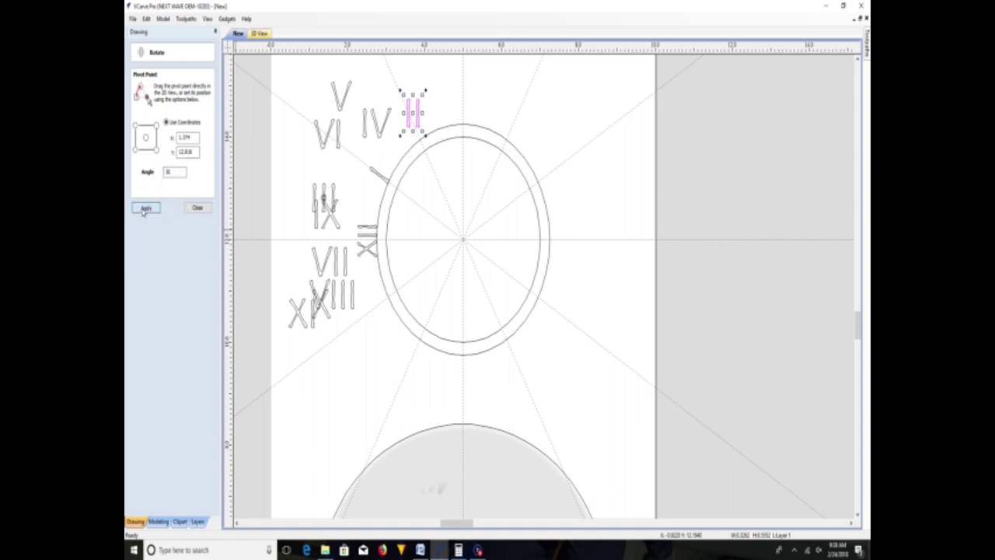
pyautogui.click(146, 208)
pyautogui.moveTo(373, 67); pyautogui.dragTo(415, 125)
pyautogui.scroll(2, 416, 127)
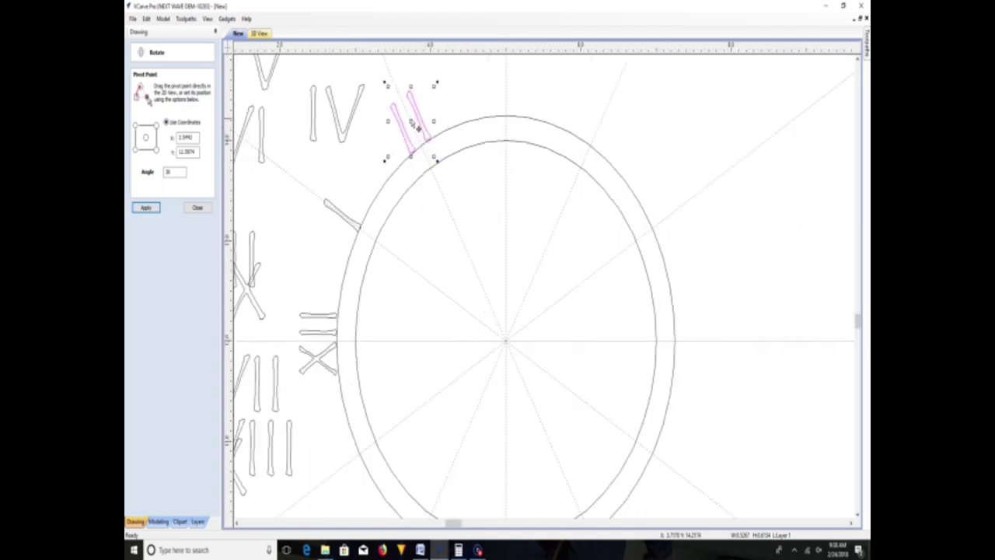
pyautogui.scroll(2, 412, 117)
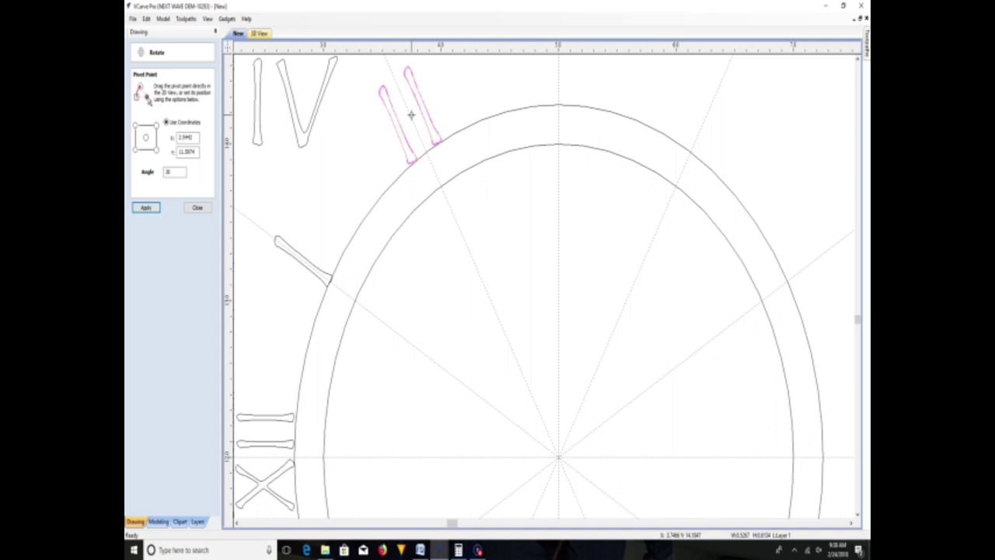
pyautogui.scroll(-4, 426, 151)
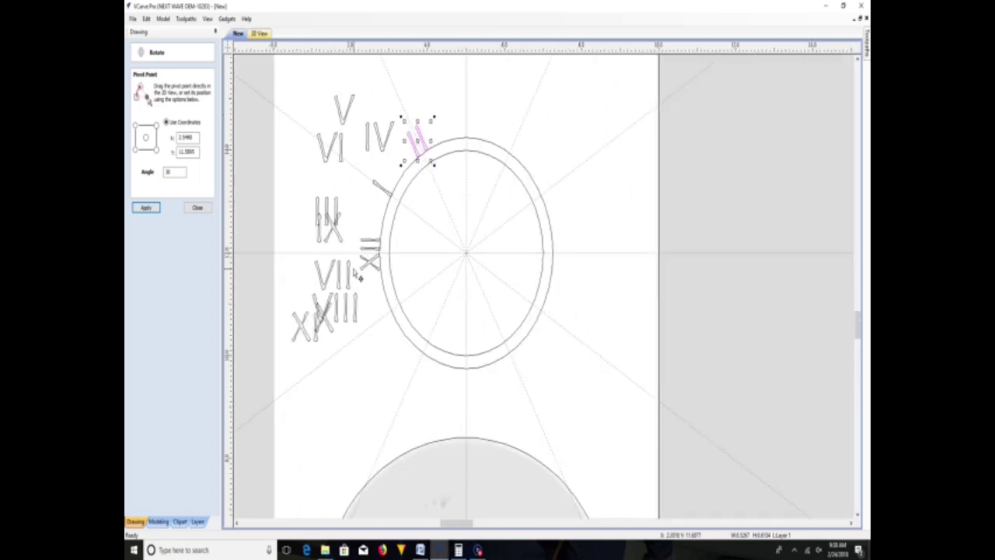
# - Move III to the top of the outer circle, centred on the vertical guide at X 5.0 with its base touching the circle
pyautogui.click(328, 208)
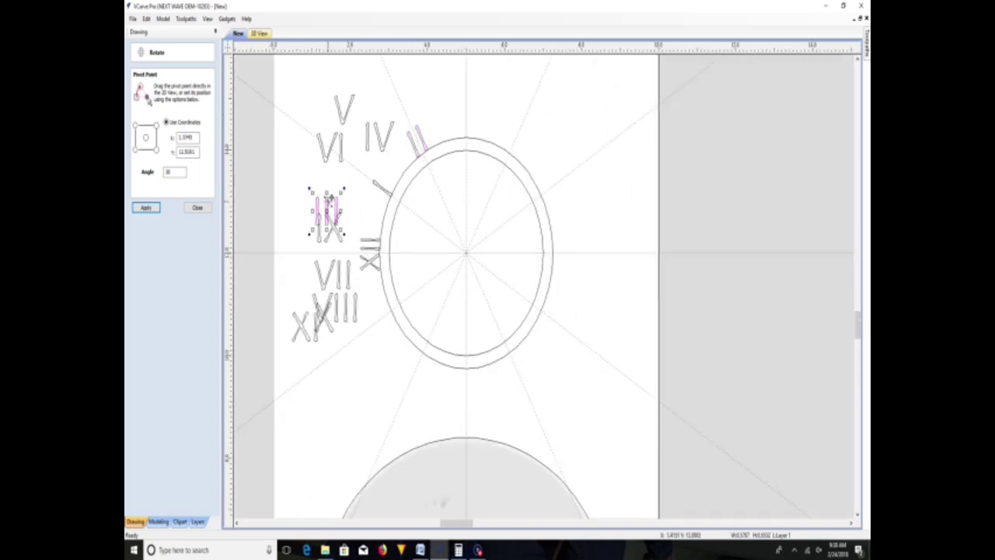
pyautogui.moveTo(328, 209); pyautogui.dragTo(466, 122)
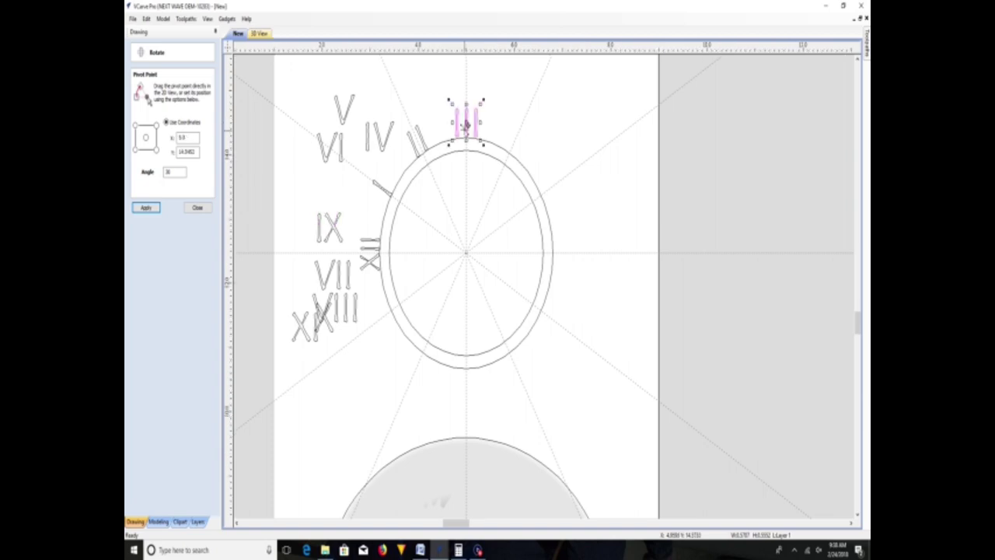
pyautogui.scroll(5, 466, 118)
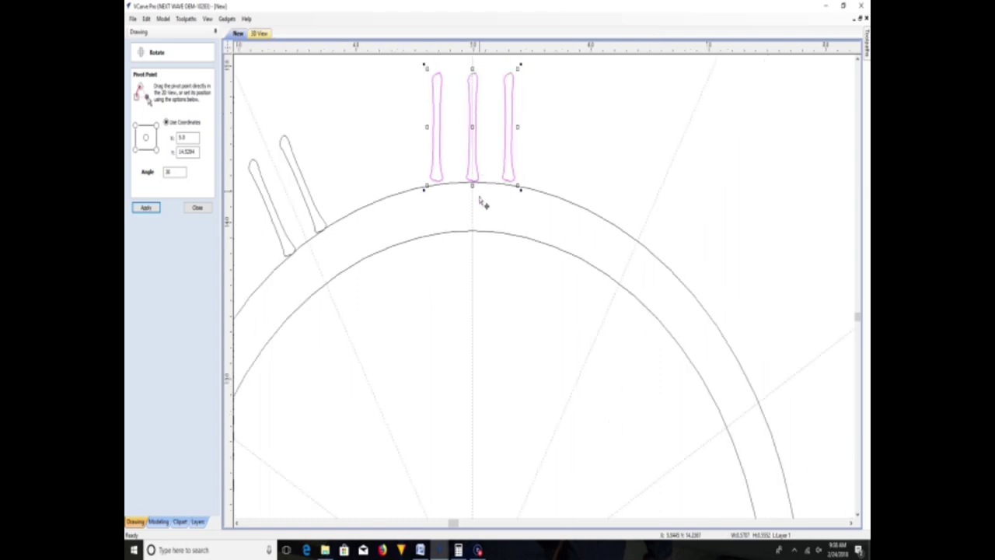
pyautogui.scroll(-4, 482, 194)
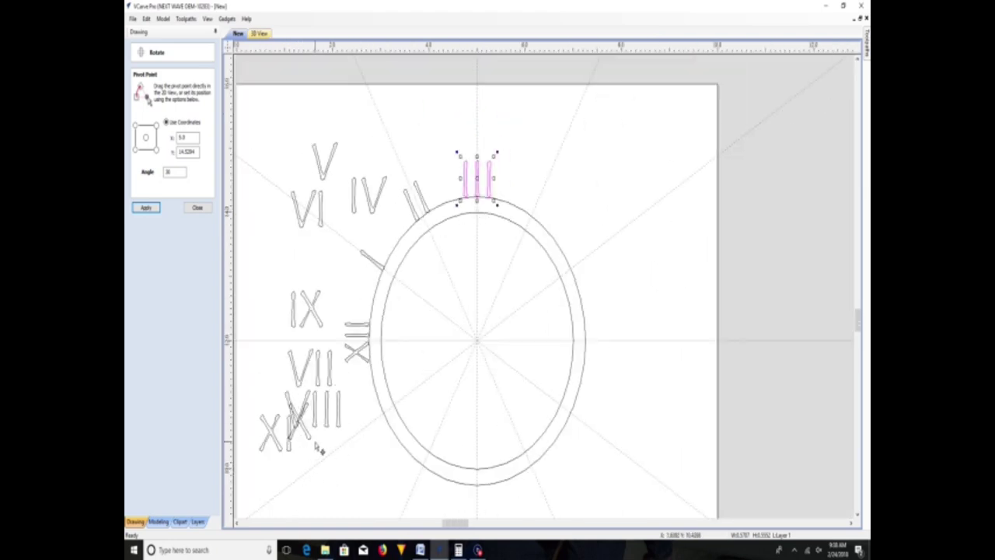
# - Move IV and V outside the outer circle's upper right, near the two guides that follow III clockwise
pyautogui.scroll(-3, 332, 420)
pyautogui.click(344, 320)
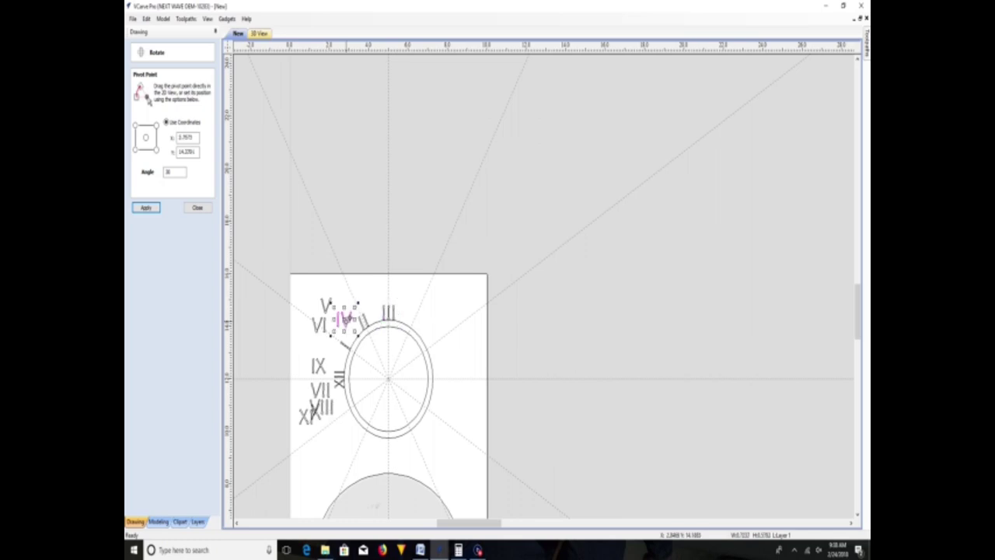
pyautogui.moveTo(343, 320); pyautogui.dragTo(420, 319)
pyautogui.click(326, 305)
pyautogui.moveTo(327, 305); pyautogui.dragTo(436, 344)
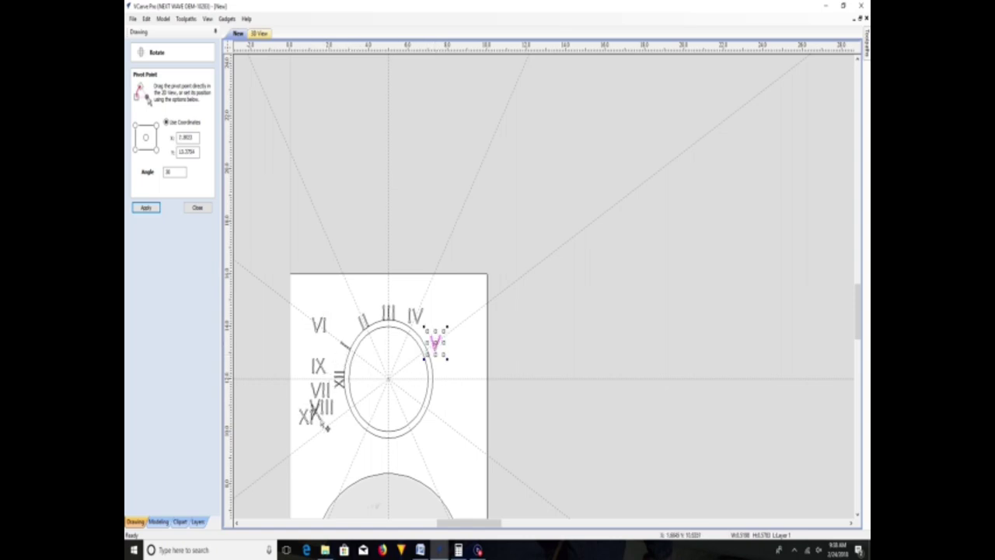
# - Move VI onto the 3 o'clock guide at Y 12.0, and VII and VIII outside the circle near the next two guides clockwise
pyautogui.click(318, 327)
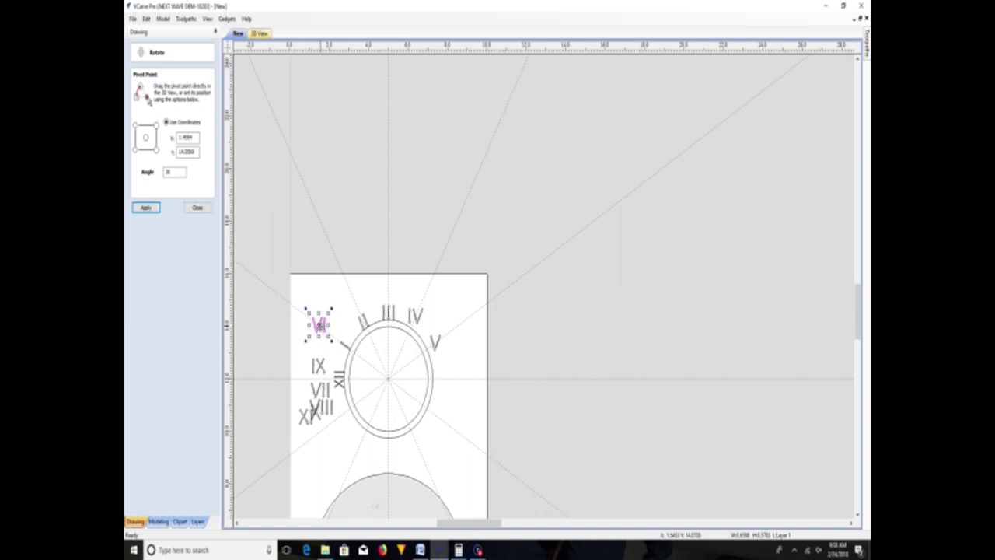
pyautogui.moveTo(319, 325); pyautogui.dragTo(442, 377)
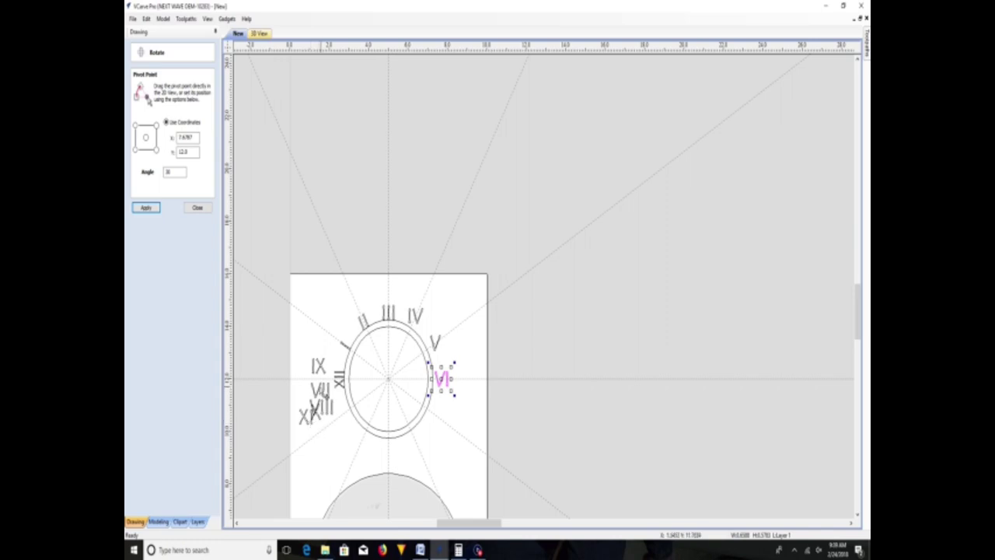
pyautogui.click(321, 390)
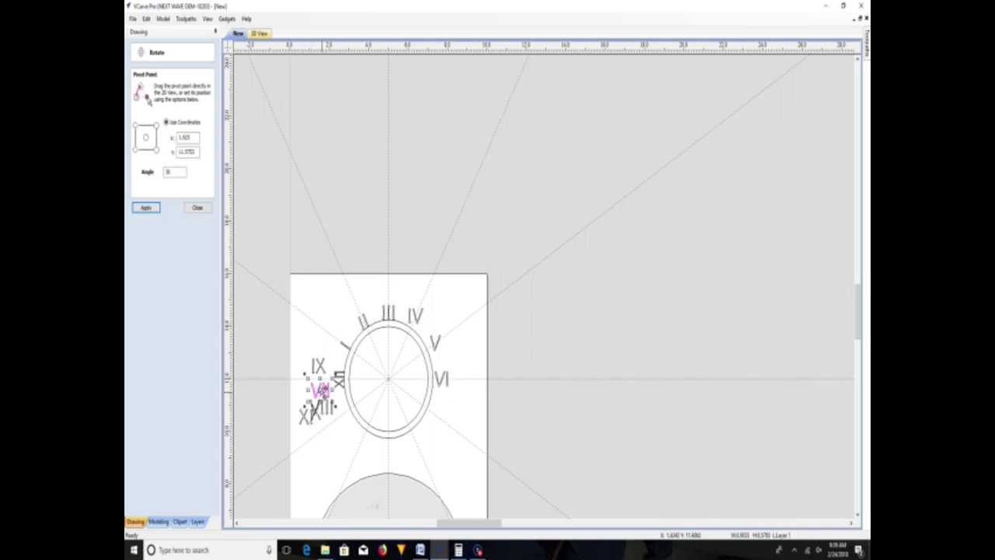
pyautogui.moveTo(320, 390); pyautogui.dragTo(439, 415)
pyautogui.click(330, 415)
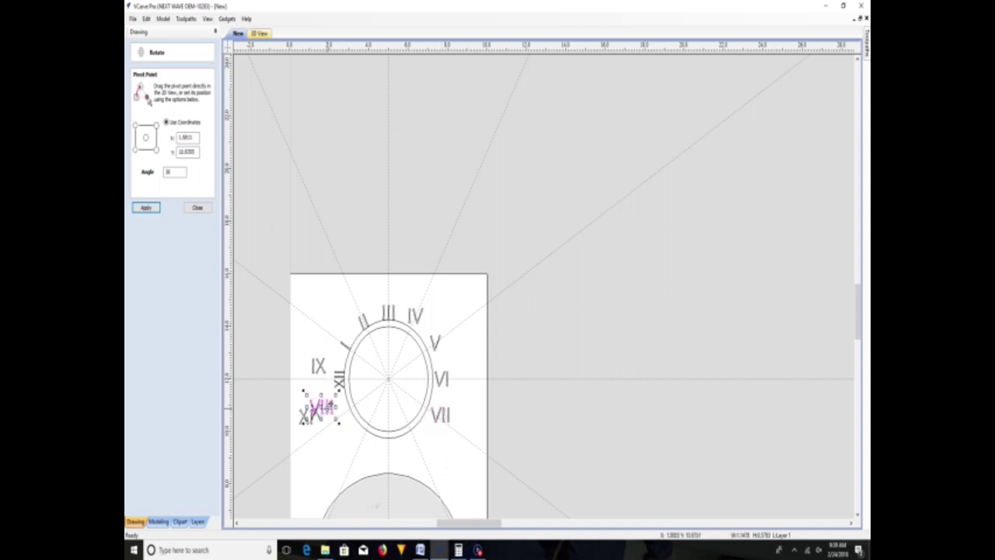
pyautogui.moveTo(327, 412); pyautogui.dragTo(416, 441)
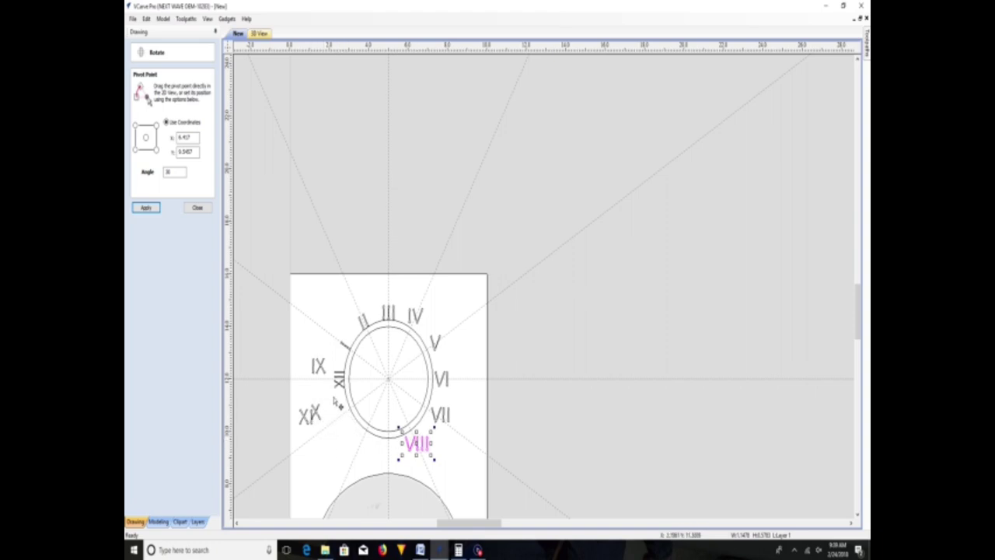
# - Move IX below the outer circle onto the vertical guide at X 5.0, and X and XI outside it near the next two guides clockwise
pyautogui.click(319, 365)
pyautogui.moveTo(320, 364); pyautogui.dragTo(387, 448)
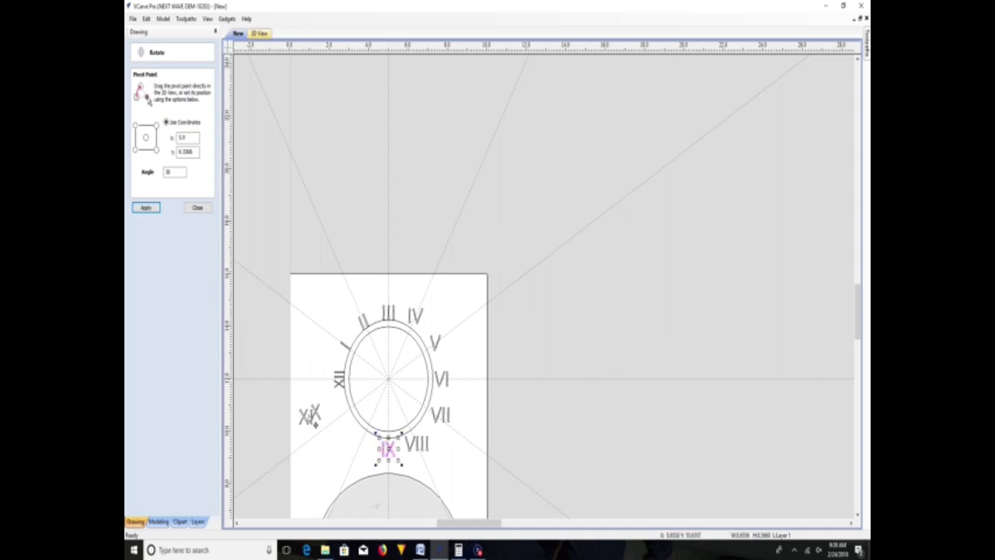
pyautogui.click(315, 414)
pyautogui.moveTo(316, 412); pyautogui.dragTo(360, 442)
pyautogui.click(307, 416)
pyautogui.moveTo(308, 413); pyautogui.dragTo(341, 418)
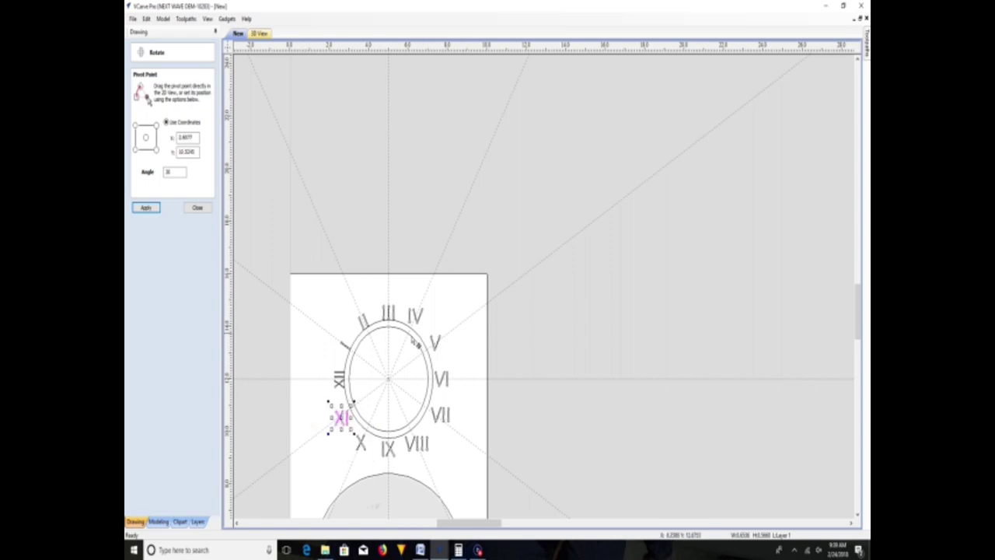
# - Rotate IV by 60 degrees, turn it the other way with two -60 degree rotations, and shift it onto the guide after III
pyautogui.scroll(1, 394, 355)
pyautogui.scroll(1, 394, 355)
pyautogui.click(446, 257)
pyautogui.doubleClick(178, 170)
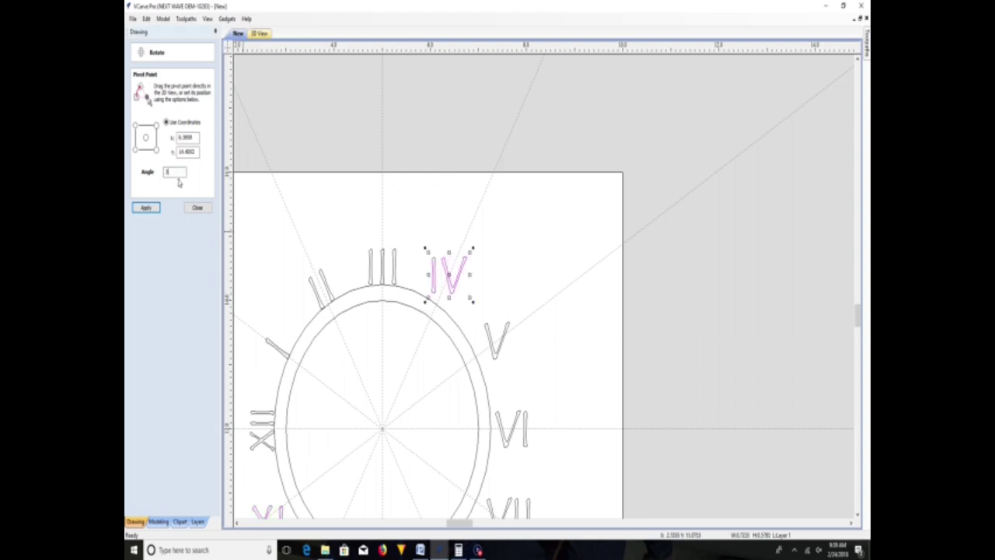
pyautogui.write('60')
pyautogui.click(156, 207)
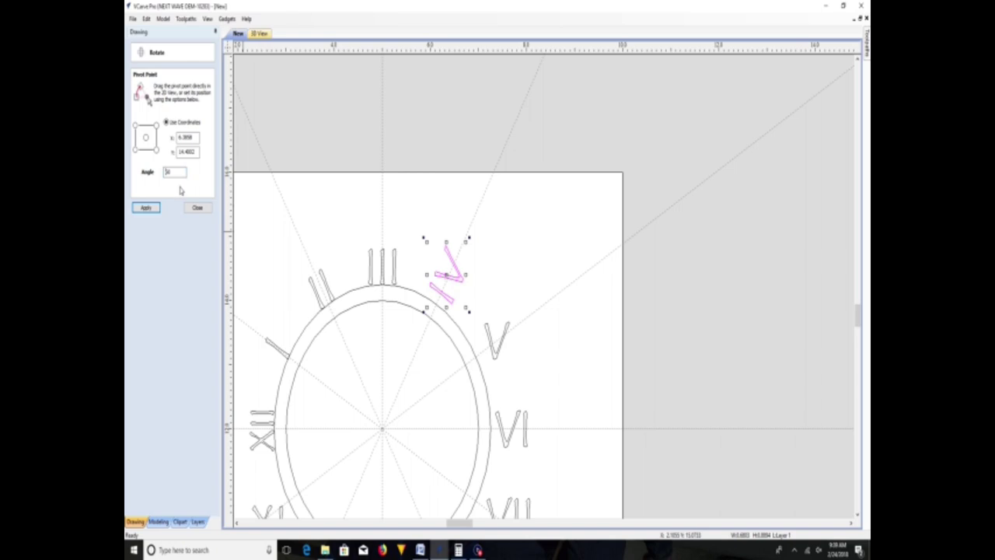
pyautogui.click(149, 208)
pyautogui.click(149, 208)
pyautogui.moveTo(475, 295); pyautogui.dragTo(453, 282)
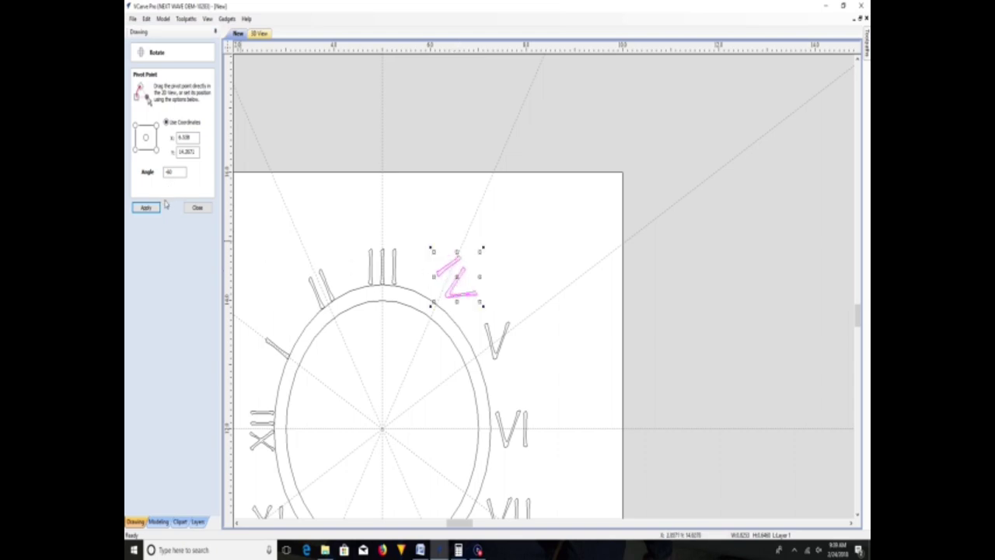
pyautogui.doubleClick(177, 173)
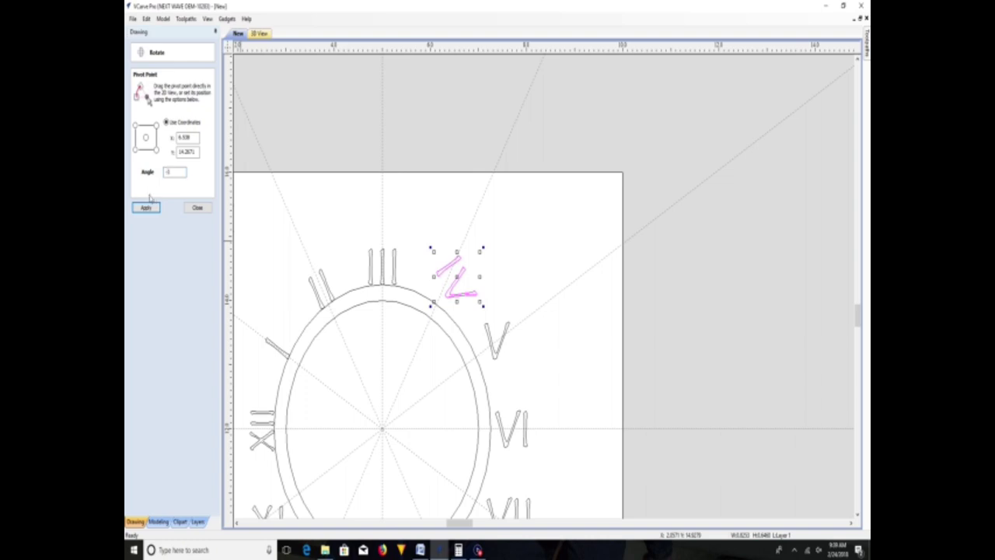
pyautogui.click(146, 208)
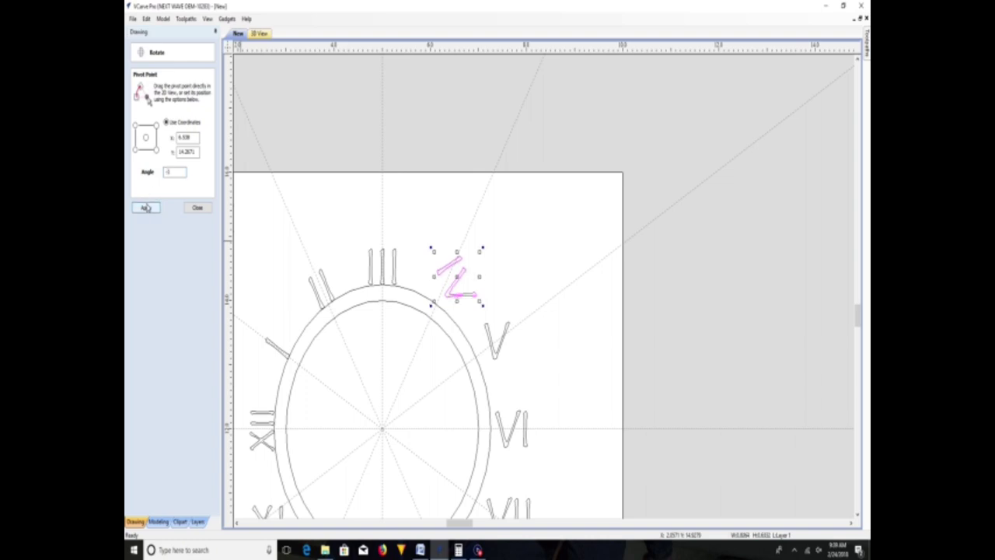
pyautogui.click(168, 171)
pyautogui.click(148, 206)
# - Rotate IV by 30 degrees and move its base onto the outer circle, centred on the guide after III
pyautogui.doubleClick(176, 169)
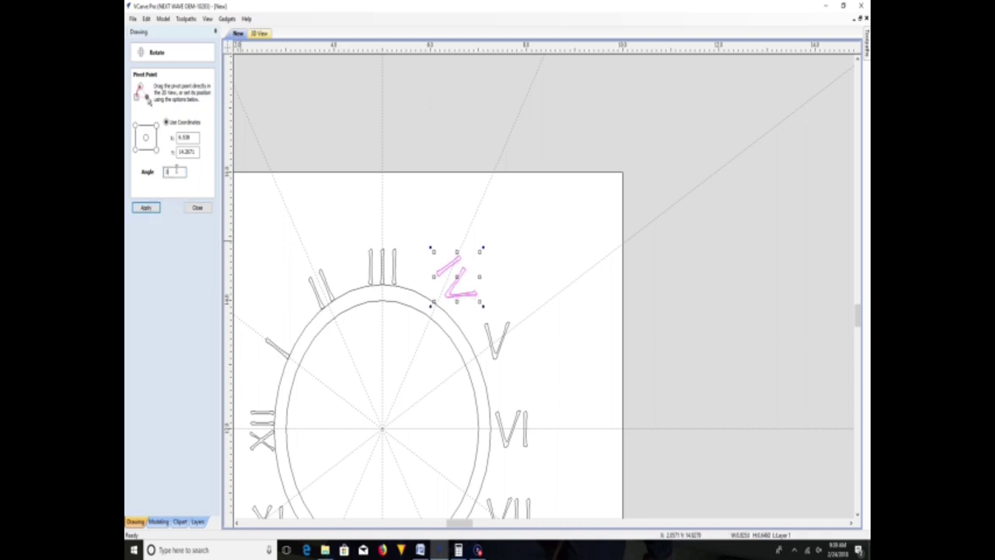
pyautogui.click(146, 208)
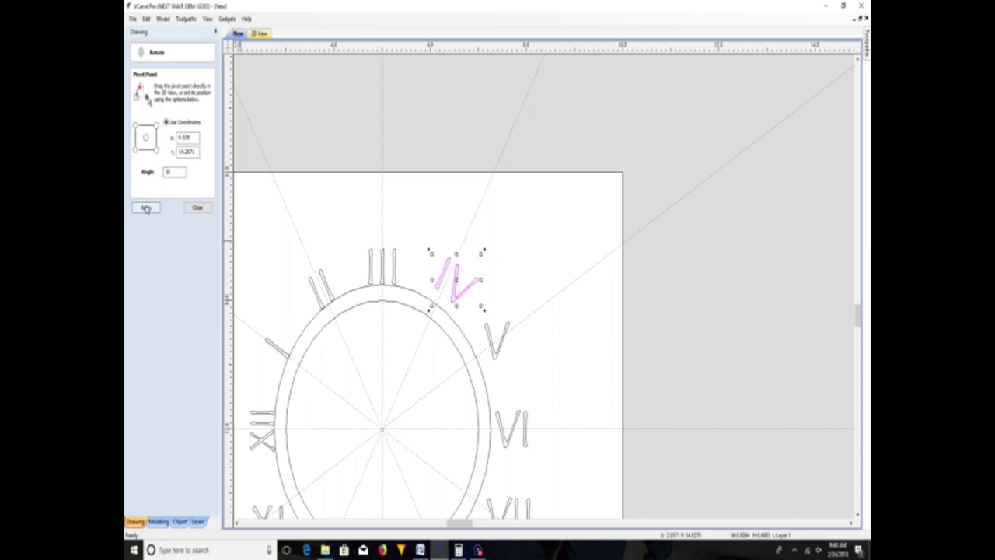
pyautogui.scroll(1, 402, 301)
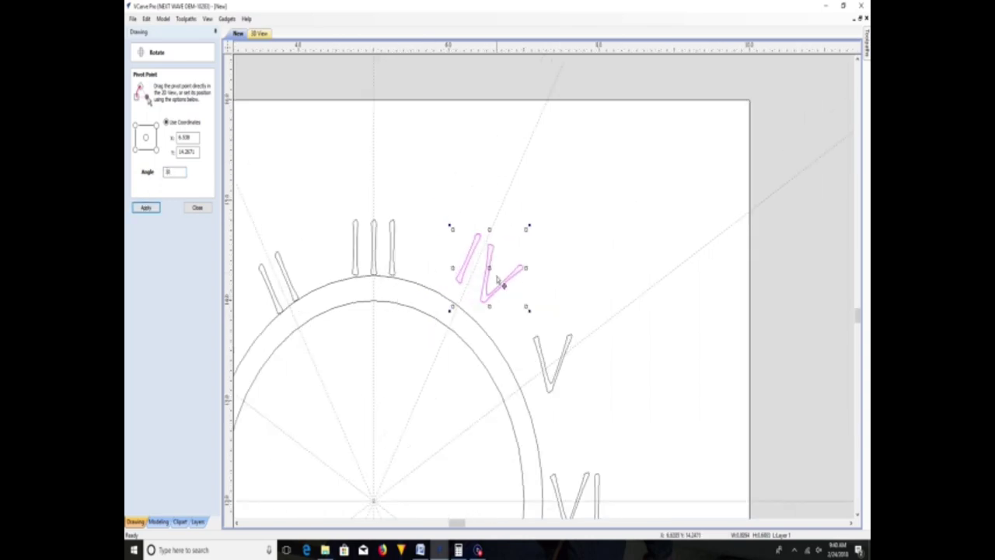
pyautogui.moveTo(489, 261); pyautogui.dragTo(483, 290)
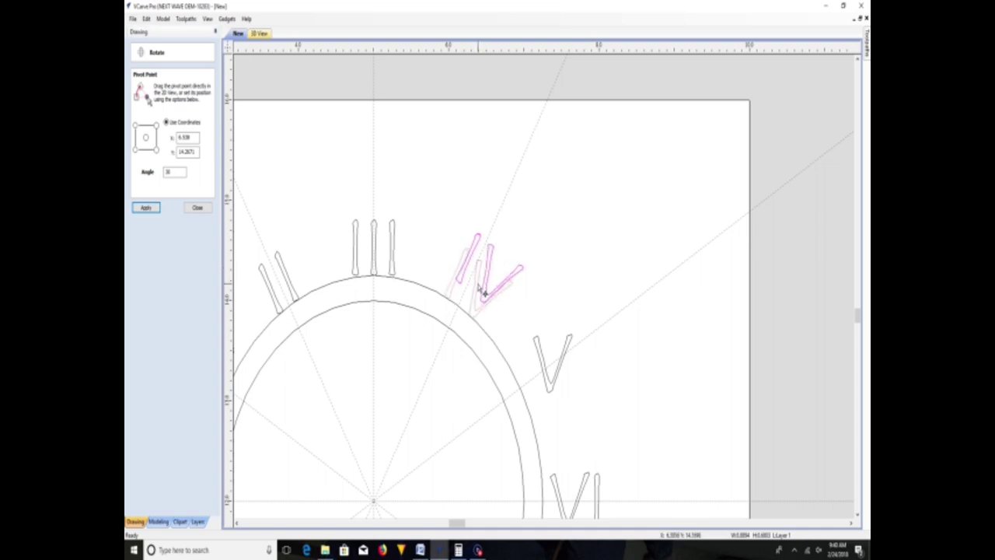
pyautogui.moveTo(483, 292); pyautogui.dragTo(484, 294)
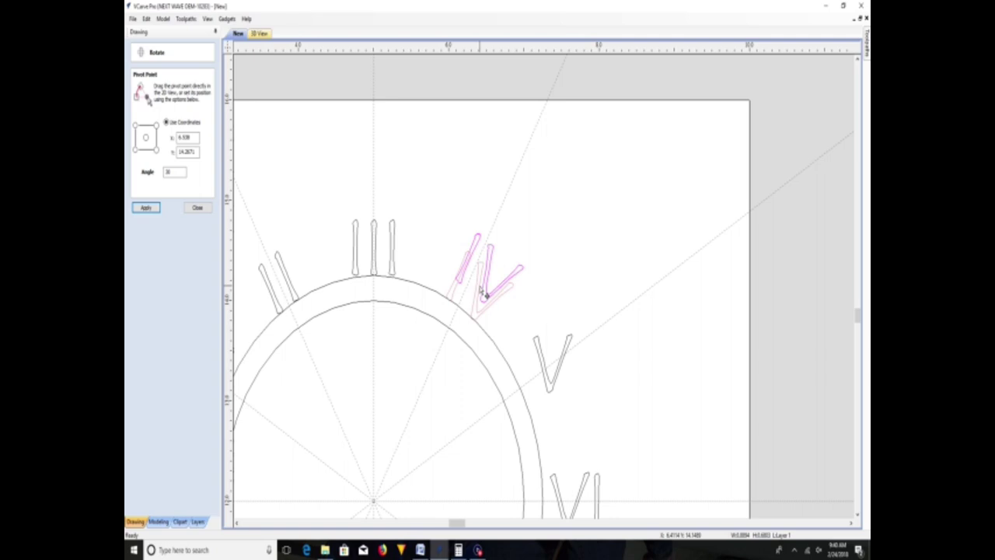
pyautogui.moveTo(484, 294); pyautogui.dragTo(488, 295)
# - Rotate V to a net -60 degrees and move its point onto the outer circle at the guide between IV and VI
pyautogui.scroll(-2, 507, 344)
pyautogui.scroll(4, 544, 382)
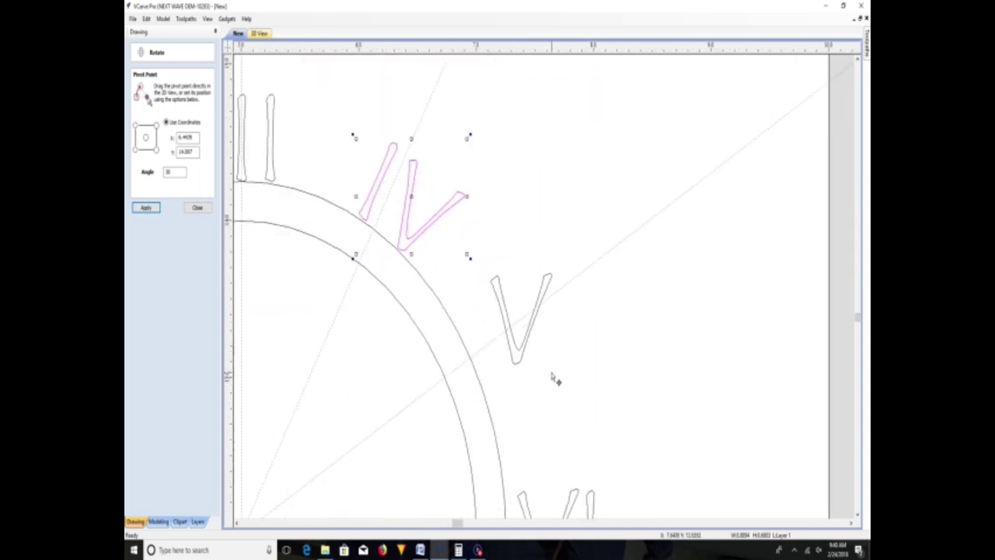
pyautogui.click(526, 340)
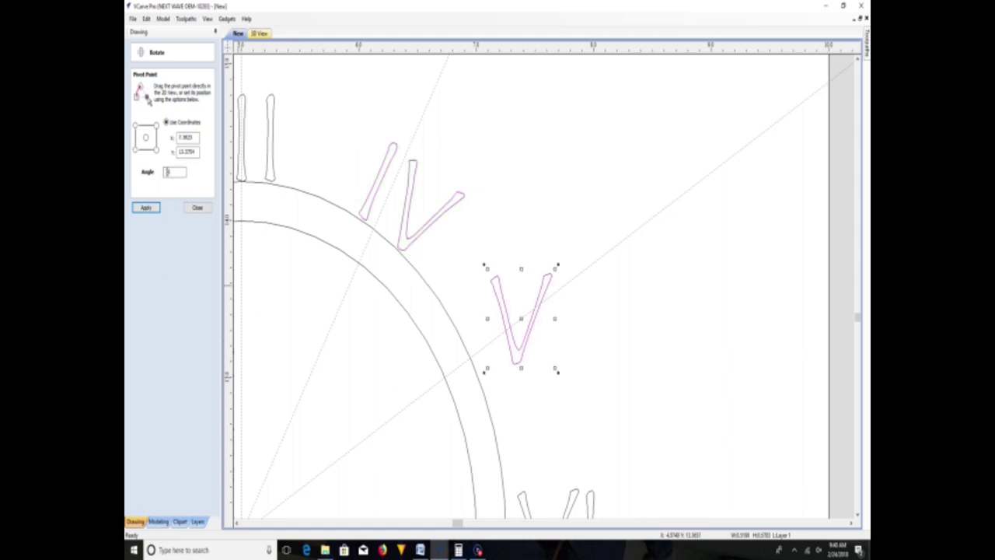
pyautogui.moveTo(176, 174); pyautogui.dragTo(163, 178)
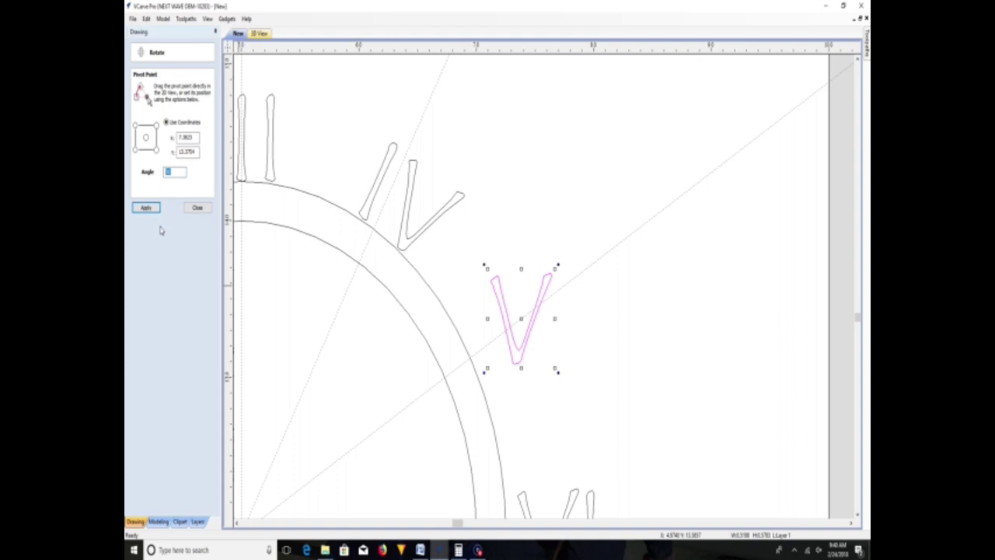
pyautogui.click(145, 208)
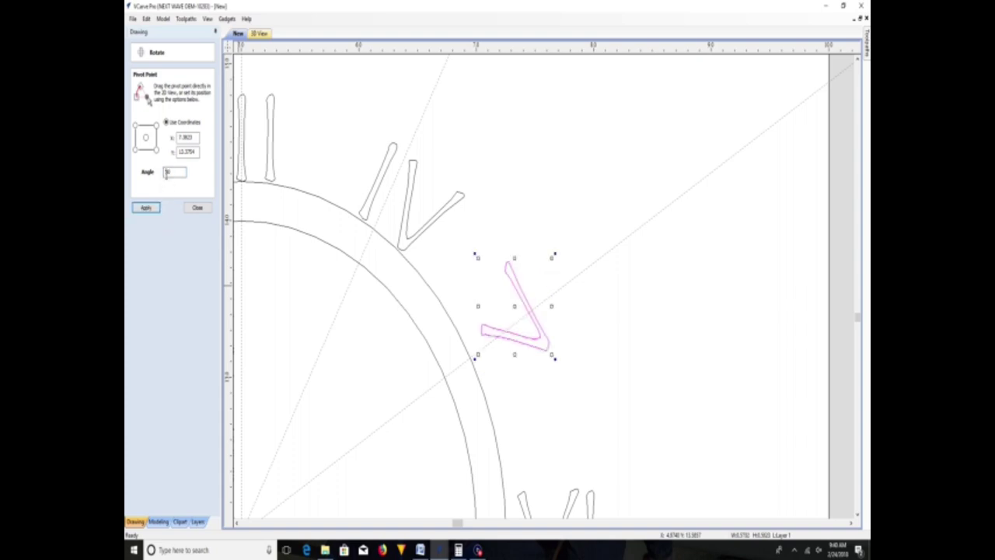
pyautogui.click(146, 207)
pyautogui.click(147, 208)
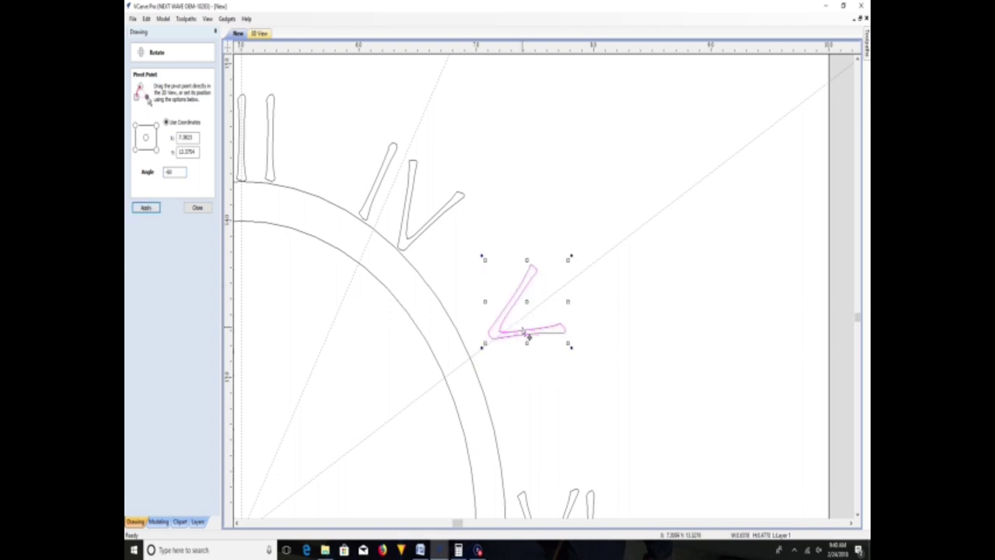
pyautogui.moveTo(528, 292); pyautogui.dragTo(510, 327)
# - Close the Rotate tool, turn VI a quarter turn counter-clockwise on the horizontal guide, and deselect it
pyautogui.scroll(-5, 518, 350)
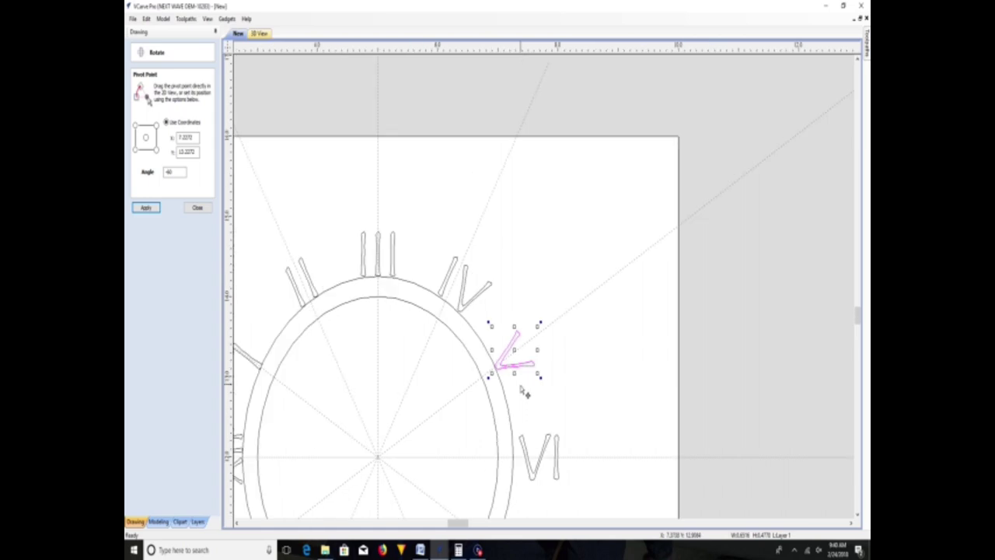
pyautogui.scroll(3, 547, 422)
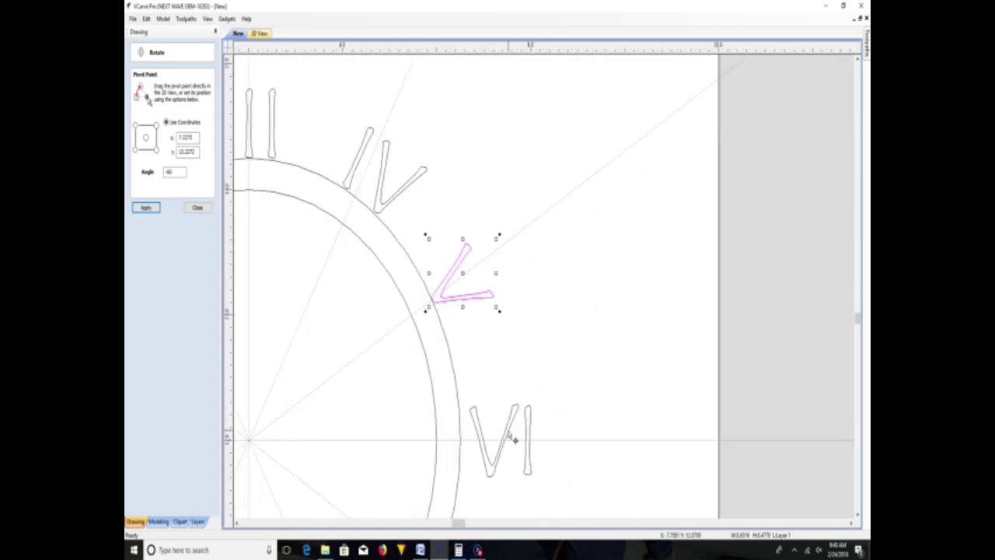
pyautogui.click(510, 425)
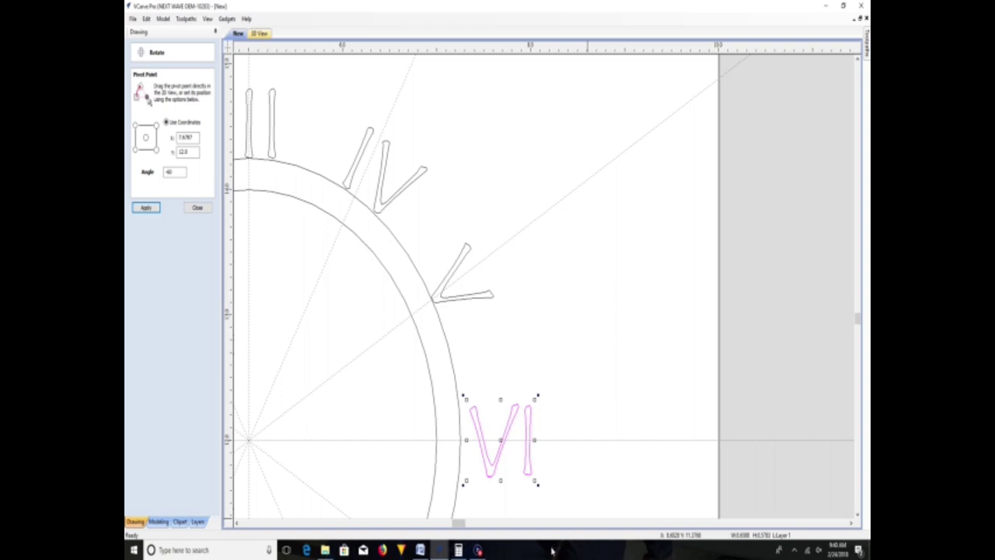
pyautogui.click(197, 208)
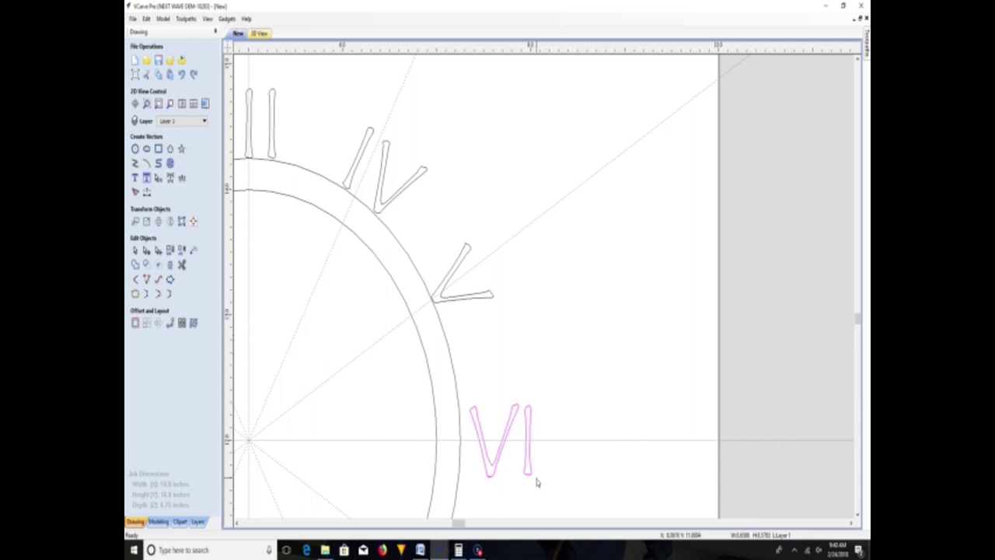
pyautogui.scroll(-5, 433, 471)
pyautogui.scroll(3, 435, 498)
pyautogui.moveTo(470, 420); pyautogui.dragTo(470, 400)
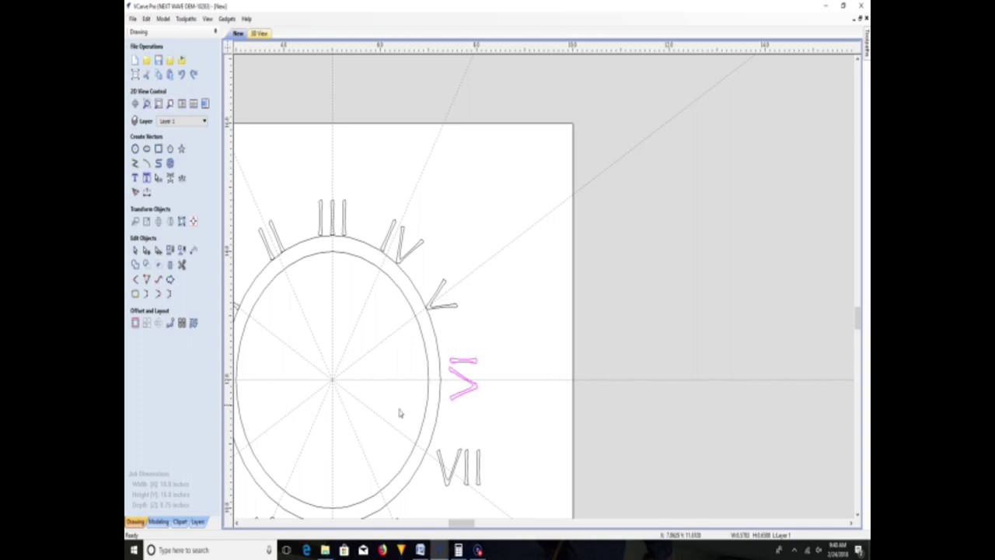
pyautogui.scroll(-2, 292, 454)
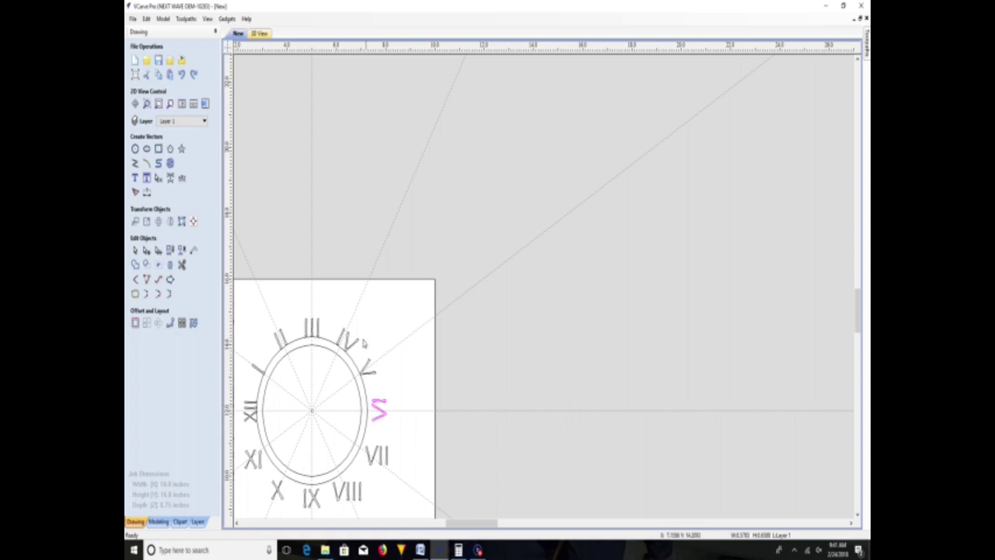
pyautogui.rightClick(373, 377)
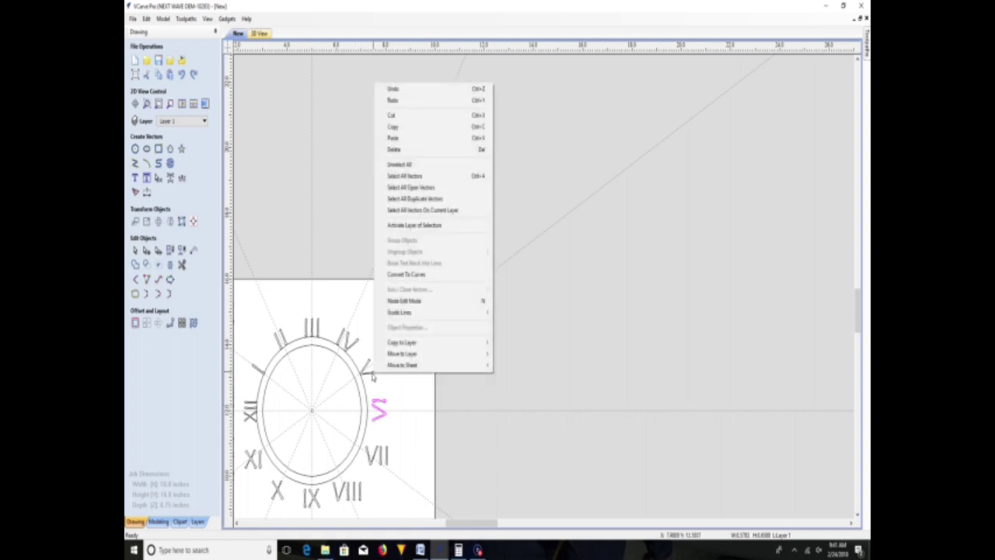
pyautogui.click(529, 394)
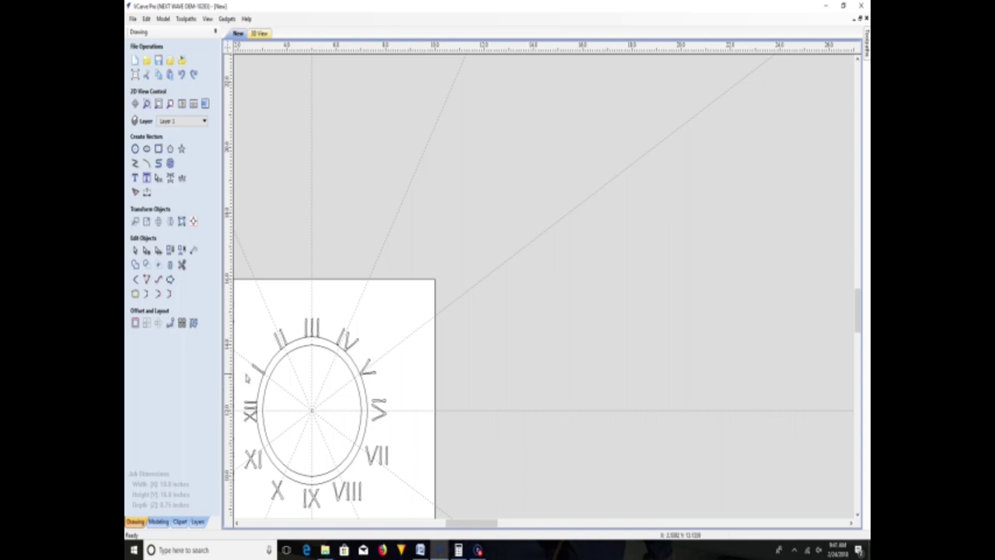
pyautogui.scroll(3, 329, 405)
pyautogui.scroll(-2, 382, 351)
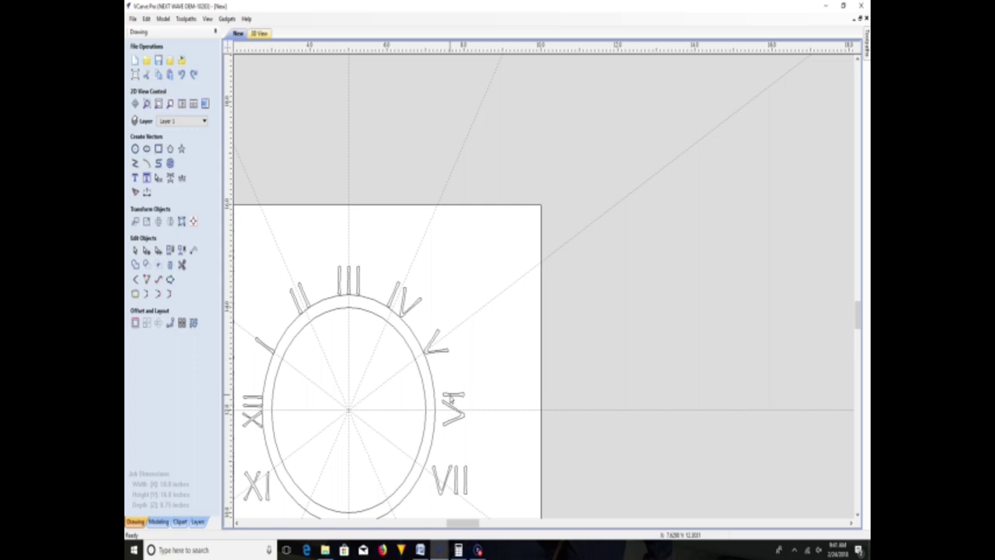
pyautogui.click(440, 352)
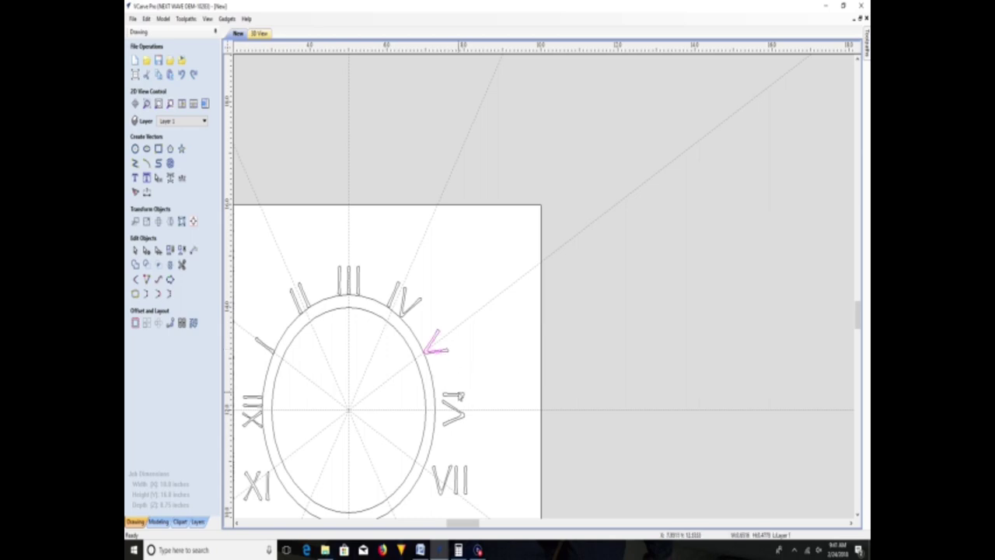
pyautogui.moveTo(459, 396); pyautogui.dragTo(456, 404)
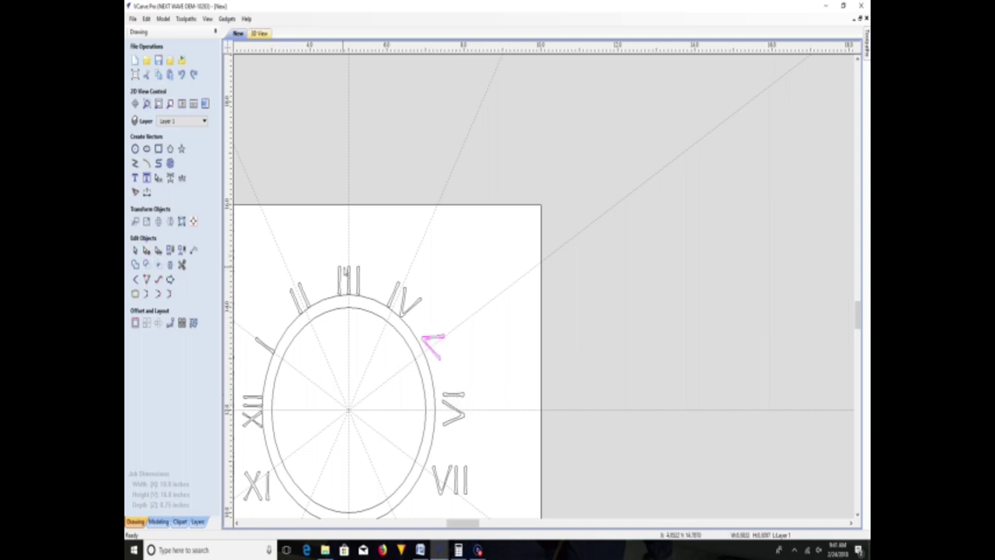
pyautogui.hotkey('ctrl', 'z')
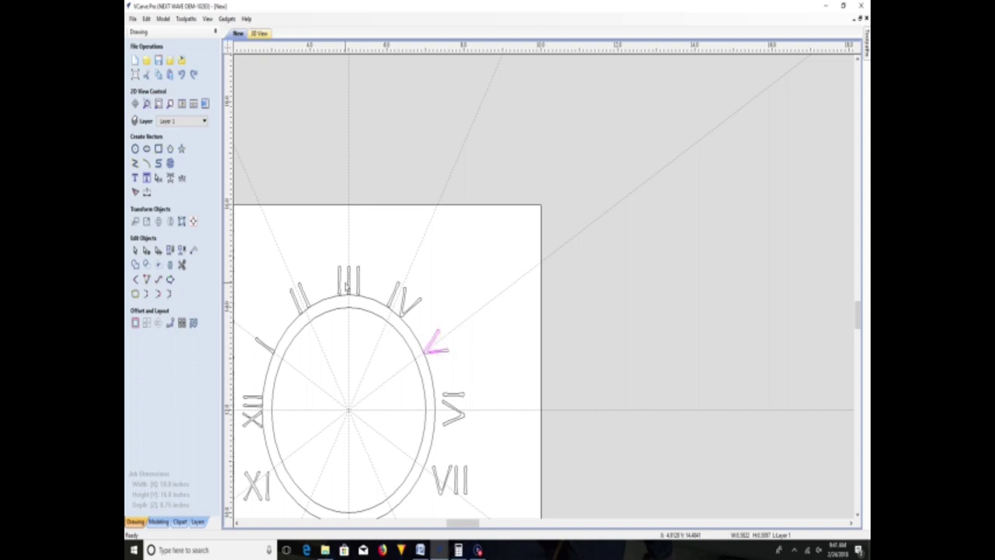
# - Rotate V by 180 degrees and place its open end against the outer circle, centred on the guide between IV and VI
pyautogui.click(158, 222)
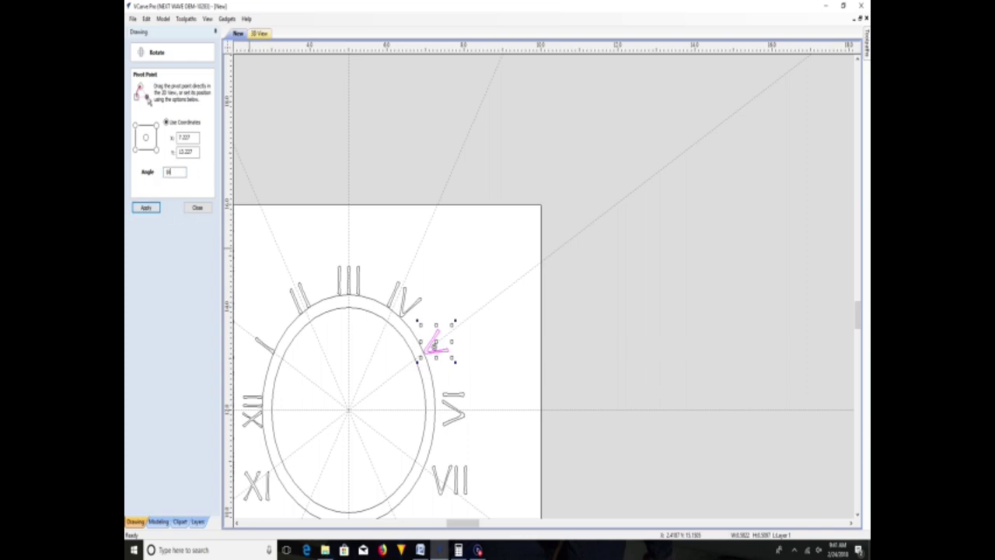
pyautogui.click(146, 208)
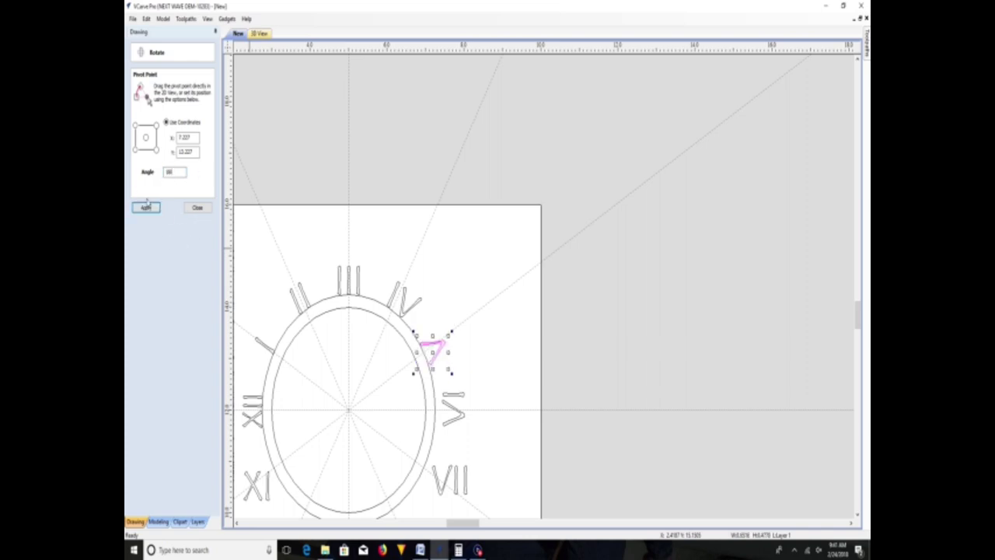
pyautogui.moveTo(430, 365); pyautogui.dragTo(433, 346)
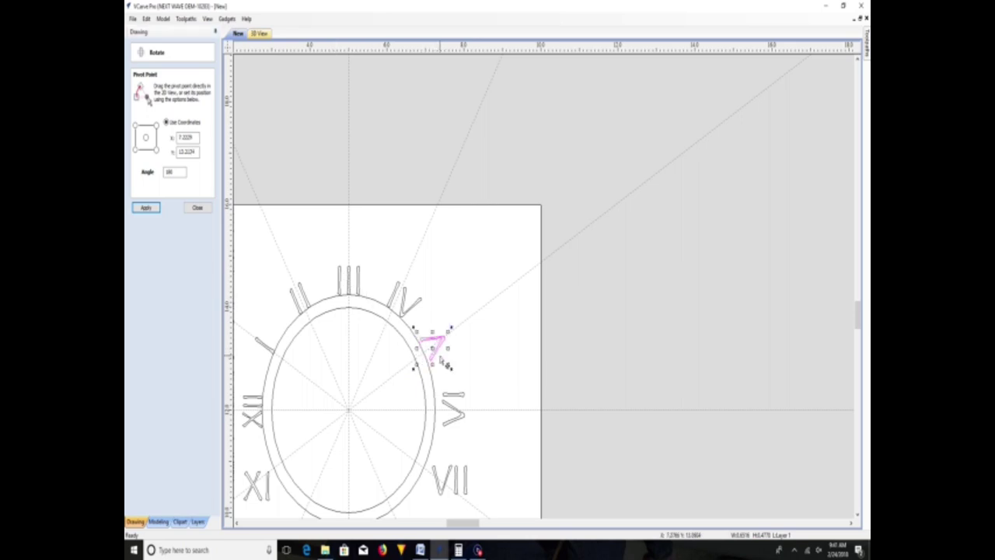
pyautogui.scroll(4, 435, 349)
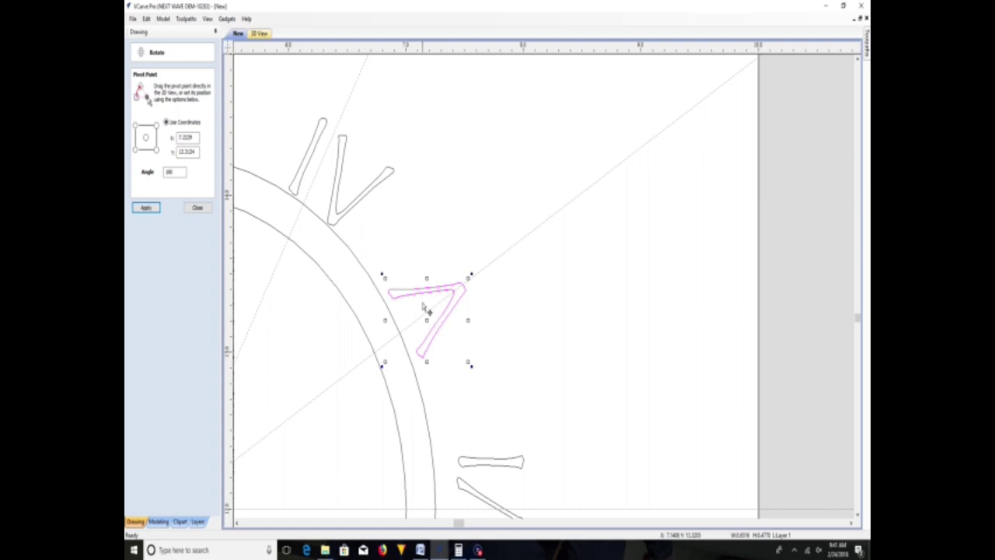
pyautogui.moveTo(427, 317); pyautogui.dragTo(425, 334)
pyautogui.scroll(-5, 466, 443)
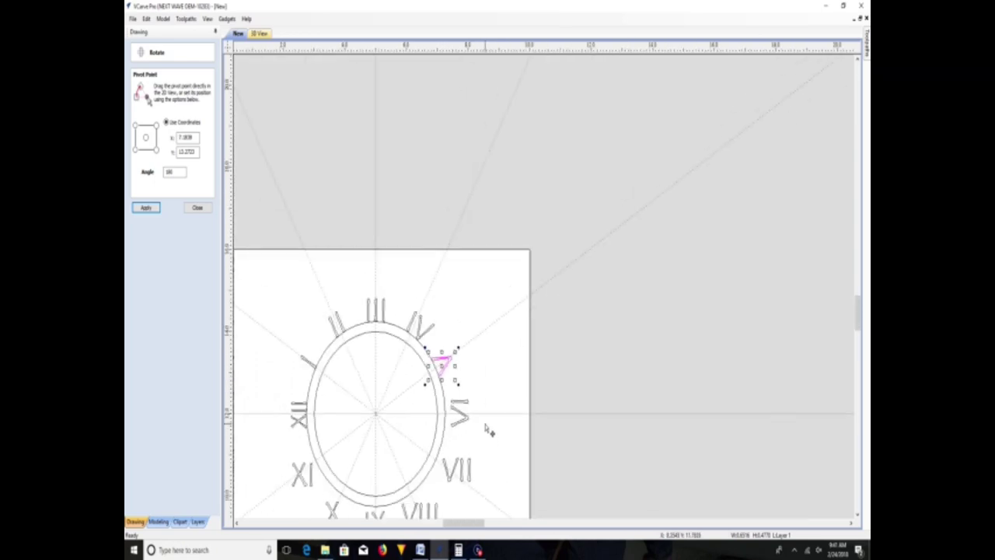
pyautogui.scroll(-1, 488, 430)
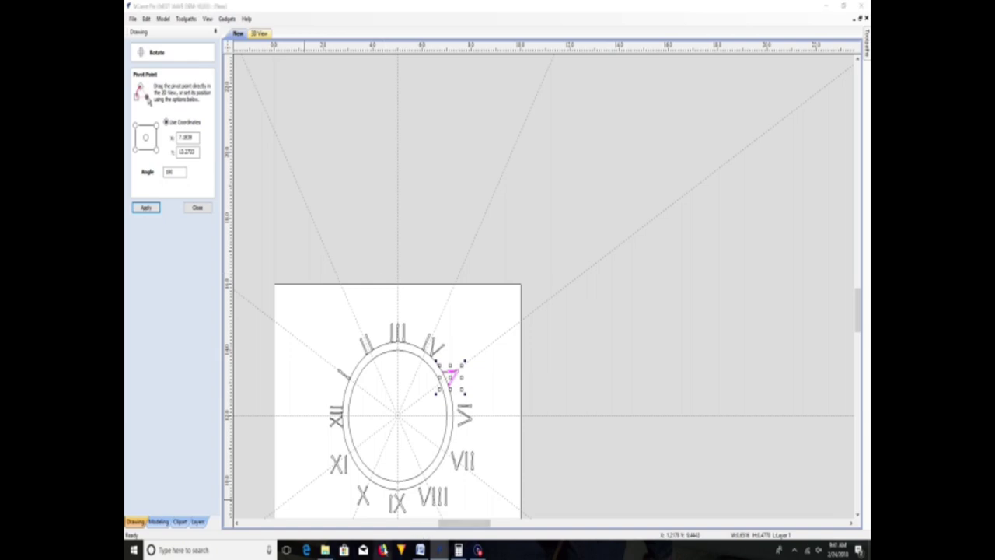
# - Switch to the Firefox browser and look up images for "roman numeral clock" to check how the numerals are oriented
pyautogui.click(382, 549)
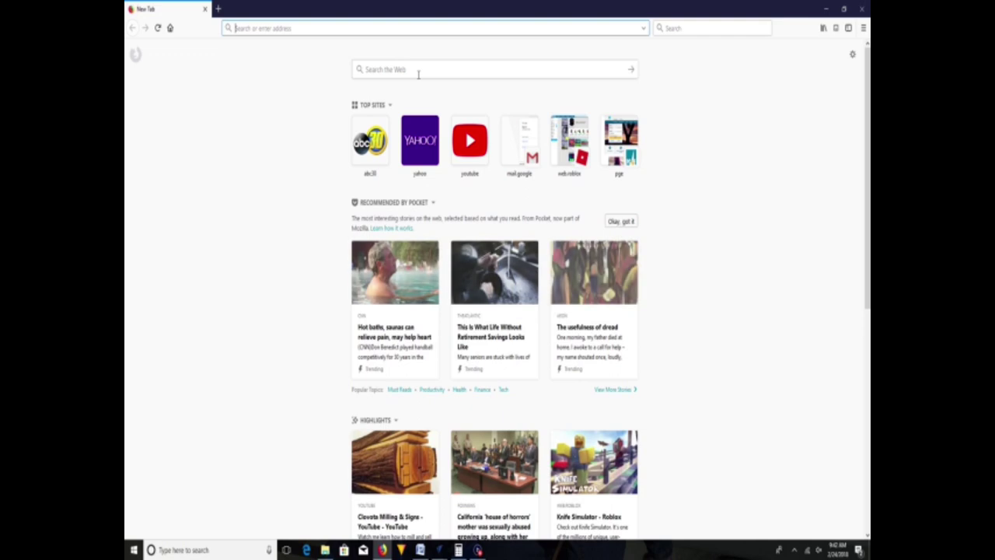
pyautogui.click(419, 71)
pyautogui.write('ro')
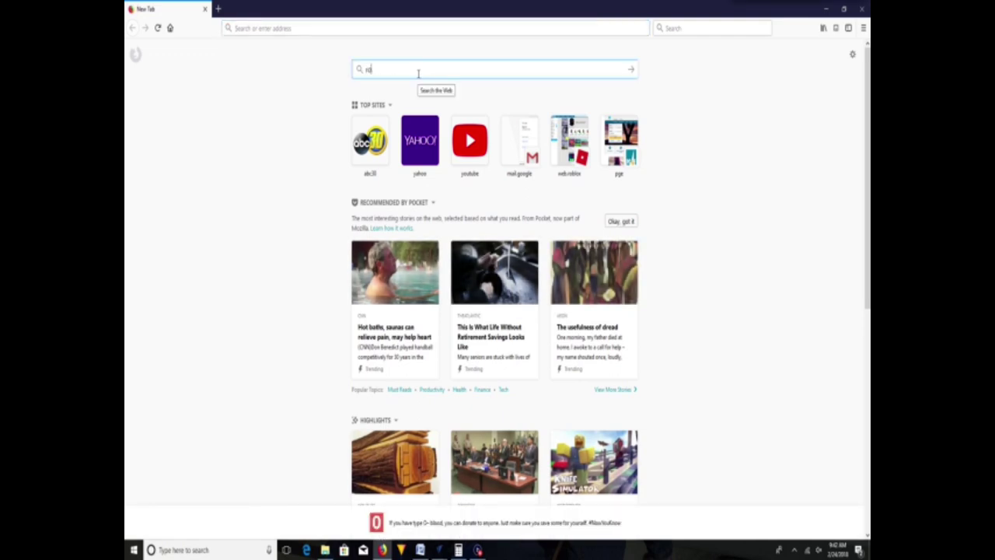
pyautogui.write('man numeral cl')
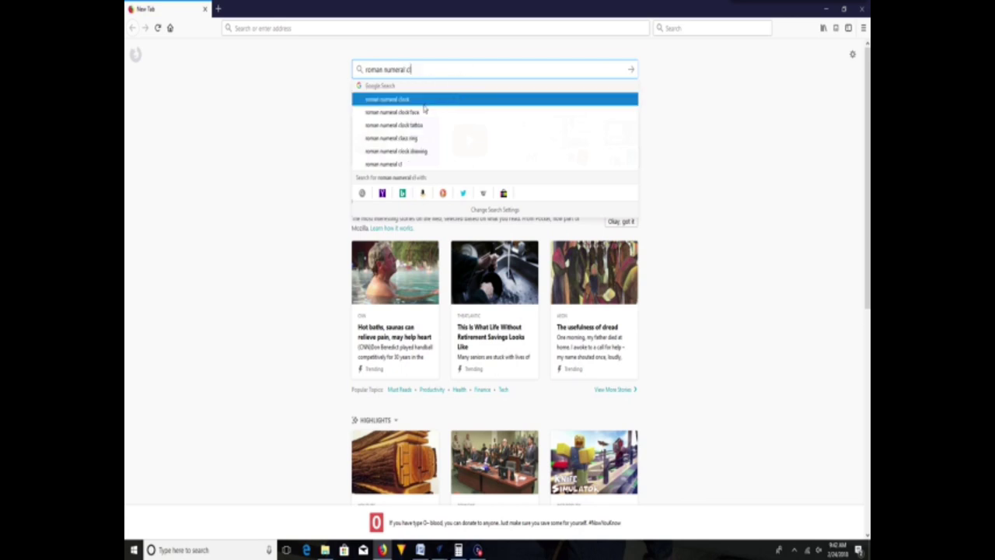
pyautogui.click(425, 105)
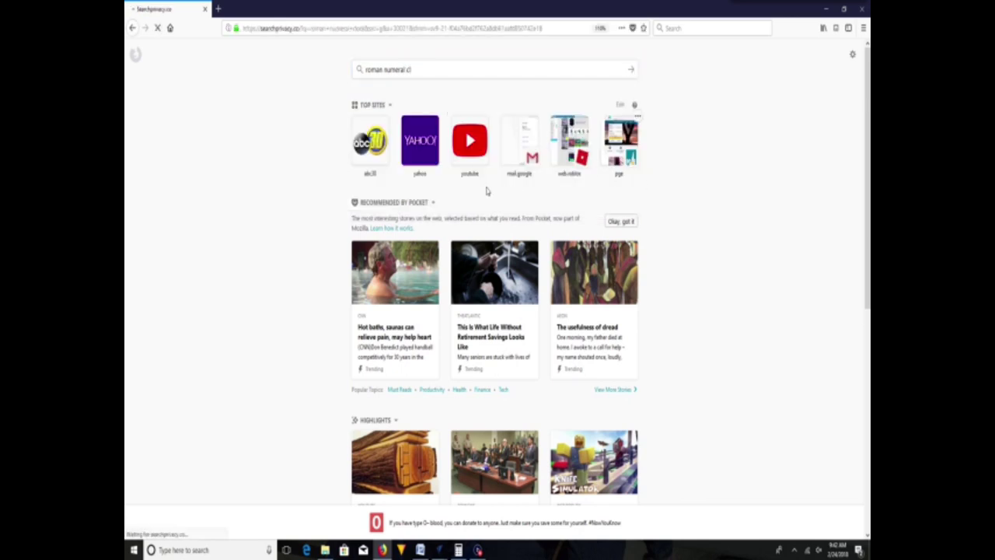
pyautogui.click(215, 90)
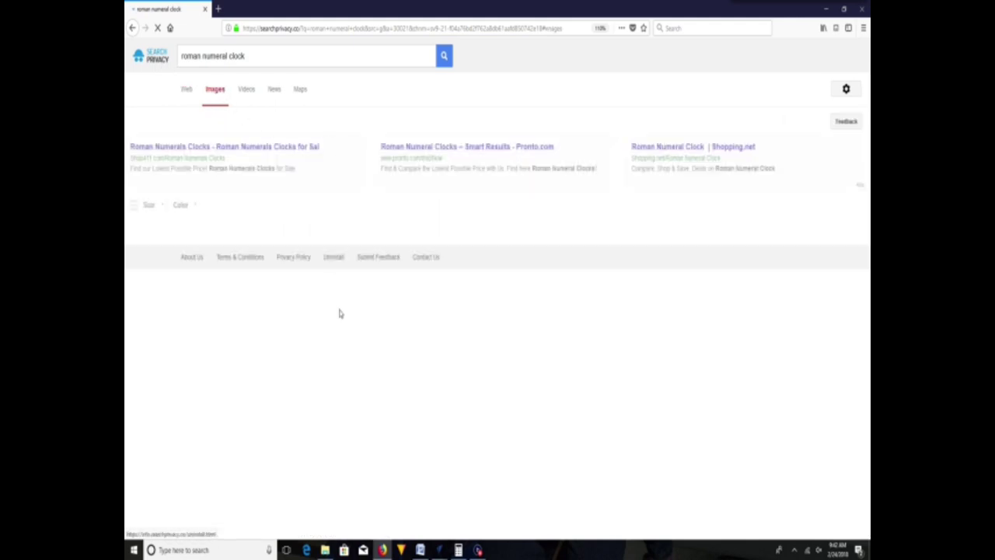
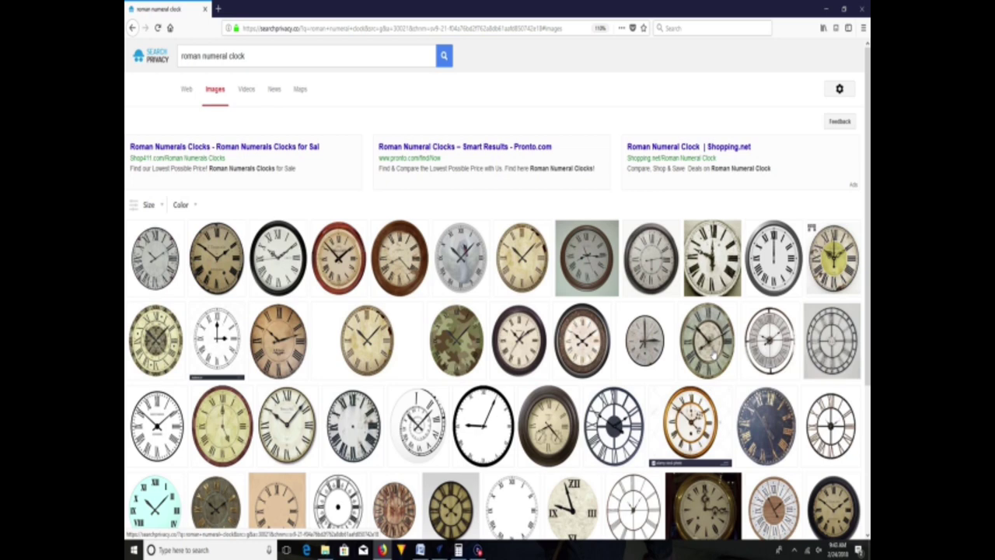
pyautogui.rightClick(769, 476)
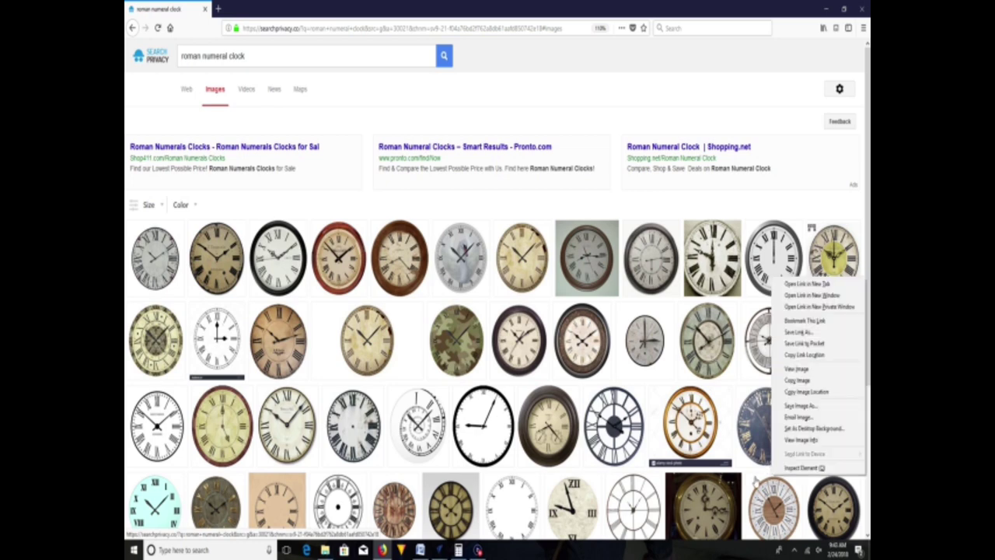
# - Switch back to VCarve Pro, rotate V by 180 degrees, and set its point on the outer circle along the guide between IV and VI
pyautogui.click(439, 549)
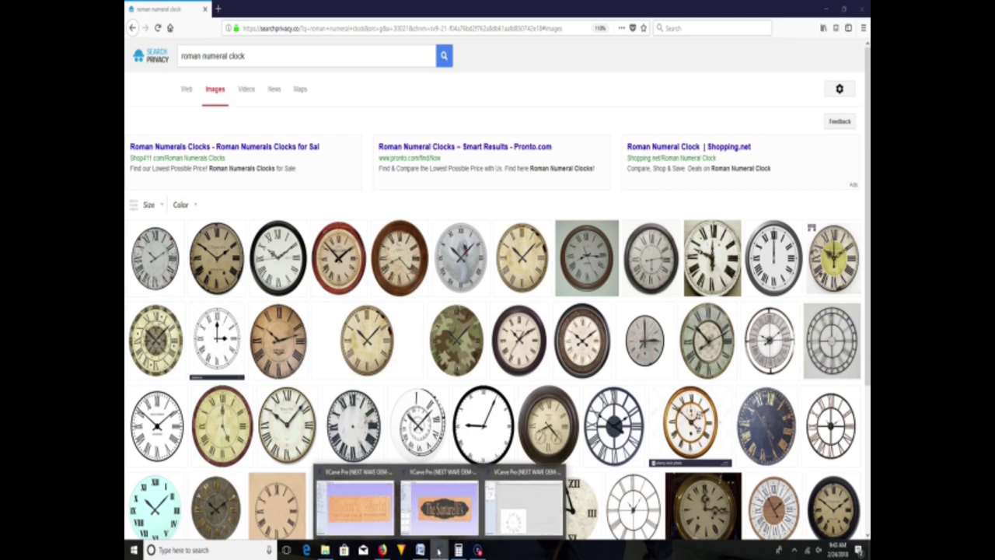
pyautogui.click(541, 499)
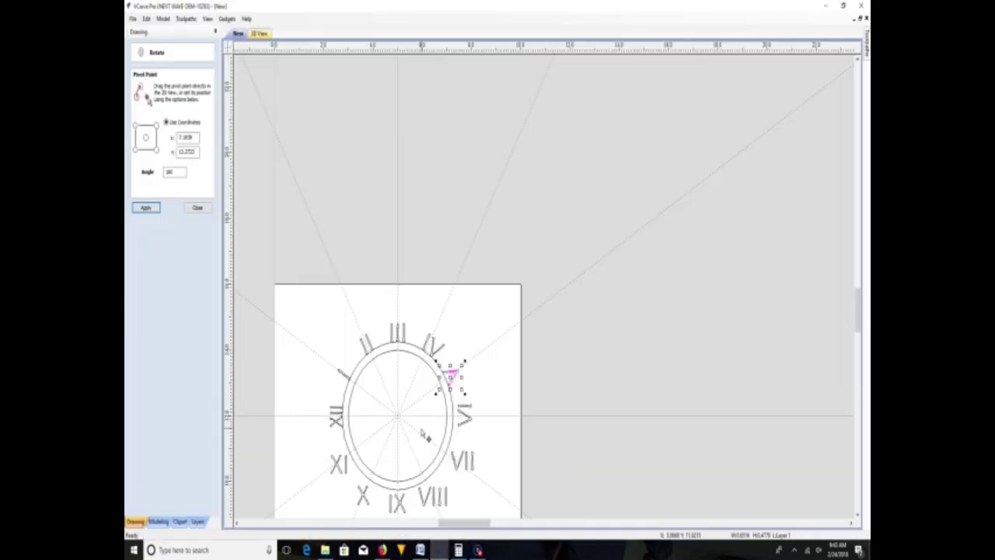
pyautogui.click(487, 386)
pyautogui.scroll(1, 472, 389)
pyautogui.scroll(-3, 472, 390)
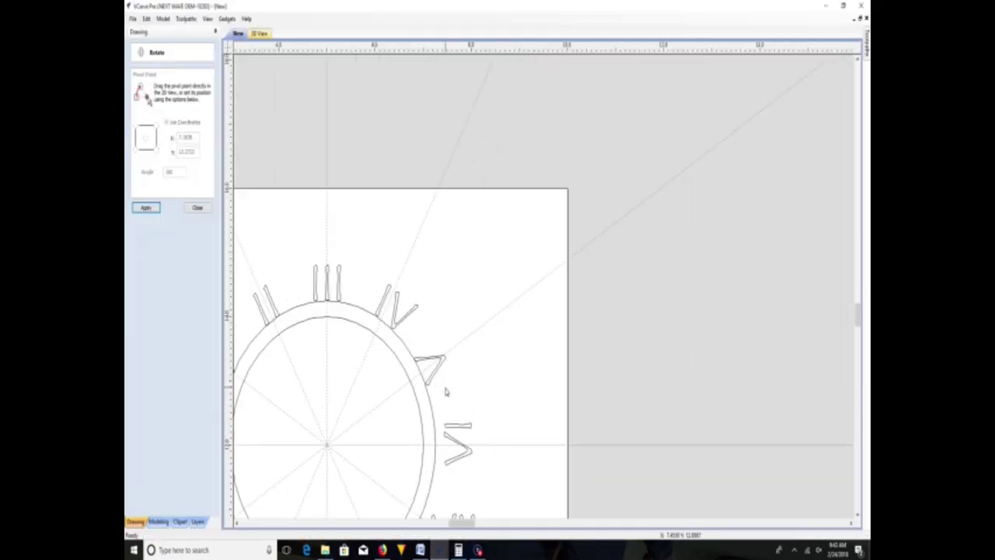
pyautogui.click(439, 381)
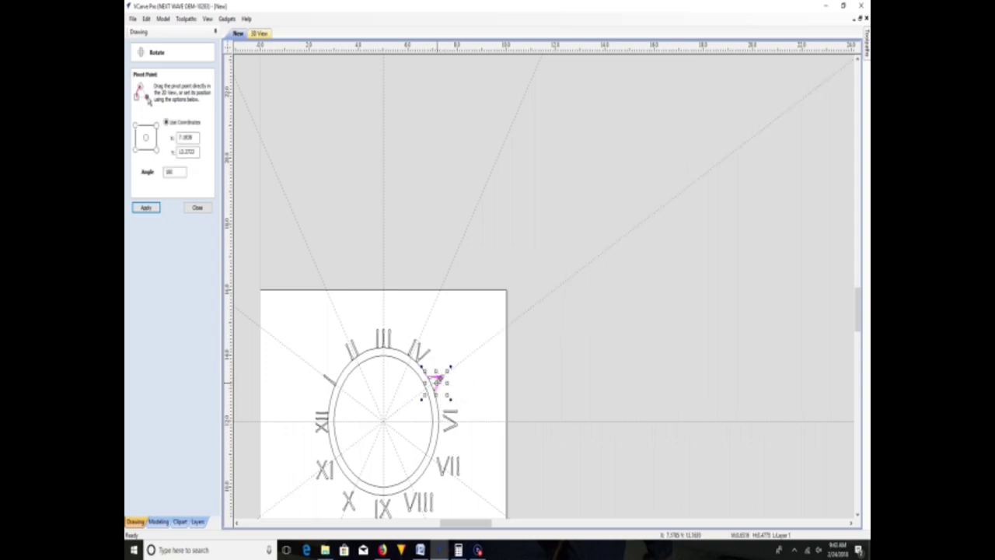
pyautogui.click(145, 207)
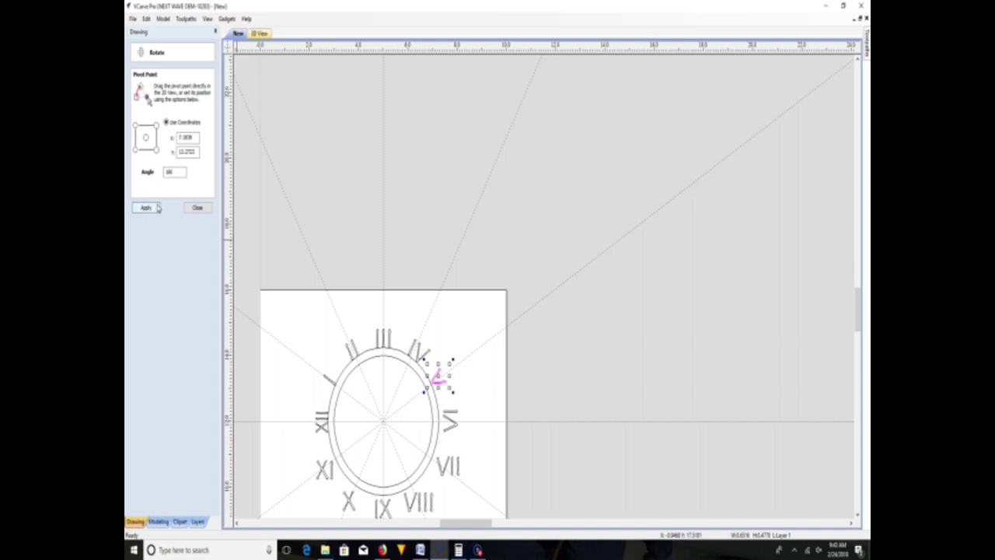
pyautogui.scroll(1, 393, 398)
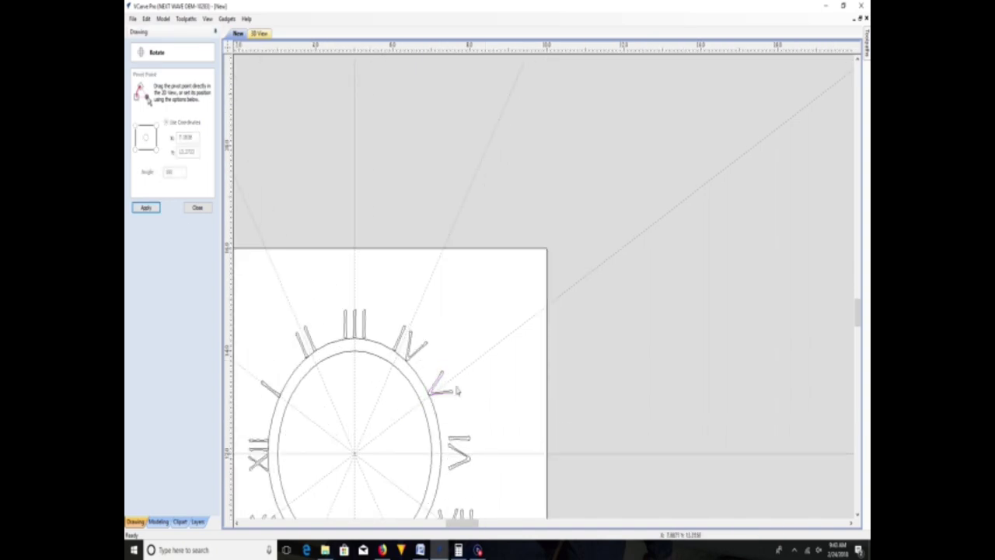
pyautogui.moveTo(443, 398); pyautogui.dragTo(458, 356)
pyautogui.scroll(2, 440, 382)
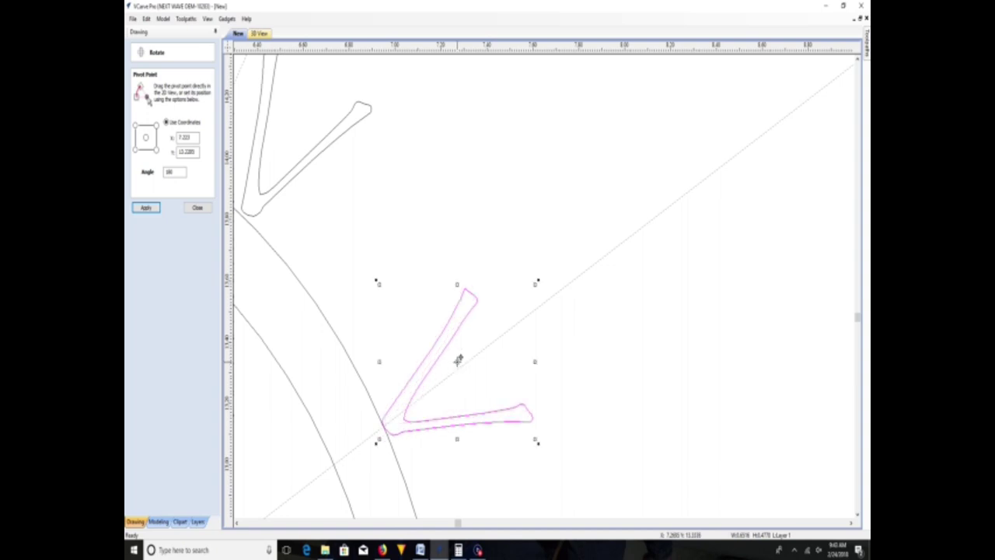
# - Rotate VI by 180 degrees and move its base against the outer circle, centred on the horizontal guide
pyautogui.scroll(-4, 458, 357)
pyautogui.scroll(2, 467, 420)
pyautogui.scroll(2, 519, 496)
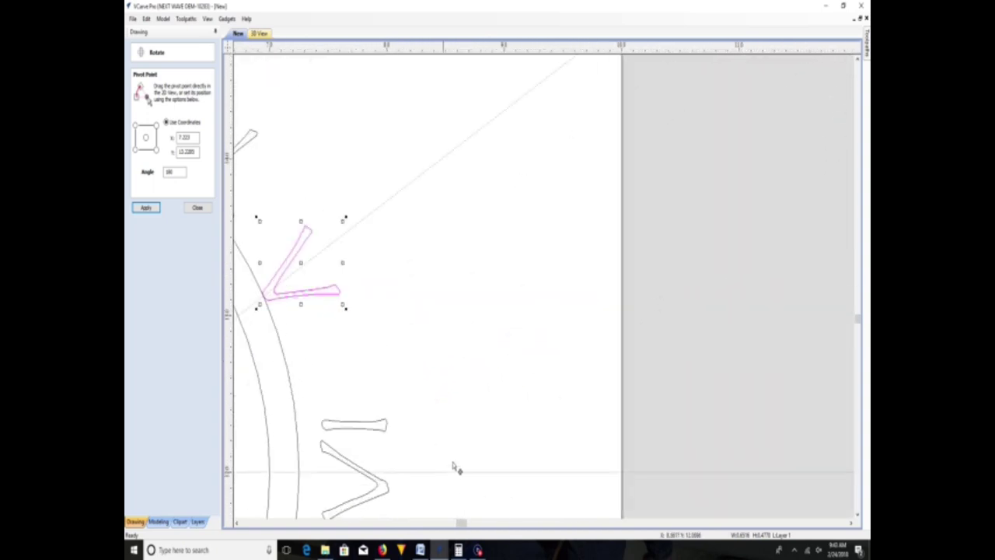
pyautogui.click(857, 514)
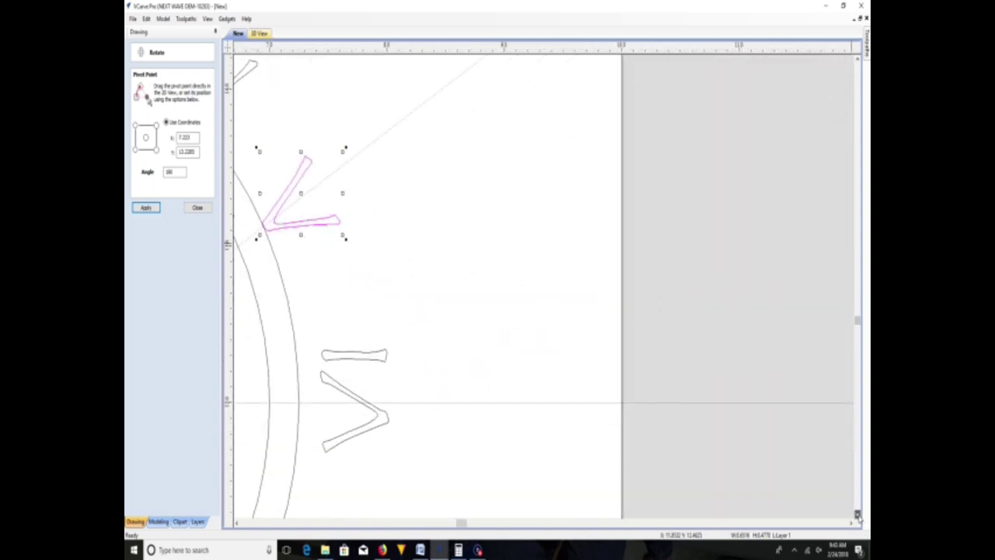
pyautogui.click(354, 356)
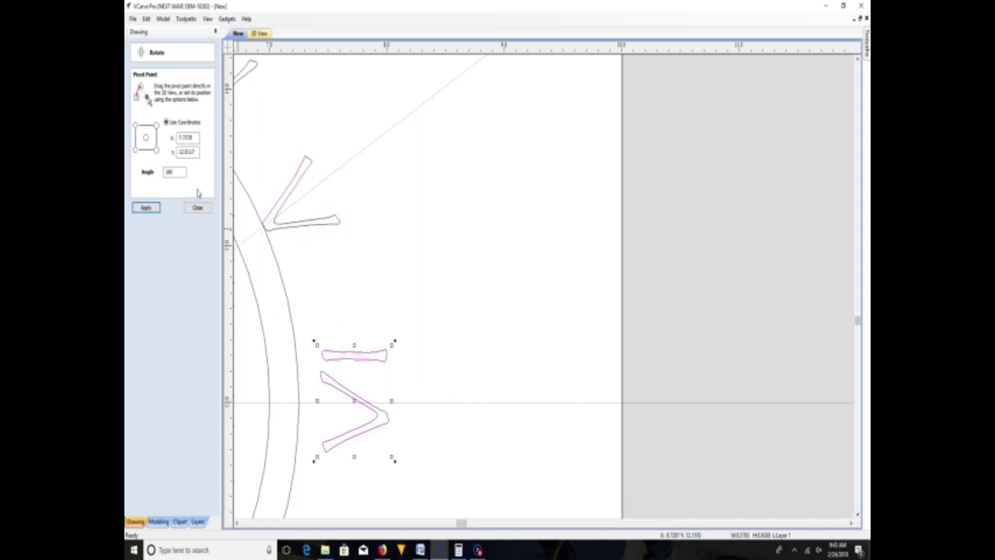
pyautogui.click(140, 208)
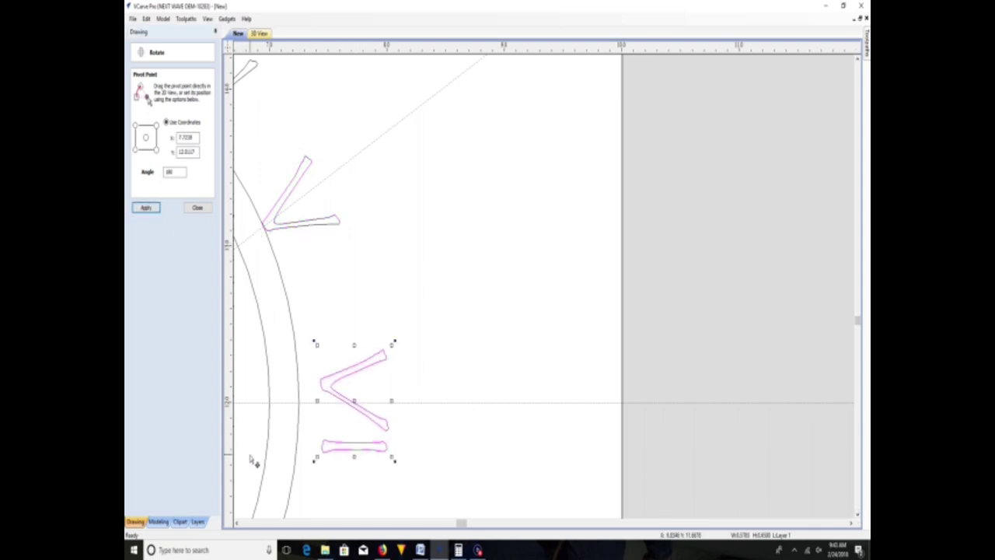
pyautogui.moveTo(356, 398); pyautogui.dragTo(329, 391)
pyautogui.moveTo(329, 390); pyautogui.dragTo(334, 396)
# - Restart the Rotate tool on VII and turn the numeral clockwise to a net -60 degrees
pyautogui.scroll(-3, 363, 466)
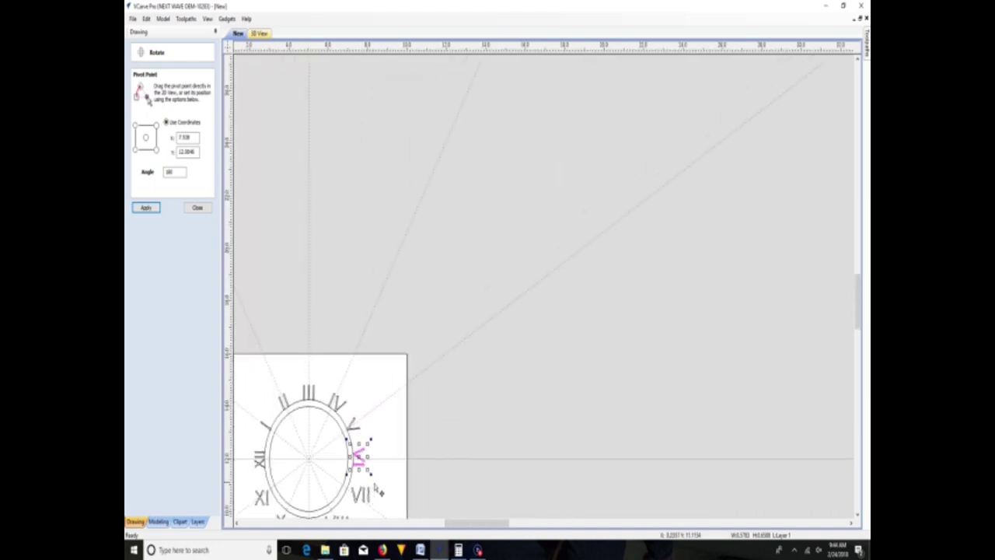
pyautogui.scroll(1, 375, 498)
pyautogui.scroll(1, 375, 498)
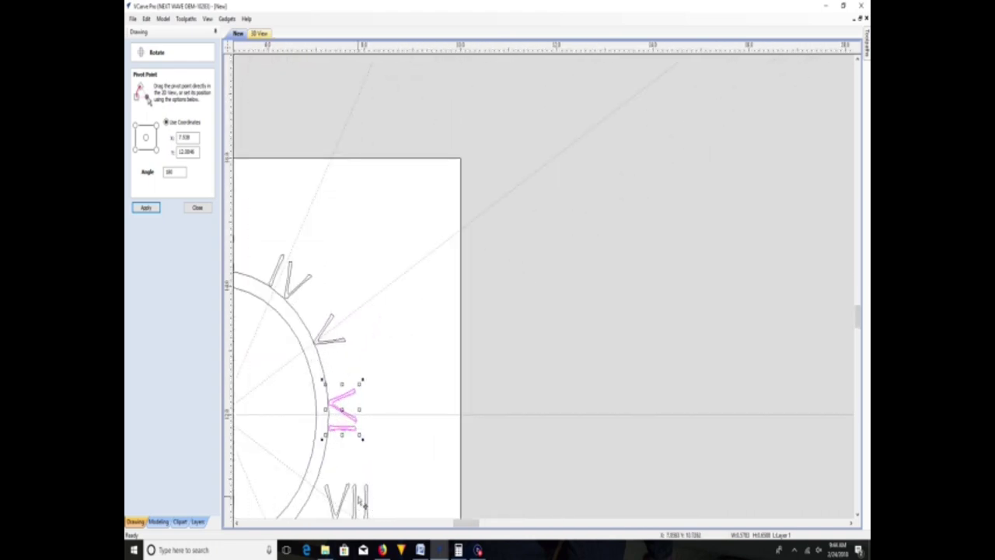
pyautogui.click(858, 515)
pyautogui.click(858, 515)
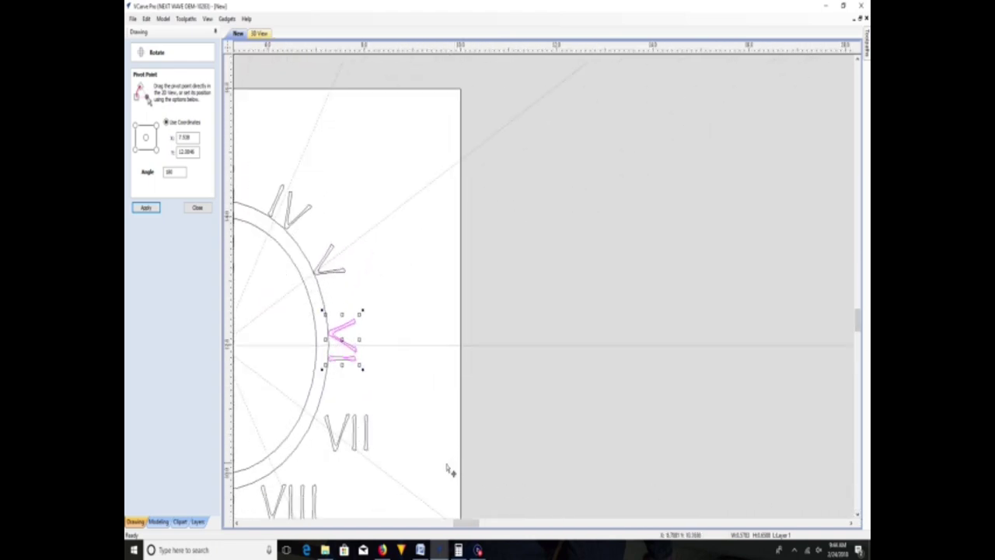
pyautogui.click(355, 437)
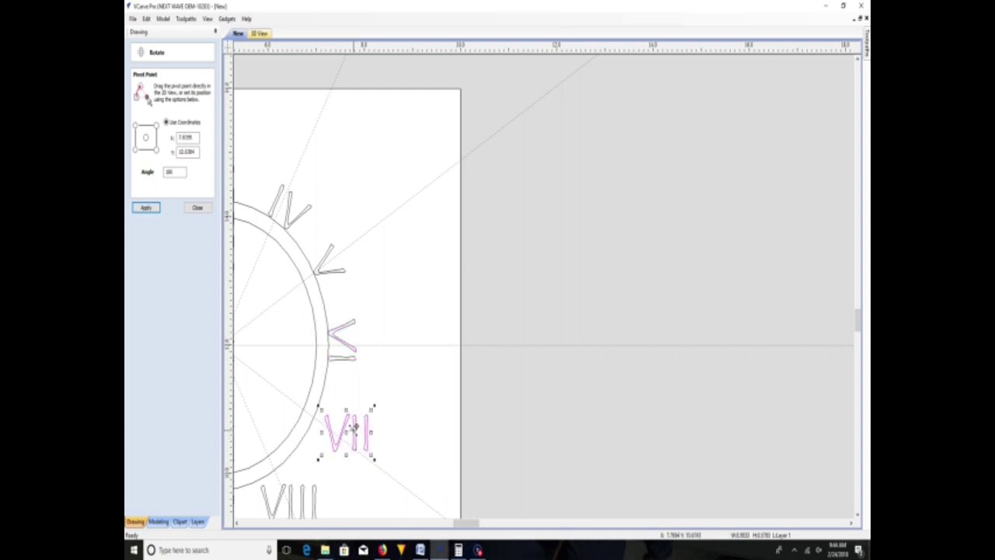
pyautogui.click(196, 208)
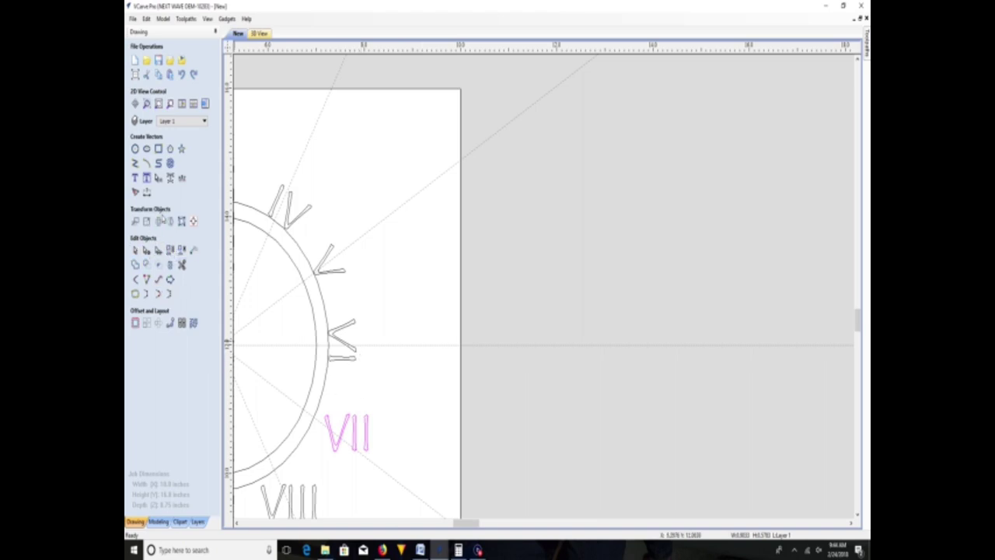
pyautogui.click(161, 221)
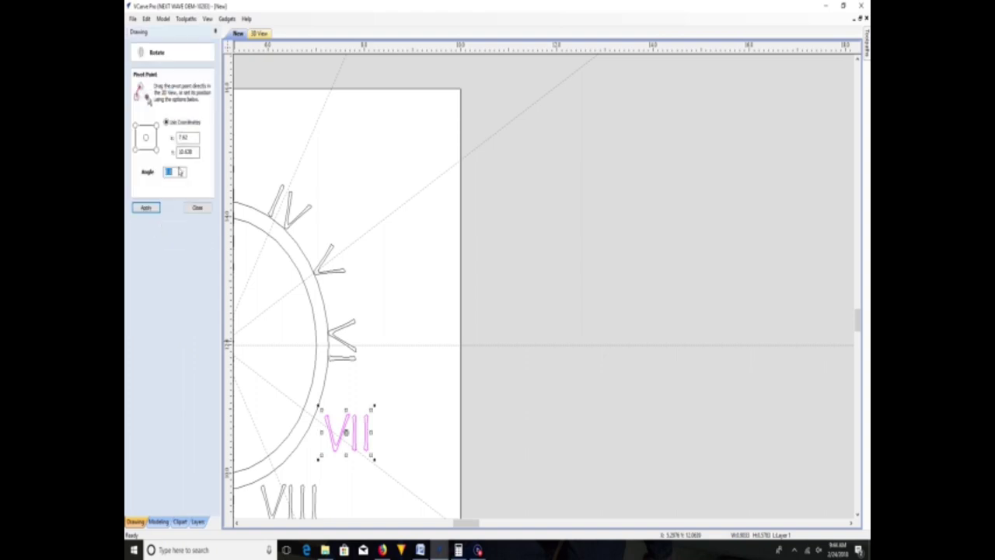
pyautogui.write('45')
pyautogui.click(148, 209)
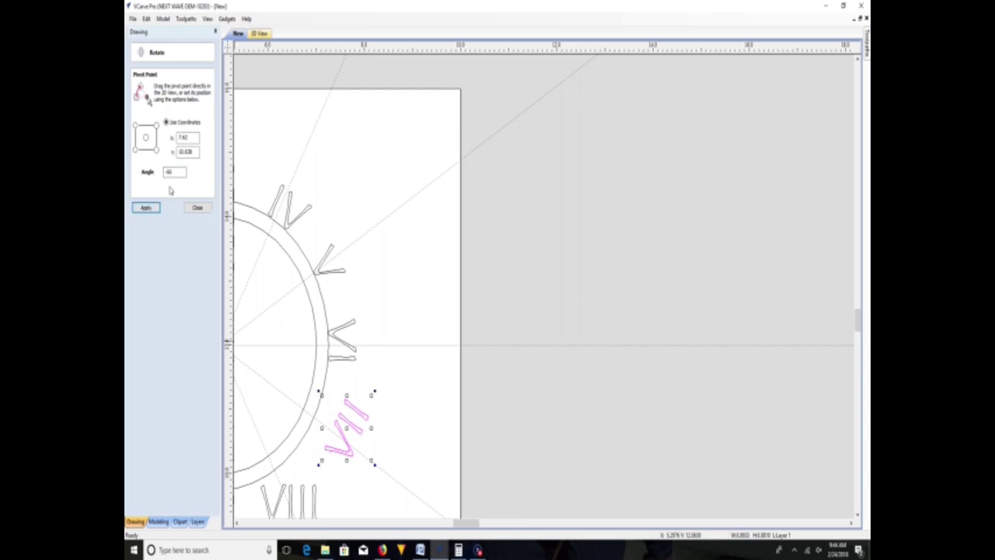
pyautogui.click(155, 211)
pyautogui.click(156, 212)
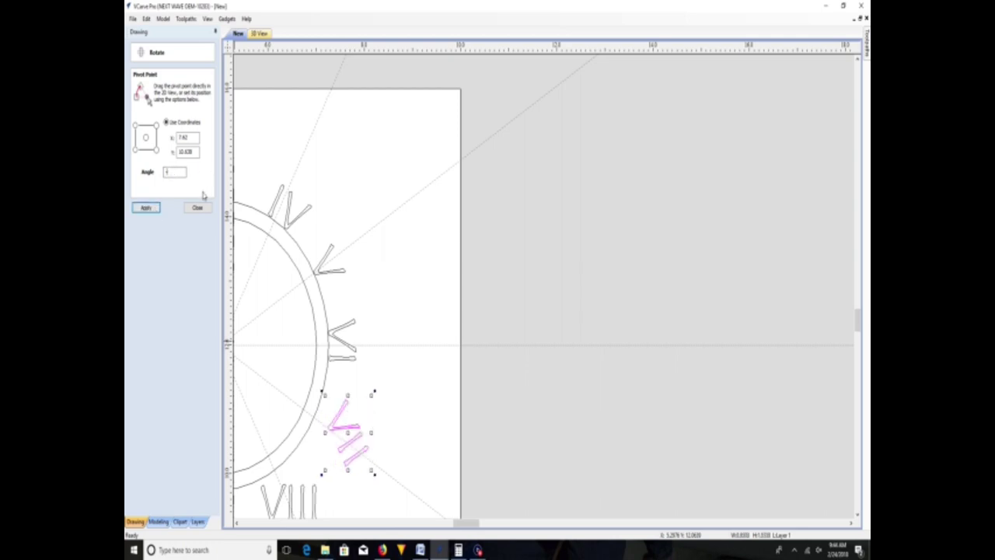
# - Rotate VII by -30 degrees twice and move its base onto the outer circle at the guide below VI
pyautogui.click(147, 210)
pyautogui.click(147, 208)
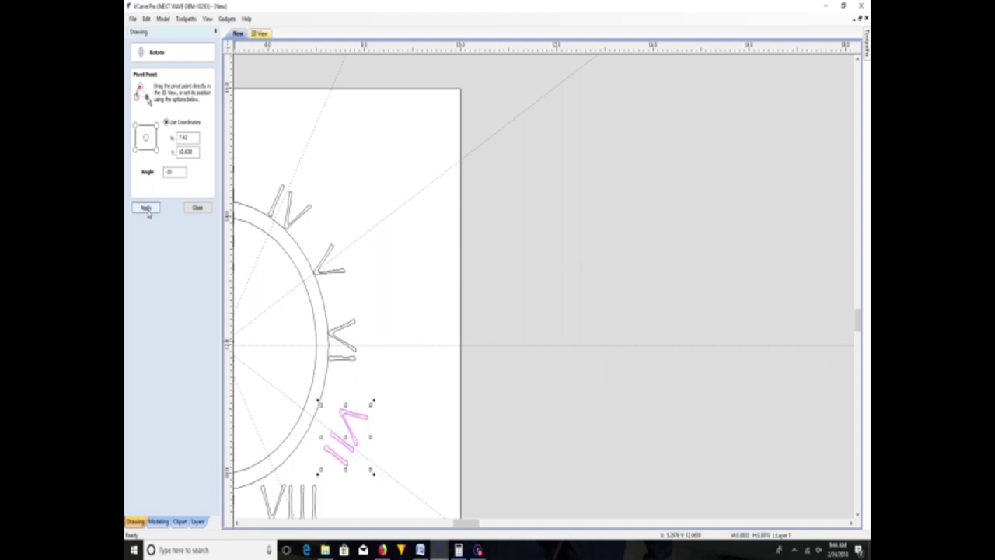
pyautogui.scroll(2, 357, 465)
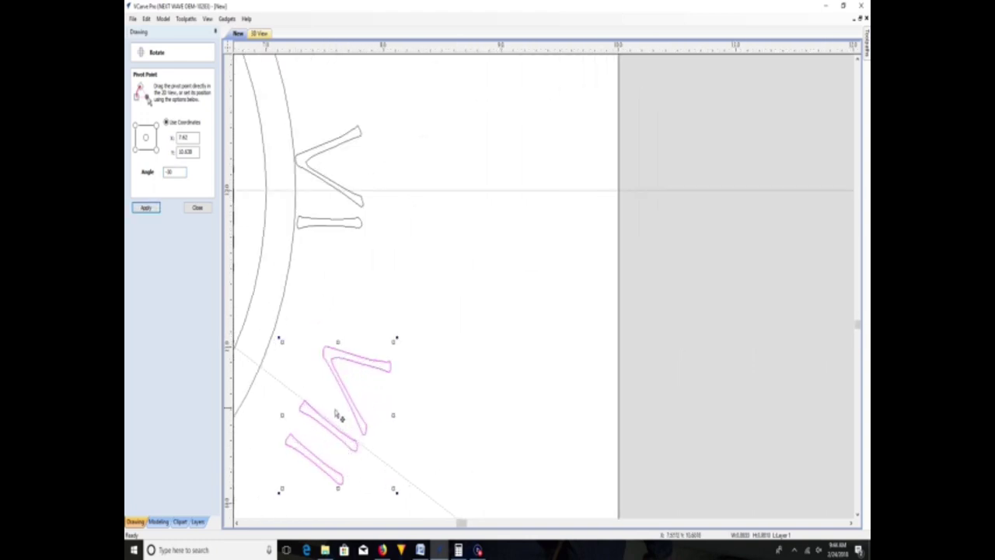
pyautogui.moveTo(338, 412); pyautogui.dragTo(296, 394)
# - Reduce VII's height to about 0.78 inches, keeping its base along the outer circle on the guide after VI
pyautogui.scroll(-4, 342, 424)
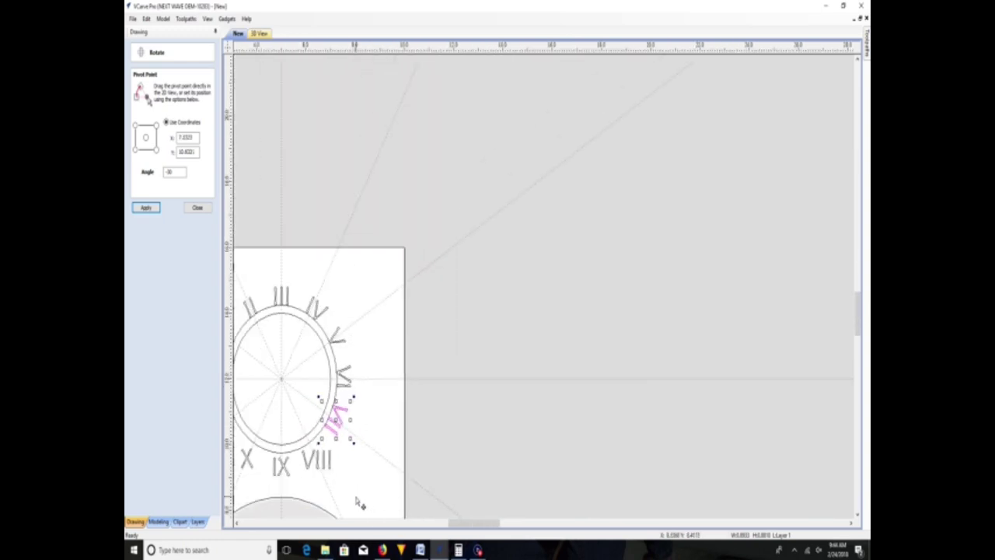
pyautogui.scroll(3, 349, 477)
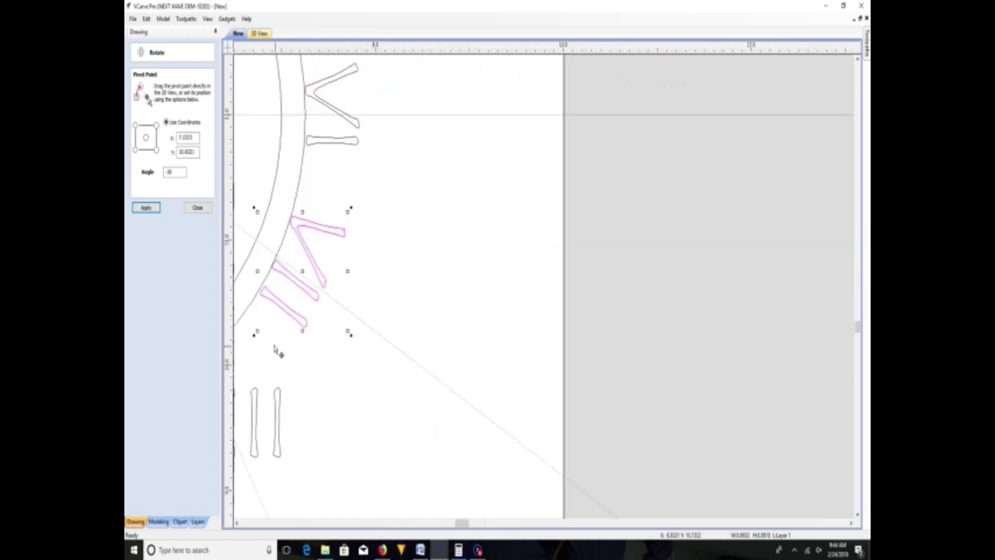
pyautogui.moveTo(315, 339)
pyautogui.mouseDown()
pyautogui.moveTo(306, 322)
pyautogui.moveTo(315, 327)
pyautogui.mouseUp()
pyautogui.moveTo(318, 214)
pyautogui.mouseDown()
pyautogui.moveTo(302, 215)
pyautogui.moveTo(310, 226)
pyautogui.mouseUp()
pyautogui.moveTo(304, 265); pyautogui.dragTo(321, 285)
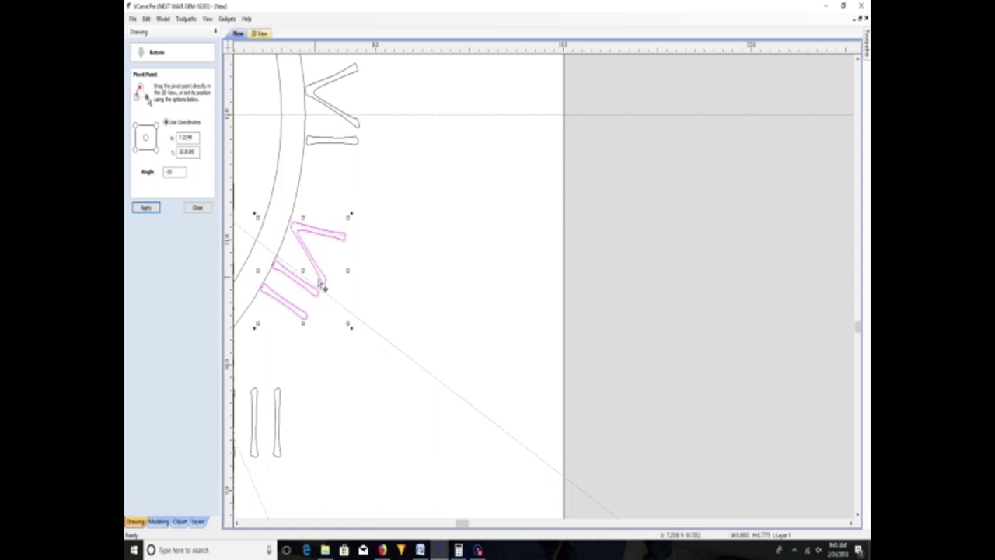
# - Rotate the VIII numeral below the ring in -30° increments until it is turned over and angled along its dashed guide line
pyautogui.scroll(-3, 320, 292)
pyautogui.click(289, 348)
pyautogui.scroll(-3, 284, 345)
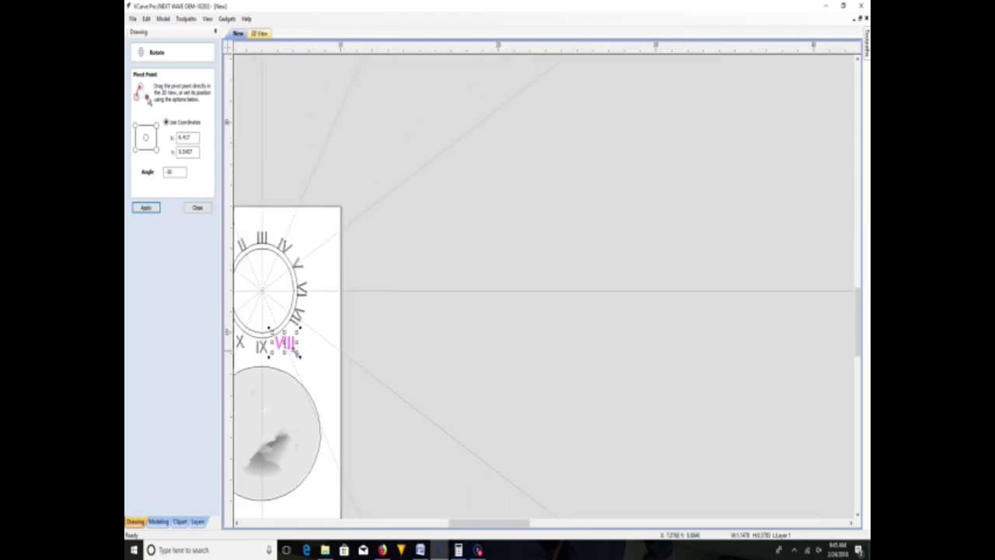
pyautogui.scroll(4, 251, 295)
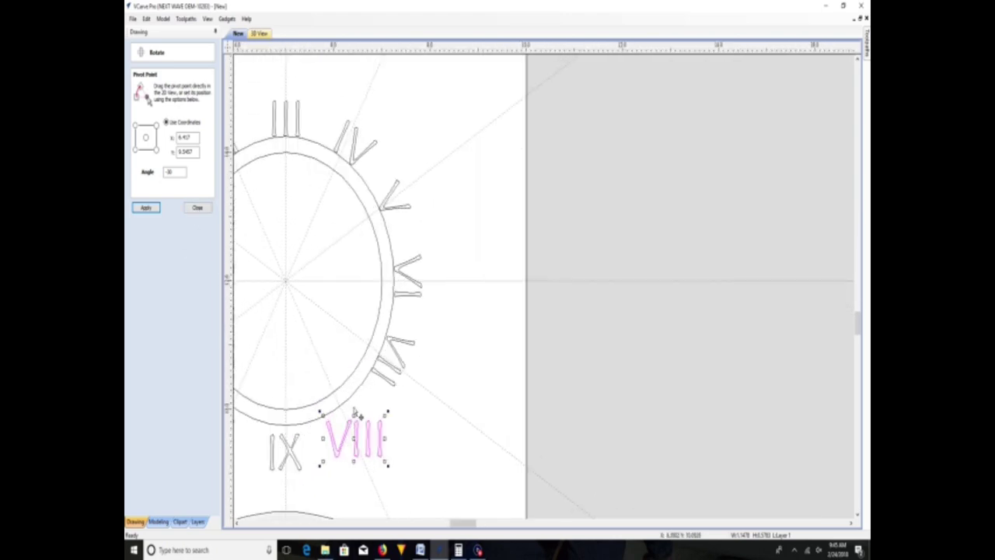
pyautogui.click(147, 208)
pyautogui.click(150, 209)
pyautogui.click(147, 207)
pyautogui.click(147, 207)
pyautogui.click(147, 207)
pyautogui.click(147, 208)
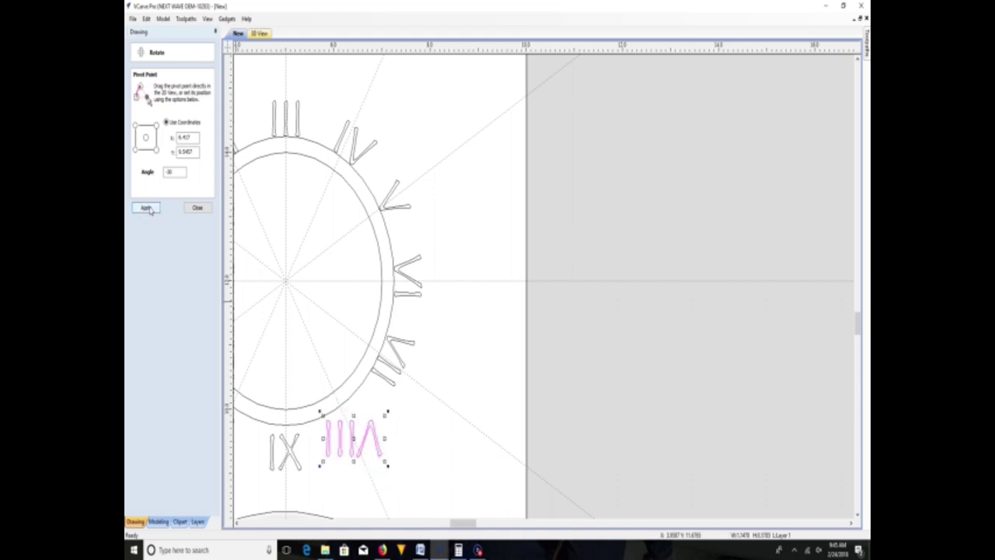
pyautogui.click(147, 207)
# - Move the VIII against the ring's outer edge at its guide line and begin correcting its rotation in -1° increments
pyautogui.moveTo(320, 441); pyautogui.dragTo(354, 430)
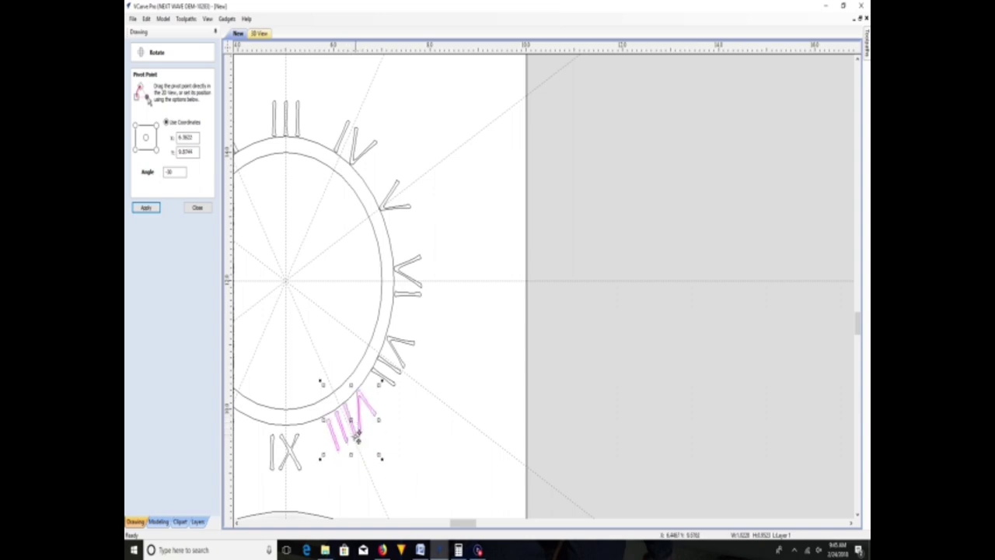
pyautogui.moveTo(378, 419); pyautogui.dragTo(323, 383)
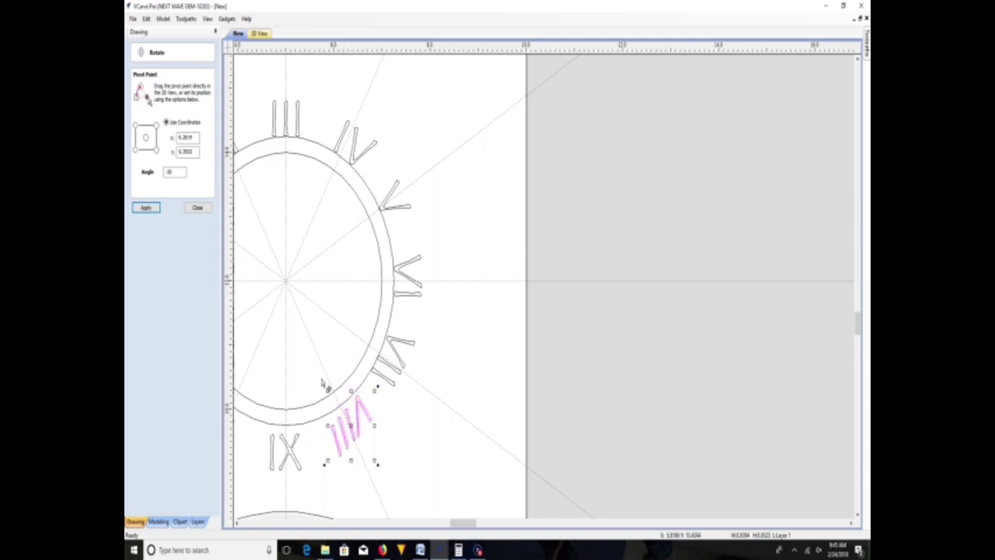
pyautogui.doubleClick(169, 171)
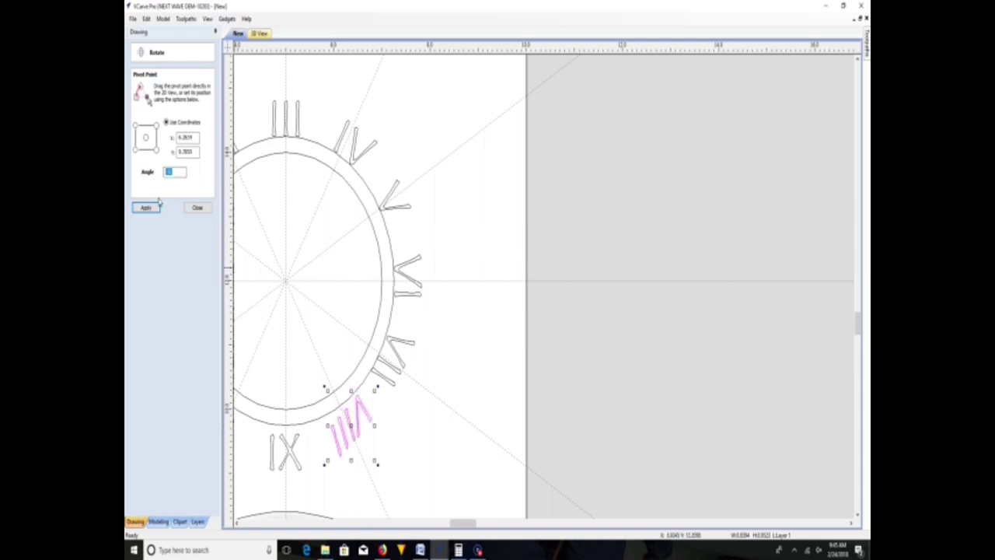
pyautogui.write('1')
pyautogui.click(151, 207)
pyautogui.click(154, 207)
# - Reposition the VIII so it touches the ring's outer edge, applying further -1° rotations between the moves
pyautogui.scroll(5, 366, 436)
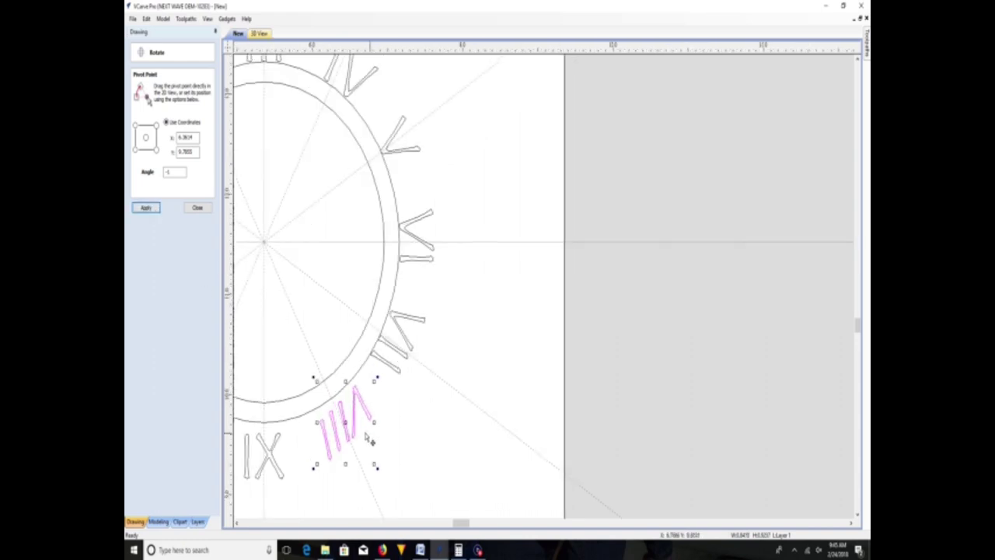
pyautogui.moveTo(313, 400); pyautogui.dragTo(307, 381)
pyautogui.click(145, 208)
pyautogui.click(144, 209)
pyautogui.moveTo(303, 380); pyautogui.dragTo(304, 385)
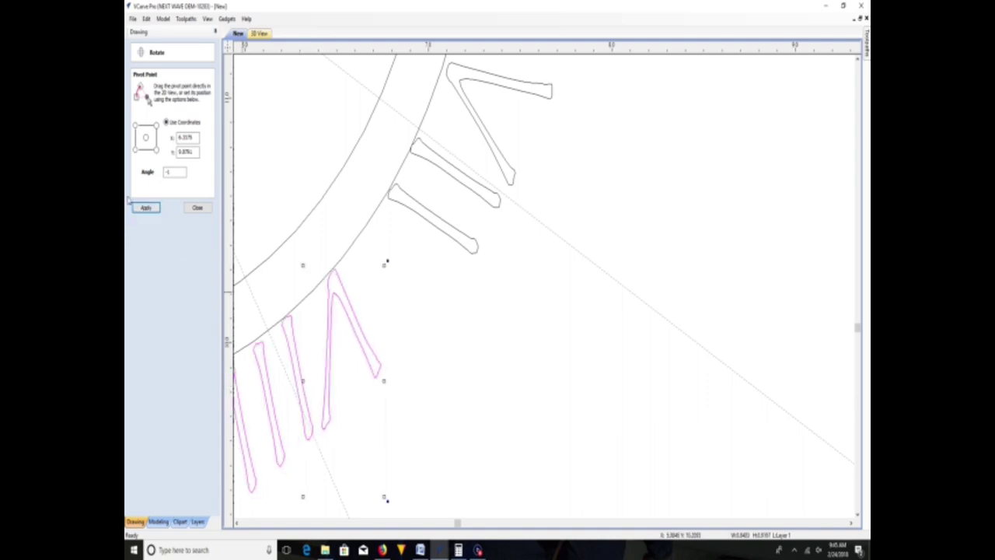
# - Reselect the VIII and fine-tune its angle at the ring with several more -1° rotations
pyautogui.click(237, 523)
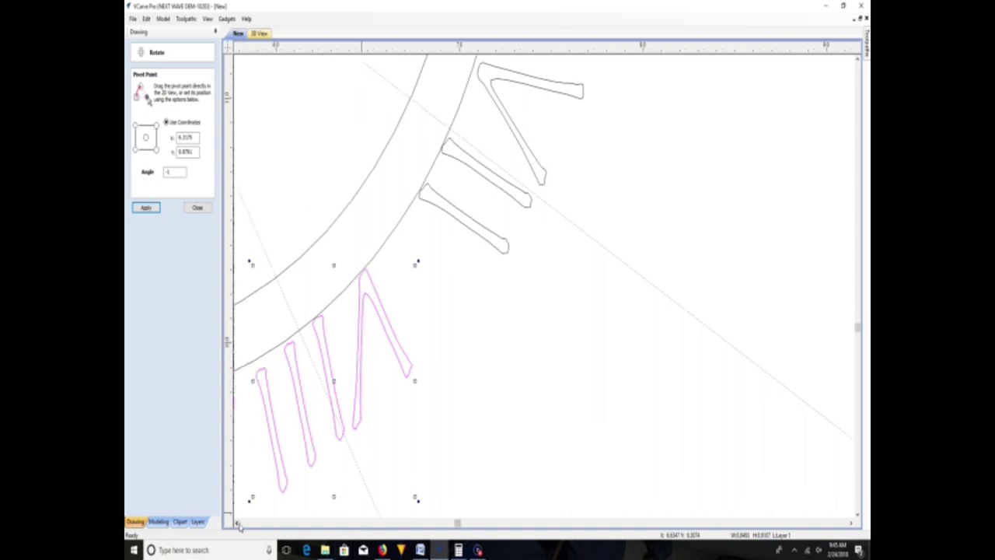
pyautogui.click(237, 523)
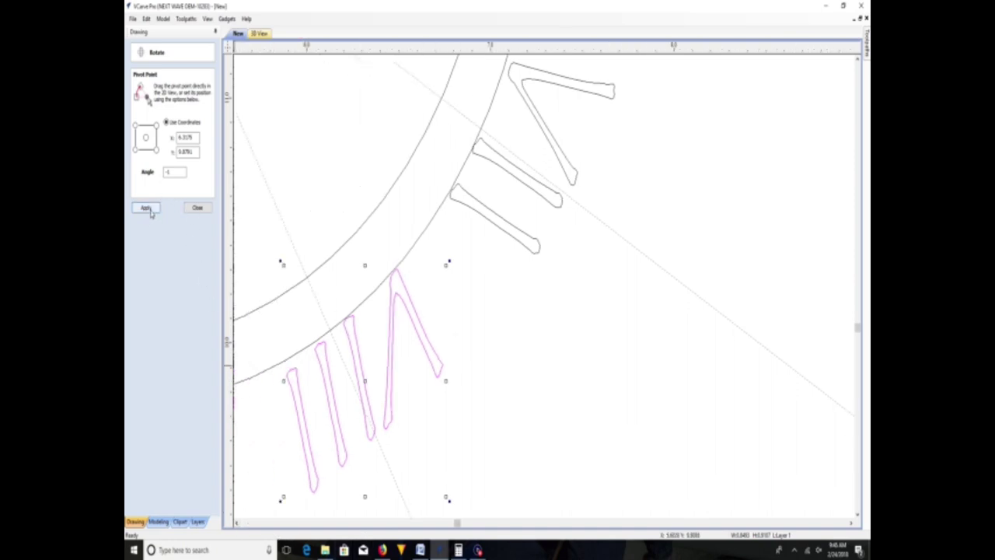
pyautogui.click(289, 382)
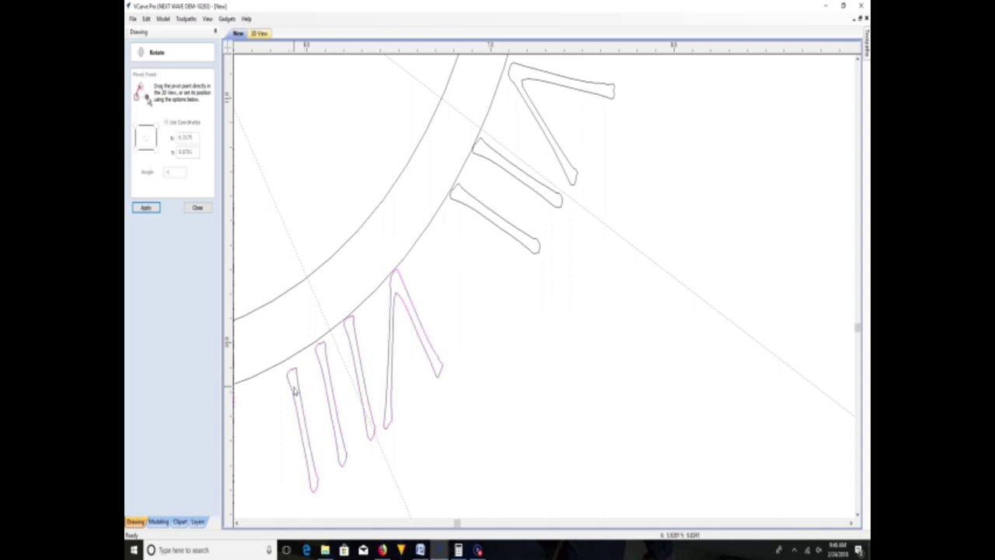
pyautogui.click(293, 395)
pyautogui.click(145, 208)
pyautogui.click(146, 207)
pyautogui.click(146, 207)
pyautogui.scroll(-5, 382, 509)
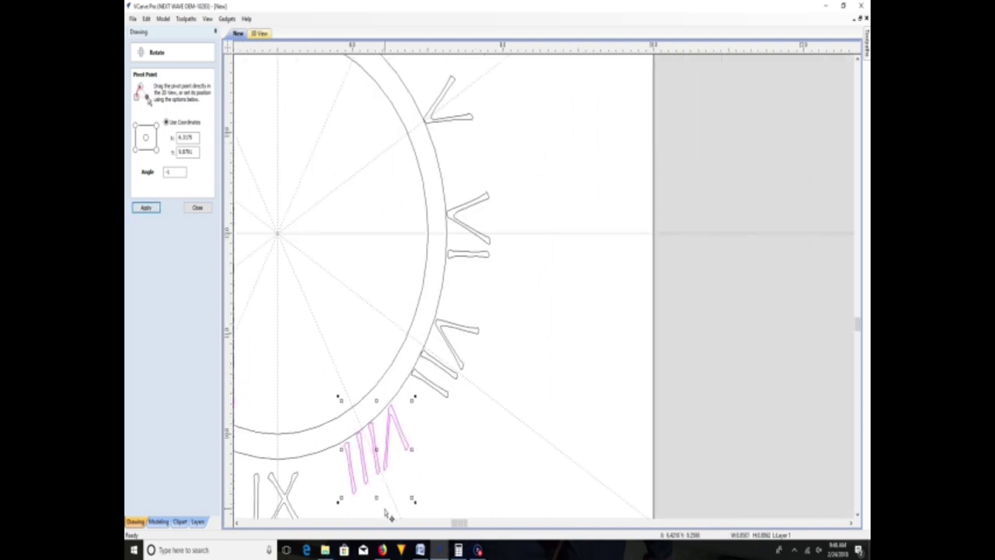
# - Select the IX numeral and move it up along the vertical guide line to just below the ring
pyautogui.scroll(5, 378, 509)
pyautogui.click(317, 489)
pyautogui.click(317, 490)
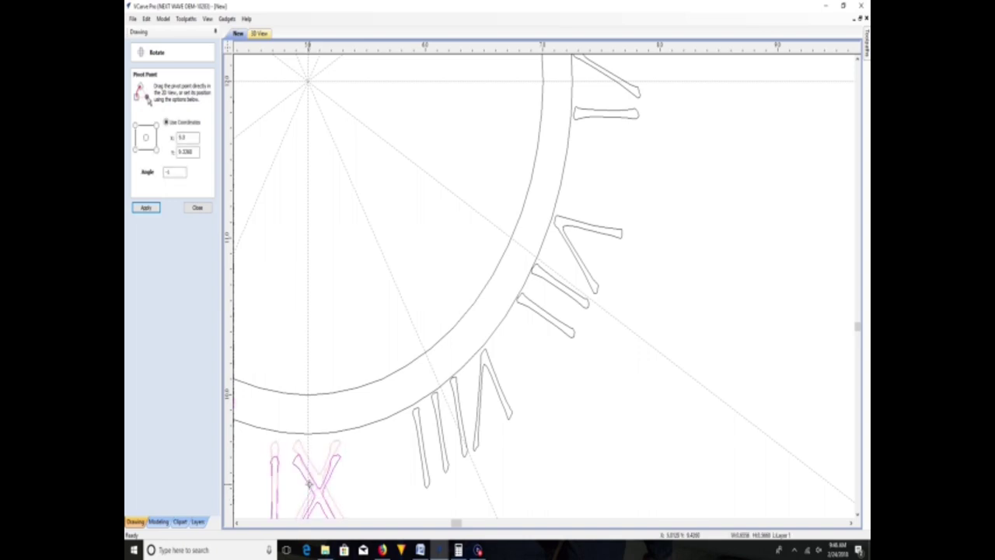
pyautogui.scroll(-3, 308, 483)
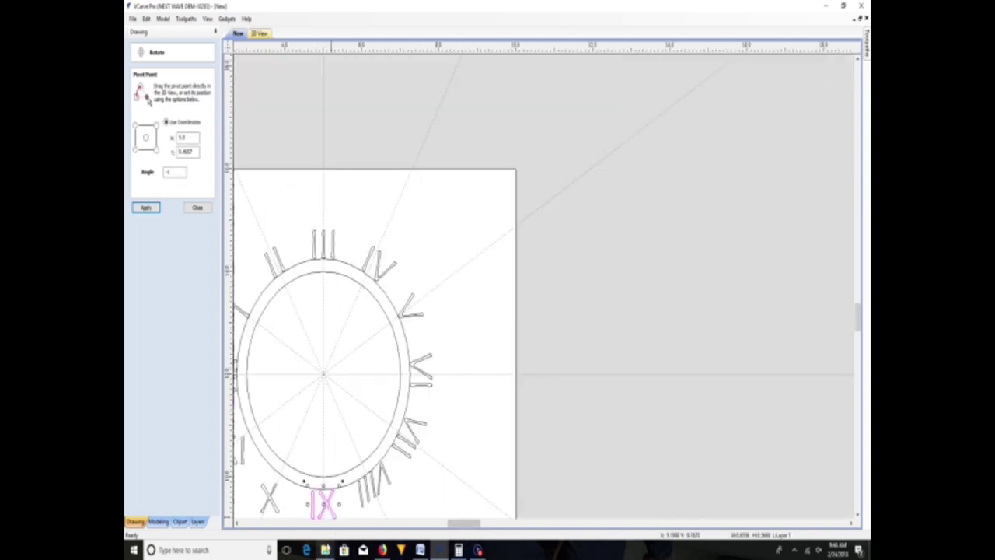
pyautogui.scroll(-3, 859, 311)
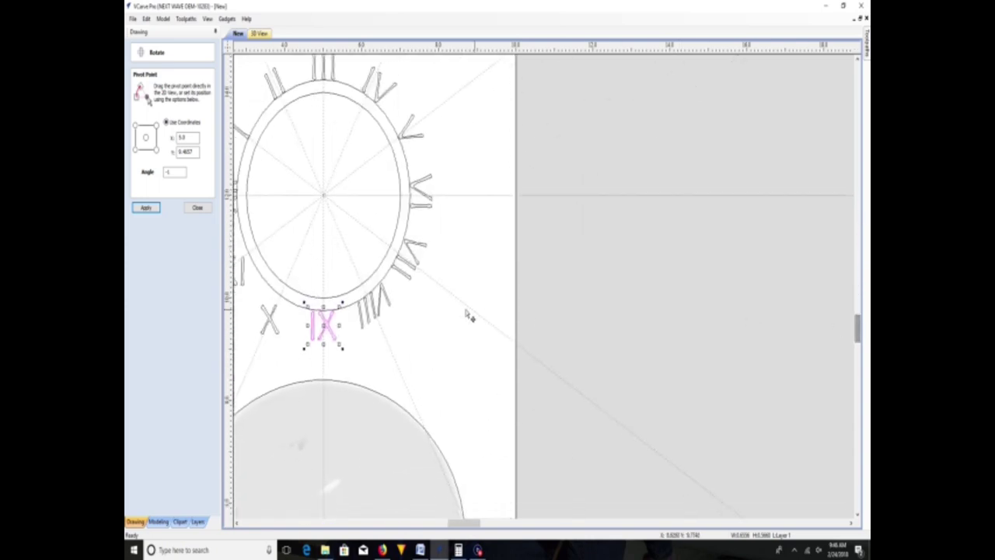
# - Rotate the IX numeral by 180°
pyautogui.doubleClick(175, 172)
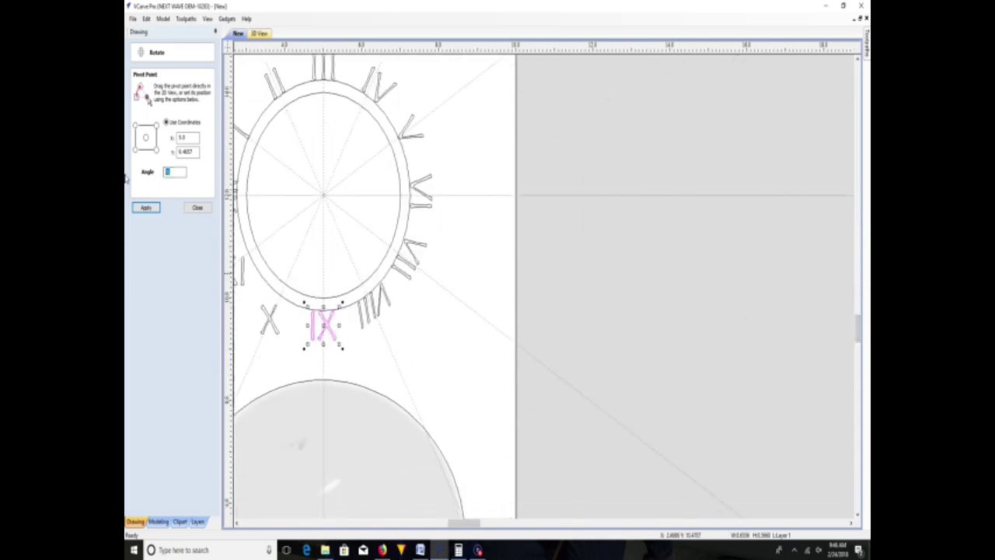
pyautogui.press('BackSpace')
pyautogui.click(138, 208)
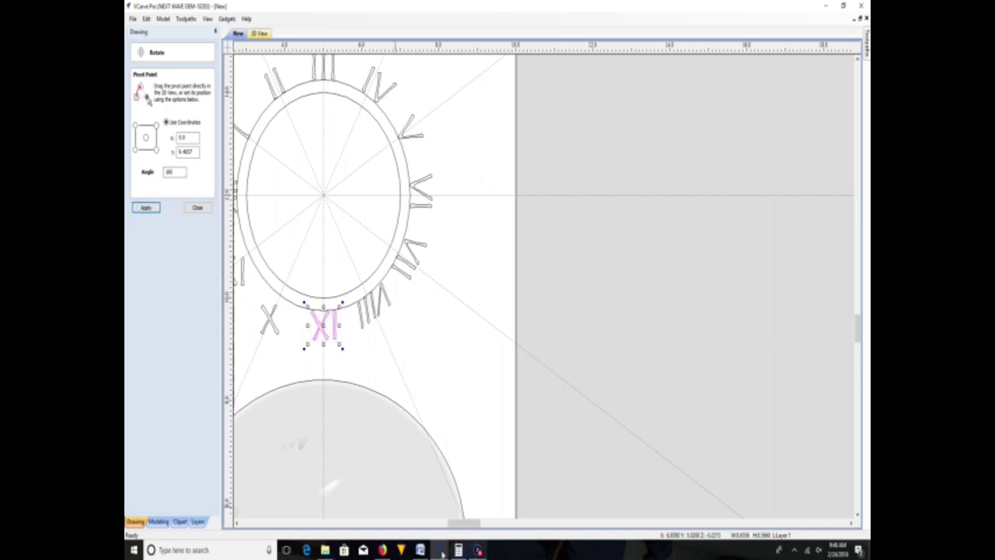
# - Check the Roman numeral clock reference images in Firefox and return to VCarve Pro
pyautogui.click(383, 549)
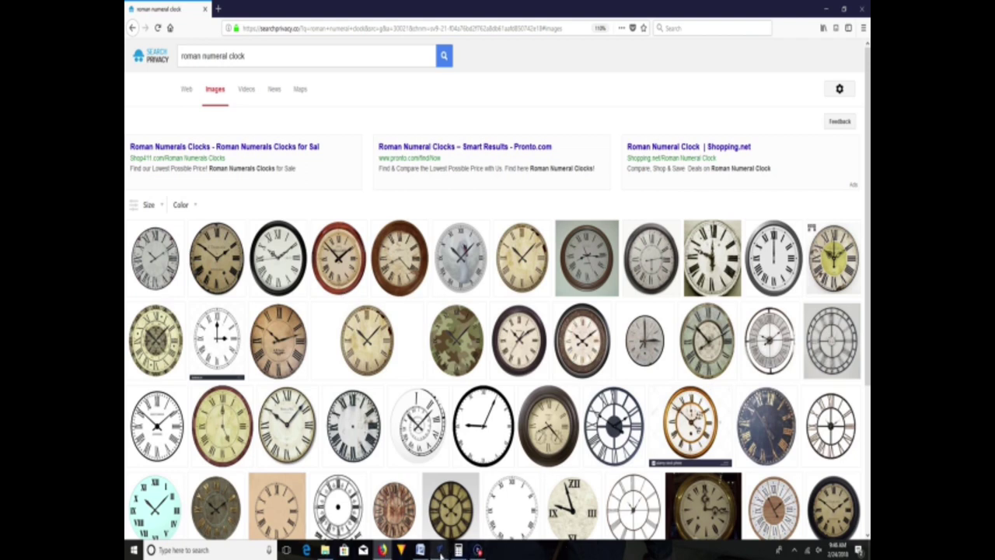
pyautogui.moveTo(439, 550)
pyautogui.click(527, 516)
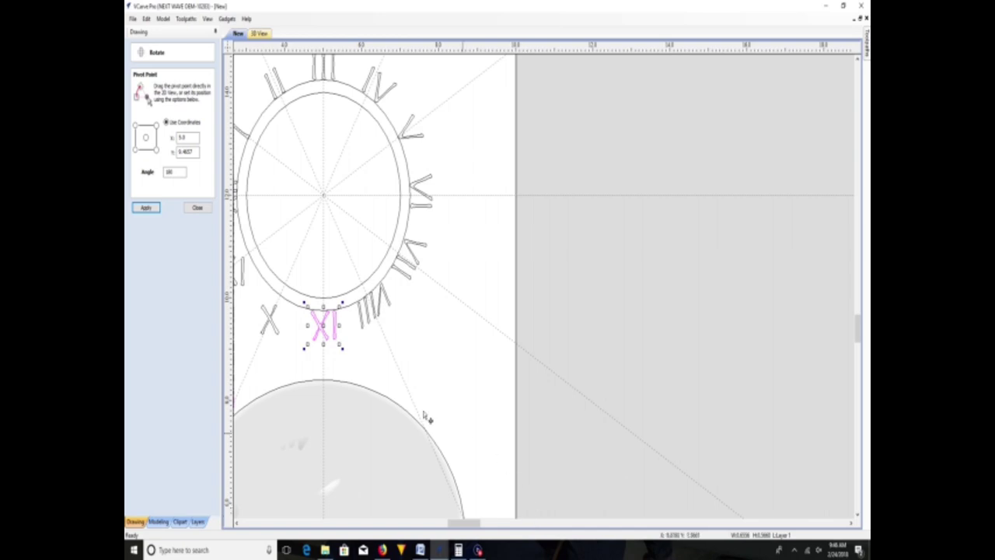
# - Nudge the upside-down IX slightly downward from the ring, keeping it centred on the vertical guide line
pyautogui.scroll(3, 331, 335)
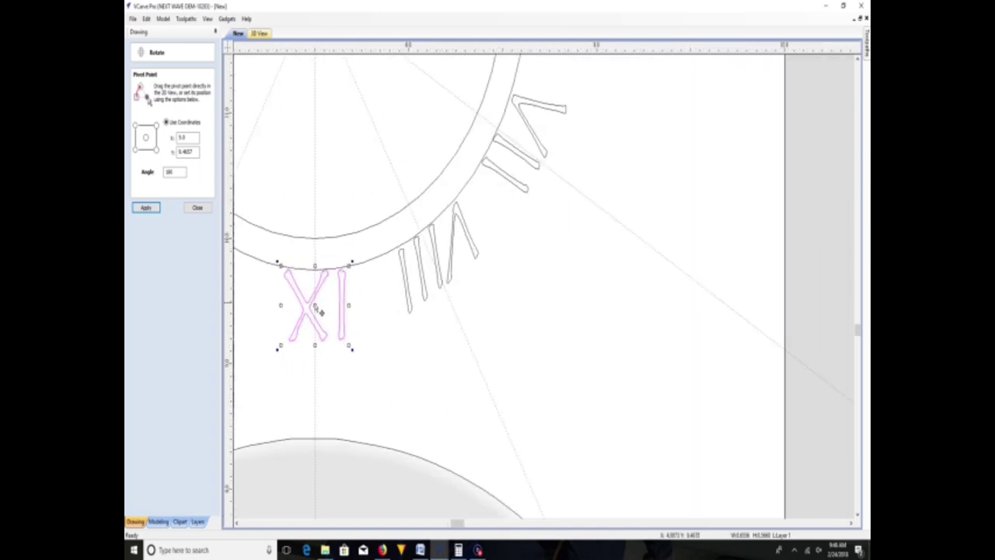
pyautogui.moveTo(312, 303); pyautogui.dragTo(317, 305)
pyautogui.scroll(-5, 311, 348)
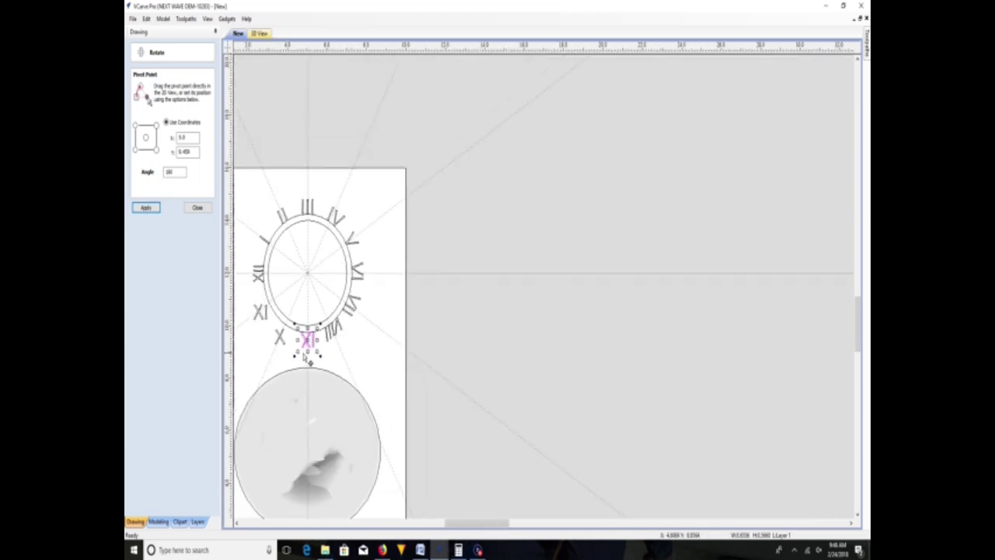
pyautogui.click(287, 336)
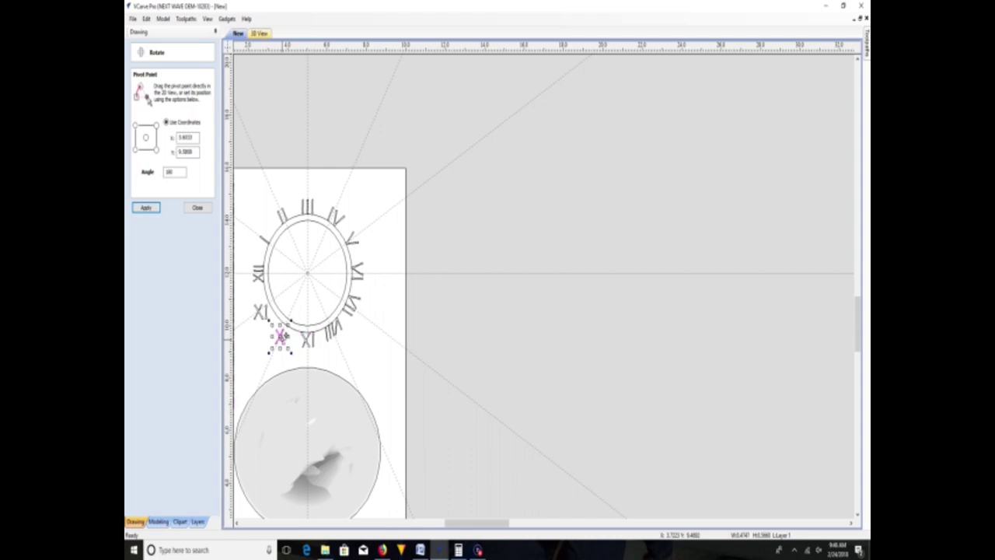
pyautogui.moveTo(184, 172); pyautogui.dragTo(147, 172)
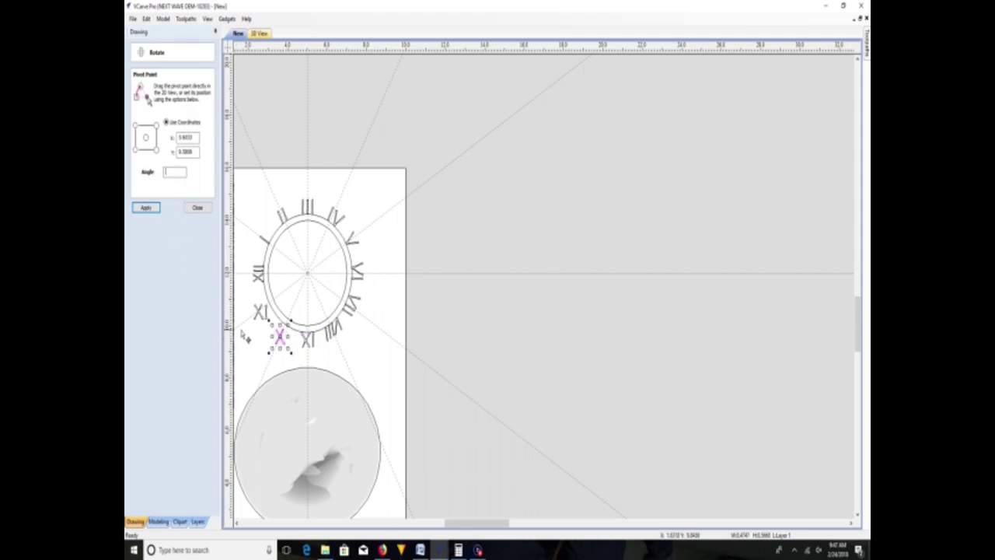
pyautogui.write('6')
pyautogui.click(199, 209)
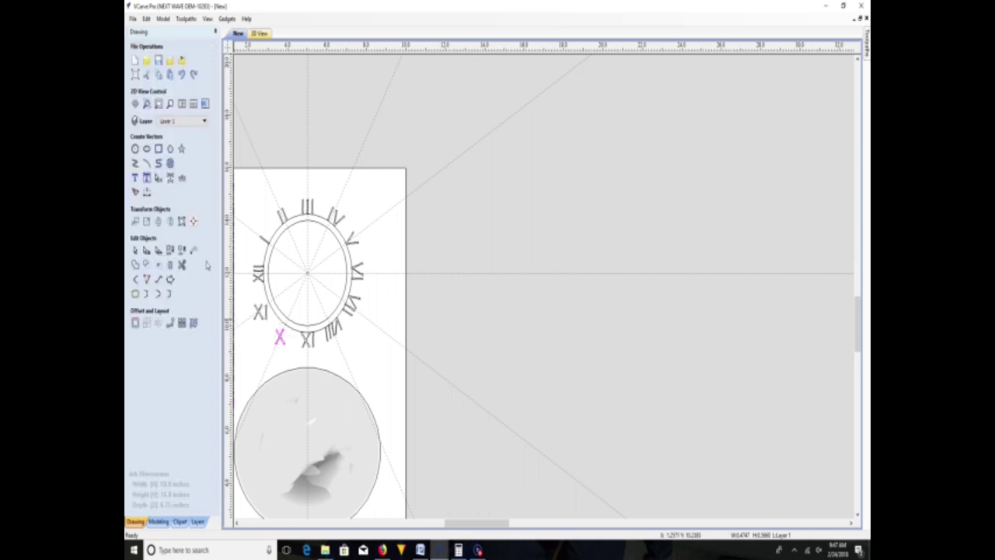
# - Rotate the X numeral freehand until one stroke is nearly vertical, and move it to the ring's edge at its guide line
pyautogui.click(280, 338)
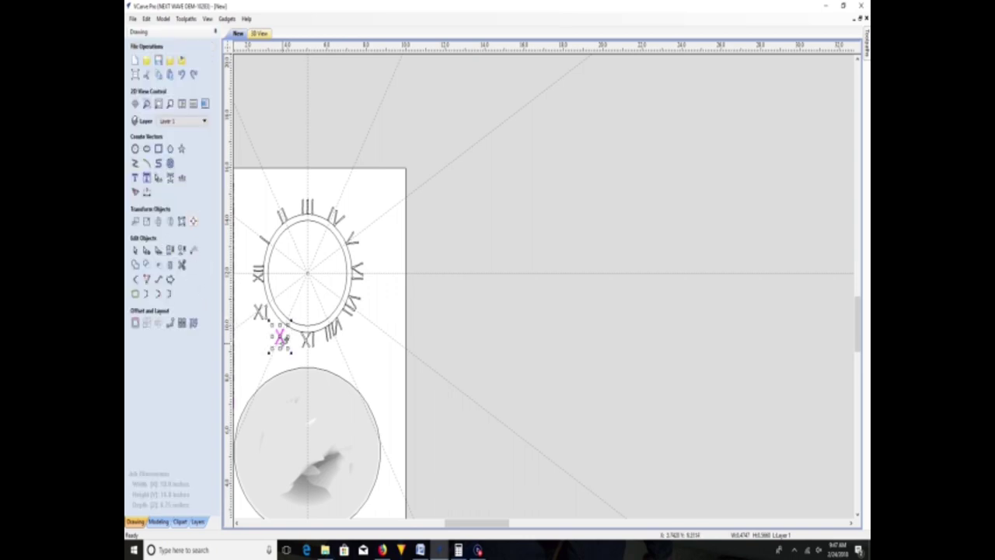
pyautogui.click(281, 336)
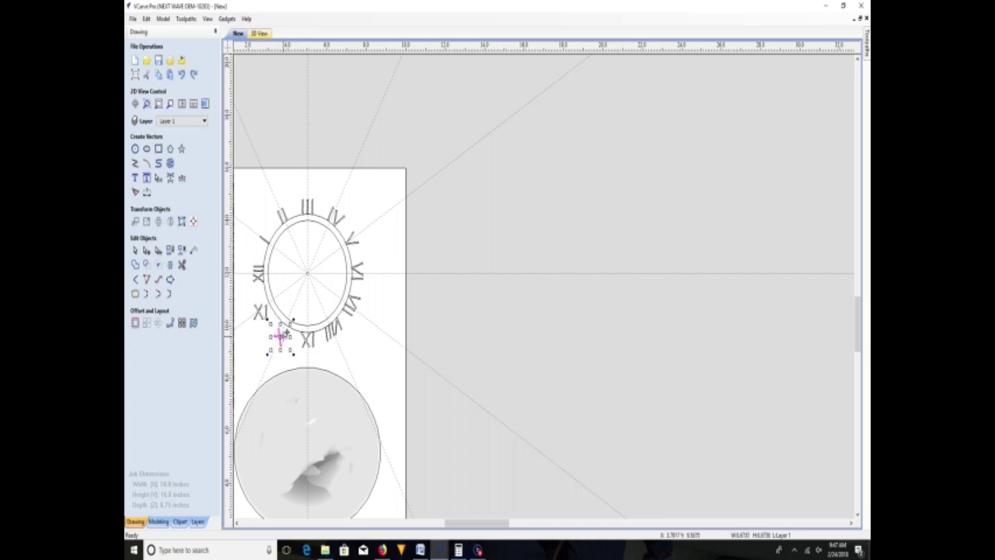
pyautogui.scroll(3, 285, 334)
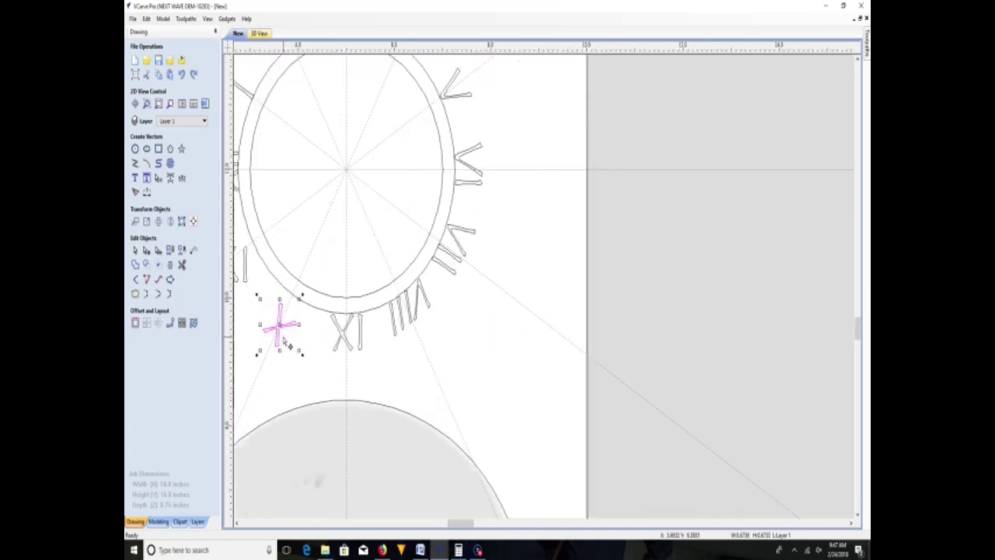
pyautogui.moveTo(280, 323); pyautogui.dragTo(286, 309)
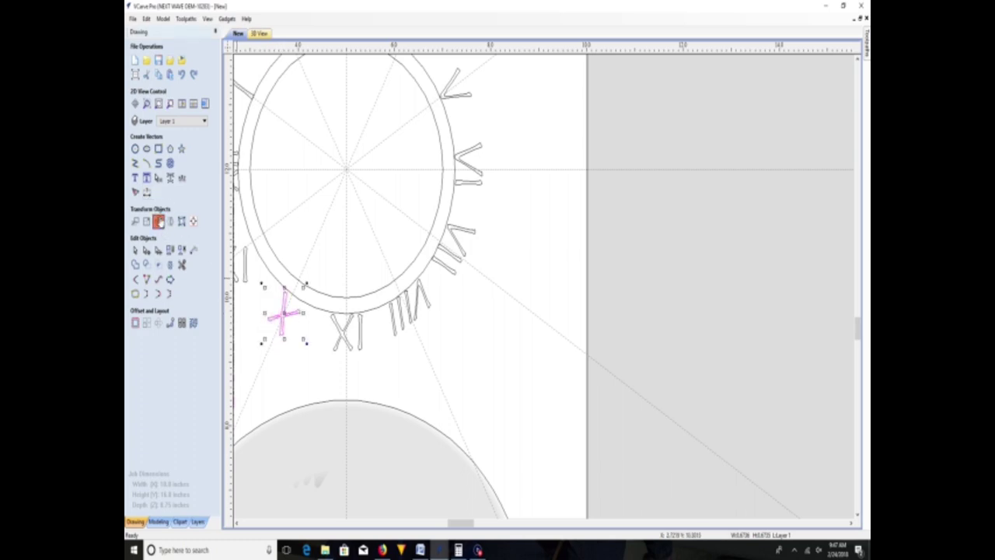
# - Rotate the X numeral in 1° increments with the Rotate tool to align it with its guide line
pyautogui.click(147, 221)
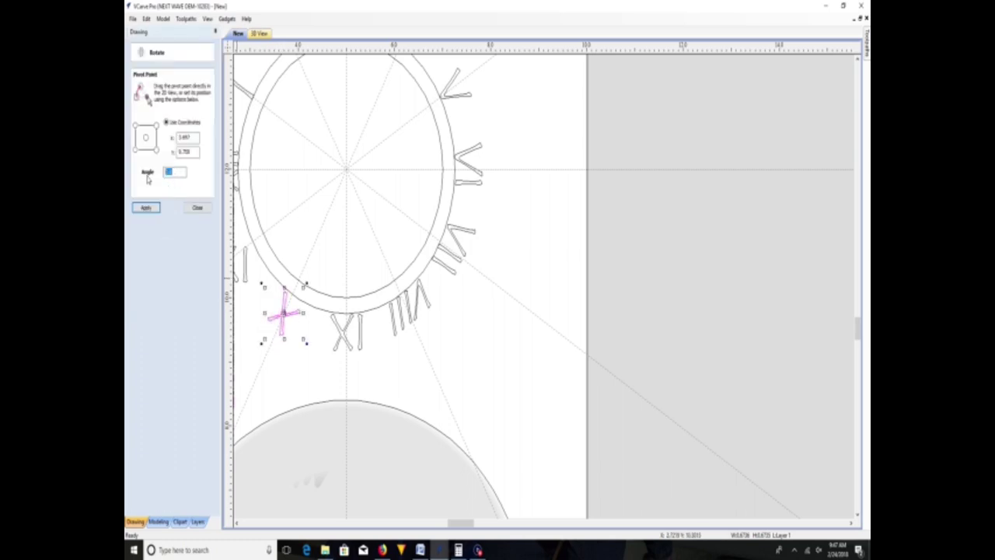
pyautogui.click(154, 210)
pyautogui.click(153, 210)
pyautogui.click(153, 210)
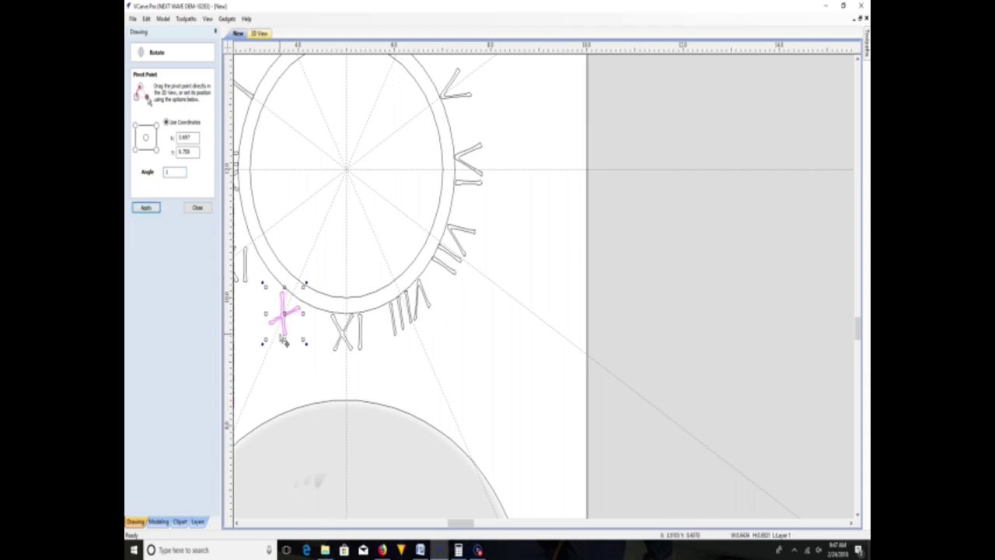
# - Move the X tight against the ring's outer edge and fine-tune its angle with further 1° rotations and a small nudge
pyautogui.scroll(1, 285, 326)
pyautogui.moveTo(303, 286); pyautogui.dragTo(292, 275)
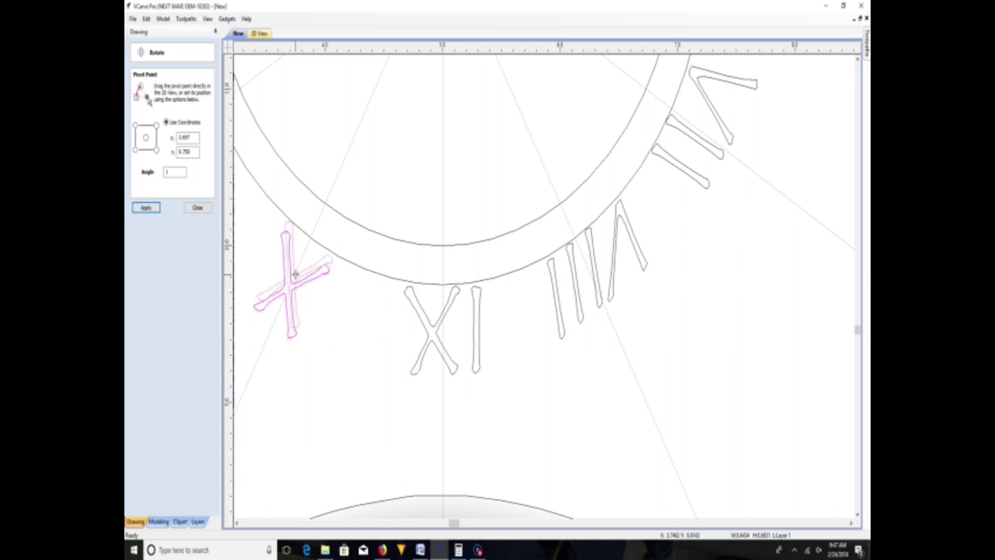
pyautogui.click(146, 209)
pyautogui.click(146, 209)
pyautogui.click(146, 209)
pyautogui.moveTo(298, 272)
pyautogui.mouseDown()
pyautogui.moveTo(304, 285)
pyautogui.moveTo(300, 276)
pyautogui.mouseUp()
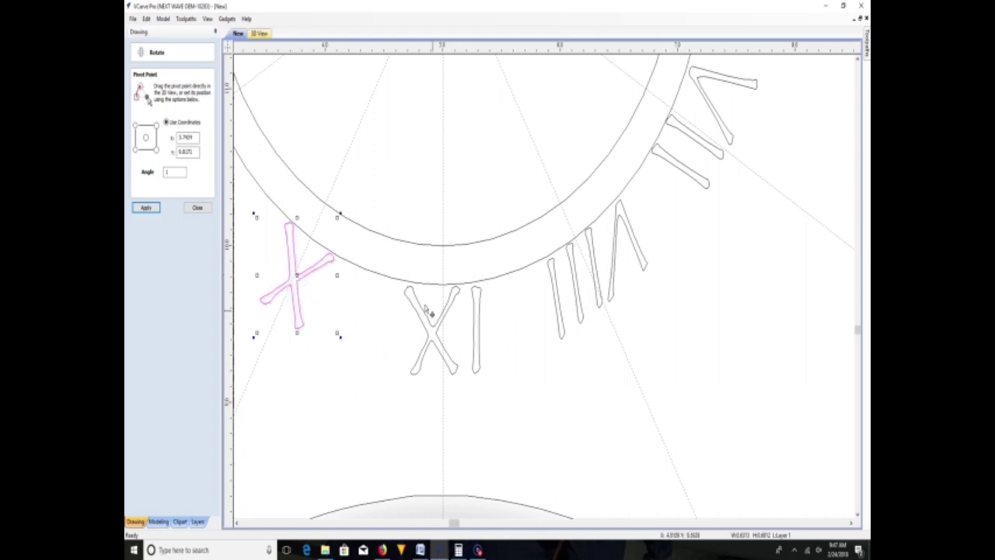
# - Rotate the XI numeral freehand to roughly follow its guide line and move it closer to the ring's outer edge
pyautogui.scroll(-3, 365, 353)
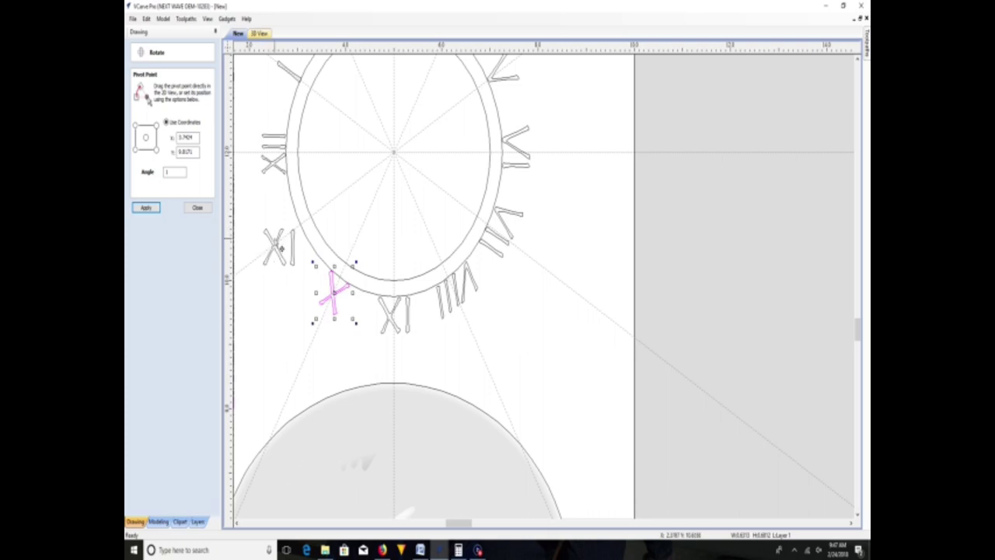
pyautogui.click(281, 246)
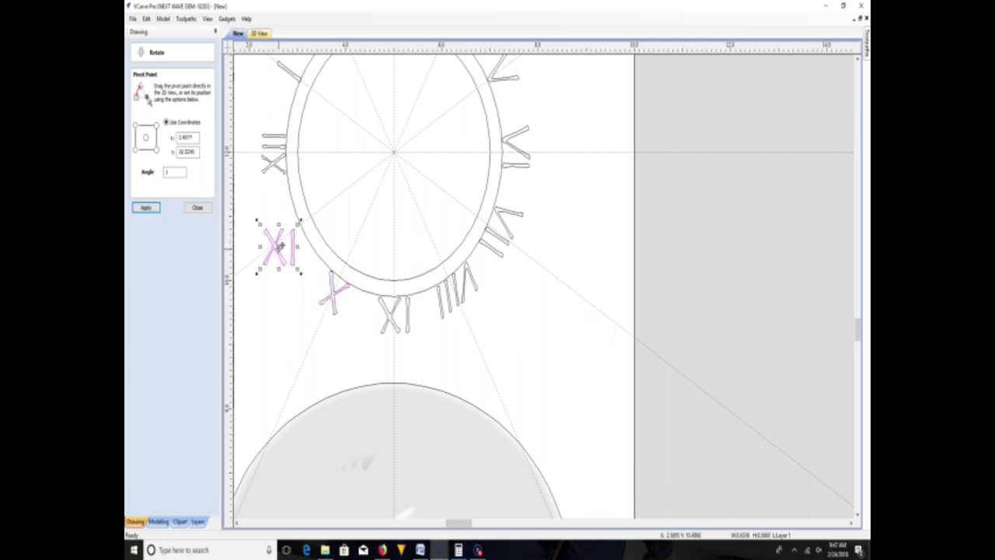
pyautogui.click(195, 208)
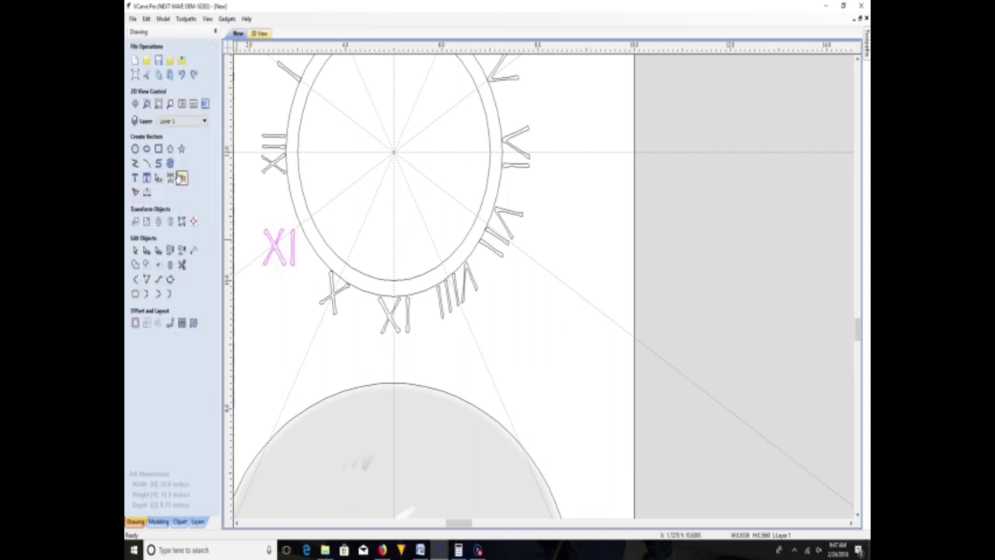
pyautogui.moveTo(283, 264); pyautogui.dragTo(281, 247)
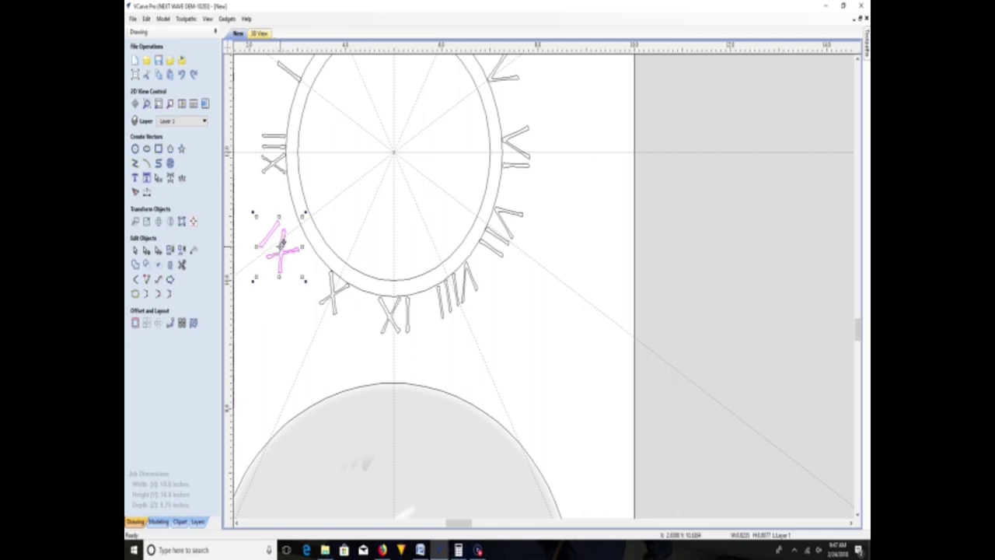
pyautogui.moveTo(281, 246); pyautogui.dragTo(290, 236)
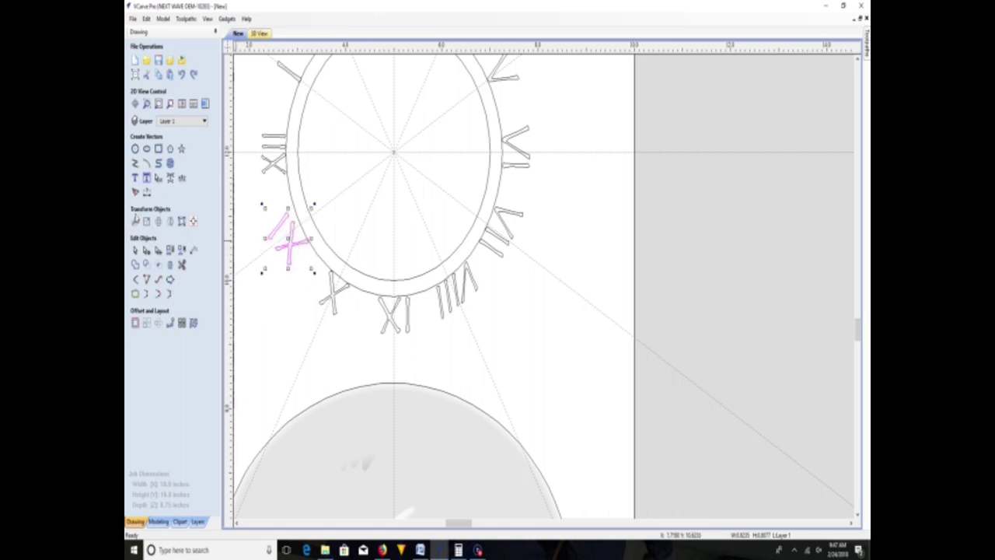
# - Adjust the XI's angle with the Rotate tool using 15° and then -15°, and move it against the ring's outer edge
pyautogui.click(158, 221)
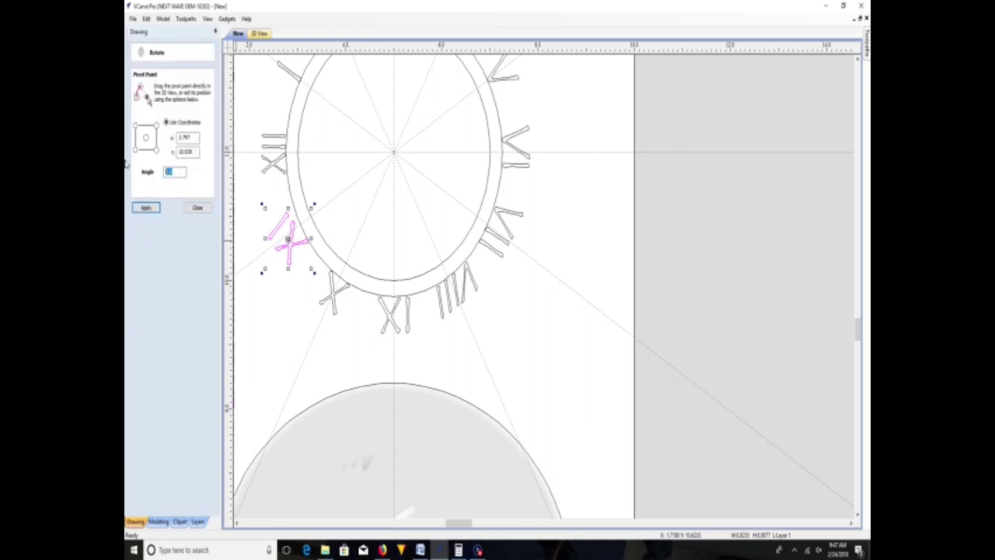
pyautogui.write('1')
pyautogui.click(145, 208)
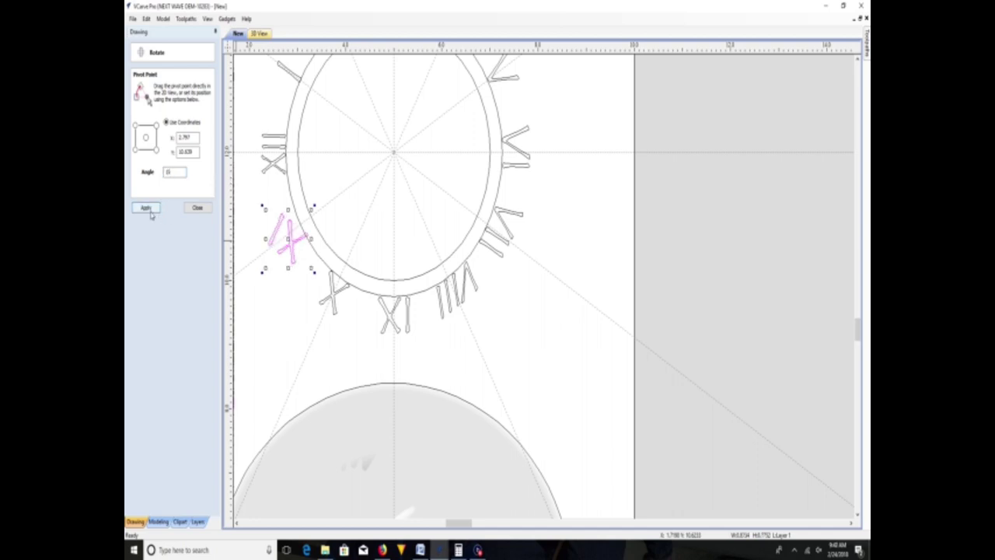
pyautogui.doubleClick(166, 171)
pyautogui.write('-15')
pyautogui.click(147, 209)
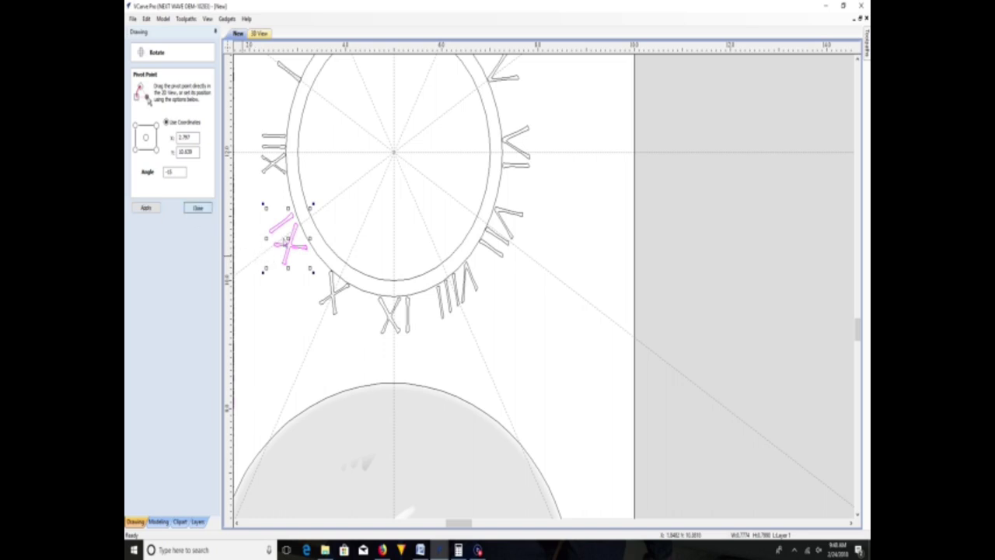
pyautogui.press('Escape')
pyautogui.scroll(4, 287, 242)
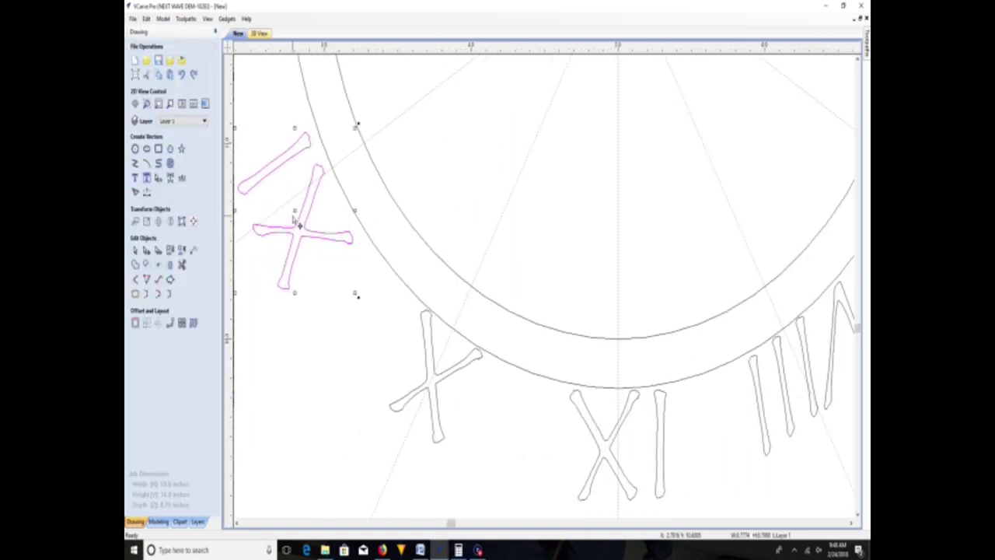
pyautogui.moveTo(295, 207); pyautogui.dragTo(314, 226)
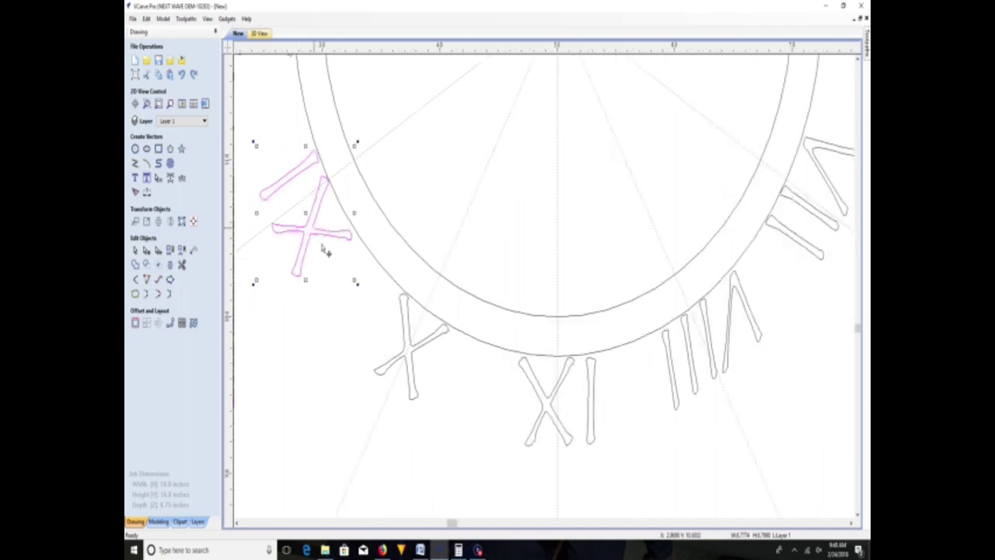
# - Group the two ring circles and move them off the board into the empty area to its right
pyautogui.scroll(-3, 315, 226)
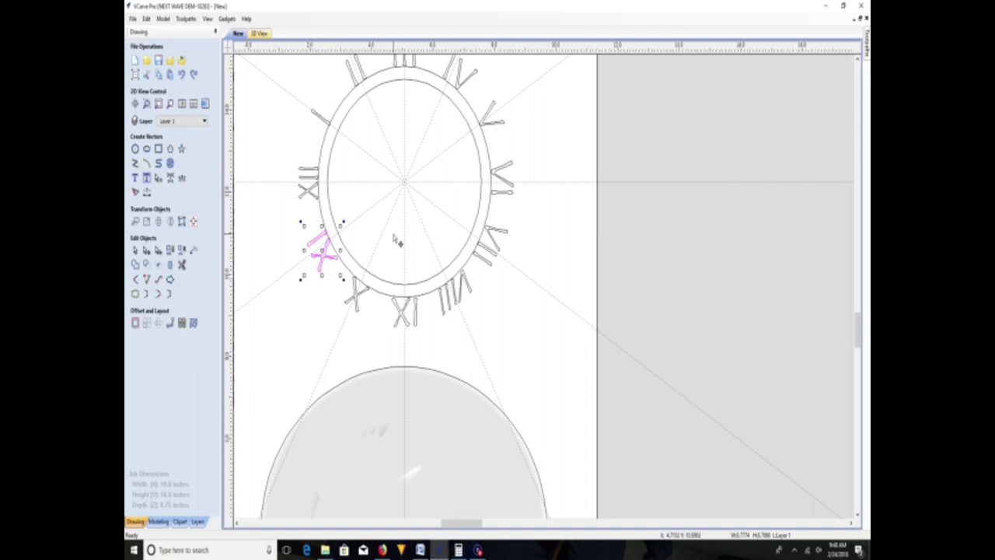
pyautogui.scroll(-3, 396, 238)
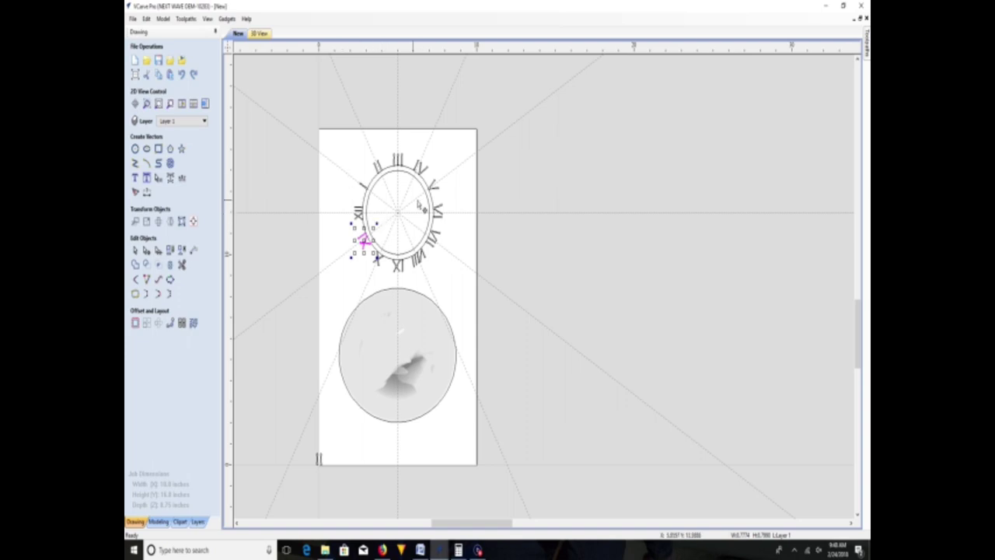
pyautogui.click(374, 185)
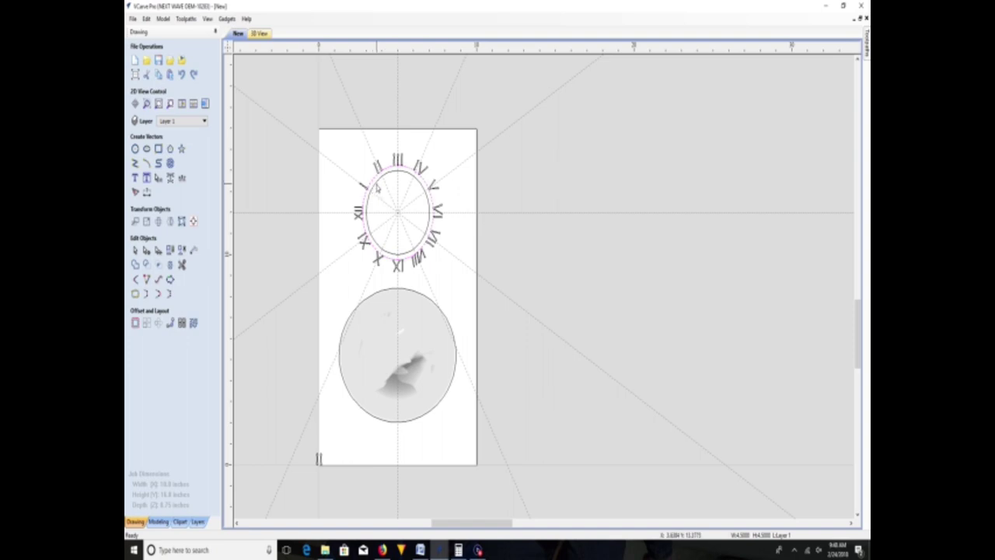
pyautogui.rightClick(376, 186)
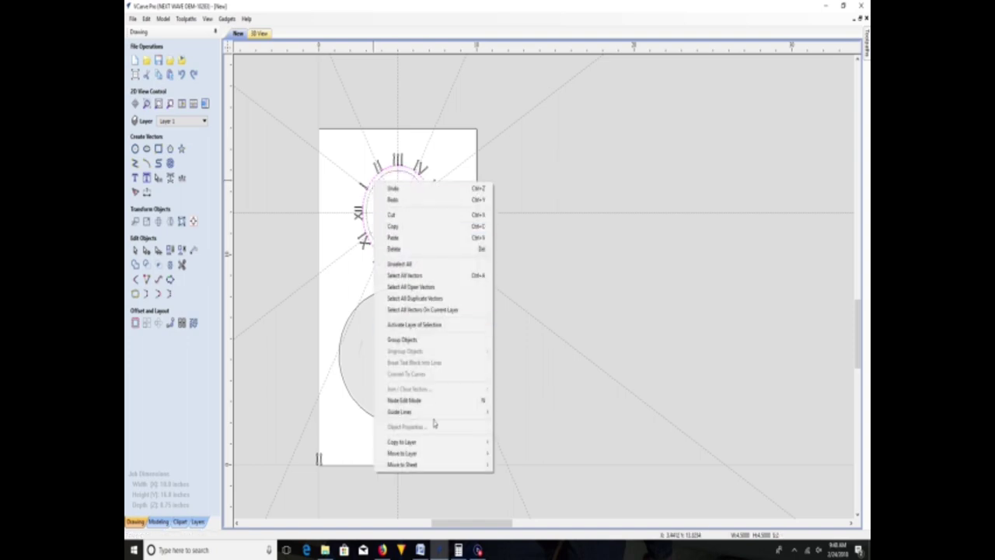
pyautogui.click(404, 340)
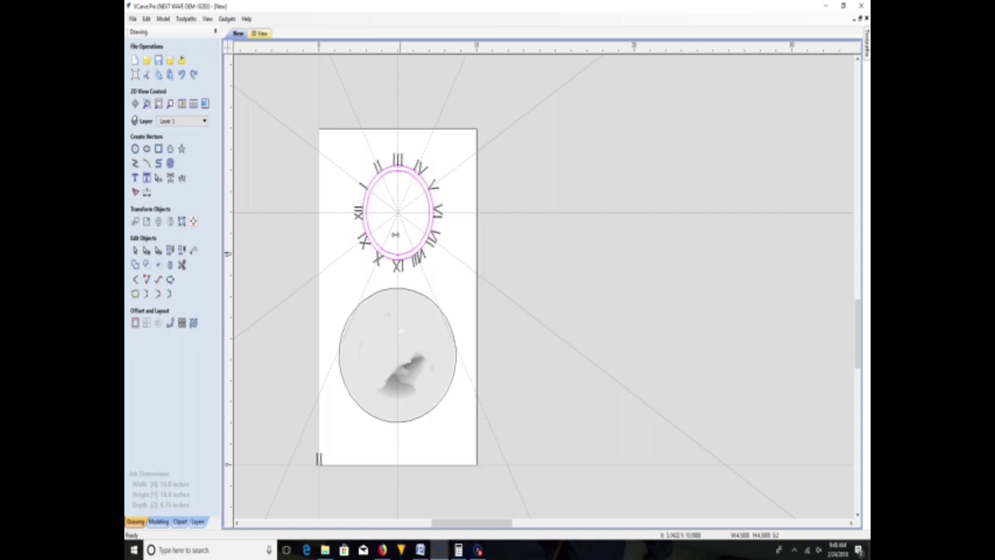
pyautogui.click(378, 180)
pyautogui.moveTo(399, 208); pyautogui.dragTo(631, 227)
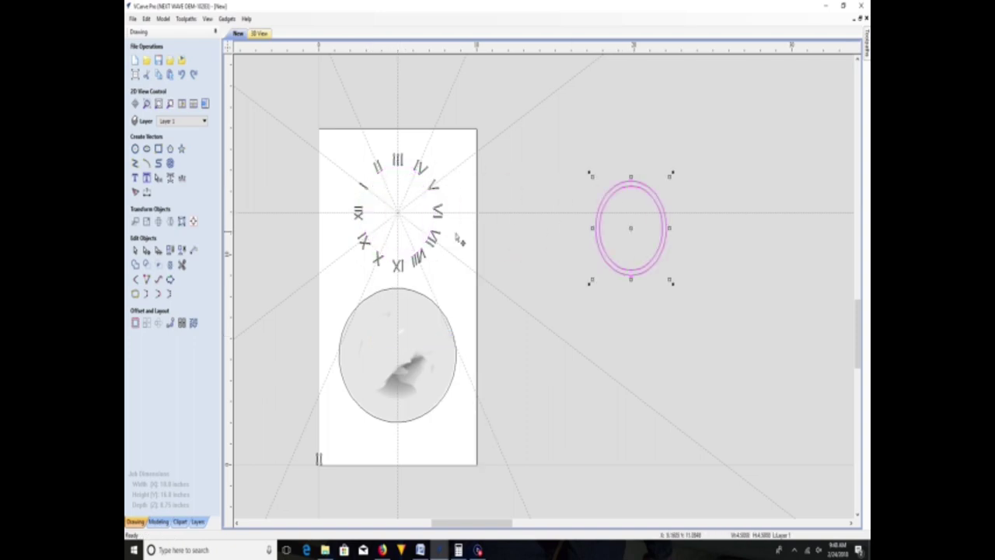
# - Calculate a V-Carve toolpath for all twelve Roman numerals with the flat area clearance tool disabled
pyautogui.scroll(-1, 412, 245)
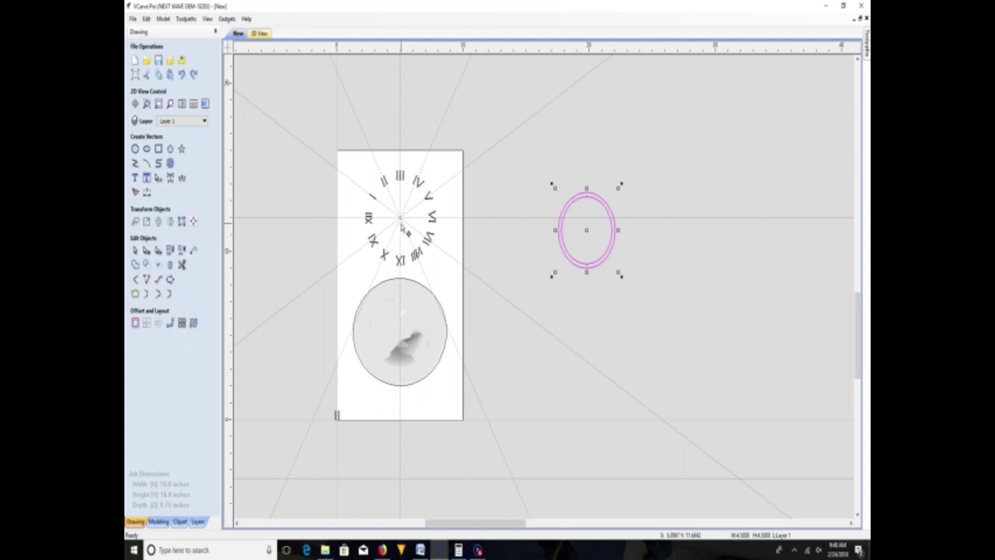
pyautogui.moveTo(339, 166); pyautogui.dragTo(452, 272)
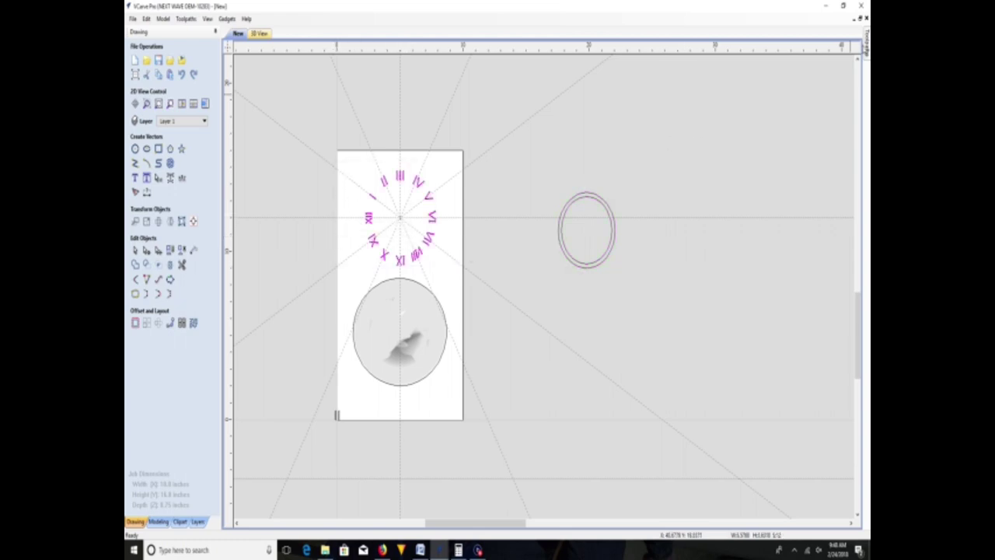
pyautogui.click(865, 47)
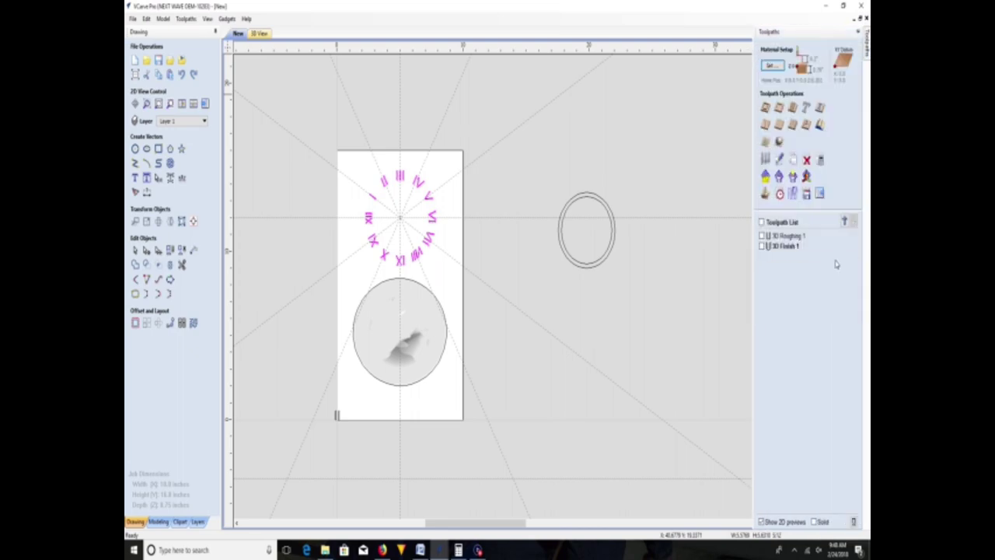
pyautogui.click(765, 125)
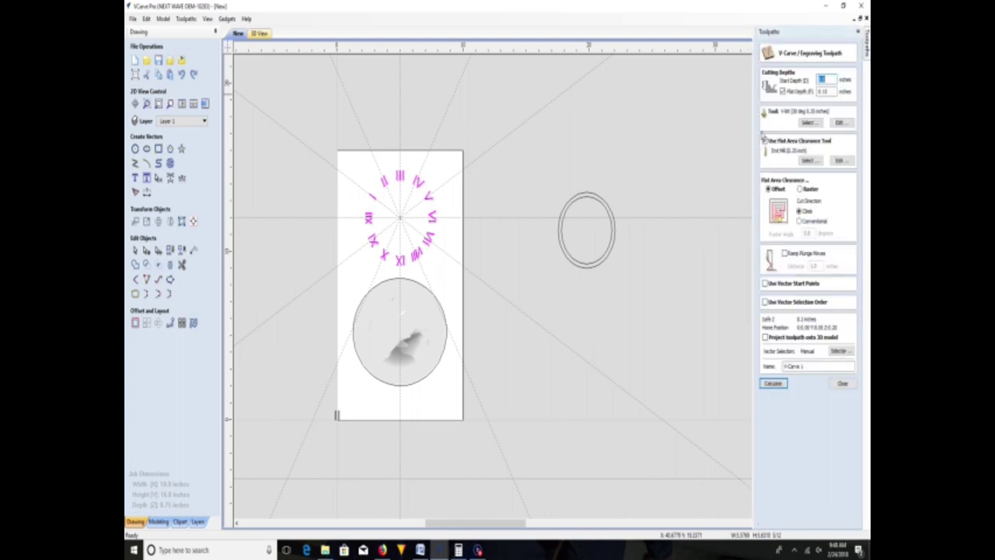
pyautogui.click(765, 141)
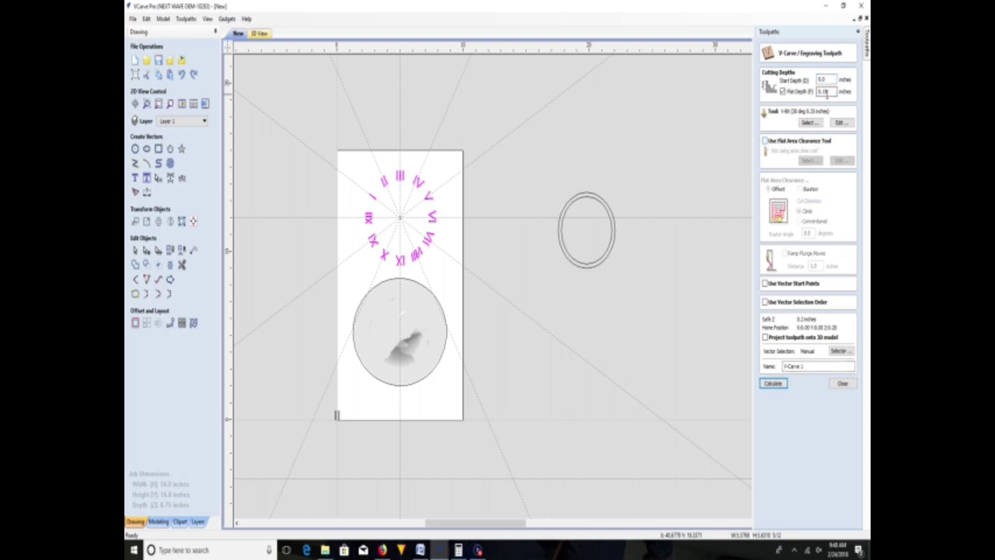
pyautogui.click(769, 385)
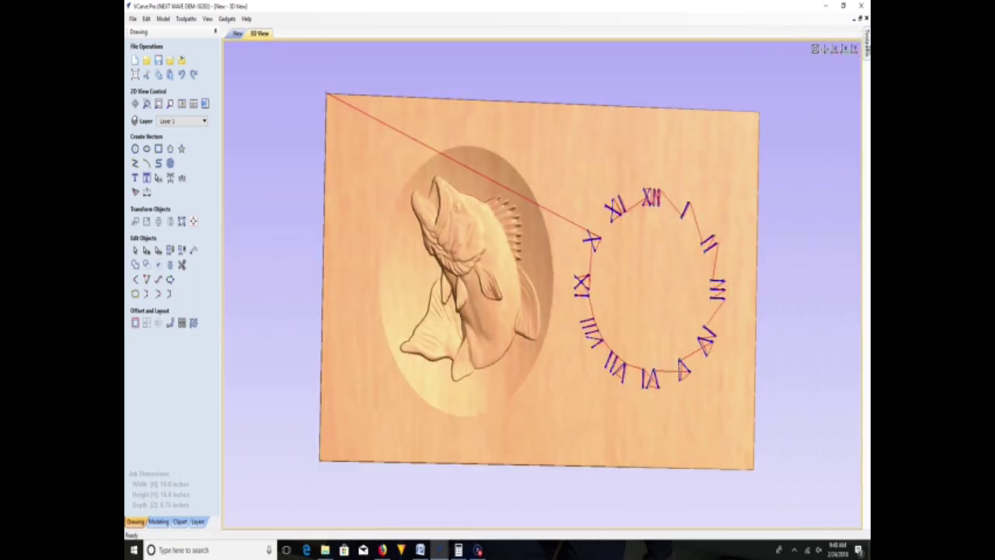
# - Preview the V-Carve toolpath and examine the carved numerals beside the fish relief in 3D
pyautogui.click(814, 208)
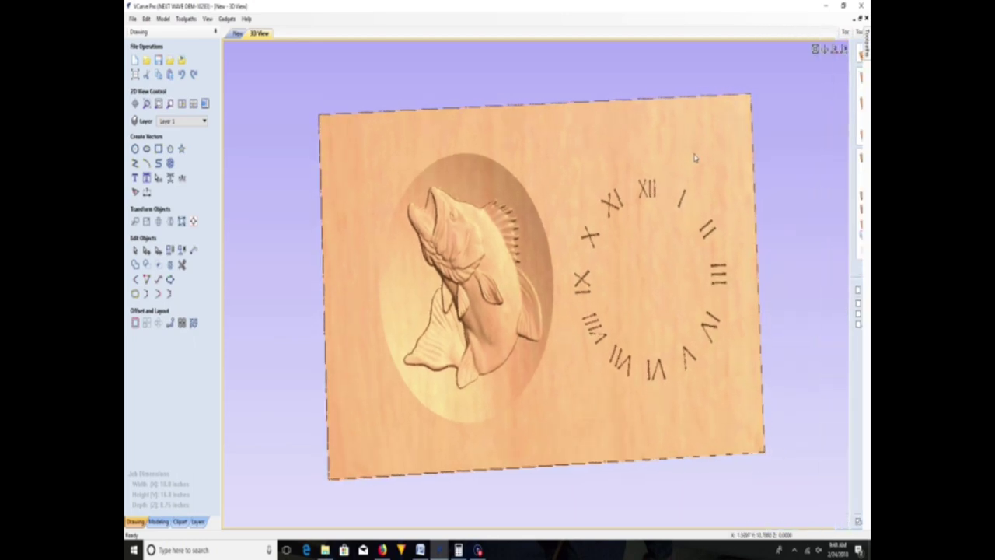
pyautogui.scroll(2, 673, 272)
pyautogui.scroll(2, 673, 272)
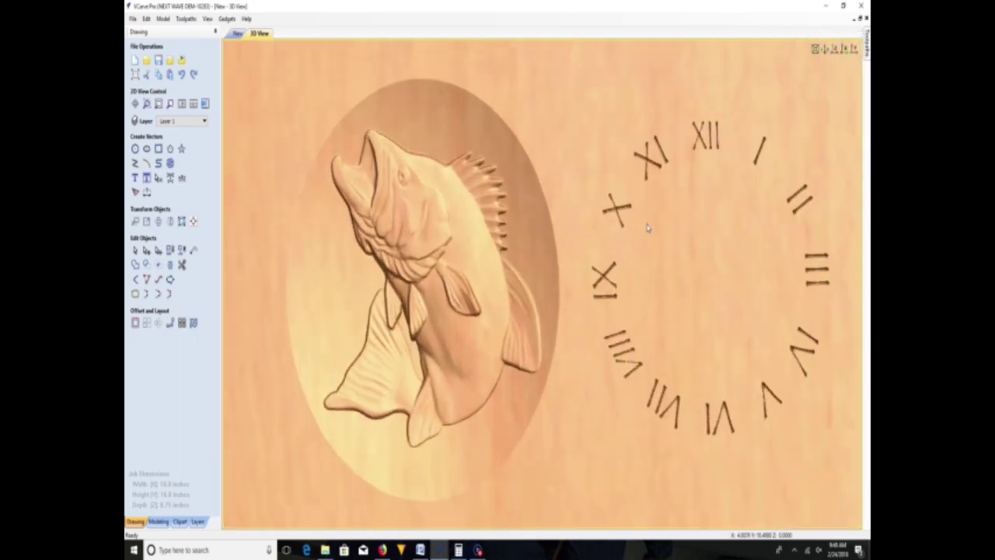
pyautogui.scroll(-2, 647, 234)
pyautogui.scroll(-2, 675, 335)
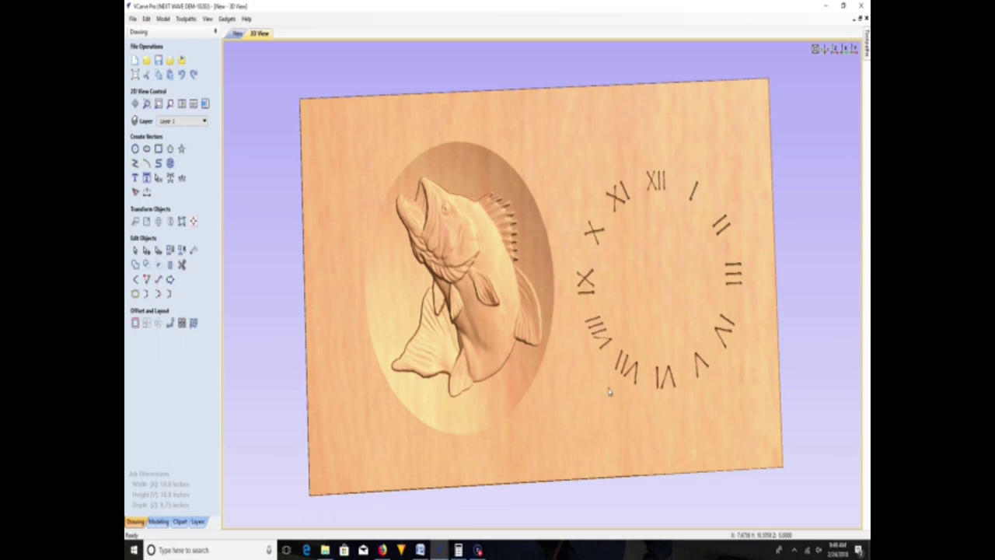
pyautogui.moveTo(611, 389)
pyautogui.mouseDown()
pyautogui.moveTo(600, 410)
pyautogui.moveTo(610, 394)
pyautogui.mouseUp()
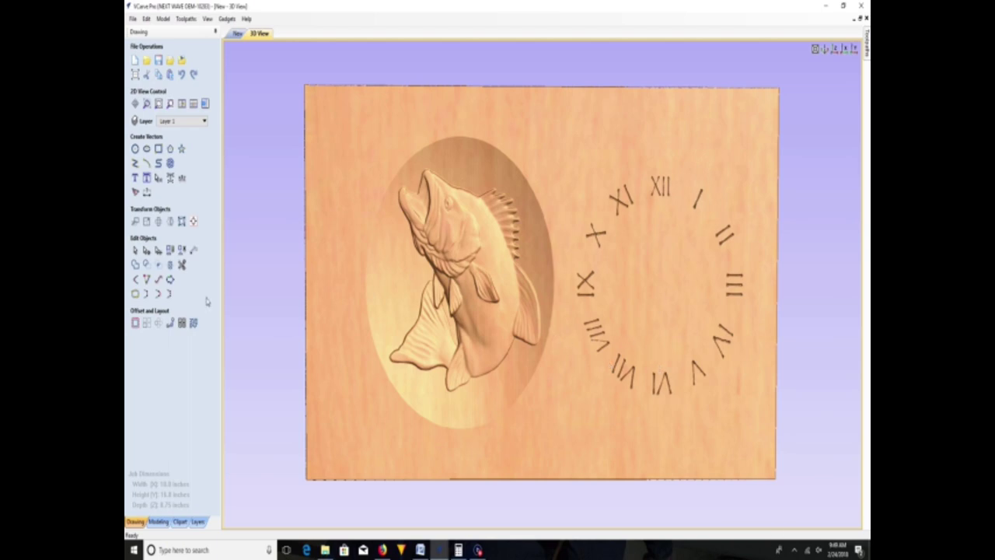
# - Draw a square-cornered rectangle 2.3 inches wide and 2.3 inches high in the 2D drawing
pyautogui.click(237, 35)
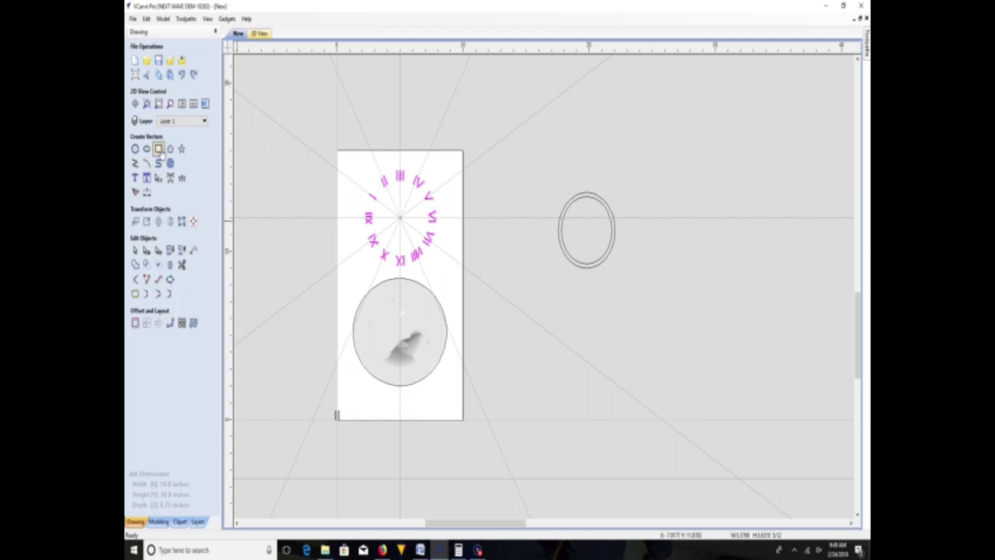
pyautogui.click(157, 148)
pyautogui.doubleClick(178, 230)
pyautogui.write('3.5')
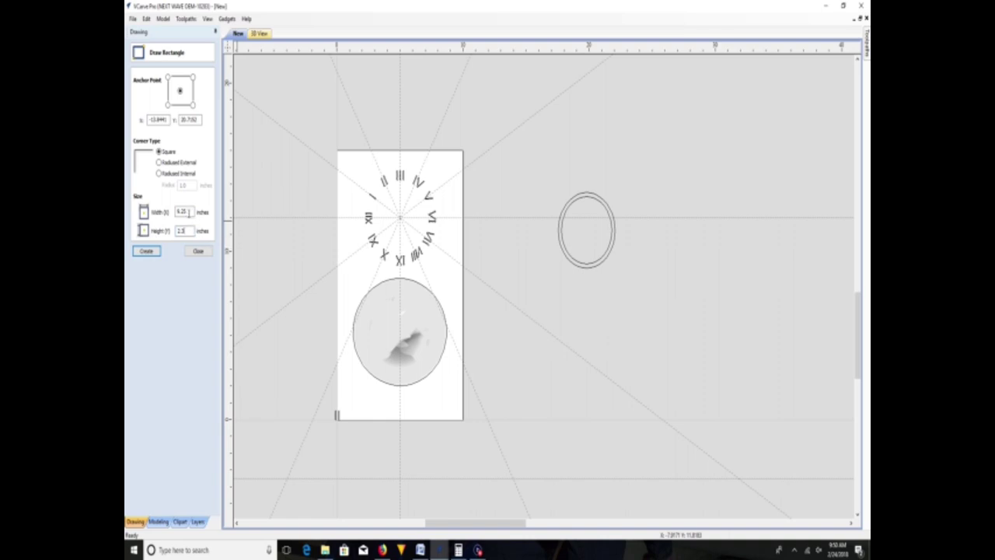
pyautogui.doubleClick(181, 211)
pyautogui.write('8')
pyautogui.click(203, 253)
# - Delete the stray II-shaped vectors at the board's lower-left corner
pyautogui.scroll(-1, 289, 411)
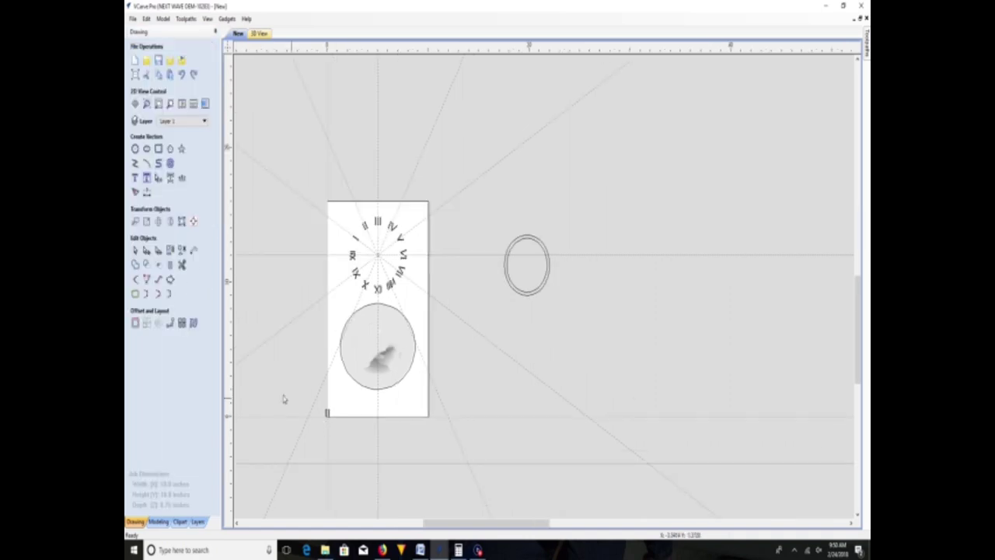
pyautogui.scroll(3, 293, 435)
pyautogui.rightClick(424, 360)
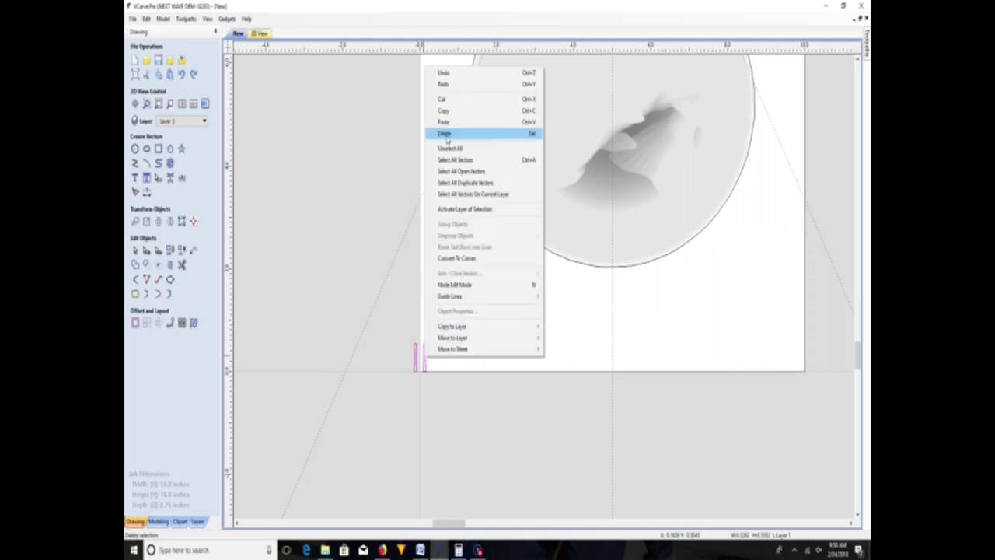
pyautogui.click(446, 138)
# - Centre the new square in the job and move it up to the clock dial's centre where the guide lines cross
pyautogui.scroll(-5, 393, 418)
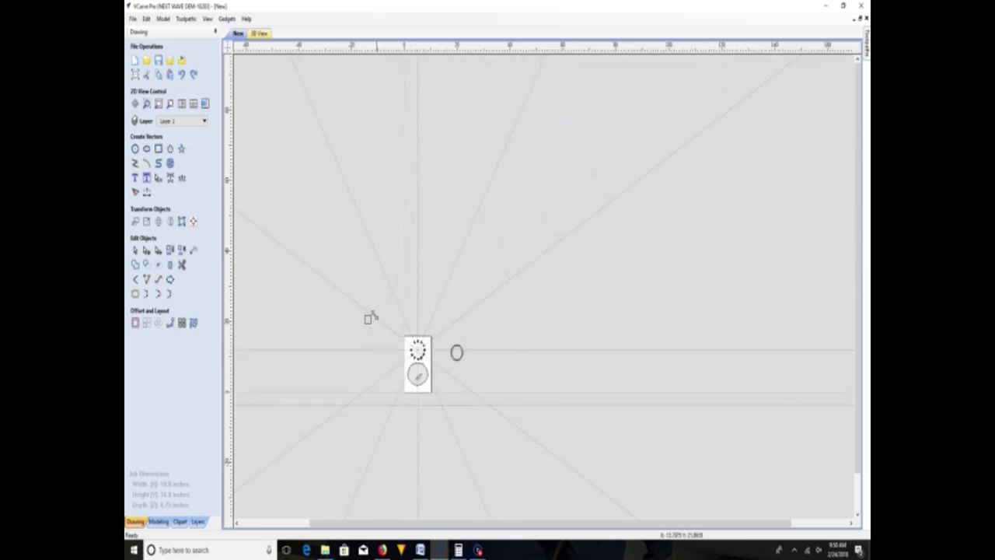
pyautogui.click(369, 321)
pyautogui.press('F9')
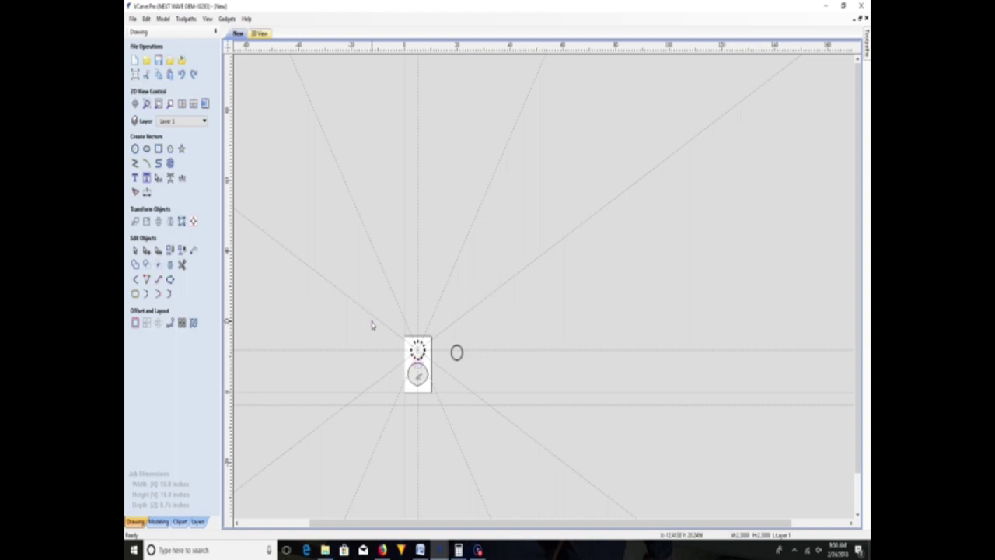
pyautogui.scroll(10, 389, 418)
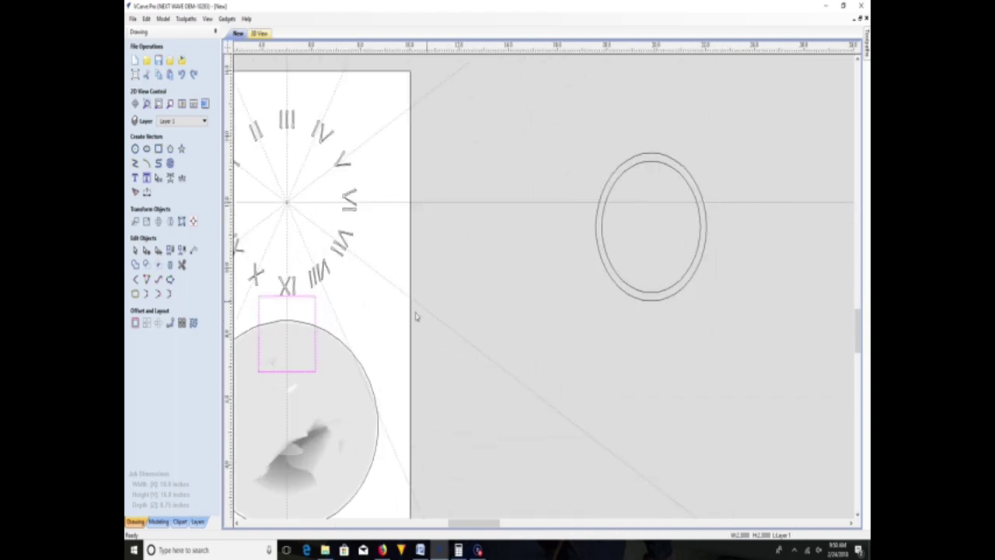
pyautogui.click(314, 349)
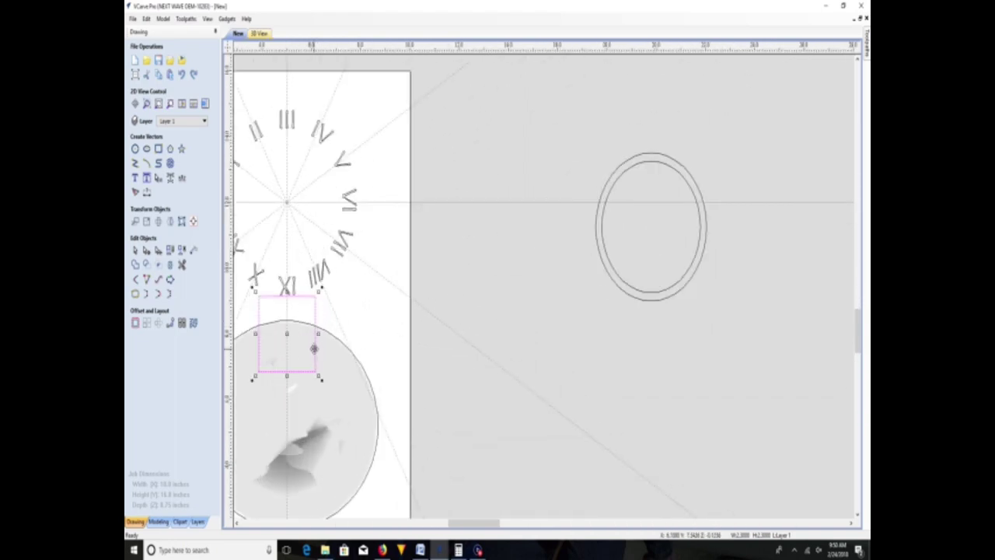
pyautogui.moveTo(294, 334); pyautogui.dragTo(285, 203)
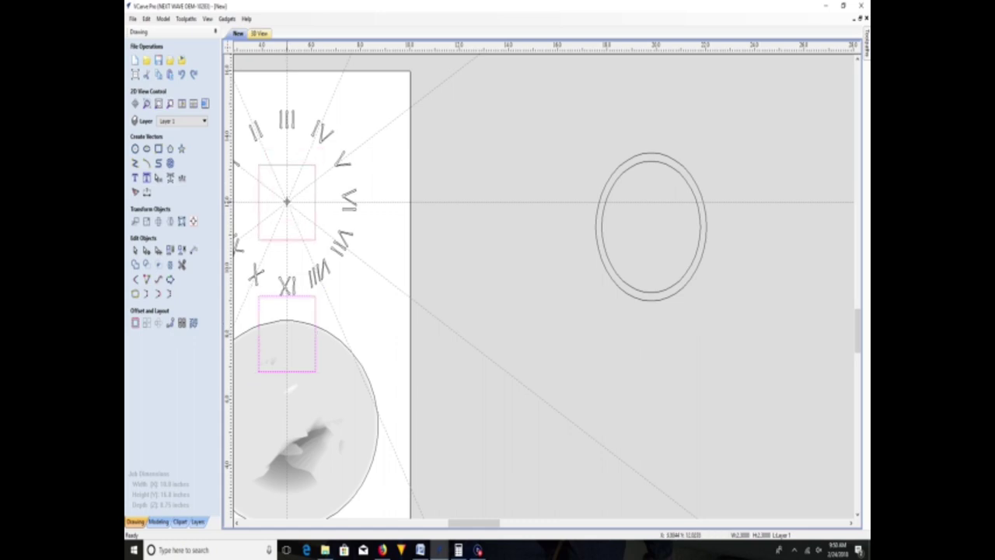
# - Insert a horizontal guide line across the board just above the square's upper edge
pyautogui.scroll(-3, 292, 256)
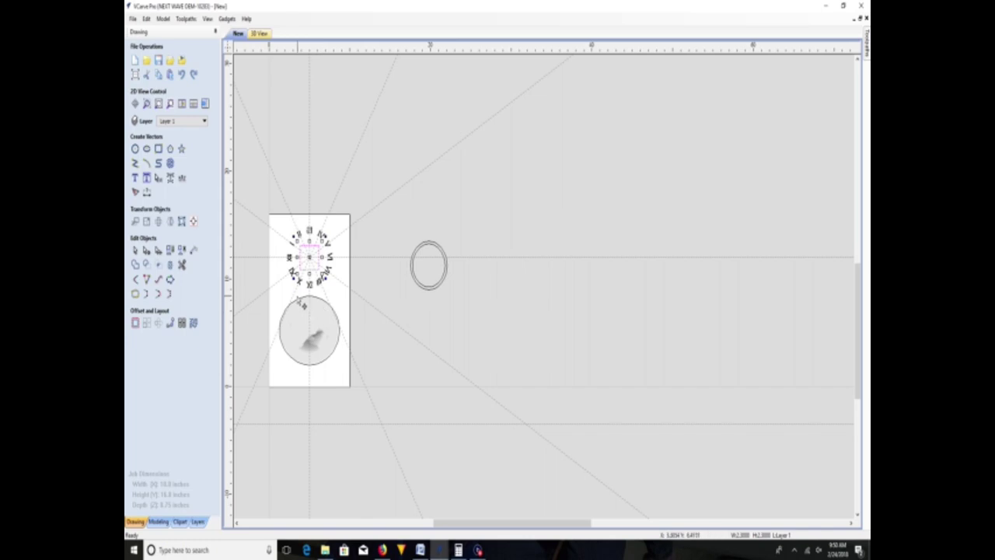
pyautogui.scroll(2, 295, 288)
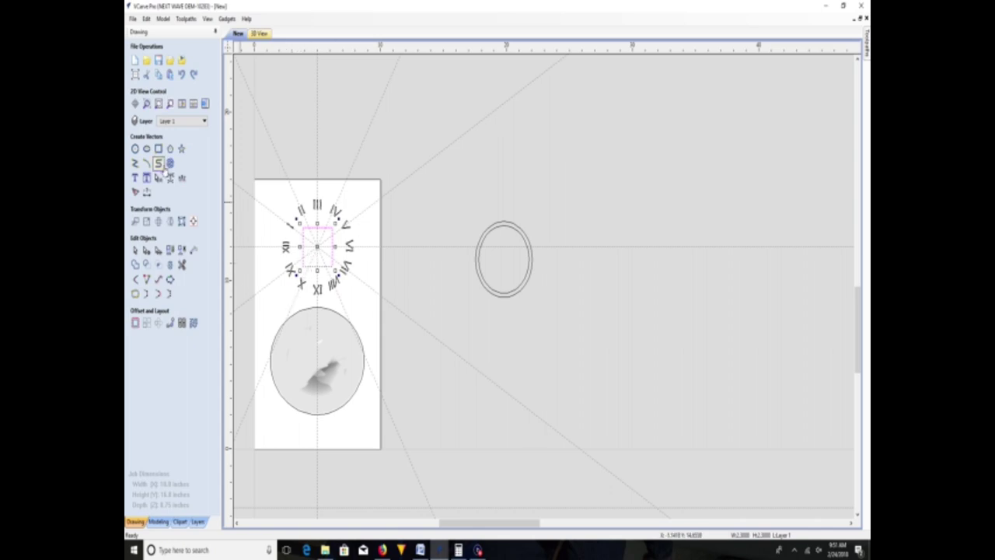
pyautogui.scroll(3, 329, 223)
pyautogui.scroll(-2, 329, 223)
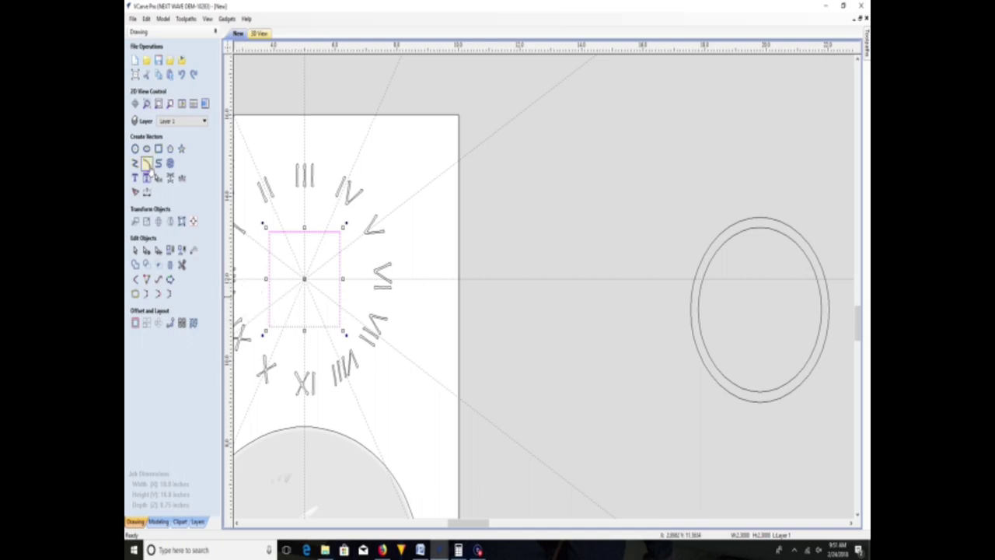
pyautogui.rightClick(314, 214)
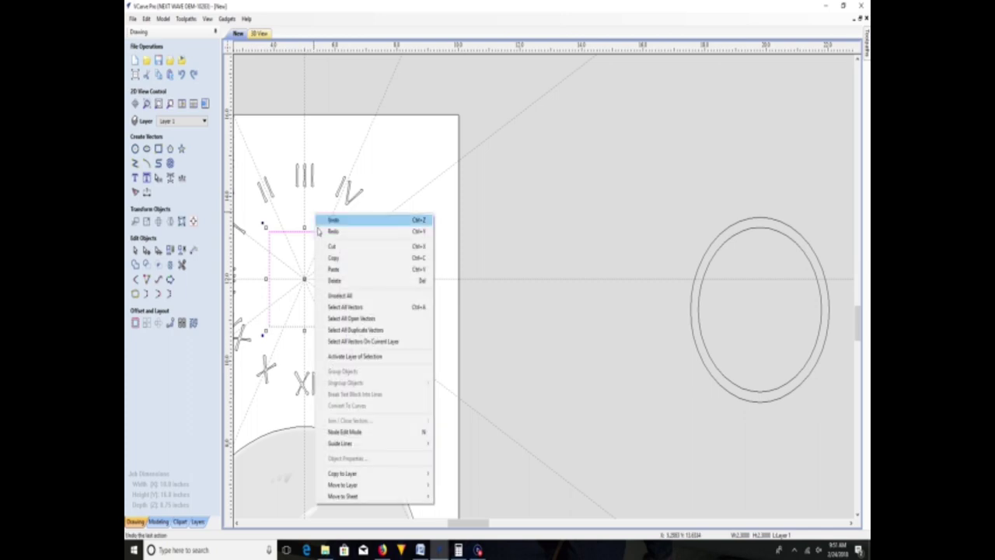
pyautogui.moveTo(333, 445)
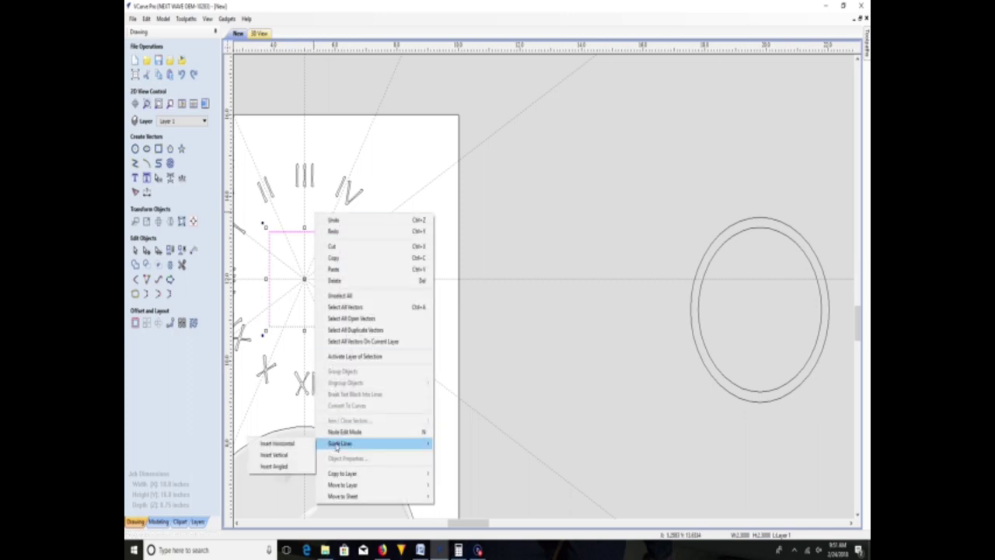
pyautogui.click(292, 445)
# - Move the new horizontal guide line down to about 13.44 inches, closer to the square's upper edge
pyautogui.scroll(4, 305, 230)
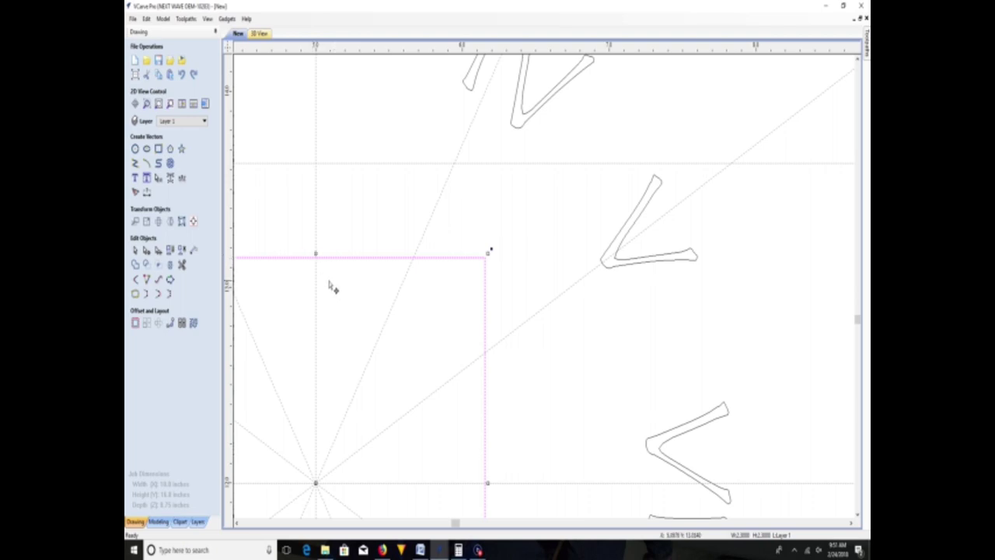
pyautogui.scroll(3, 309, 264)
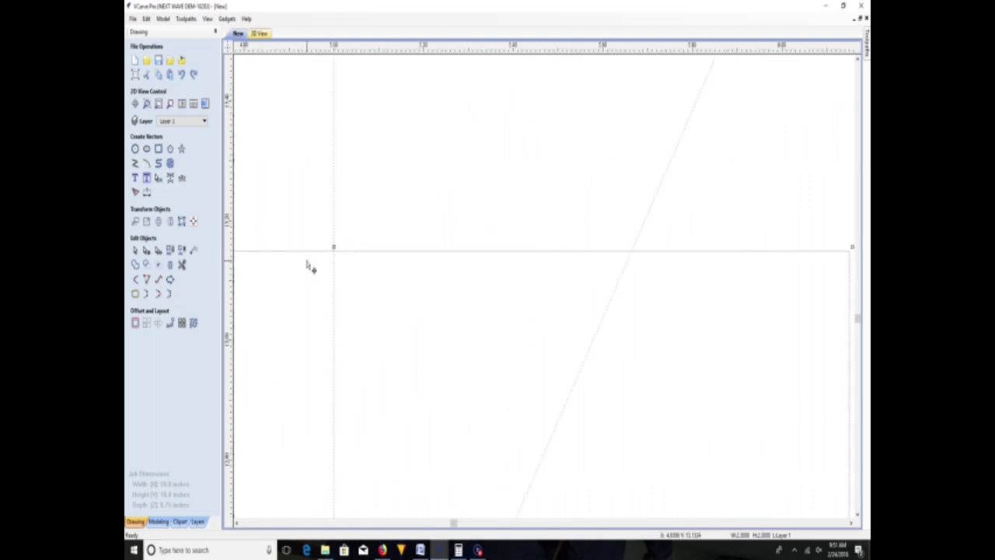
pyautogui.scroll(3, 303, 250)
pyautogui.scroll(-2, 454, 101)
pyautogui.scroll(-2, 466, 81)
pyautogui.click(858, 61)
pyautogui.click(857, 60)
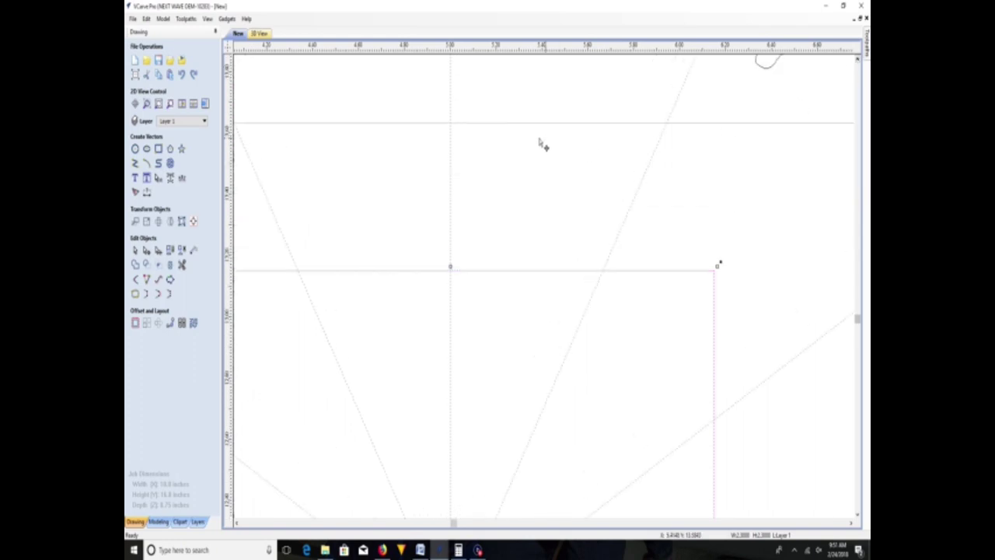
pyautogui.moveTo(524, 124); pyautogui.dragTo(518, 182)
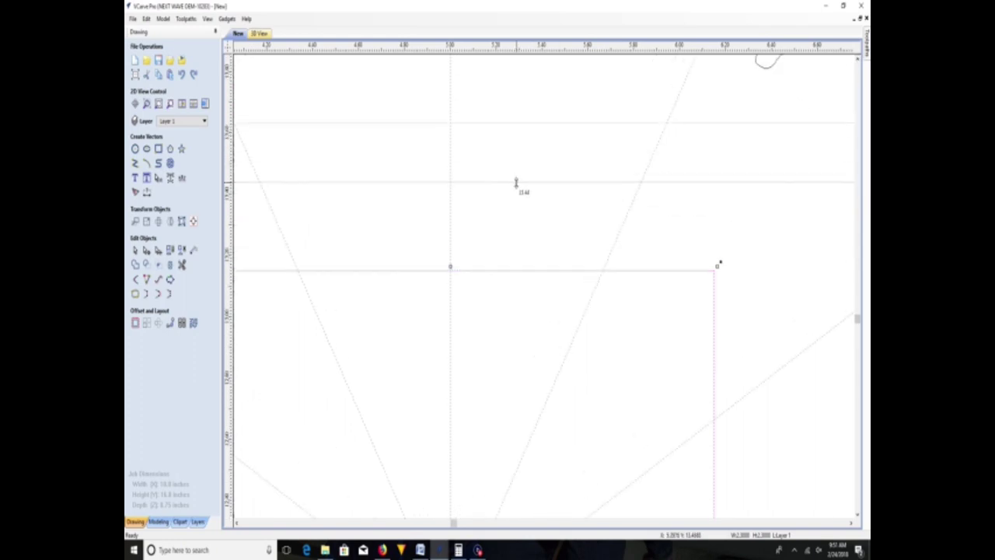
# - Check the height of the square's upper edge and raise the horizontal guide line to 13.8 inches, 0.65 inch above that edge
pyautogui.scroll(4, 459, 274)
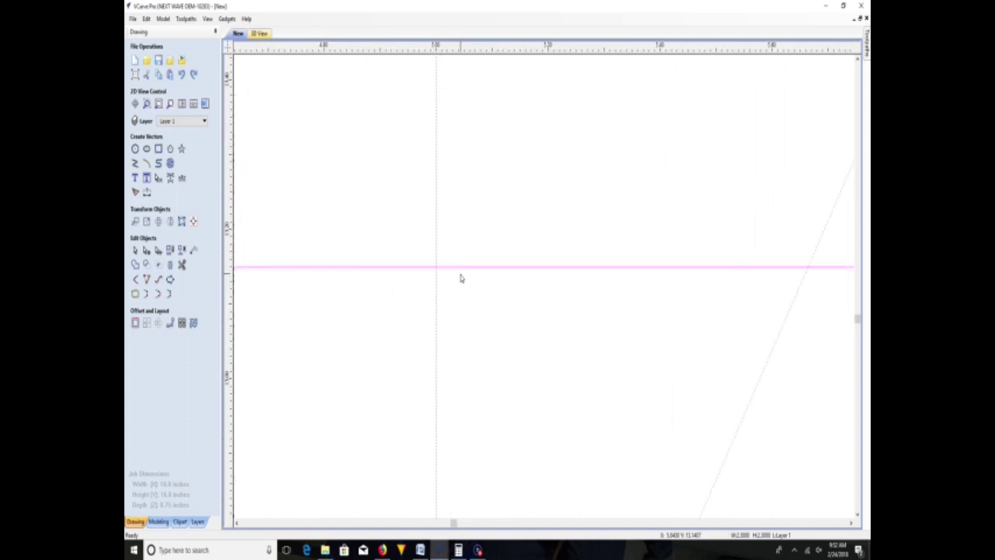
pyautogui.scroll(5, 475, 267)
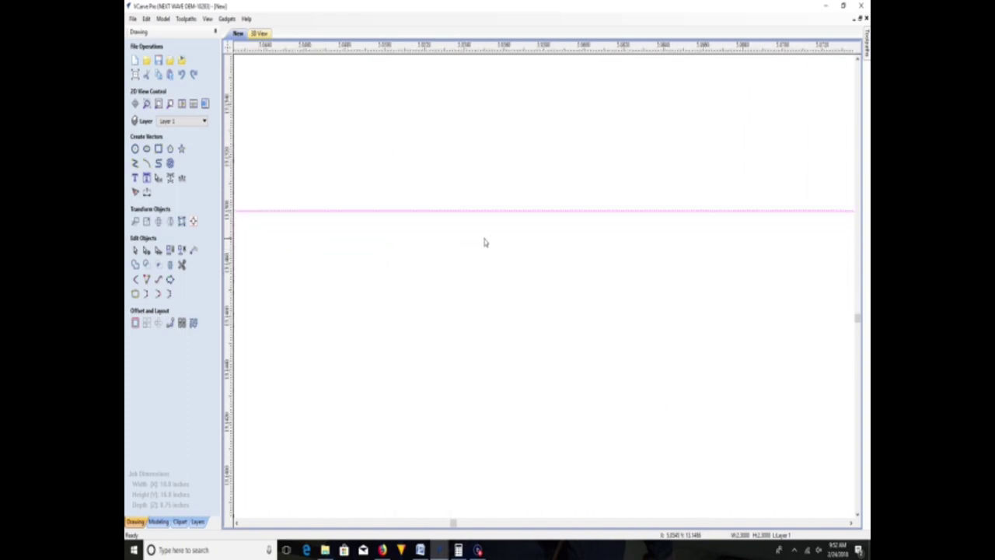
pyautogui.scroll(-5, 485, 233)
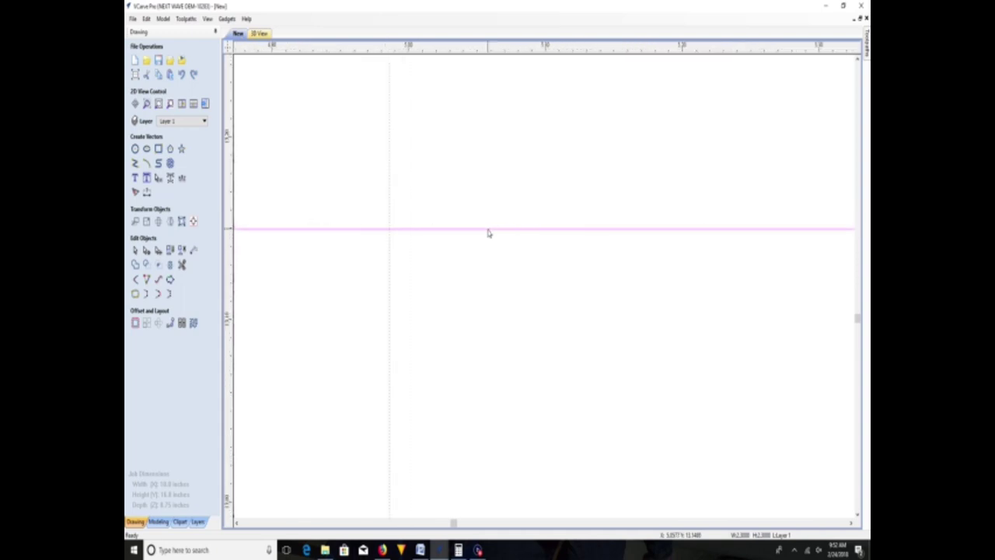
pyautogui.scroll(-3, 485, 233)
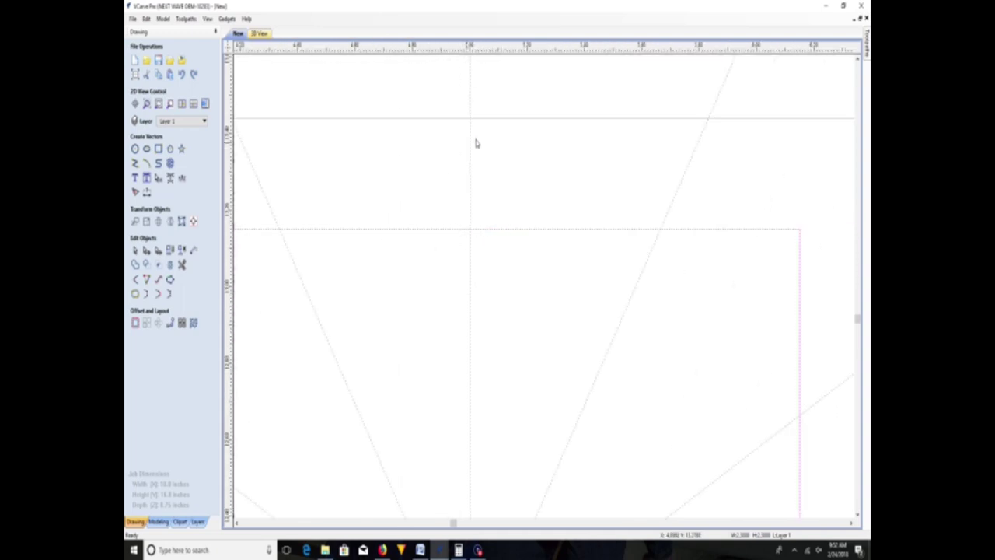
pyautogui.moveTo(493, 118); pyautogui.dragTo(494, 79)
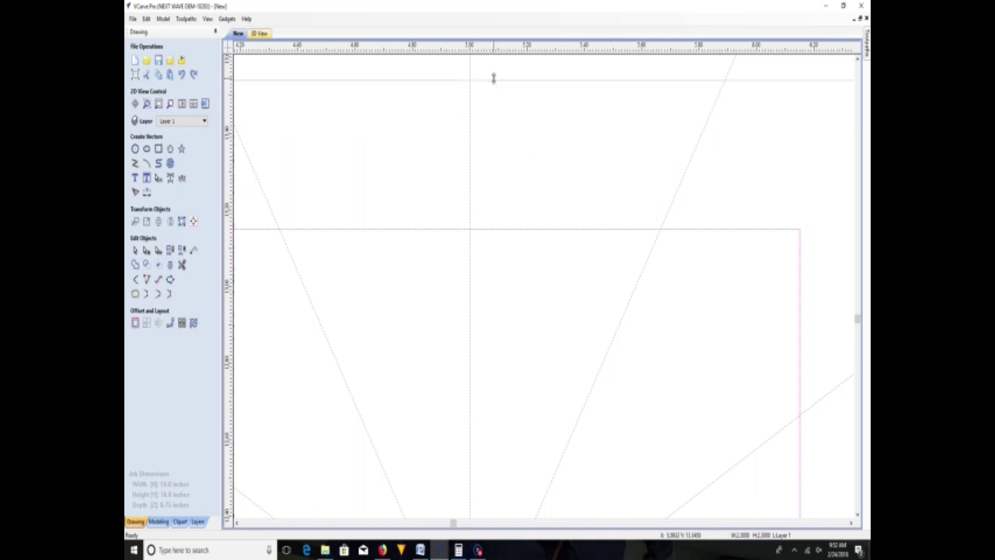
pyautogui.scroll(-1, 494, 79)
pyautogui.click(858, 62)
pyautogui.click(858, 62)
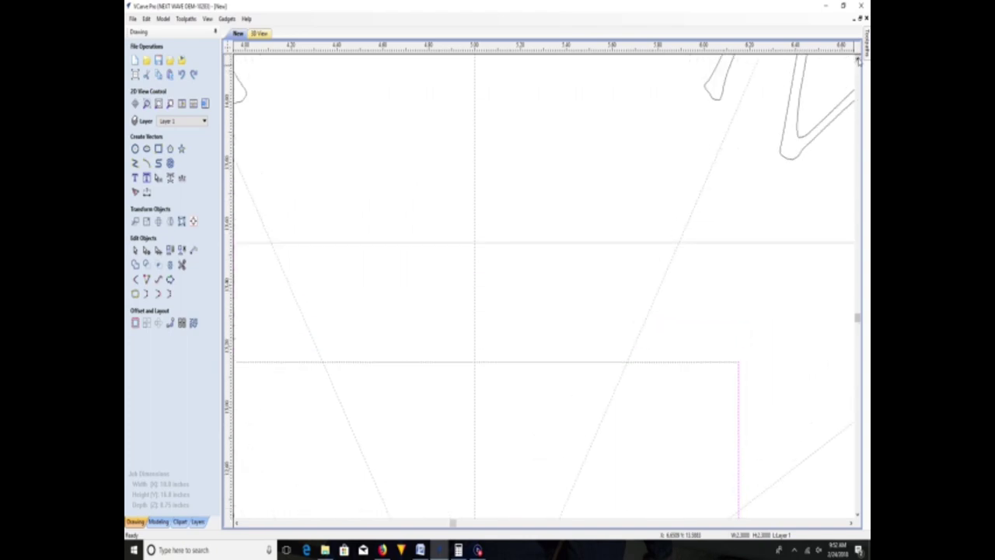
pyautogui.moveTo(496, 241); pyautogui.dragTo(495, 161)
# - Draw a two-segment roof line from the square's upper-left corner to the guide crossing above its middle and down to the upper-right corner
pyautogui.scroll(-5, 517, 251)
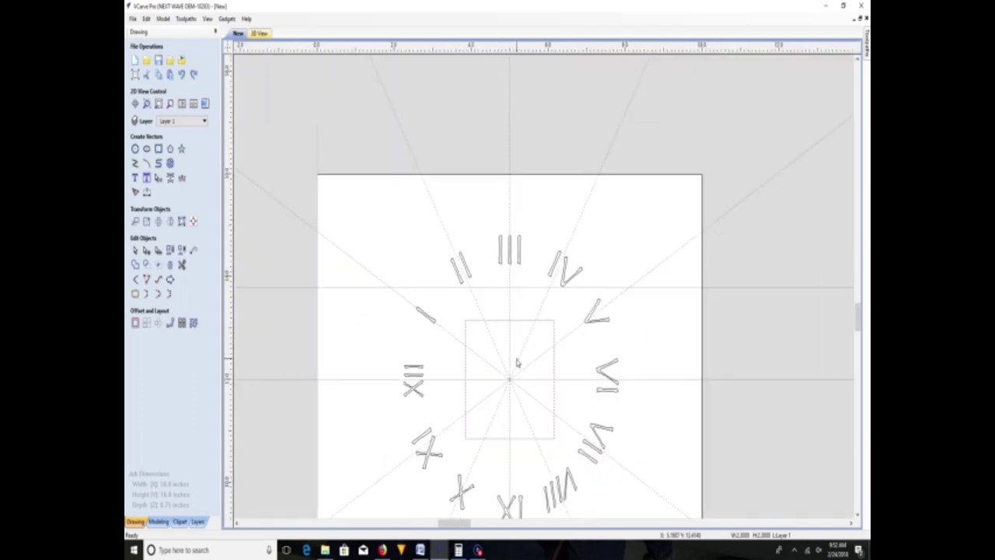
pyautogui.click(527, 333)
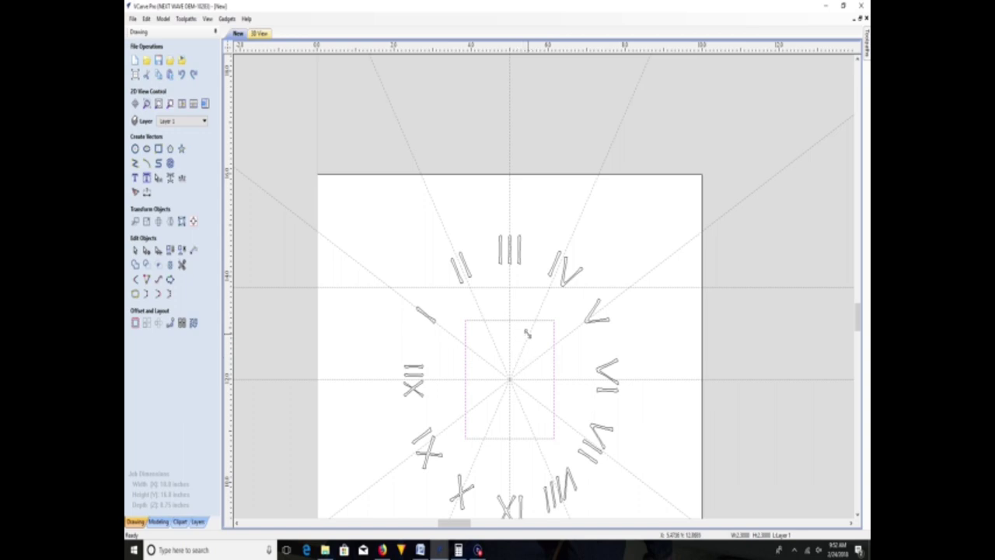
pyautogui.click(134, 164)
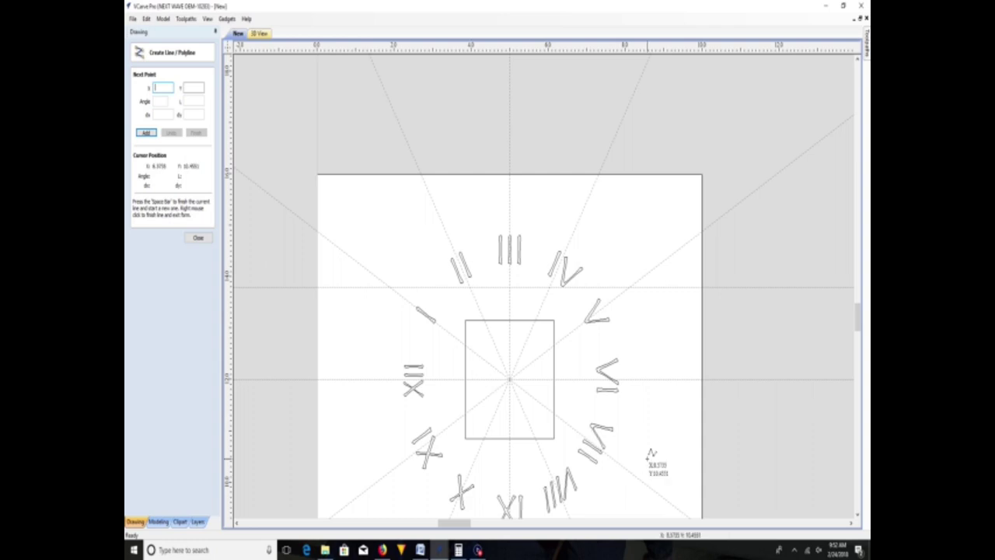
pyautogui.scroll(5, 610, 419)
pyautogui.scroll(-4, 443, 255)
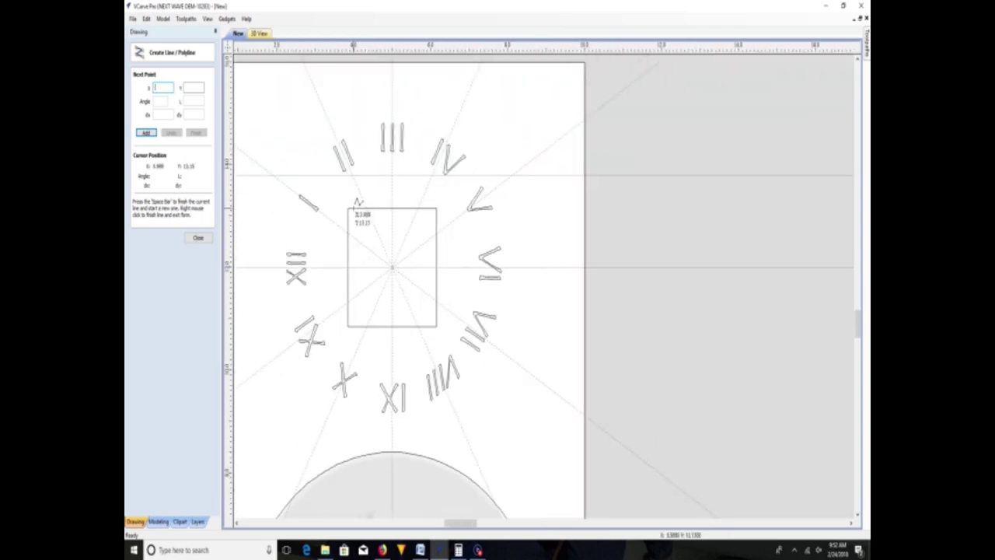
pyautogui.scroll(4, 350, 204)
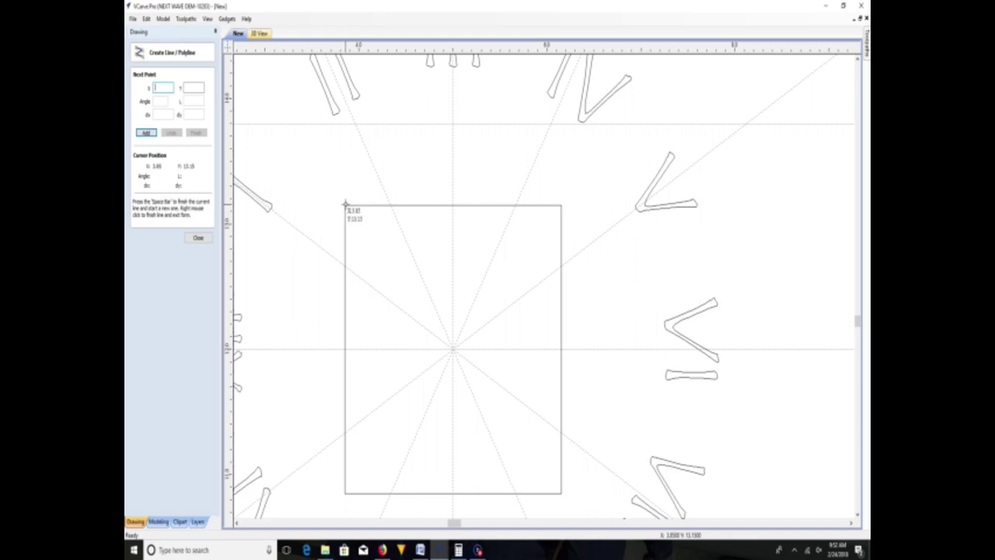
pyautogui.click(345, 204)
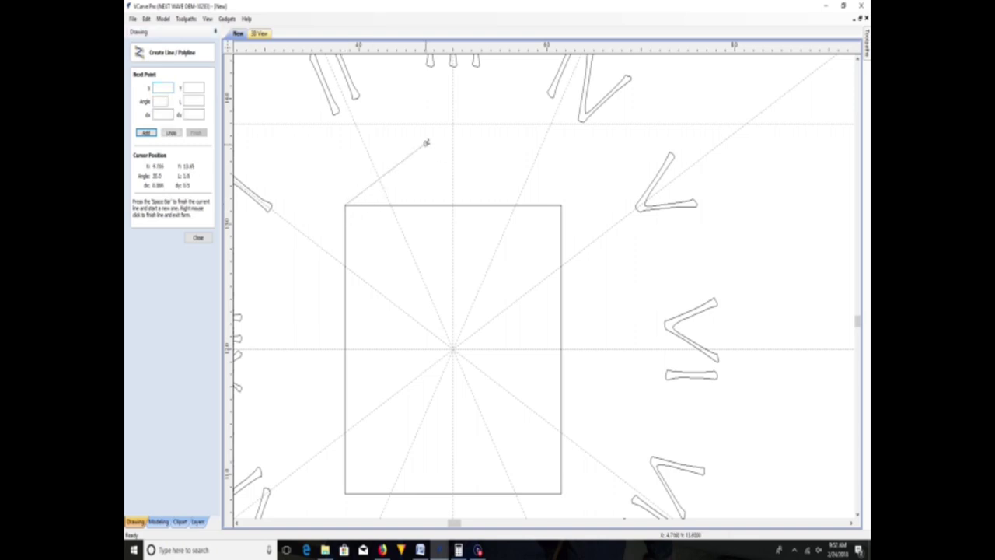
pyautogui.click(453, 123)
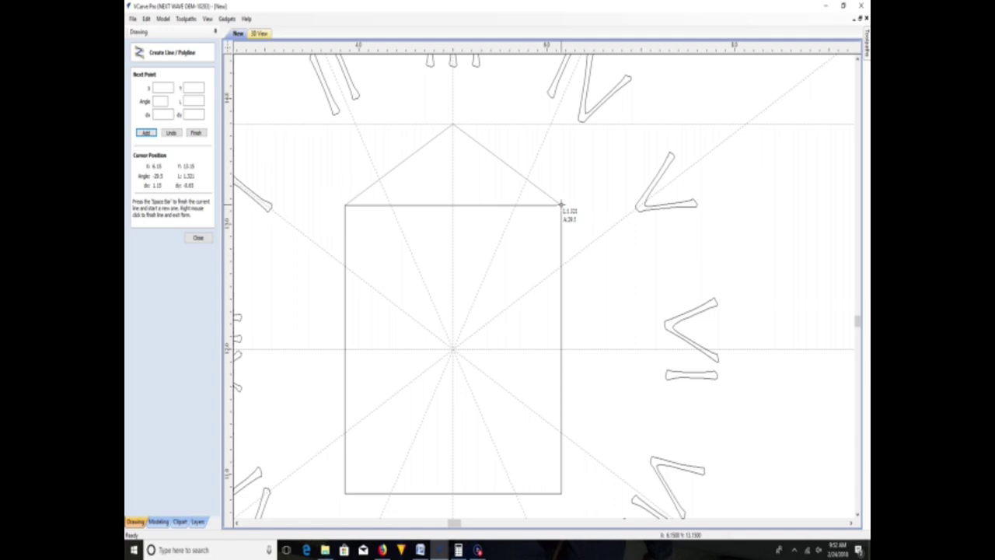
pyautogui.click(560, 206)
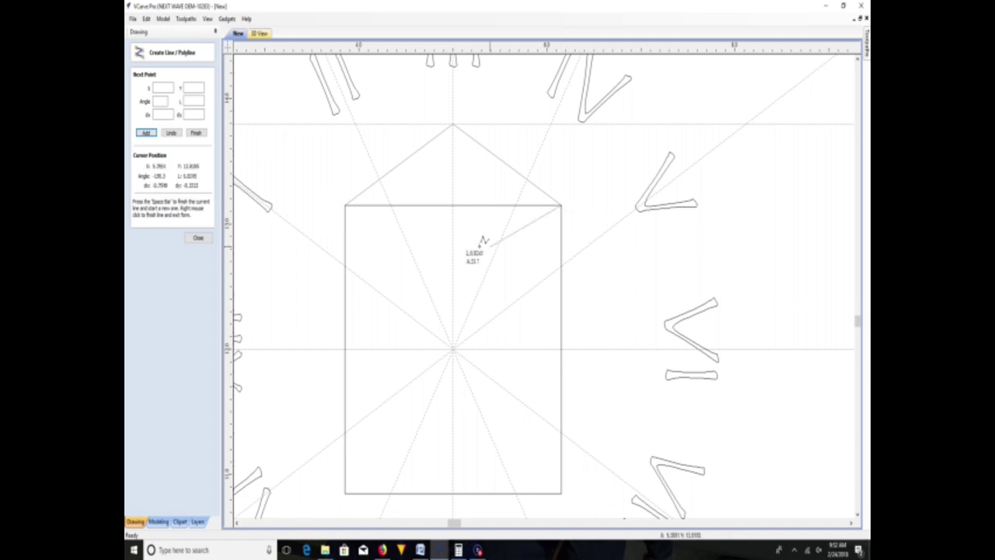
pyautogui.click(198, 237)
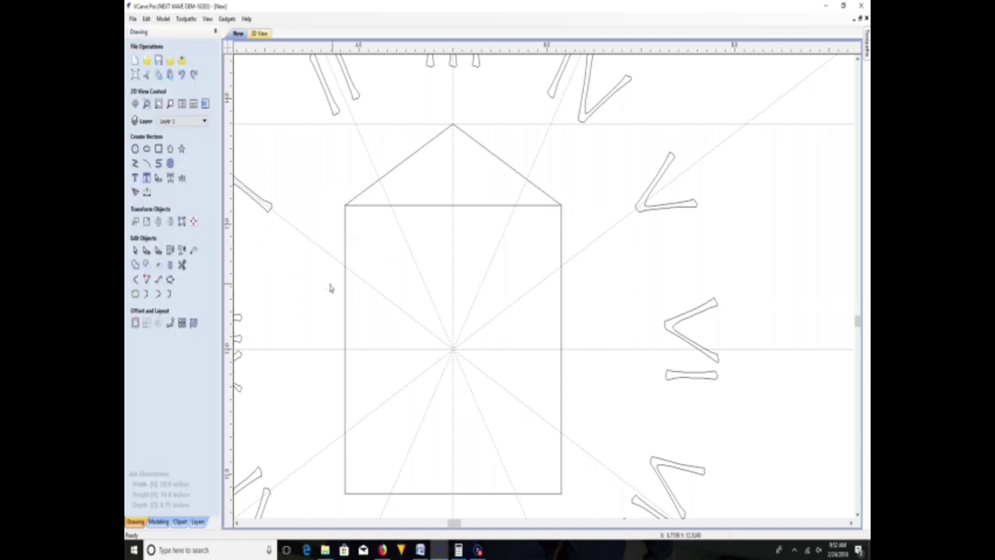
pyautogui.scroll(1, 407, 243)
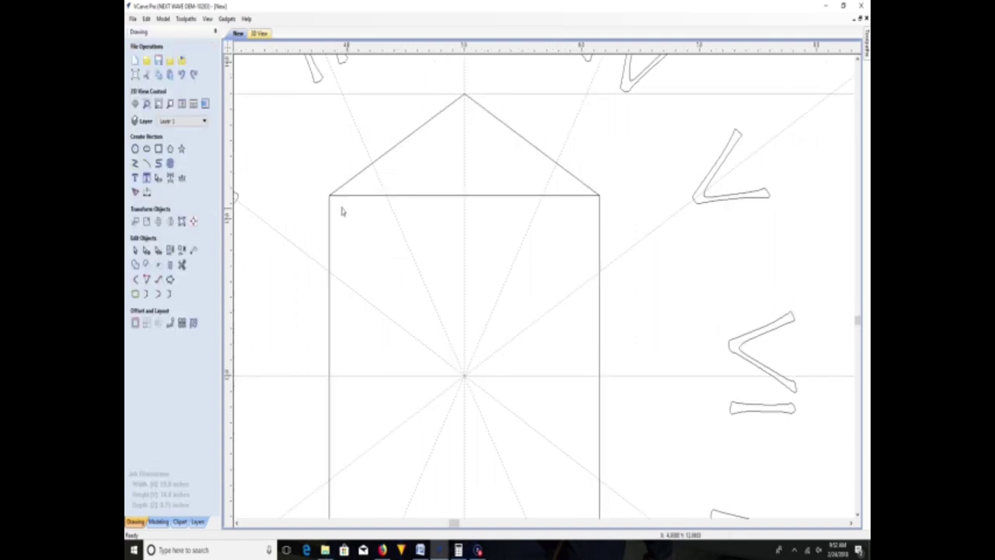
pyautogui.rightClick(390, 300)
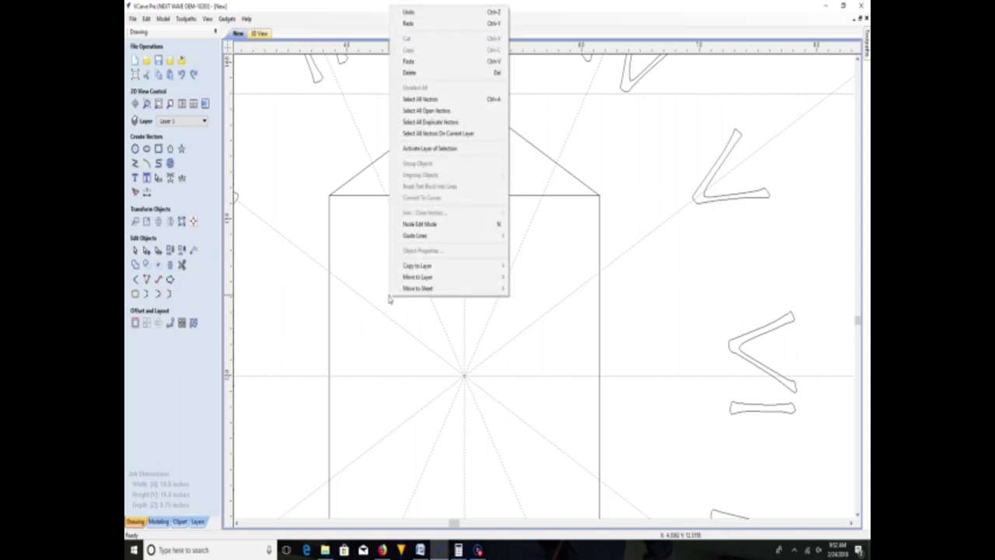
pyautogui.click(432, 111)
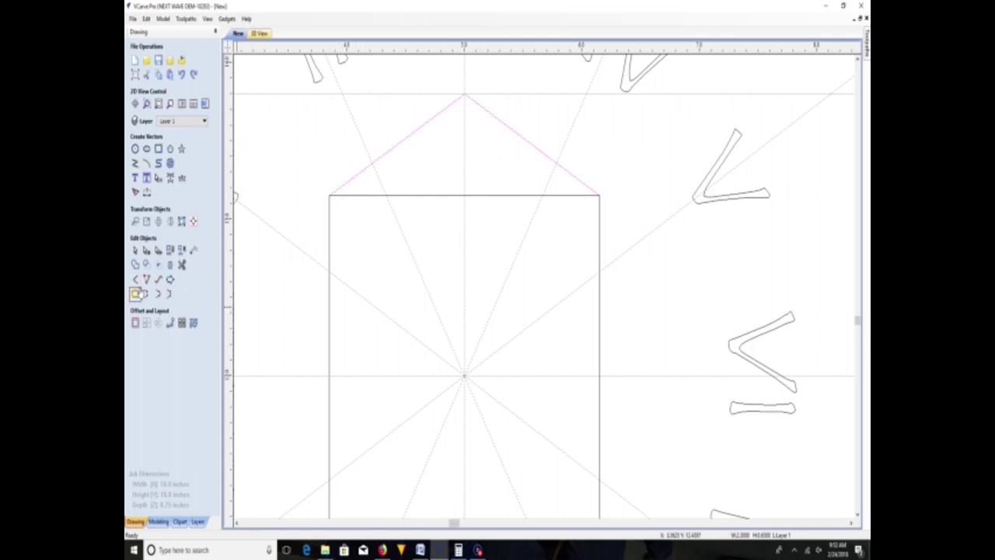
pyautogui.click(136, 295)
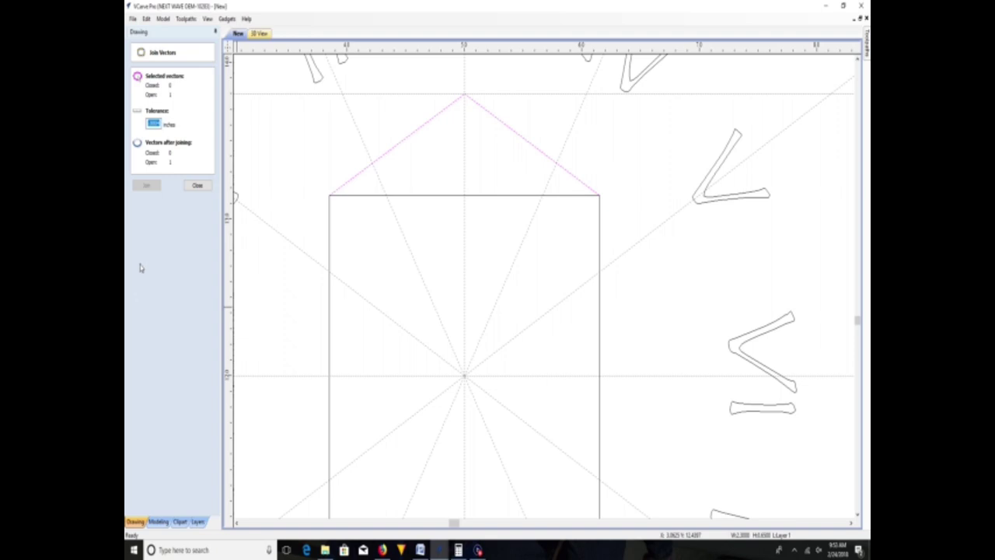
pyautogui.press('Escape')
# - Select the square together with the roof line and weld them into one house-shaped outline
pyautogui.keyDown('shift'); pyautogui.click(359, 195); pyautogui.keyUp('shift')
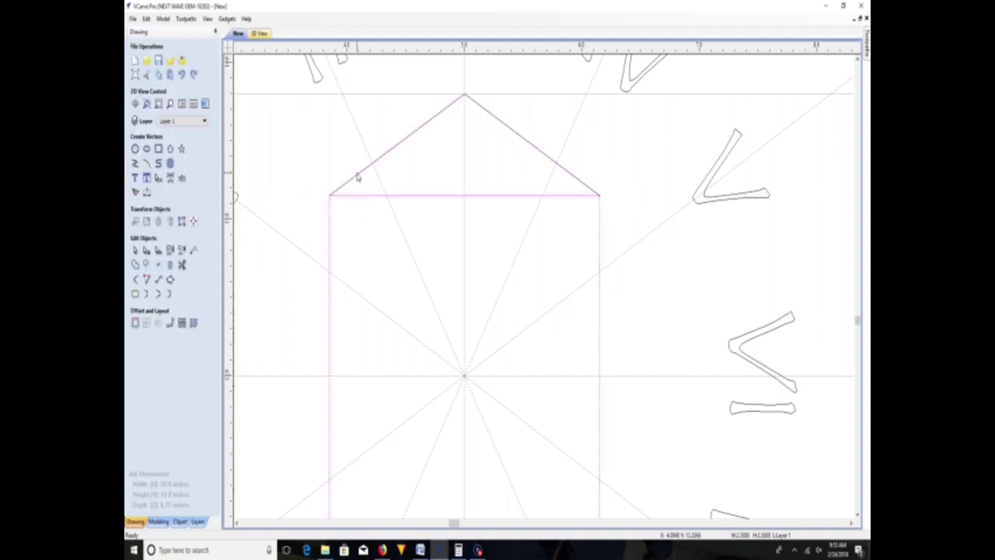
pyautogui.keyDown('shift'); pyautogui.click(358, 177); pyautogui.keyUp('shift')
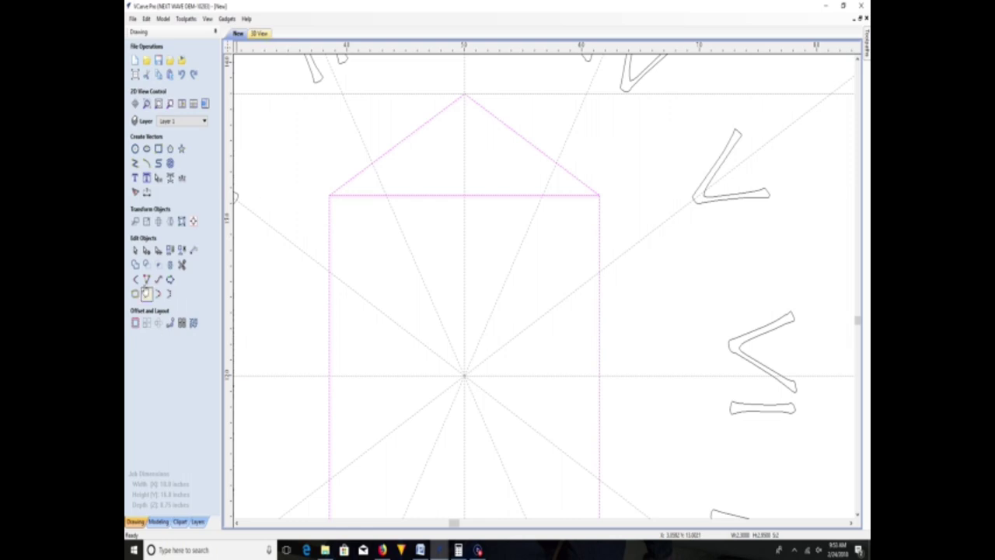
pyautogui.click(135, 265)
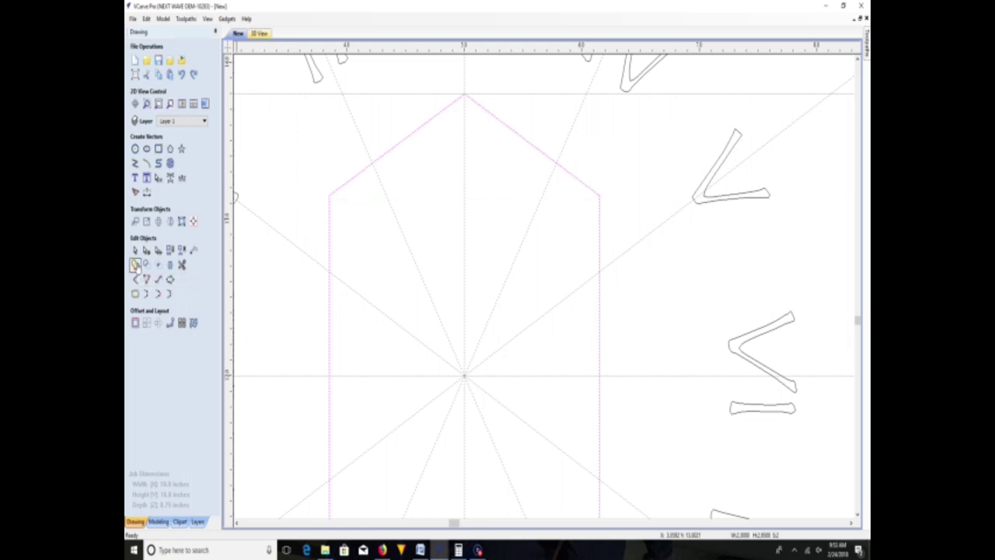
pyautogui.scroll(-3, 476, 331)
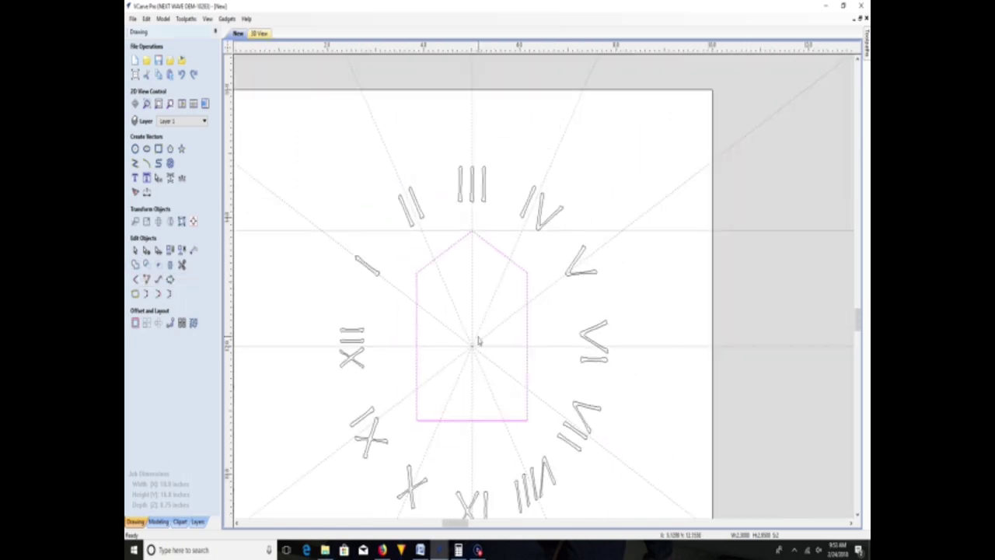
# - Rotate the welded house-shaped outline by 90 degrees about its own centre
pyautogui.click(449, 247)
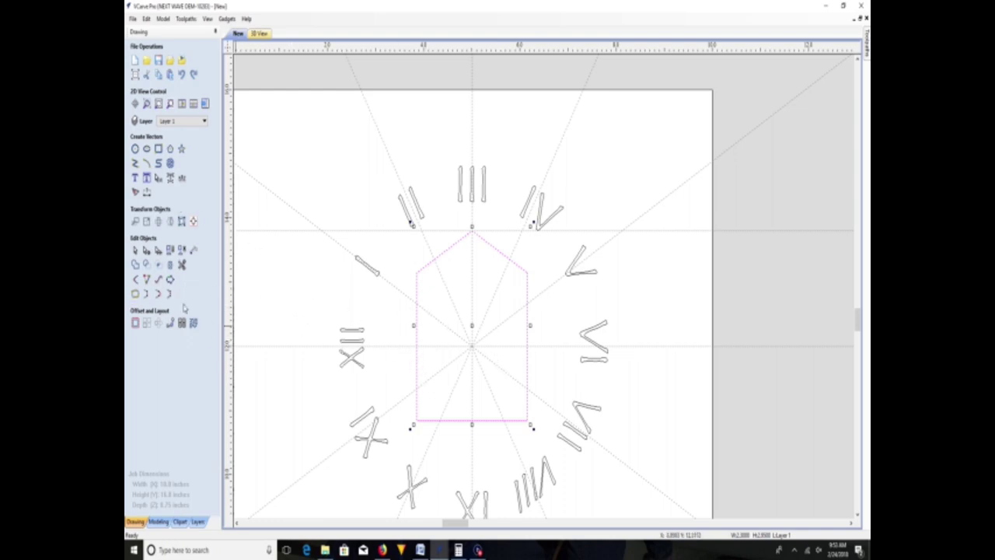
pyautogui.click(159, 221)
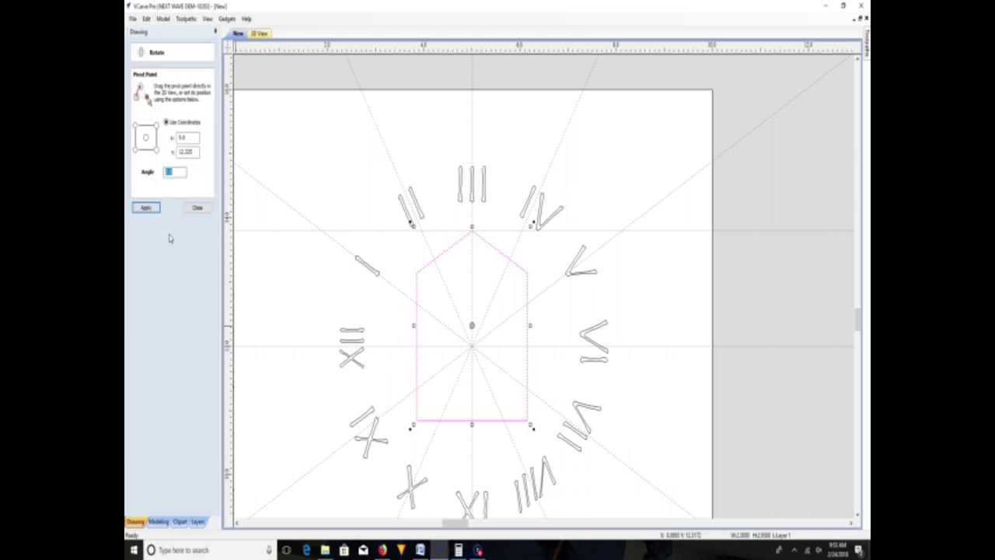
pyautogui.write('6')
pyautogui.write('0')
pyautogui.click(146, 207)
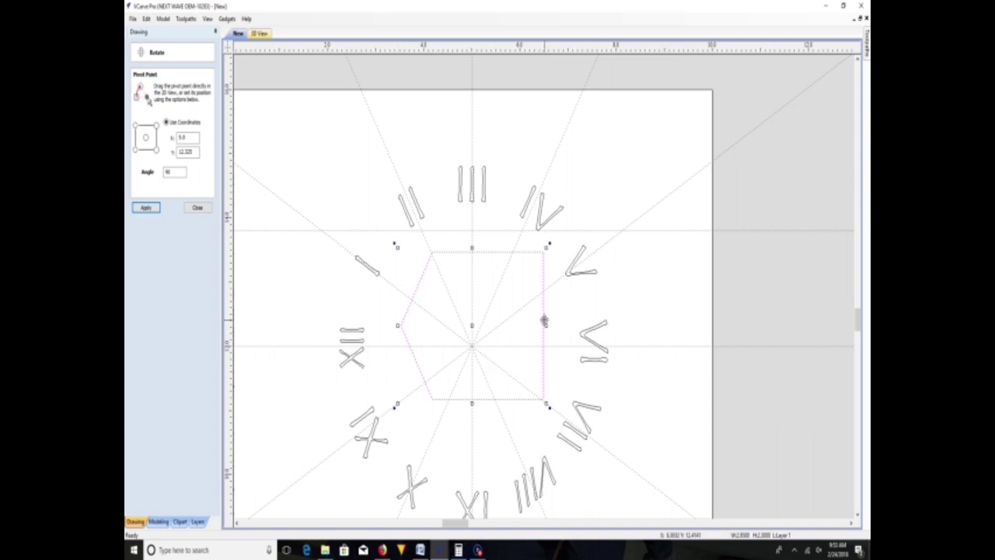
# - Move the rotated house-shaped outline so its centre sits on the dial's centre at X 5.0, Y 12.0
pyautogui.click(545, 323)
pyautogui.click(545, 323)
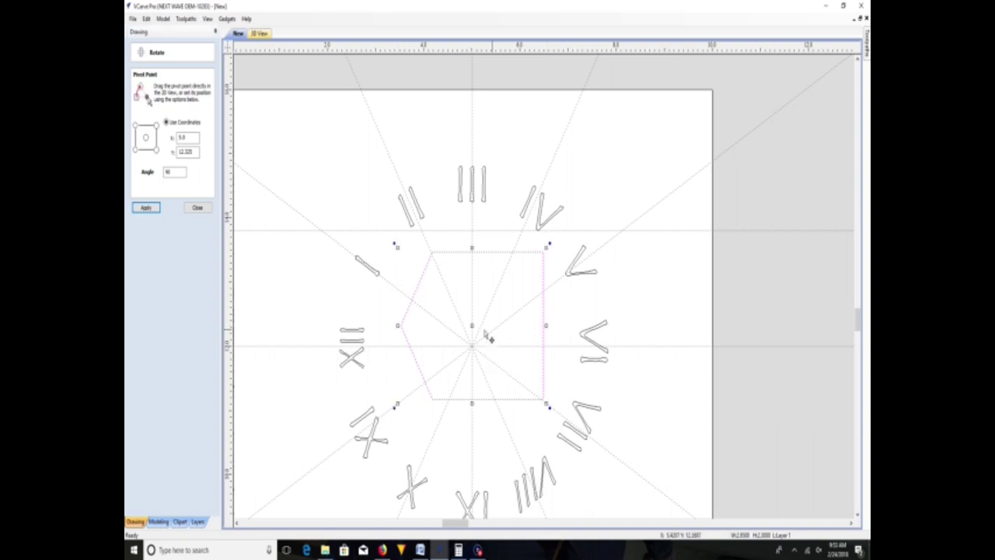
pyautogui.moveTo(471, 323); pyautogui.dragTo(471, 347)
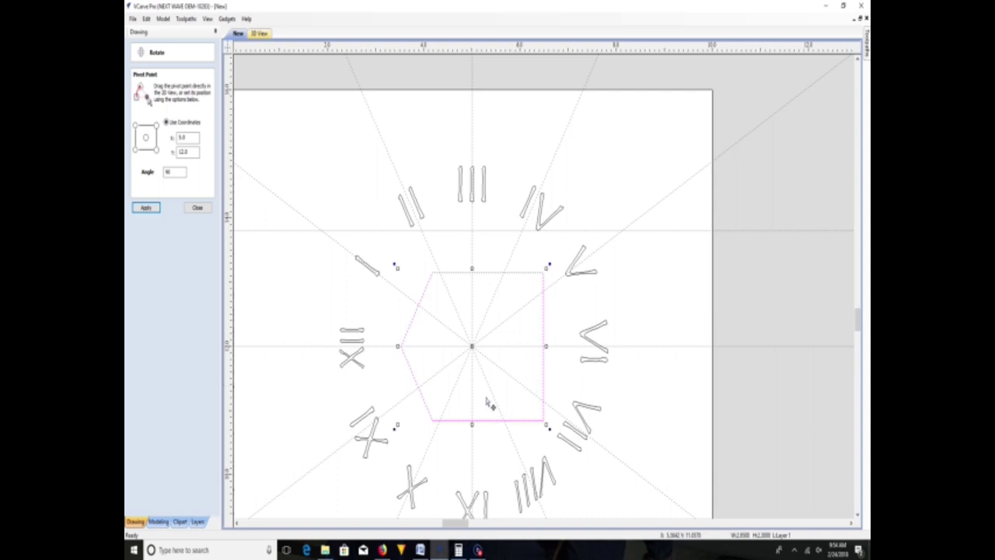
pyautogui.click(205, 211)
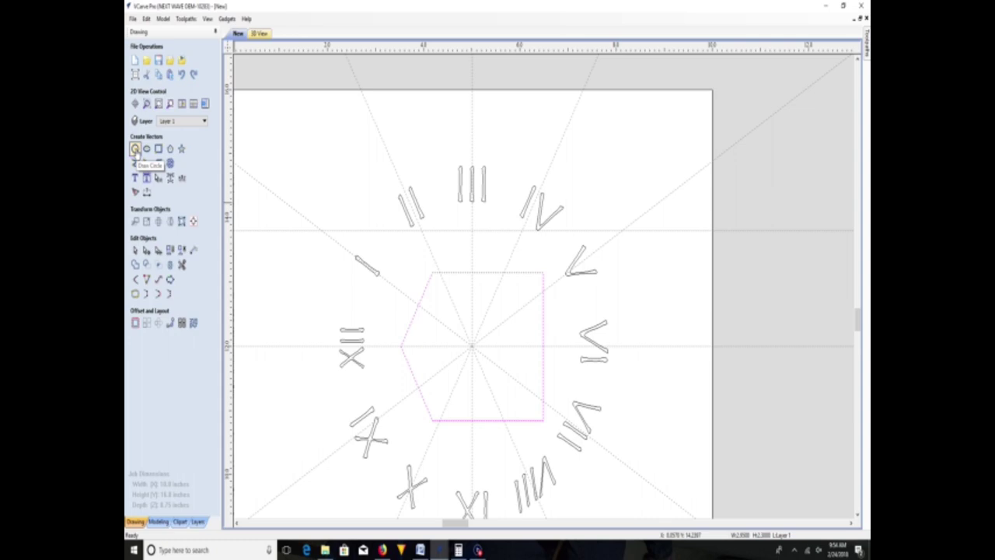
pyautogui.click(135, 148)
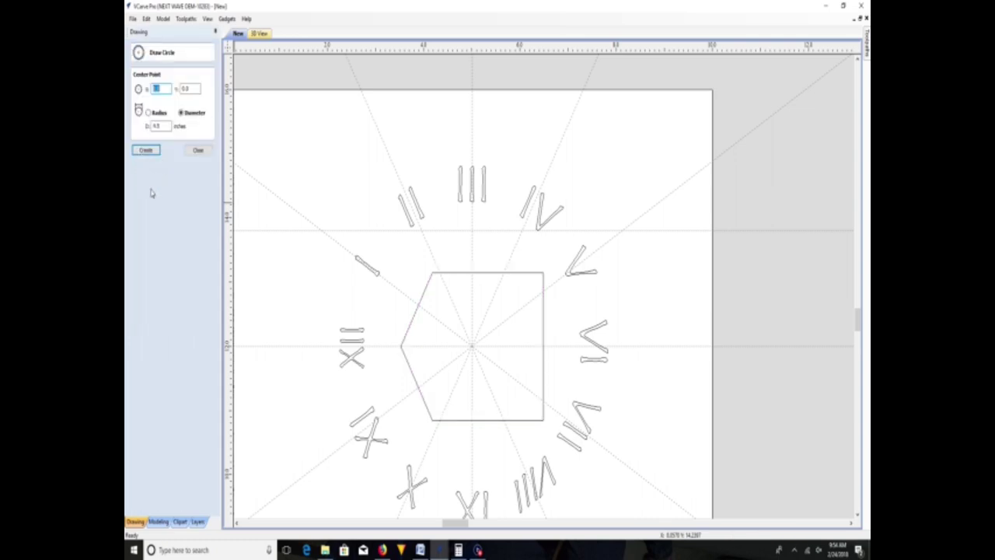
pyautogui.doubleClick(159, 126)
pyautogui.click(199, 151)
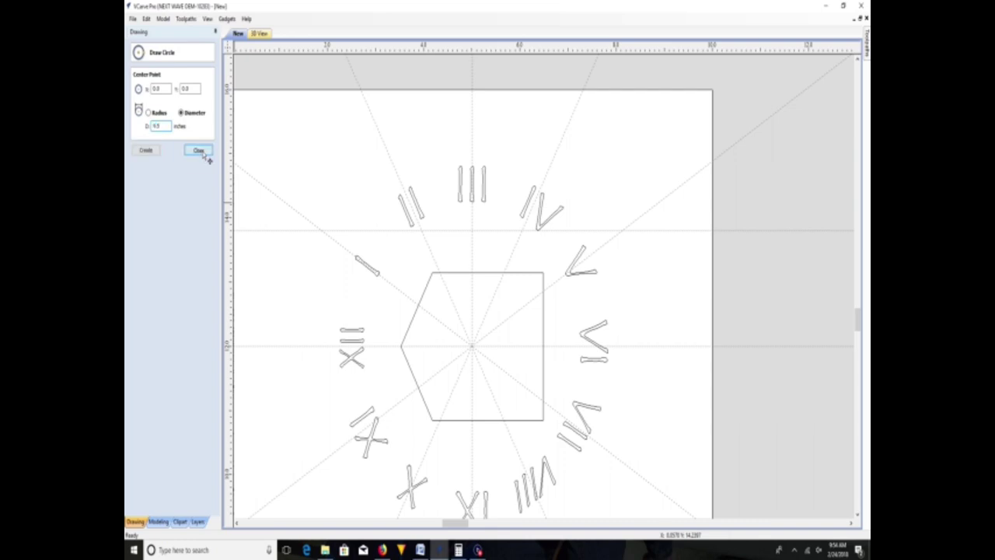
pyautogui.click(216, 337)
# - Create a circle with a diameter of 0.33 inch centred on the job origin at X 0, Y 0
pyautogui.click(136, 148)
pyautogui.doubleClick(158, 126)
pyautogui.press('BackSpace')
pyautogui.write('.20')
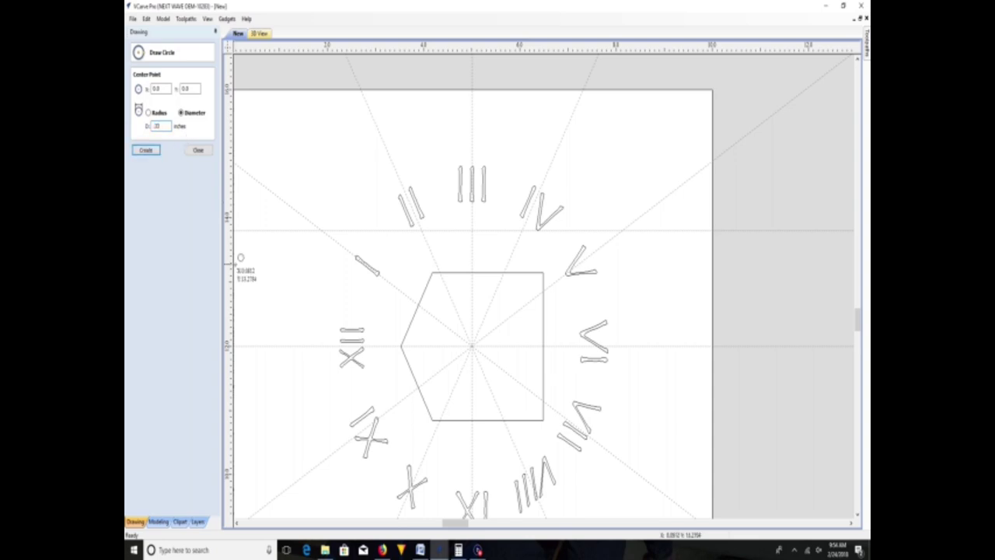
pyautogui.click(198, 150)
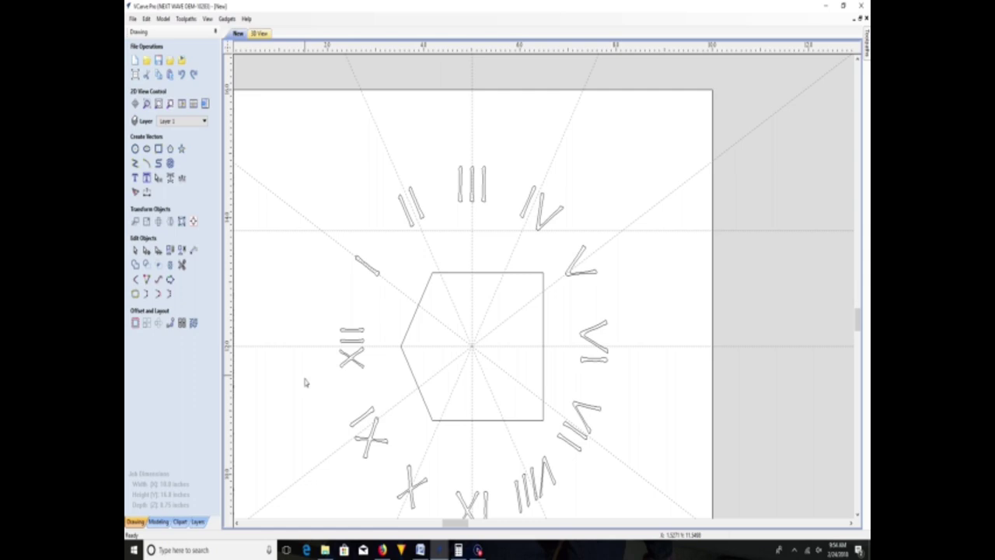
# - Move the small circle from the board's lower-left corner onto the dial's centre, where the guide lines cross
pyautogui.scroll(-5, 304, 380)
pyautogui.scroll(4, 365, 436)
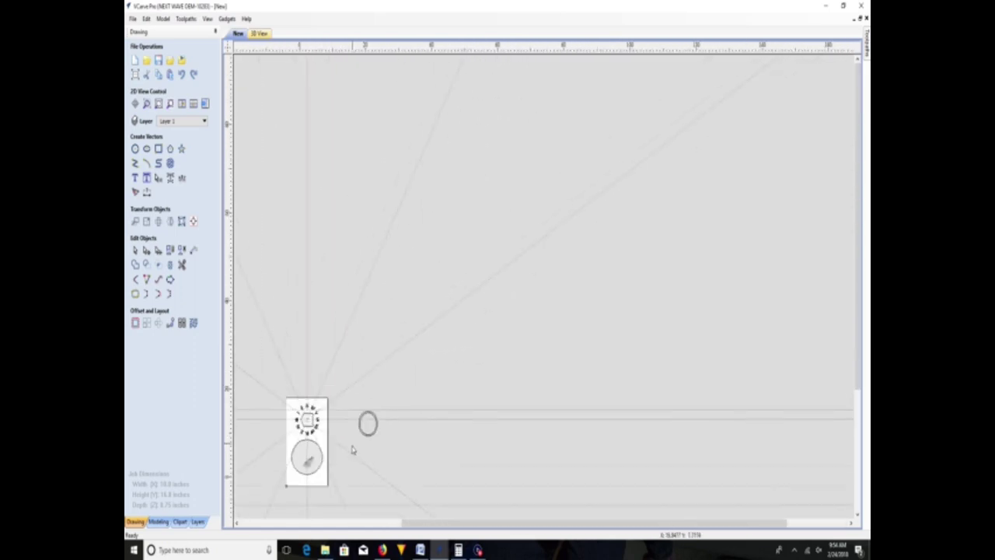
pyautogui.scroll(1, 293, 455)
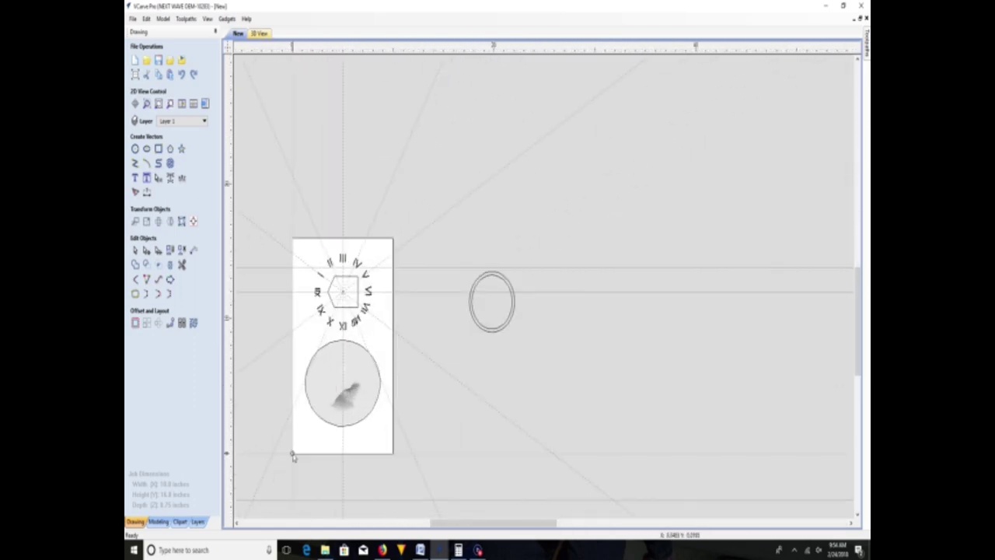
pyautogui.click(292, 456)
pyautogui.moveTo(293, 455); pyautogui.dragTo(343, 292)
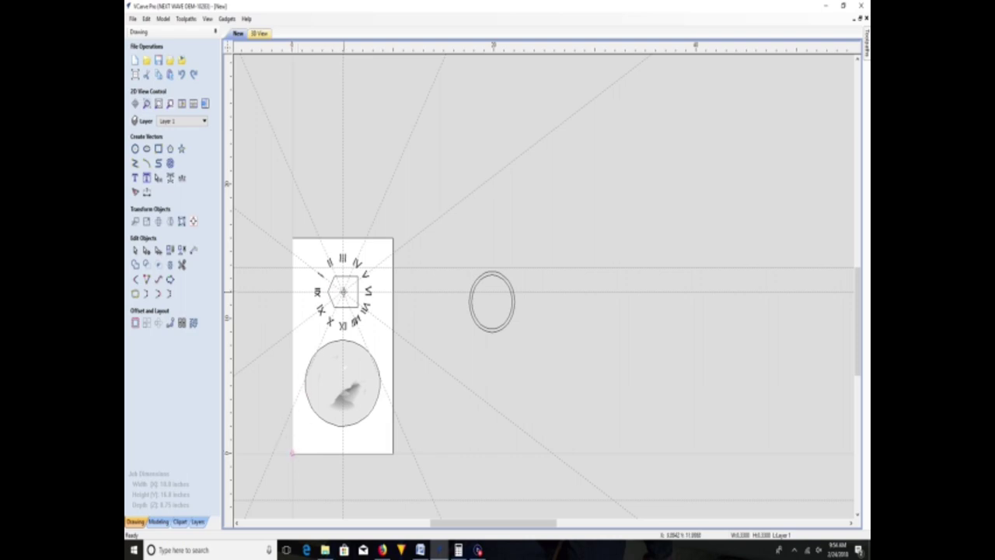
pyautogui.scroll(5, 343, 292)
pyautogui.scroll(4, 307, 399)
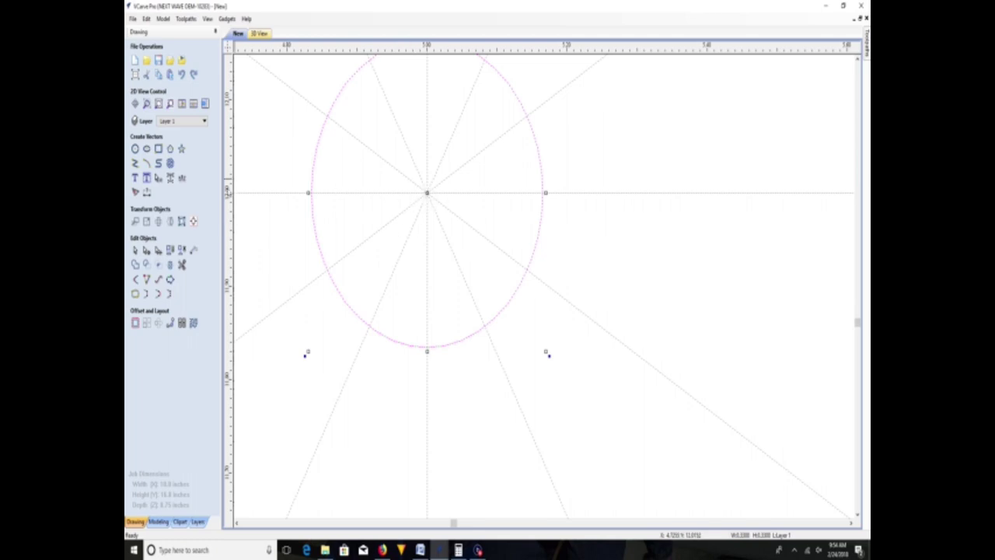
# - Check the small circle's centre and diameter settings, and measure its width along the horizontal guide line
pyautogui.click(135, 150)
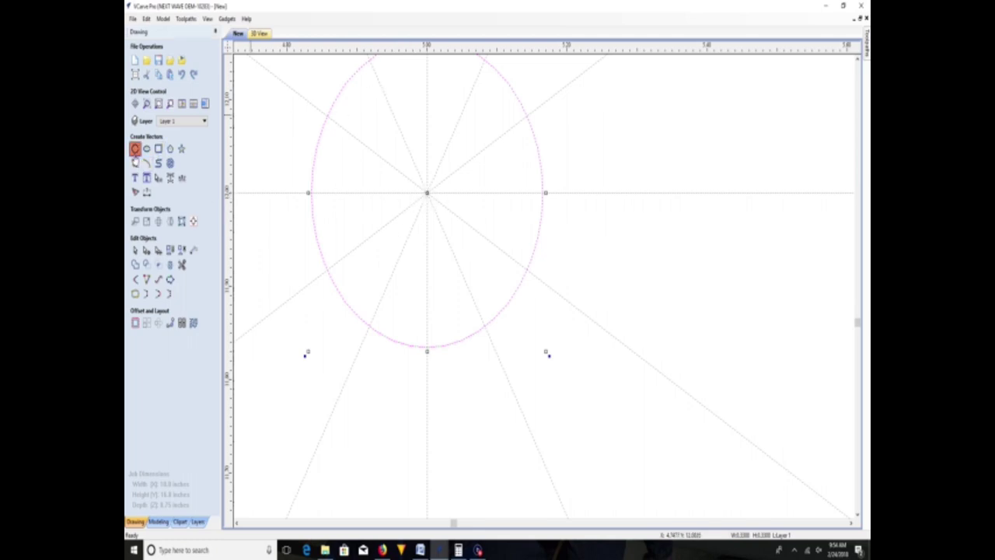
pyautogui.scroll(-3, 366, 206)
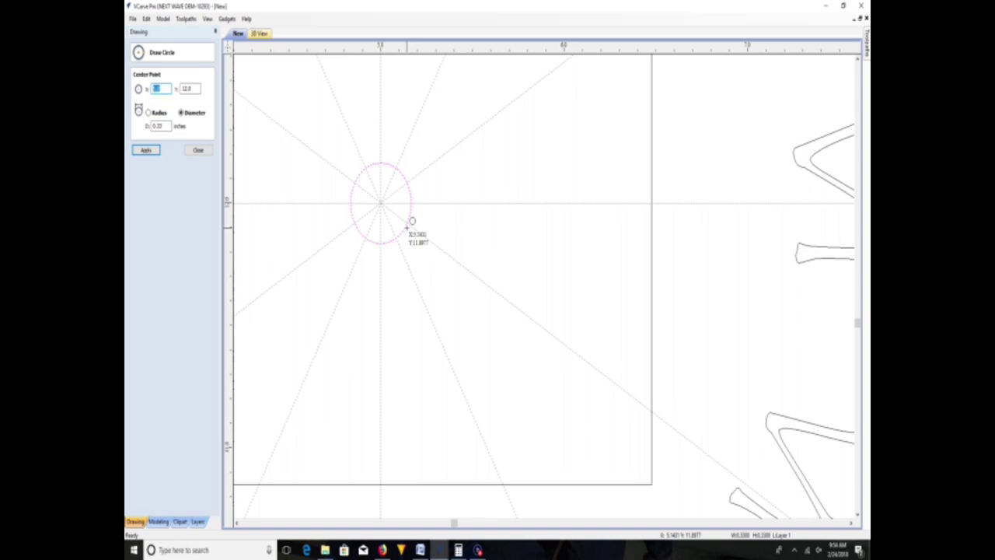
pyautogui.scroll(-3, 412, 222)
pyautogui.scroll(6, 407, 235)
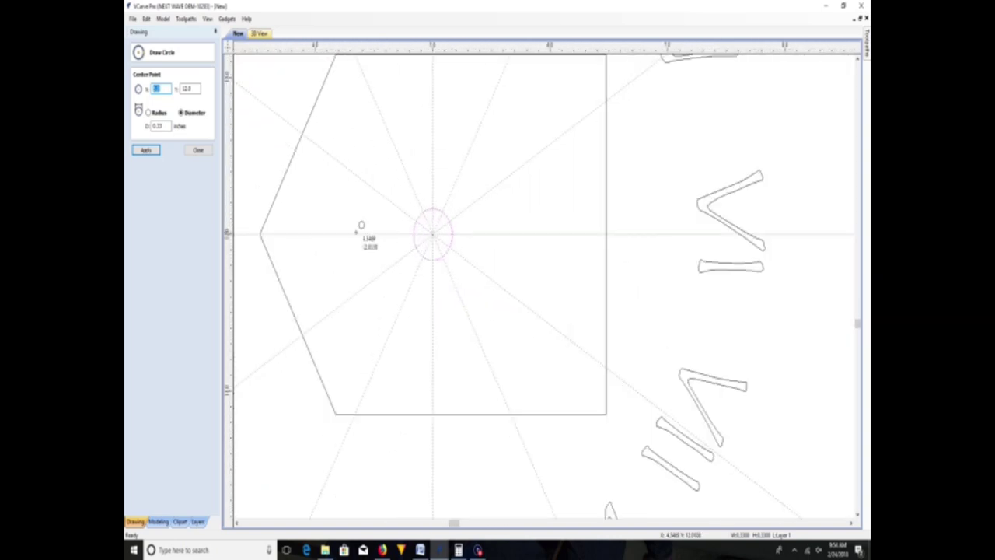
pyautogui.click(198, 151)
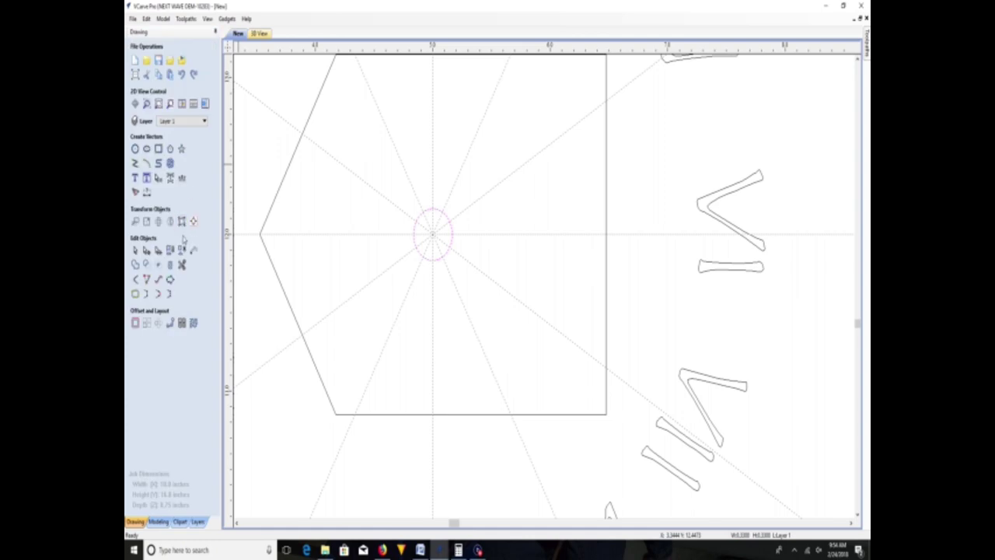
pyautogui.click(192, 250)
pyautogui.moveTo(413, 233); pyautogui.dragTo(451, 233)
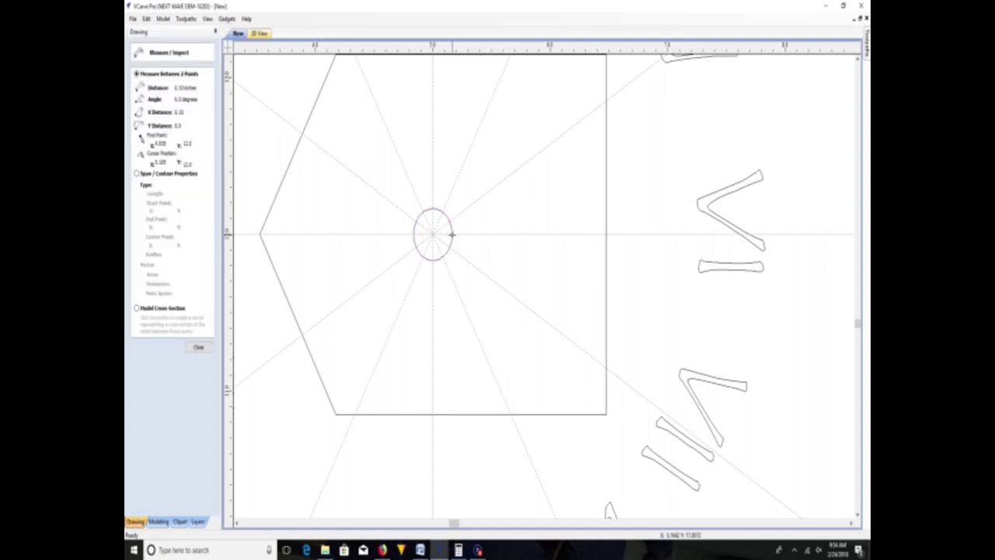
# - Measure the vertical distance from the dial's centre to the upper edge of the house-shaped outline
pyautogui.scroll(-3, 455, 272)
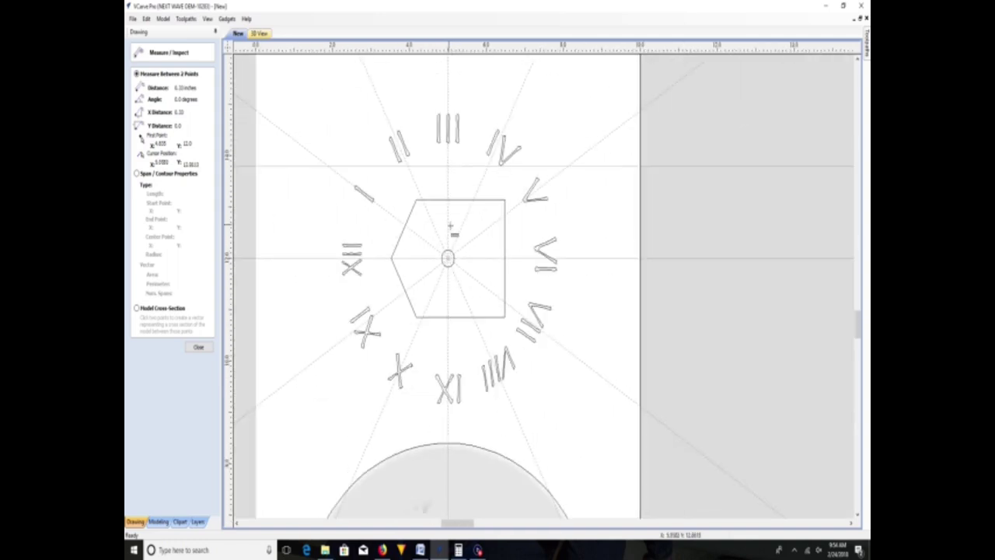
pyautogui.scroll(4, 449, 244)
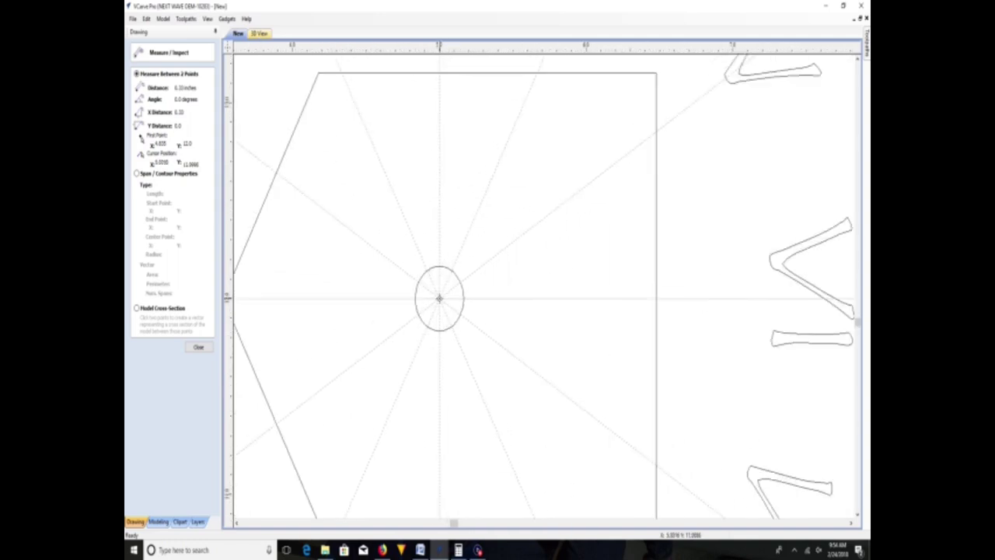
pyautogui.moveTo(440, 298); pyautogui.dragTo(439, 73)
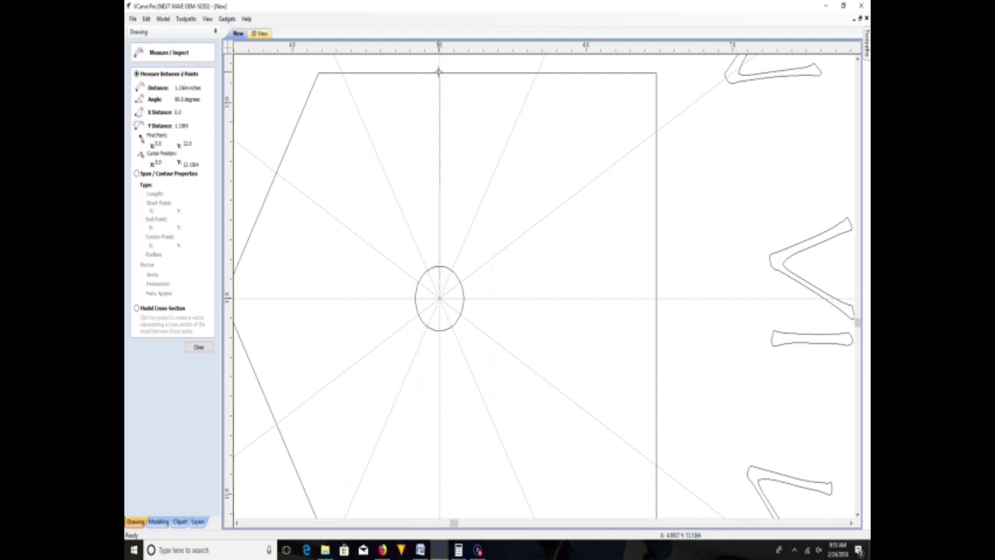
pyautogui.click(440, 73)
pyautogui.scroll(-1, 463, 237)
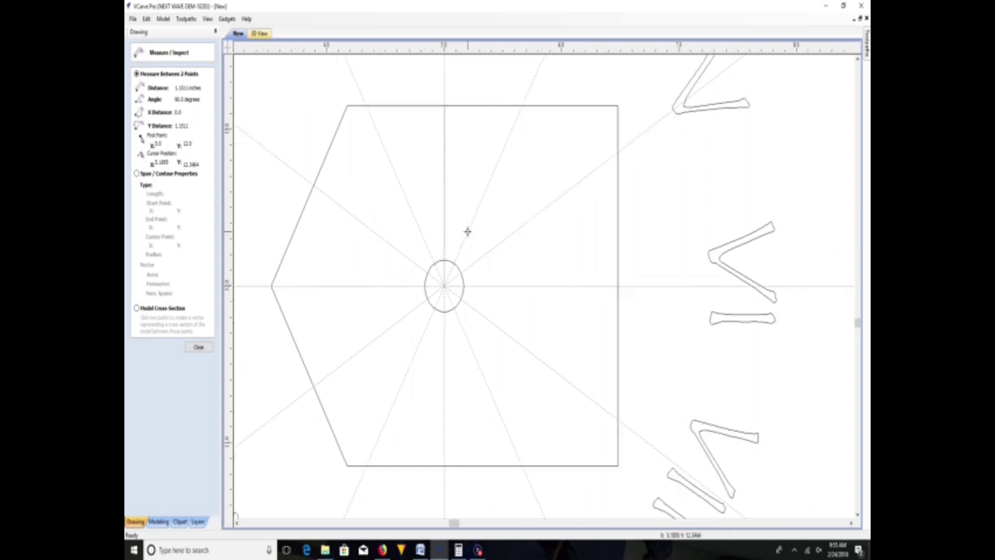
pyautogui.scroll(-1, 467, 231)
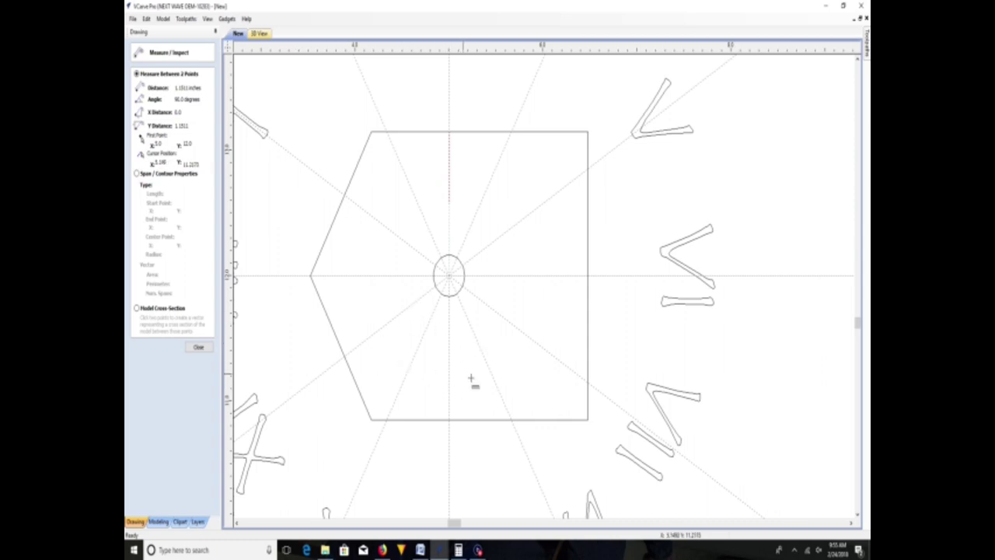
pyautogui.scroll(-1, 475, 398)
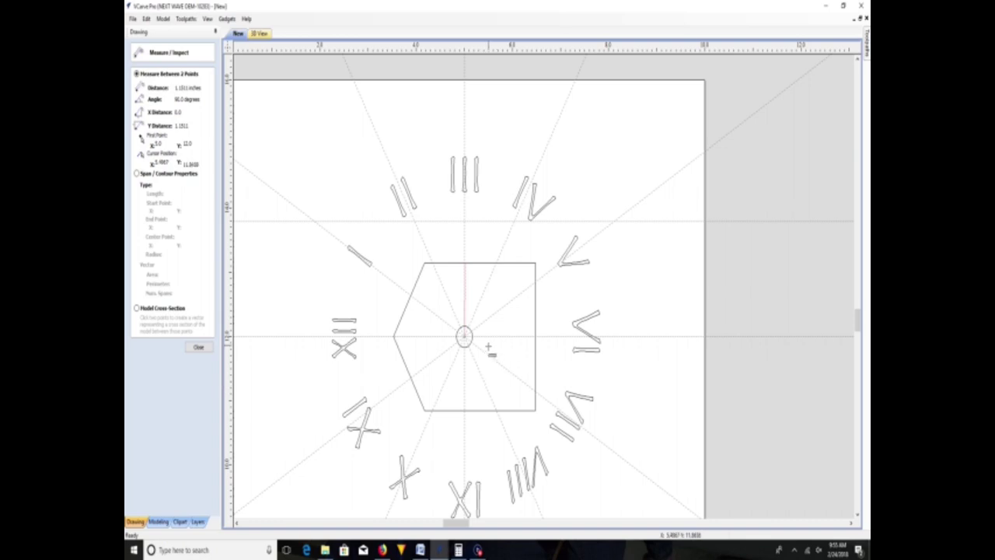
pyautogui.scroll(-2, 471, 451)
pyautogui.scroll(1, 465, 466)
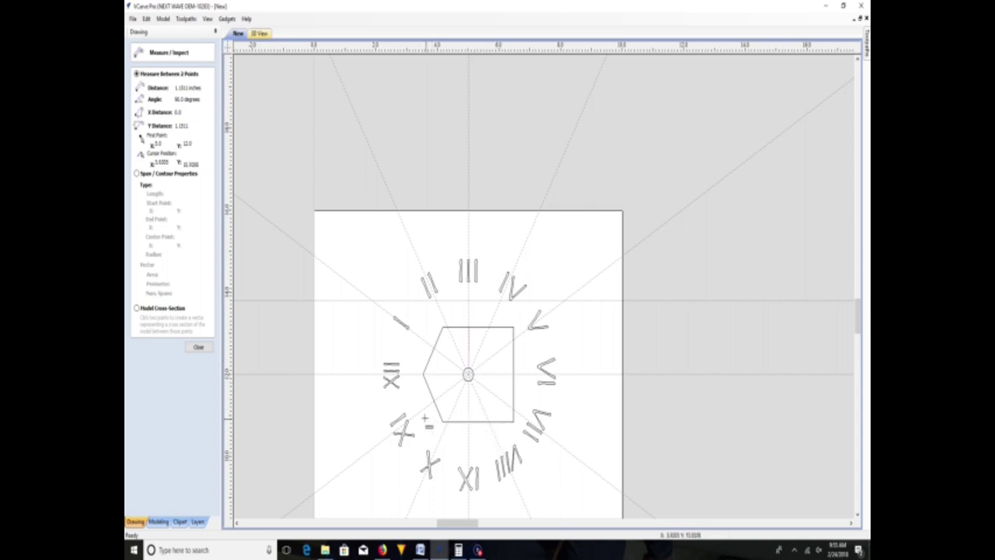
# - Measure the house-shaped outline's overall width from its roof point to the opposite straight edge
pyautogui.click(199, 347)
pyautogui.click(193, 252)
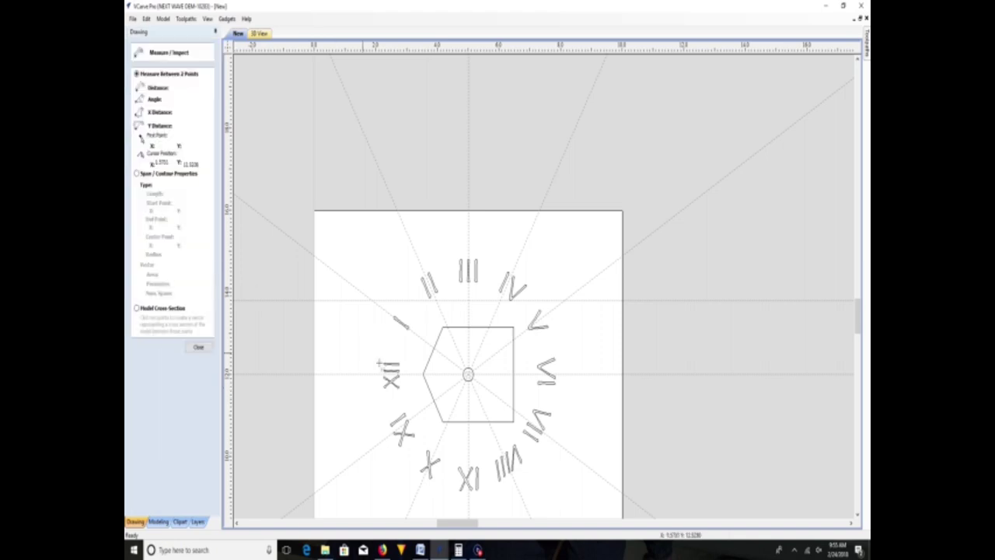
pyautogui.click(425, 375)
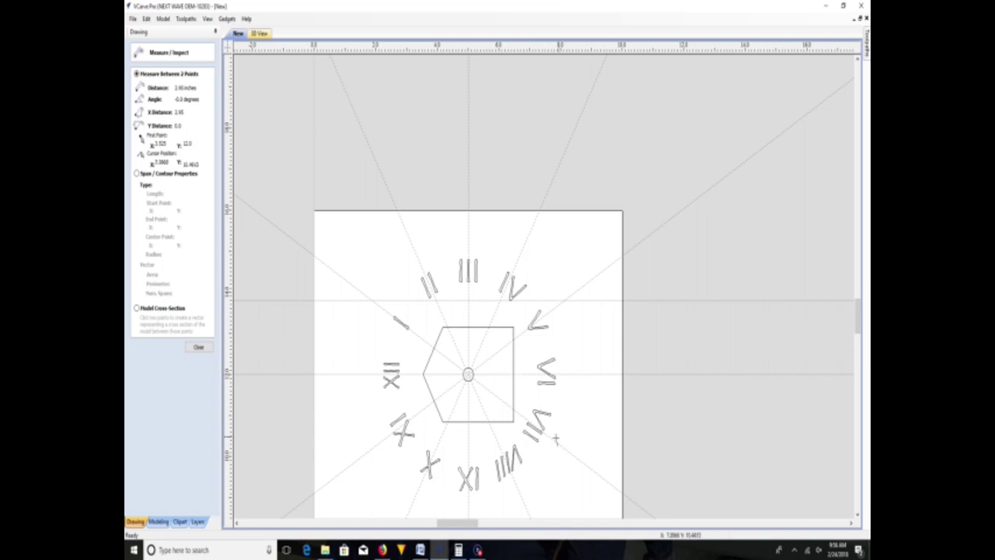
pyautogui.scroll(1, 787, 385)
pyautogui.scroll(-1, 788, 385)
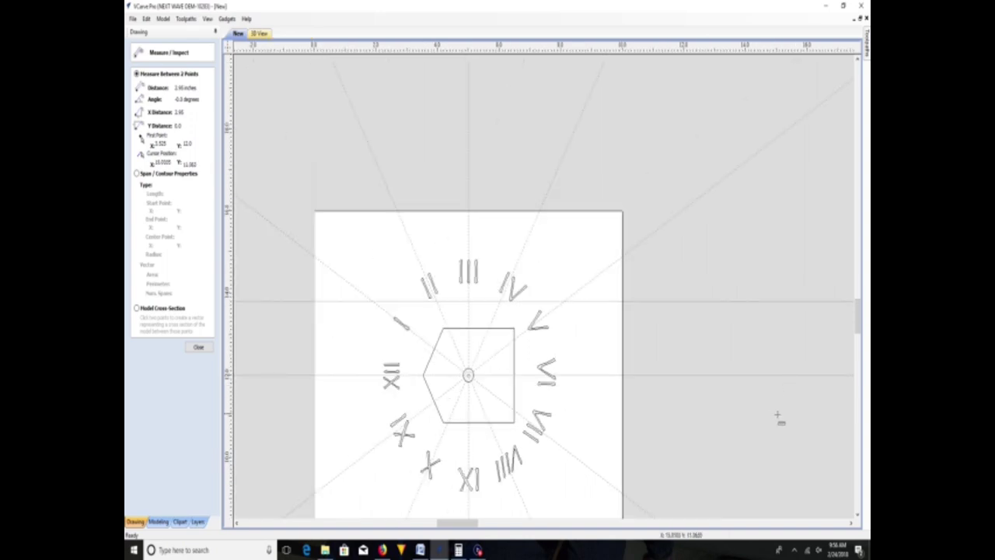
pyautogui.moveTo(857, 322); pyautogui.dragTo(860, 333)
pyautogui.rightClick(860, 333)
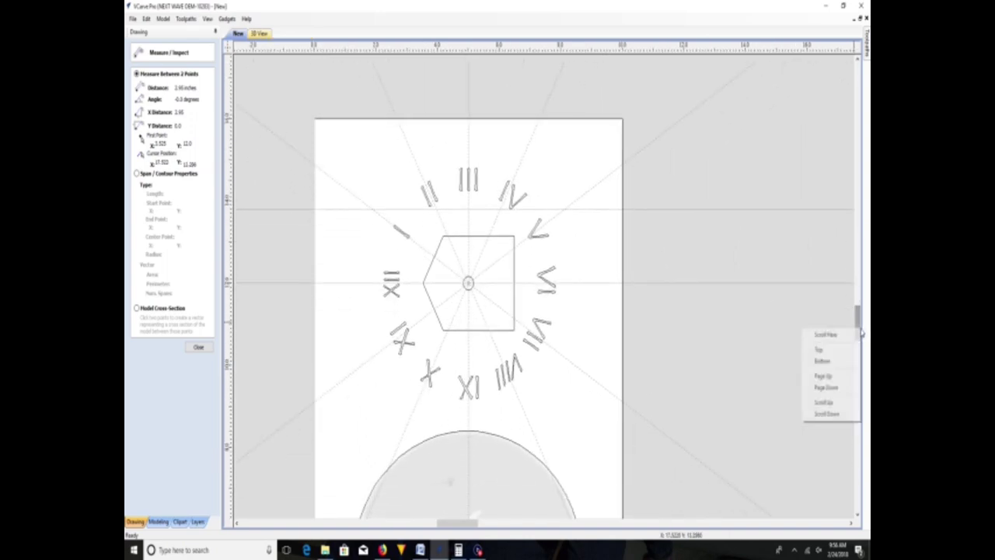
pyautogui.click(763, 334)
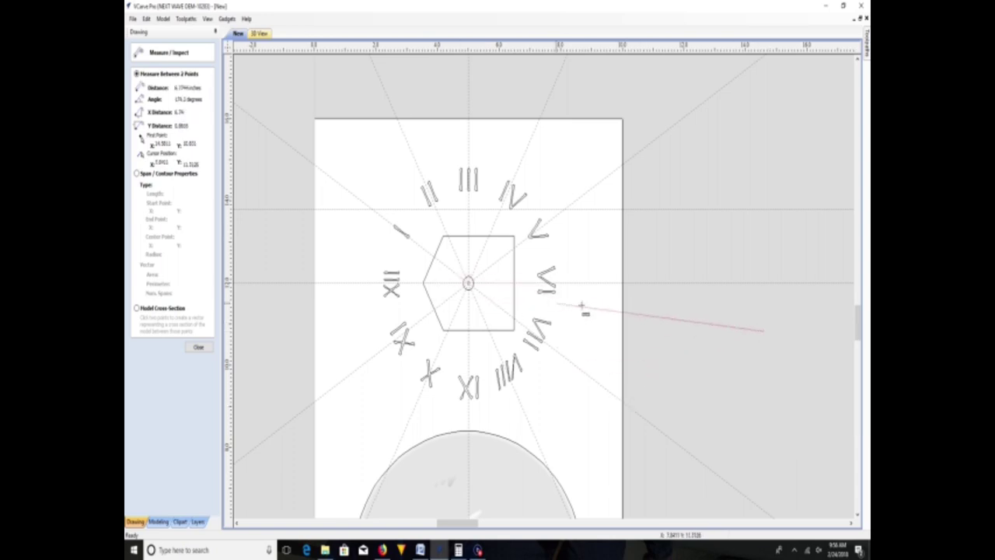
pyautogui.click(198, 346)
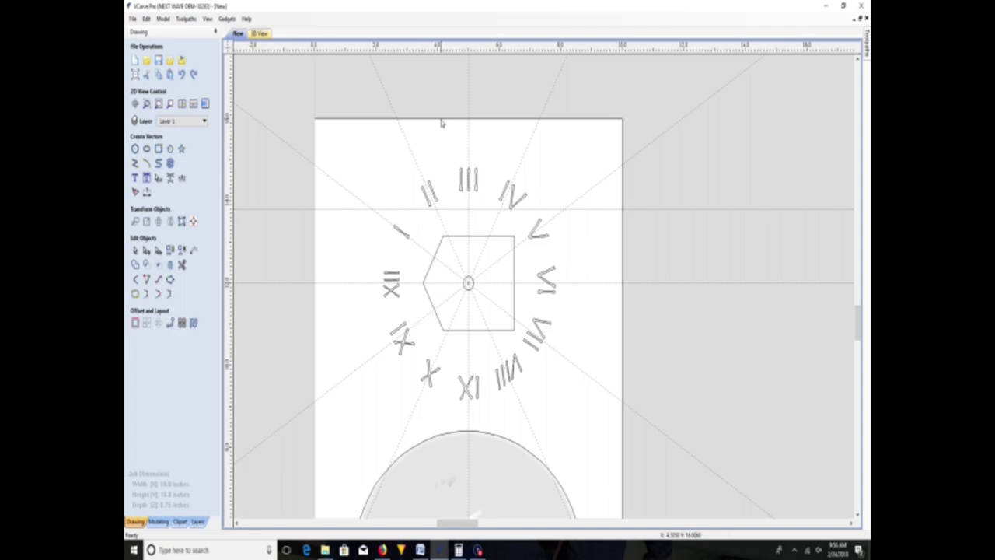
# - Measure the clearances from the house outline's upper edge, base edge and roof point to the board's adjacent edges
pyautogui.click(193, 249)
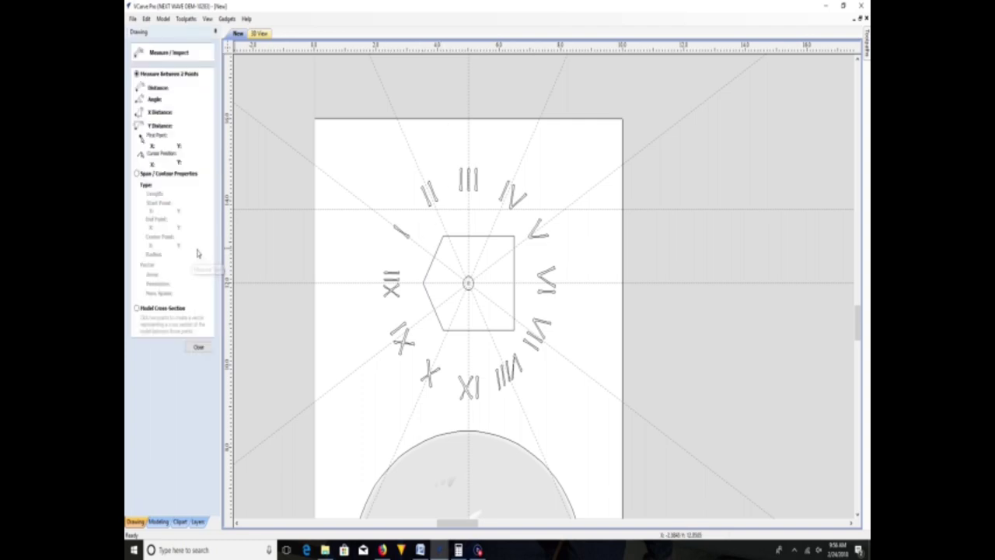
pyautogui.click(478, 243)
pyautogui.moveTo(478, 243); pyautogui.dragTo(476, 120)
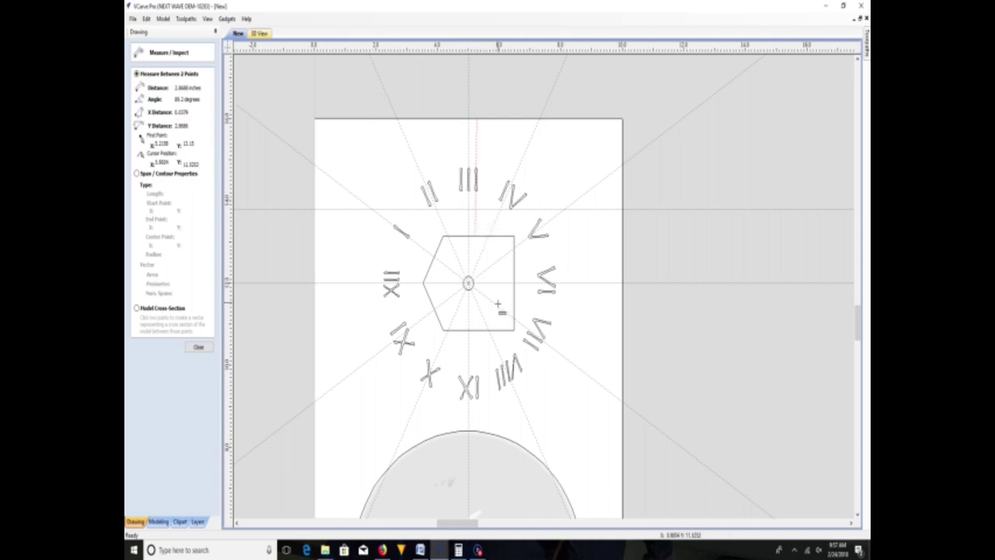
pyautogui.click(515, 278)
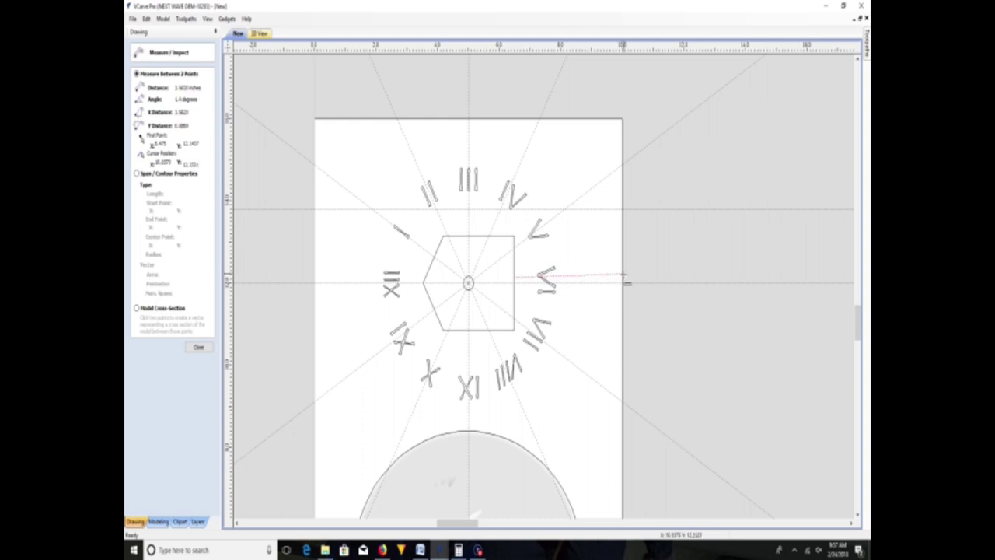
pyautogui.click(624, 280)
pyautogui.click(424, 286)
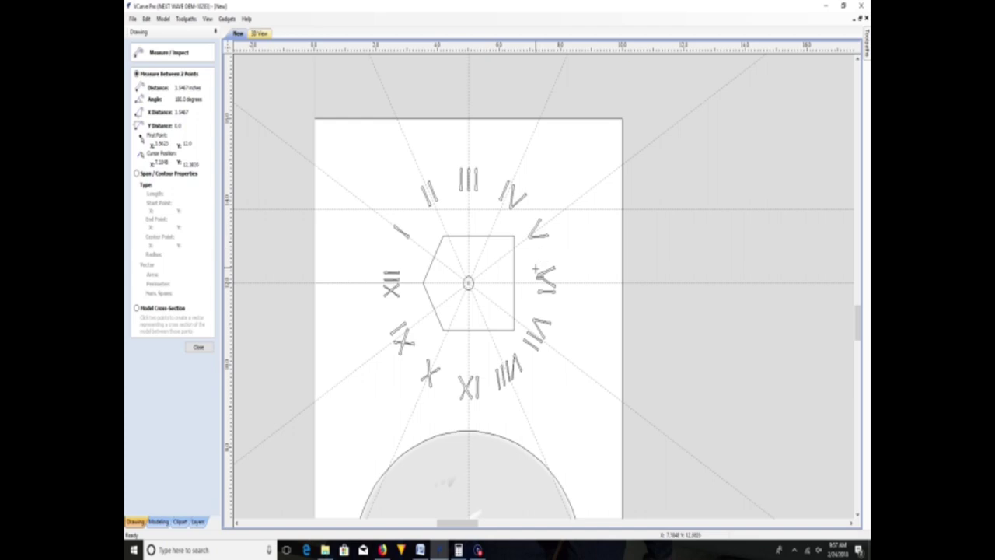
pyautogui.click(516, 269)
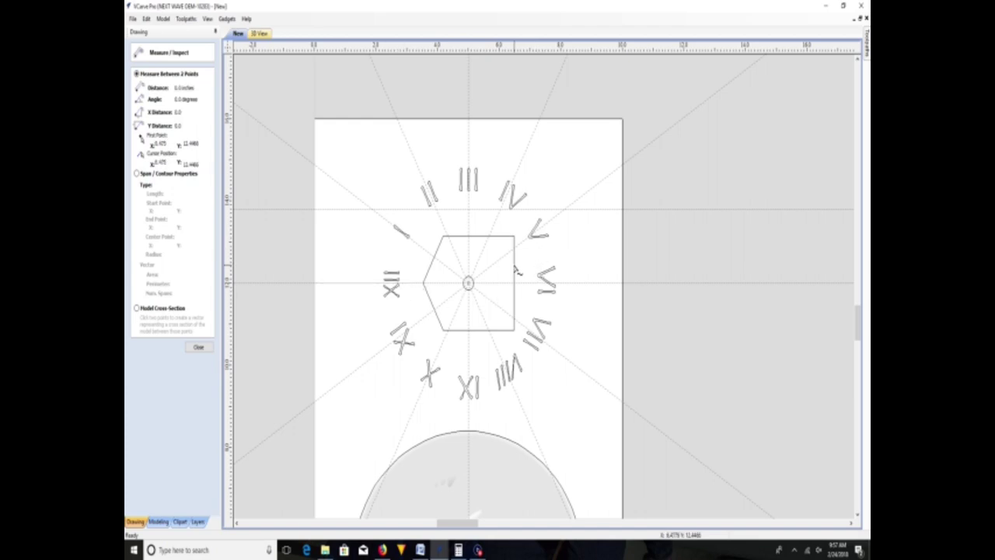
pyautogui.click(200, 347)
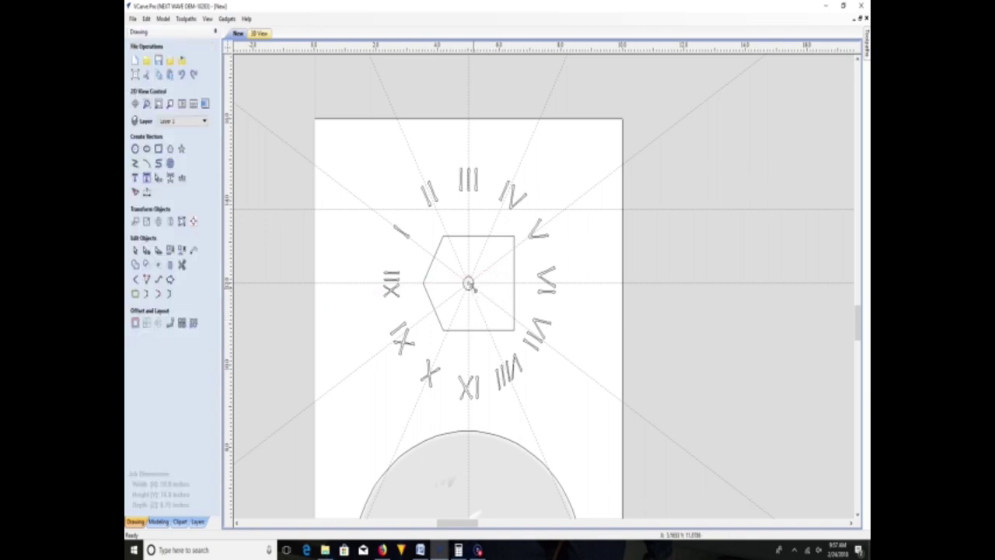
# - Create a drilling toolpath for the small circle at the dial's centre with a cut depth of 0.75 inches
pyautogui.scroll(6, 470, 283)
pyautogui.click(474, 274)
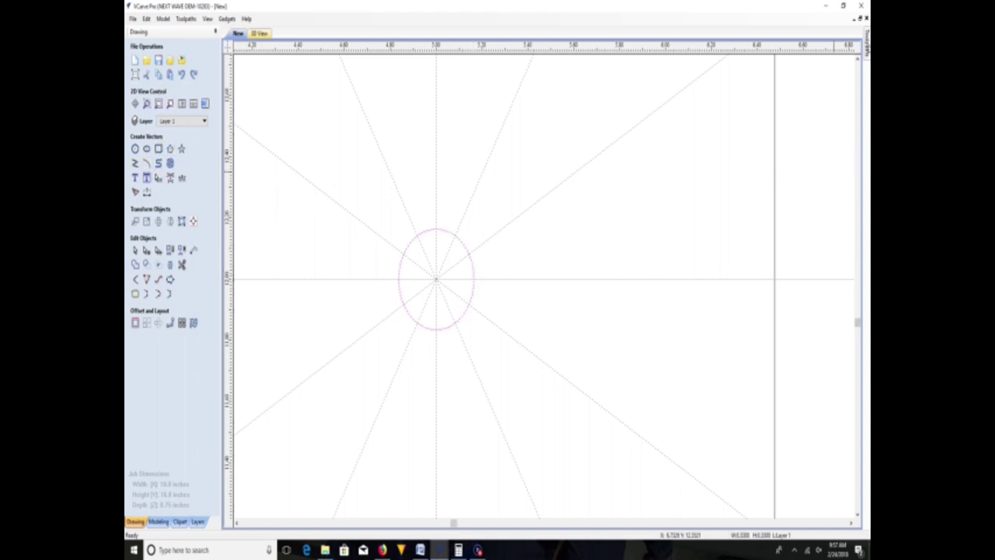
pyautogui.moveTo(858, 110)
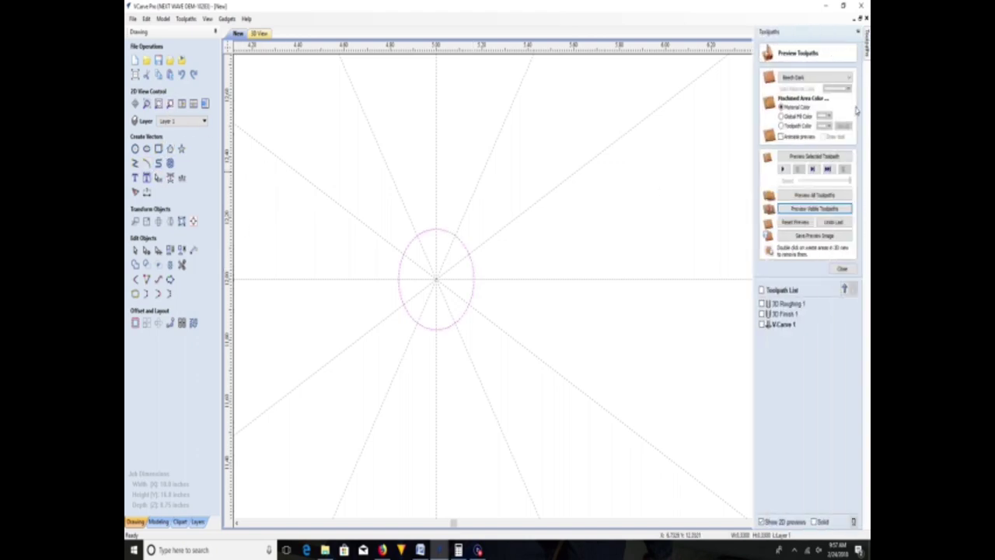
pyautogui.click(841, 268)
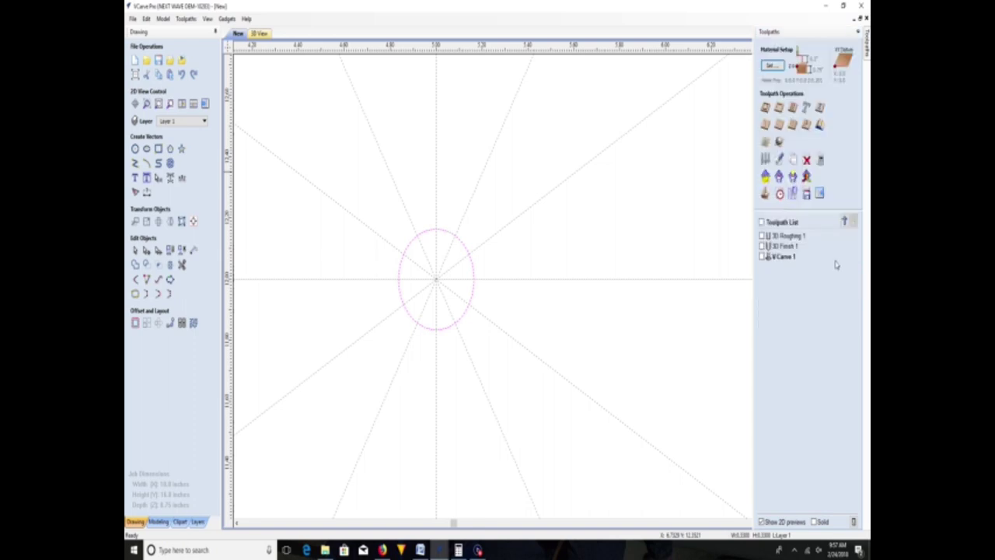
pyautogui.click(792, 109)
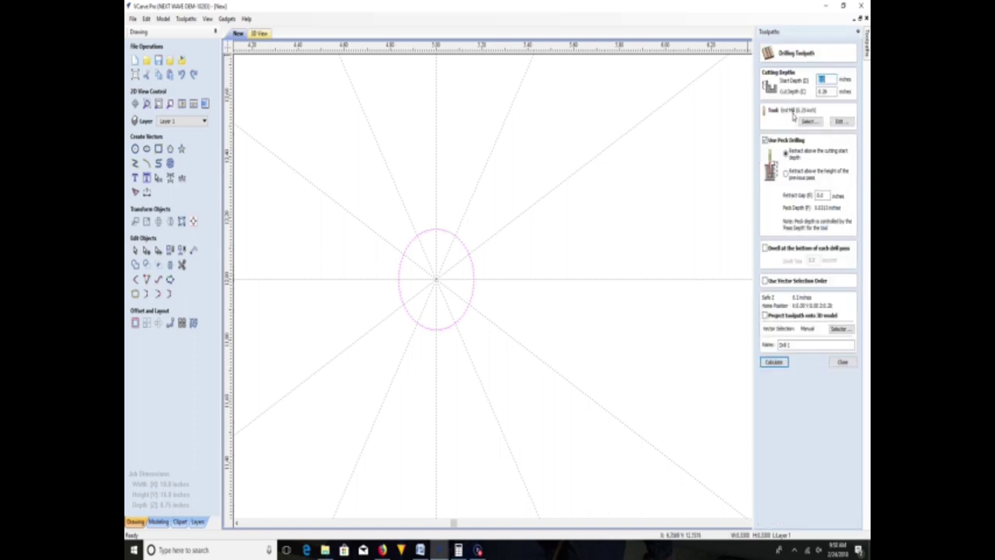
pyautogui.doubleClick(832, 91)
pyautogui.press('BackSpace')
pyautogui.write('.75')
pyautogui.click(775, 363)
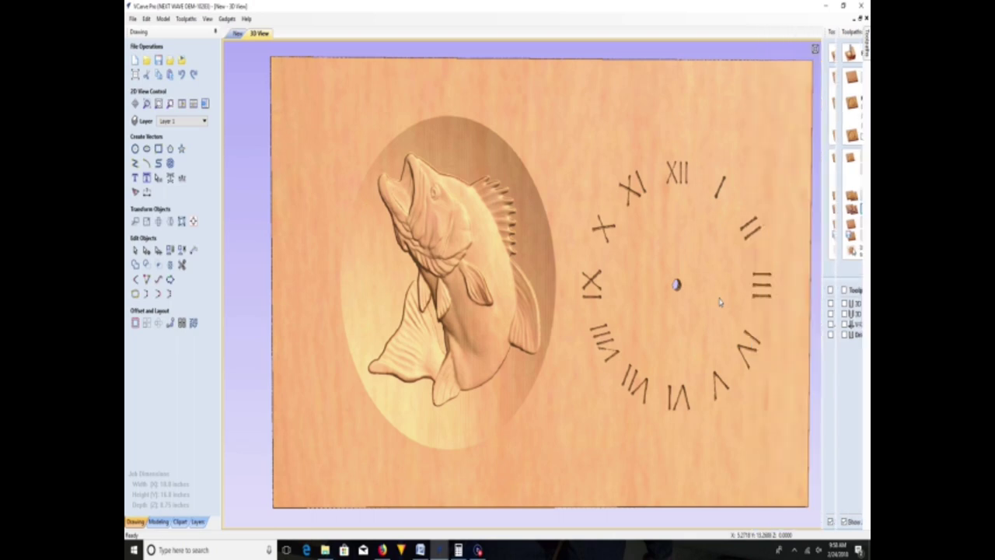
# - Set up a pocket toolpath for the house-shaped outline with the 0.25-inch End Mill as its main cutting tool
pyautogui.click(237, 33)
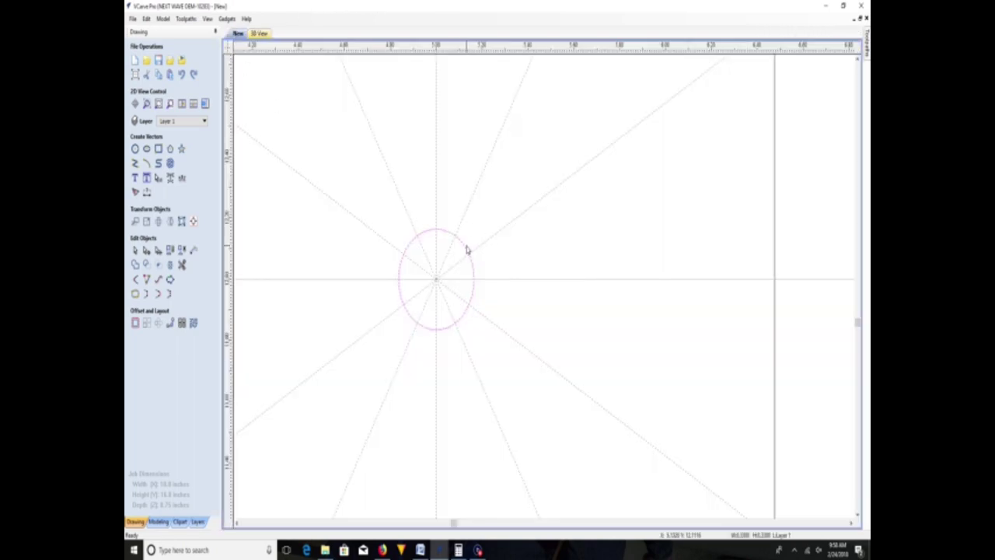
pyautogui.scroll(-5, 467, 251)
pyautogui.click(479, 167)
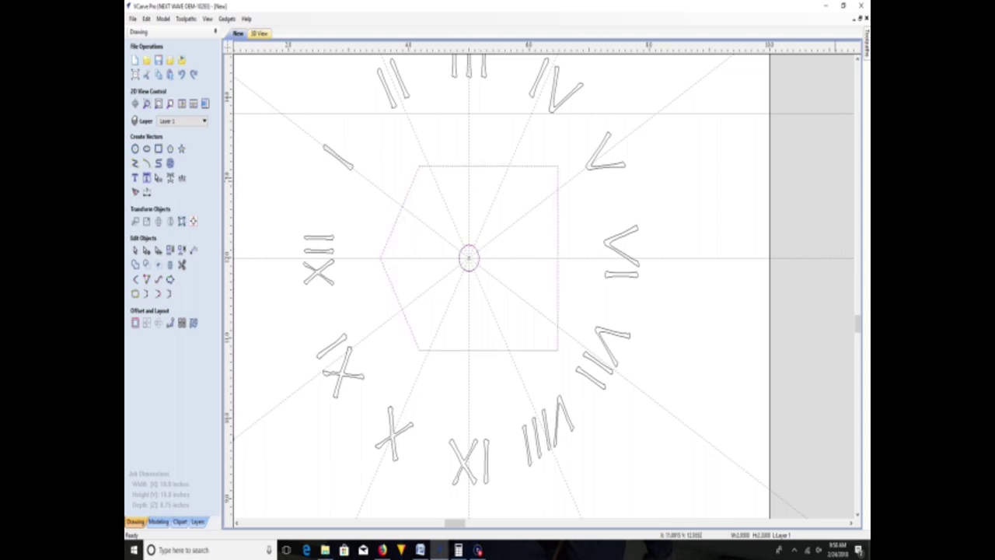
pyautogui.click(866, 49)
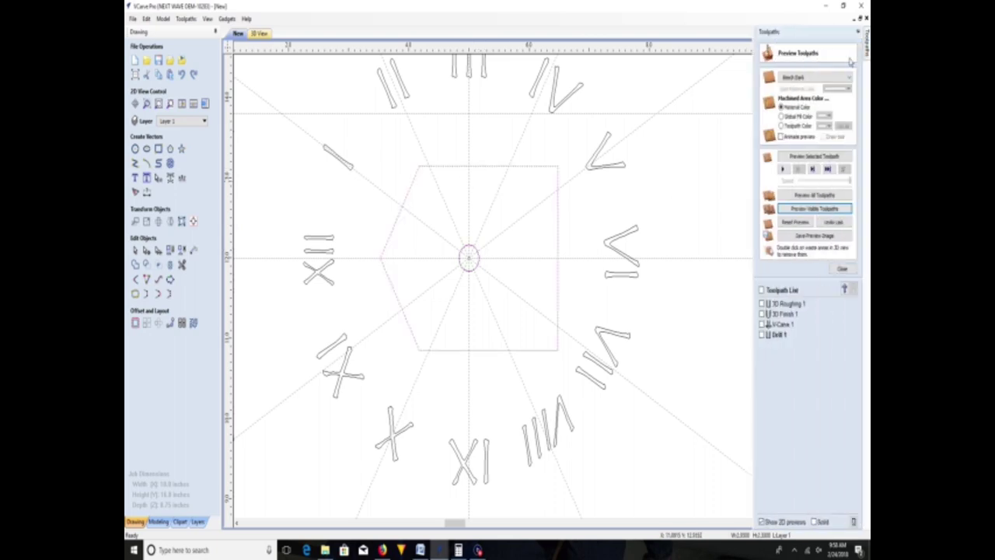
pyautogui.click(841, 268)
pyautogui.click(782, 111)
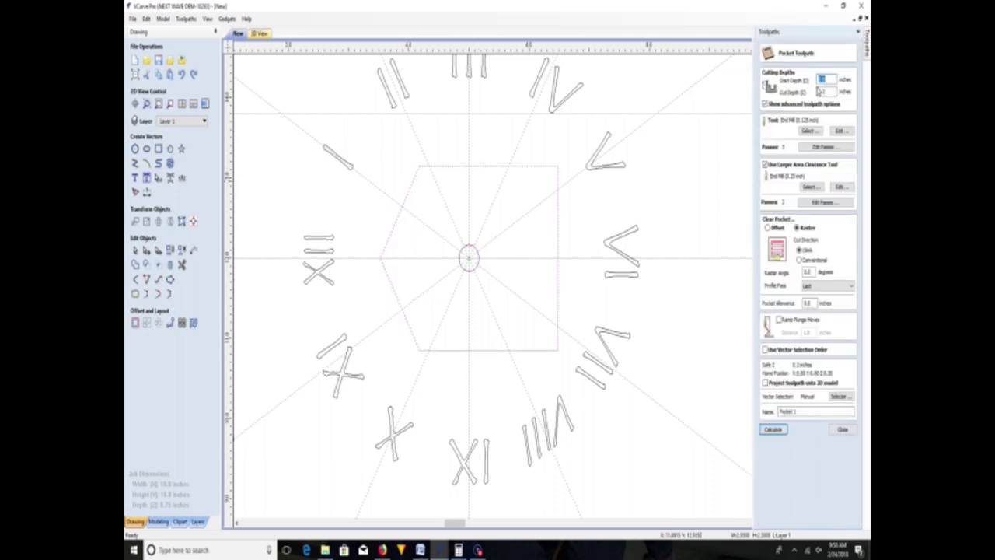
pyautogui.click(818, 91)
pyautogui.click(839, 132)
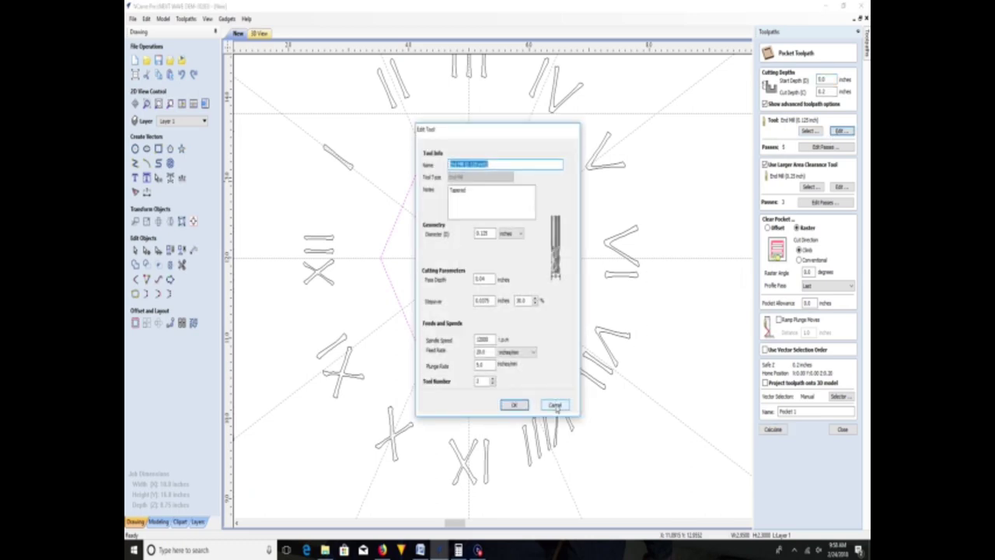
pyautogui.click(555, 405)
pyautogui.click(810, 131)
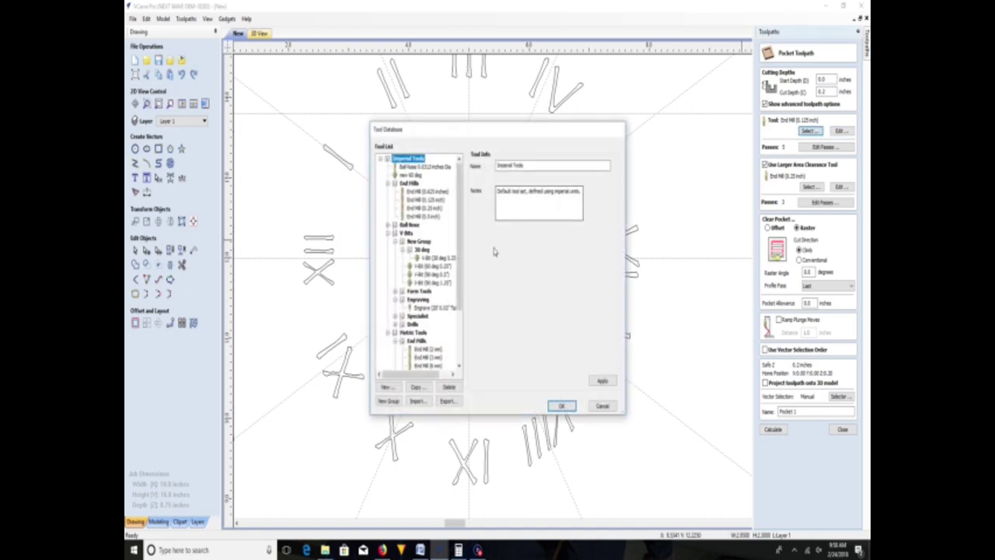
pyautogui.click(427, 208)
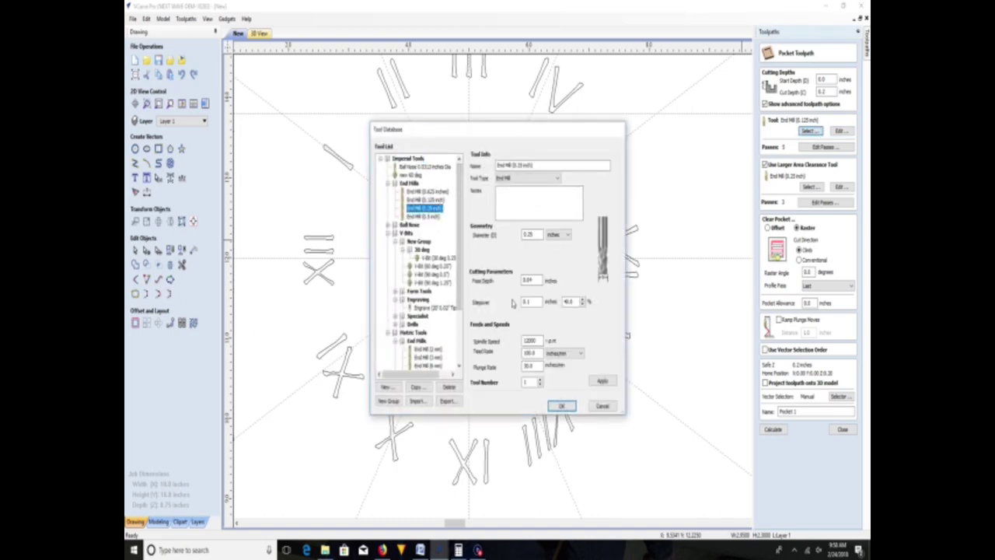
pyautogui.click(563, 406)
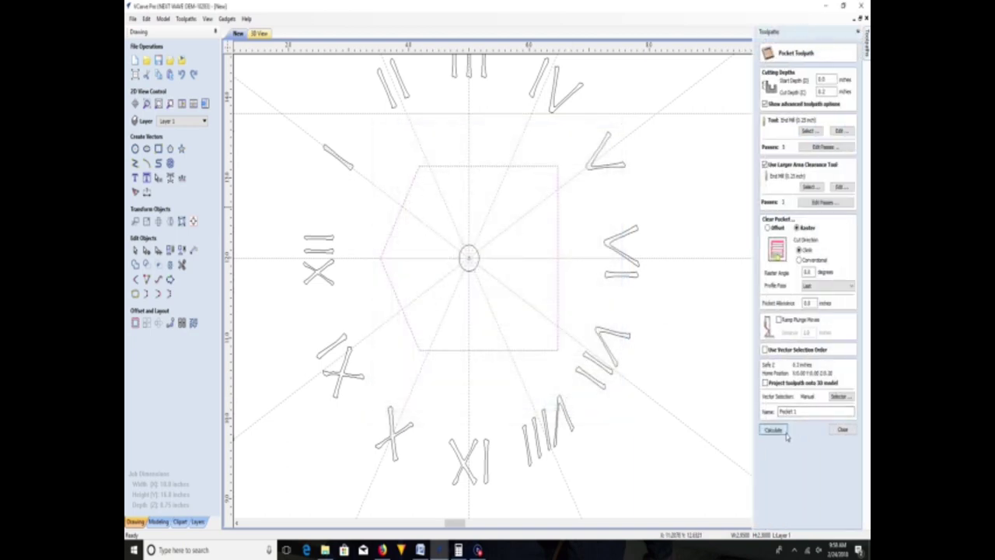
# - Calculate the house pocket at 0.2 inches deep and preview the cut on the 3D board
pyautogui.click(787, 435)
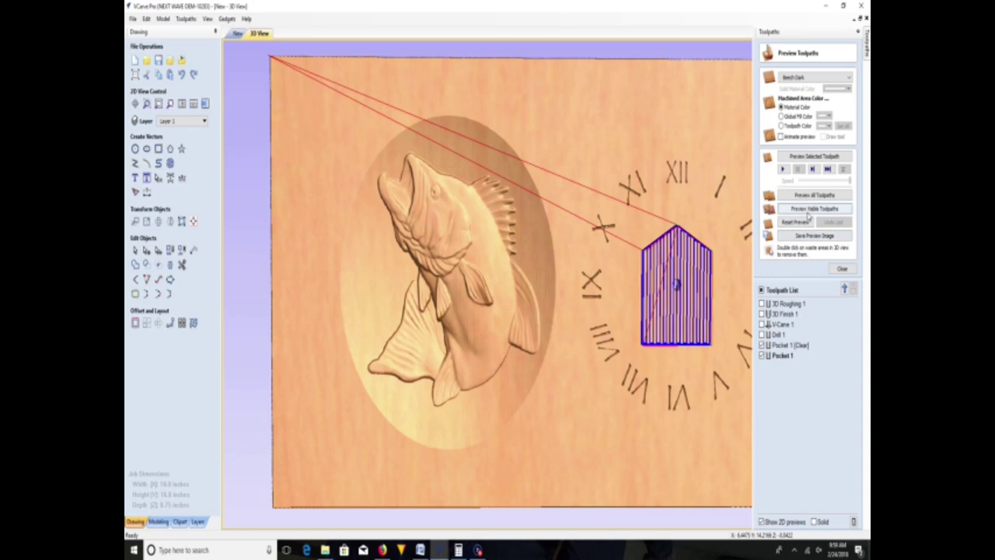
pyautogui.click(808, 212)
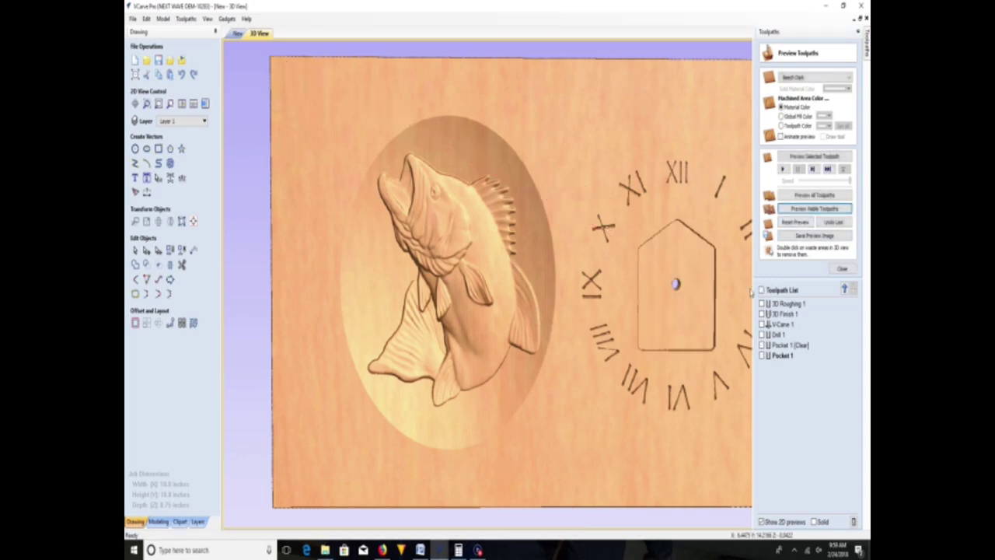
pyautogui.moveTo(627, 370); pyautogui.dragTo(695, 343)
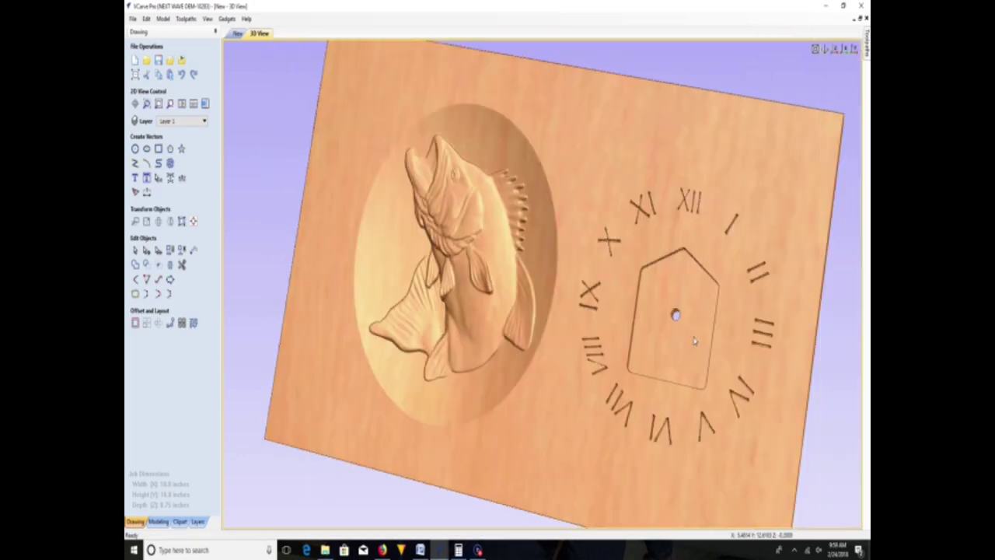
# - Delete both toolpaths of the house pocket, Pocket 1 and Pocket 1 [Clear]
pyautogui.moveTo(866, 42)
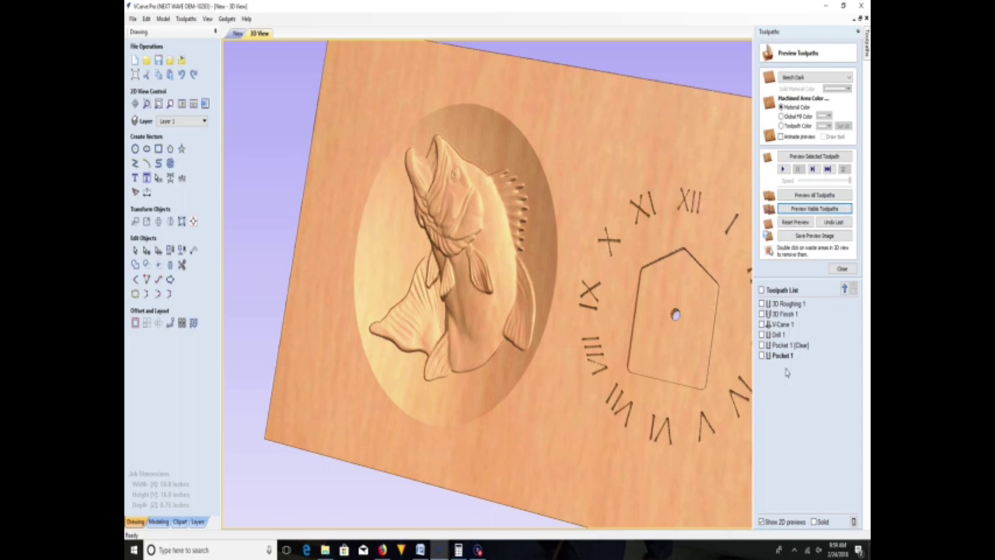
pyautogui.rightClick(782, 346)
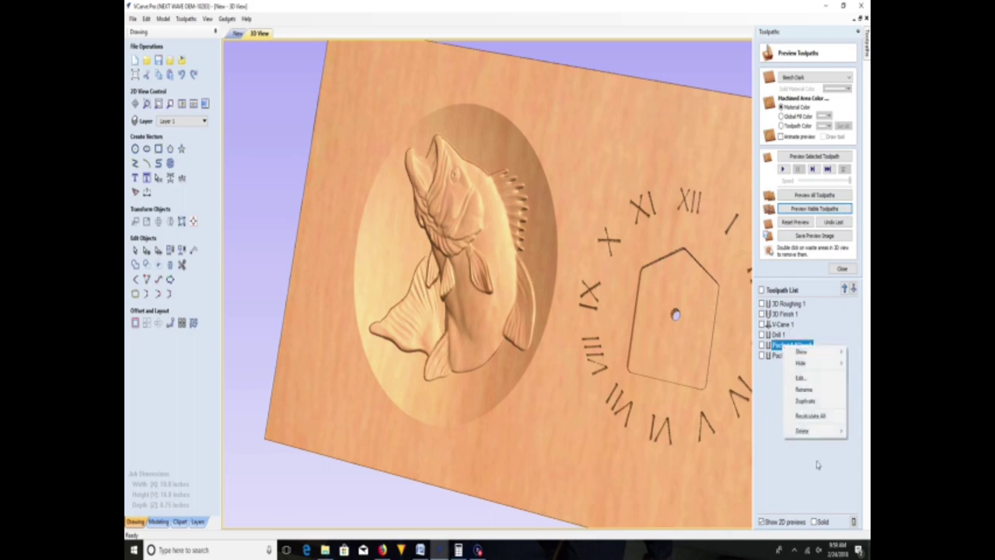
pyautogui.click(766, 404)
pyautogui.rightClick(782, 356)
pyautogui.moveTo(801, 443)
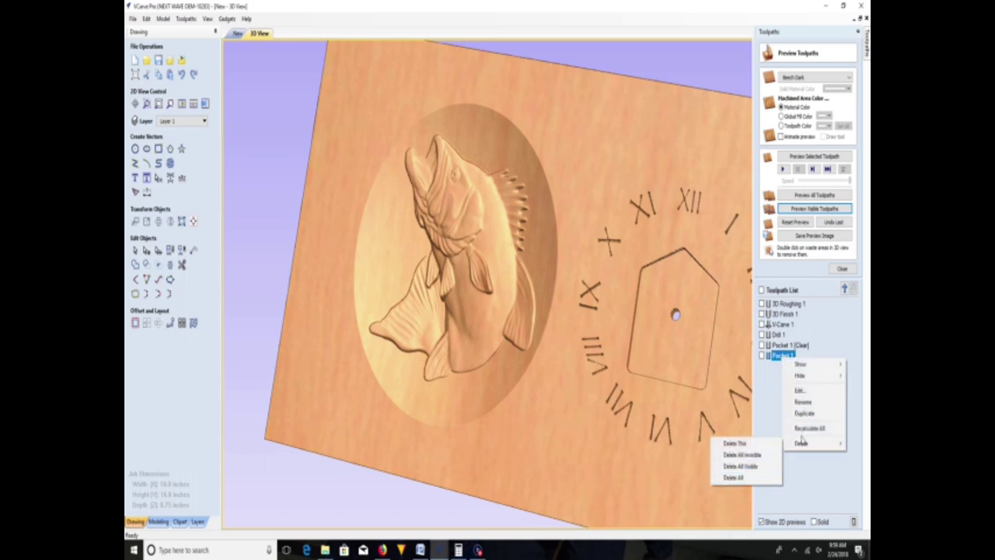
pyautogui.click(734, 443)
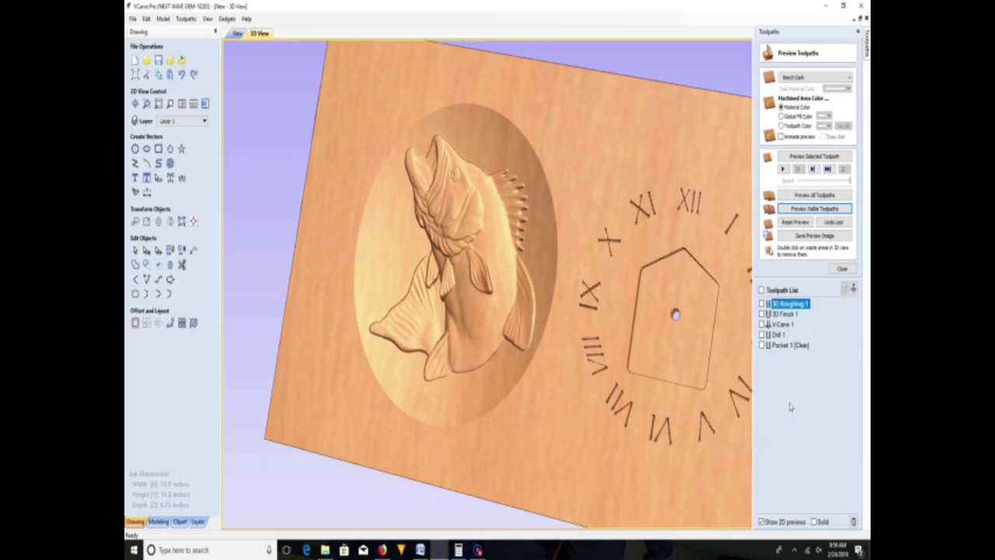
pyautogui.rightClick(793, 347)
pyautogui.moveTo(827, 432)
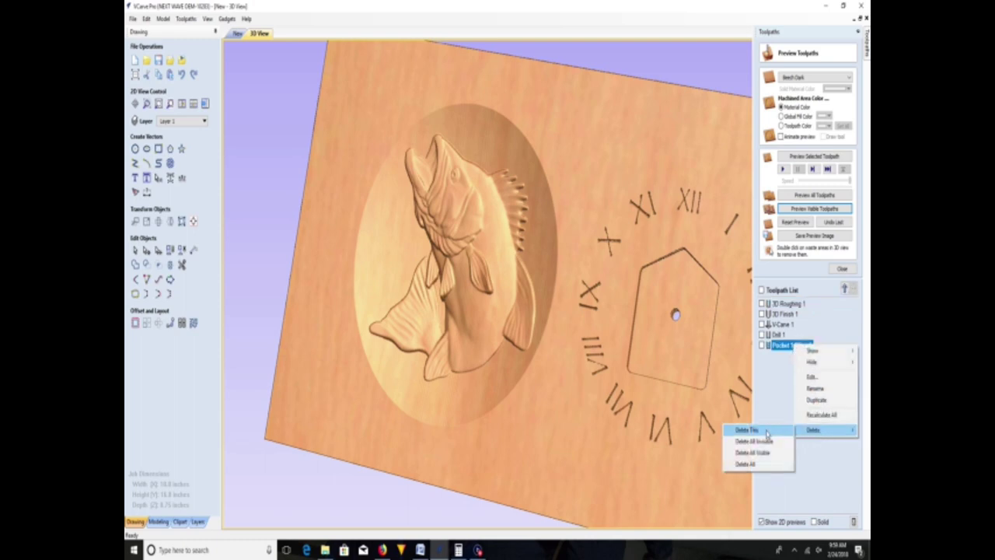
pyautogui.click(767, 432)
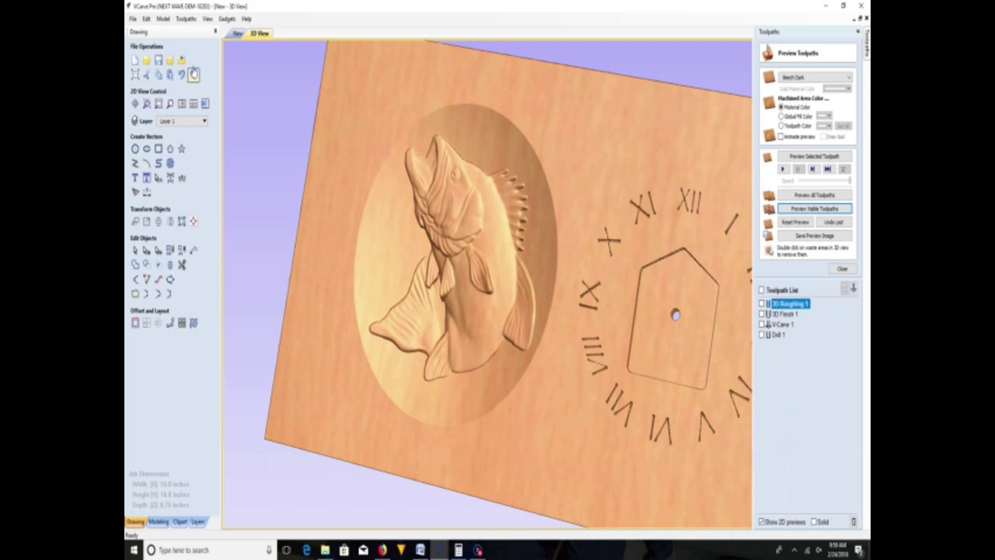
# - Start a new pocket toolpath for the house-shaped outline and set its cut depth to 0.65 inches
pyautogui.click(237, 33)
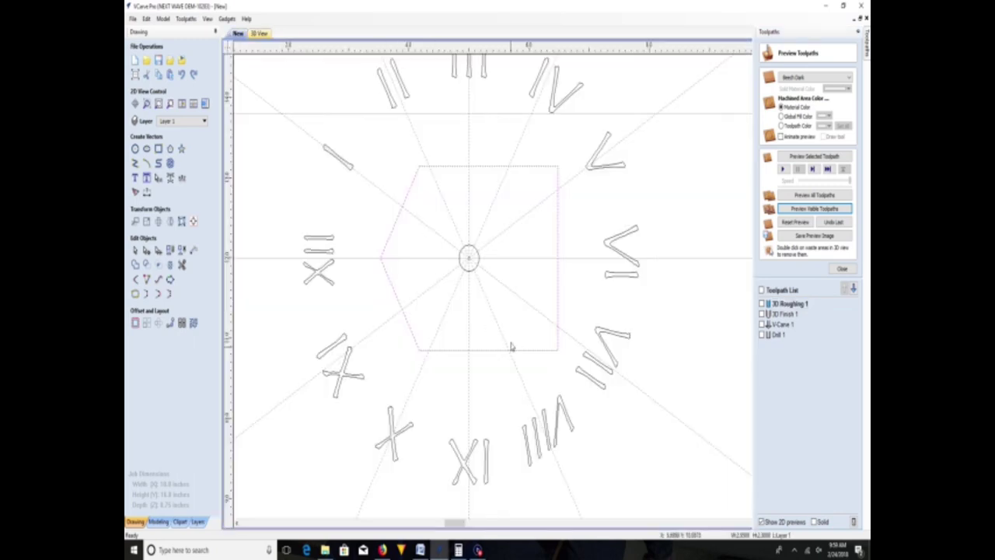
pyautogui.moveTo(866, 50)
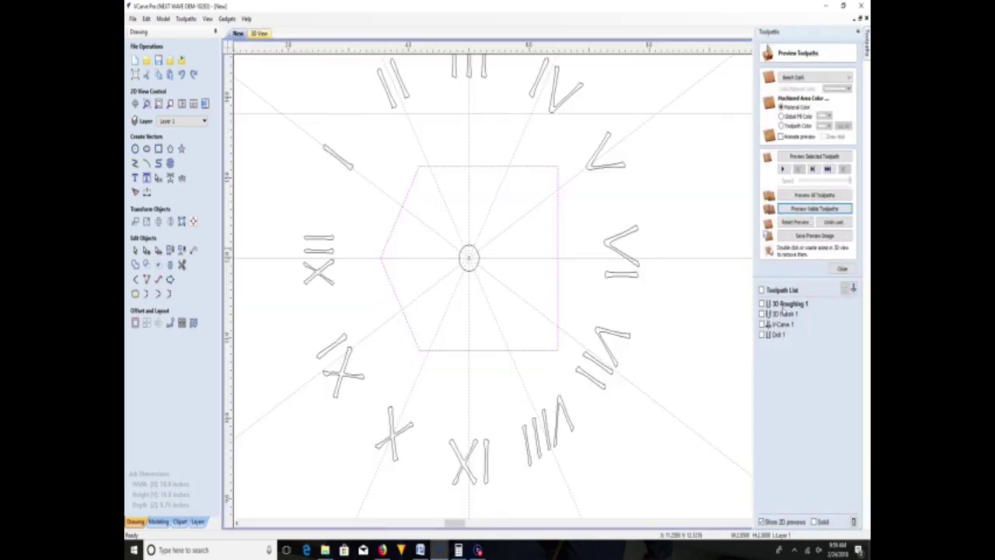
pyautogui.click(842, 269)
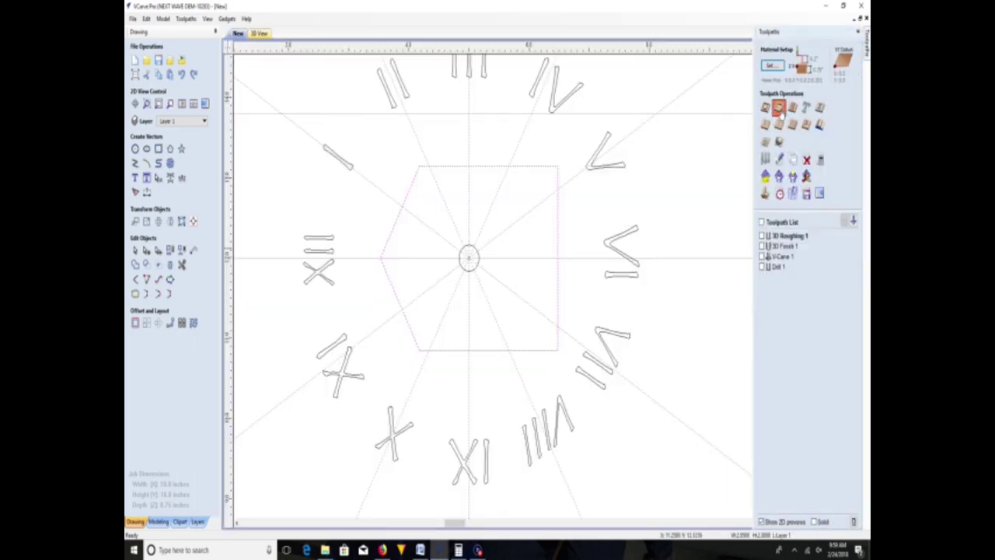
pyautogui.click(782, 111)
pyautogui.click(832, 91)
pyautogui.press('BackSpace')
pyautogui.write('1')
pyautogui.press('BackSpace')
pyautogui.write('0.68')
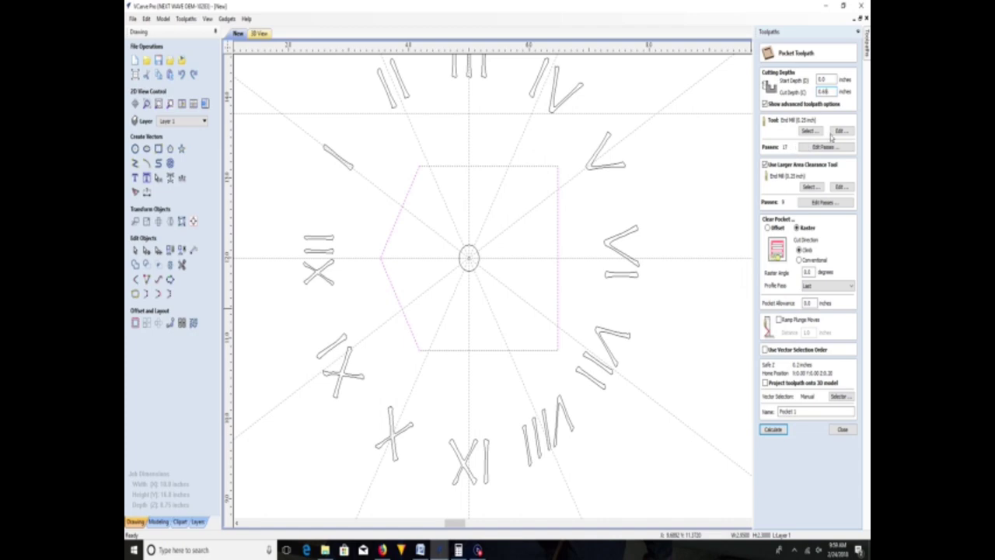
# - Set the 0.25-inch End Mill's pass depth to 0.08 inches and calculate the house pocket toolpath
pyautogui.click(842, 132)
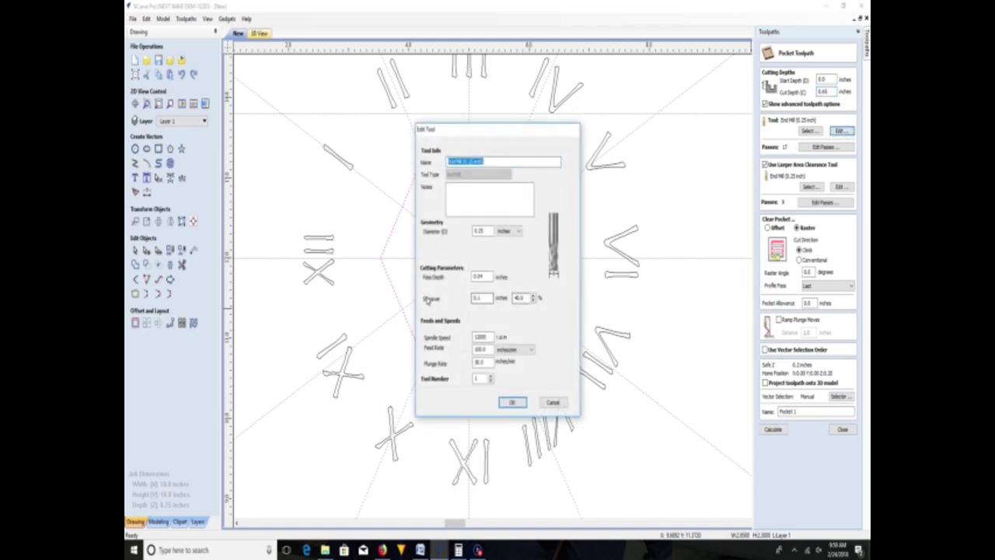
pyautogui.click(484, 276)
pyautogui.press('BackSpace')
pyautogui.press('BackSpace')
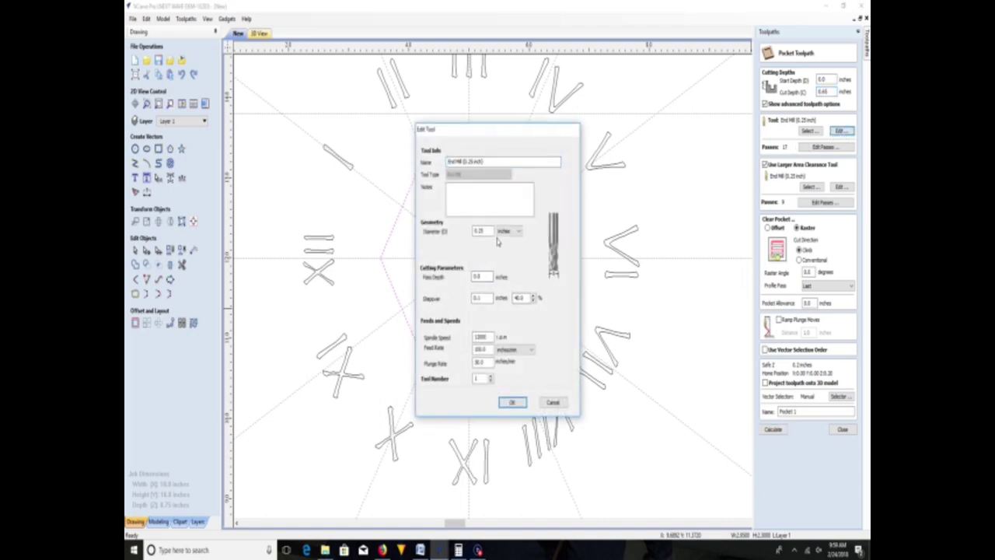
pyautogui.write('8')
pyautogui.click(513, 403)
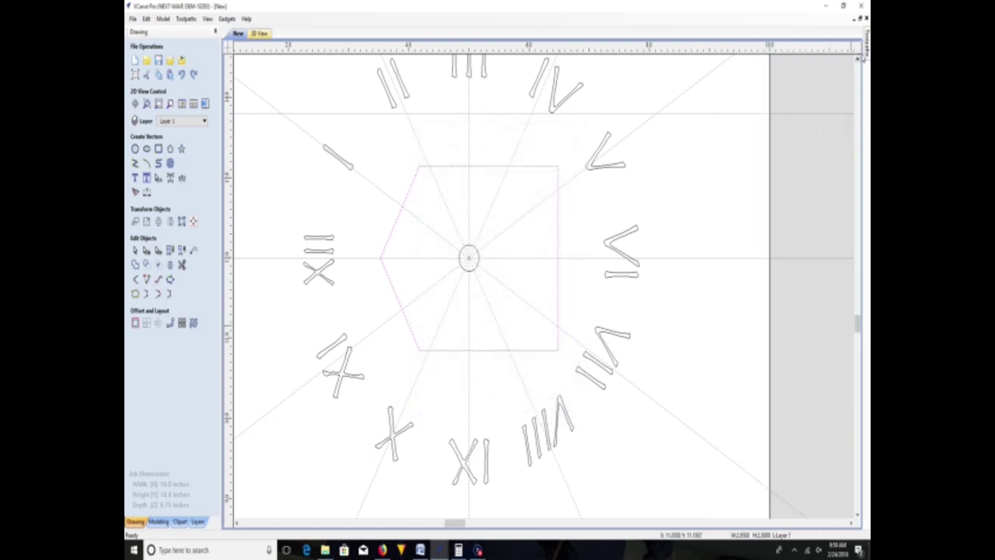
pyautogui.click(772, 429)
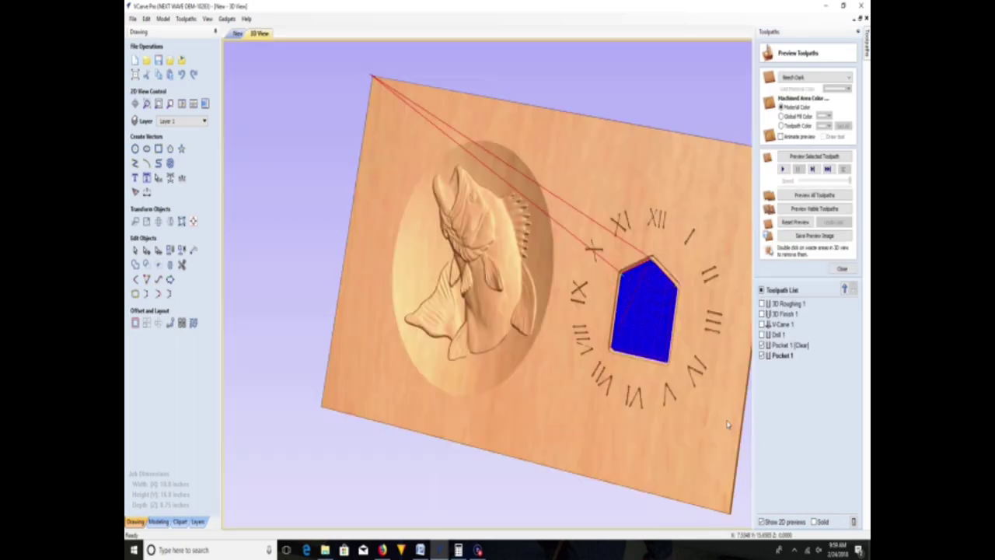
# - Edit Pocket 1 to turn off the larger area clearance tool, and recalculate the toolpath
pyautogui.moveTo(791, 356)
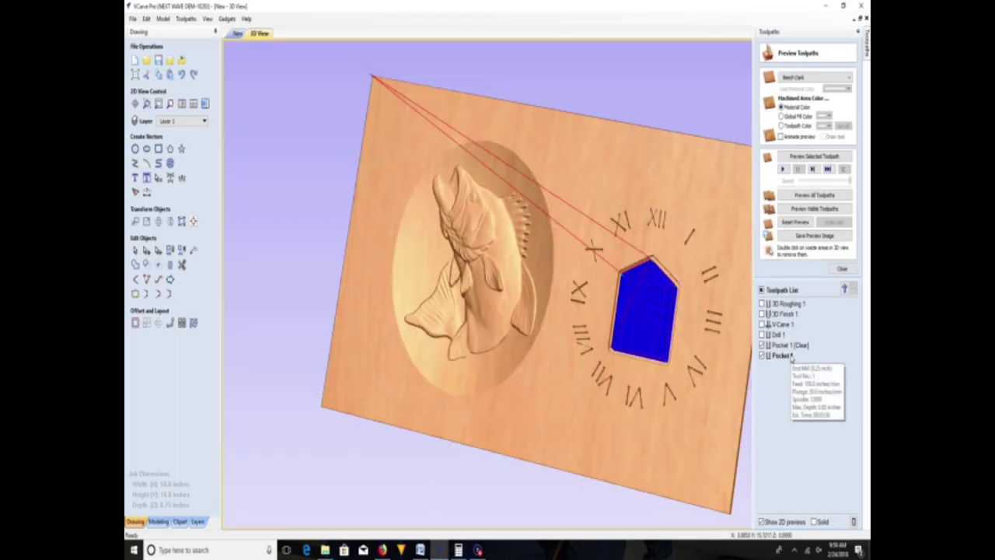
pyautogui.rightClick(783, 355)
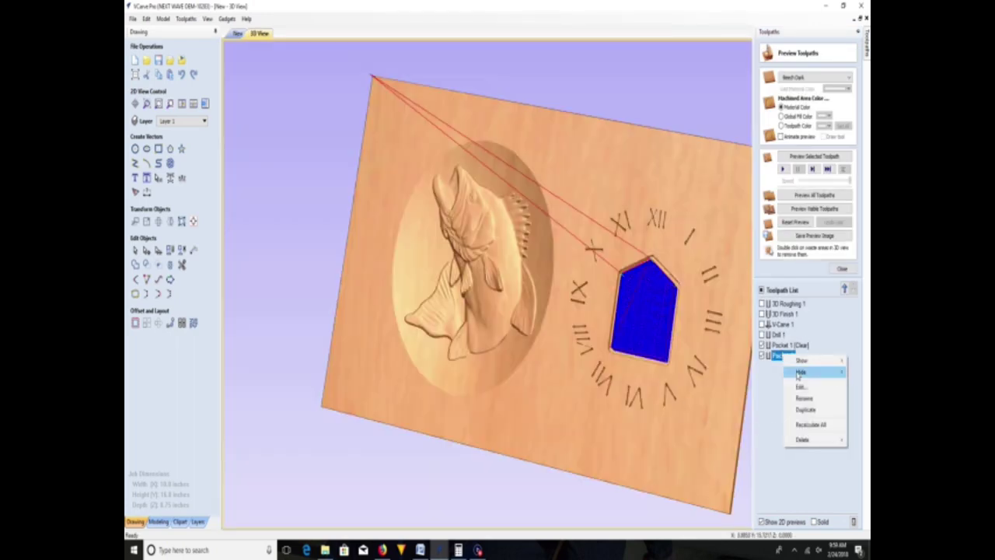
pyautogui.click(802, 386)
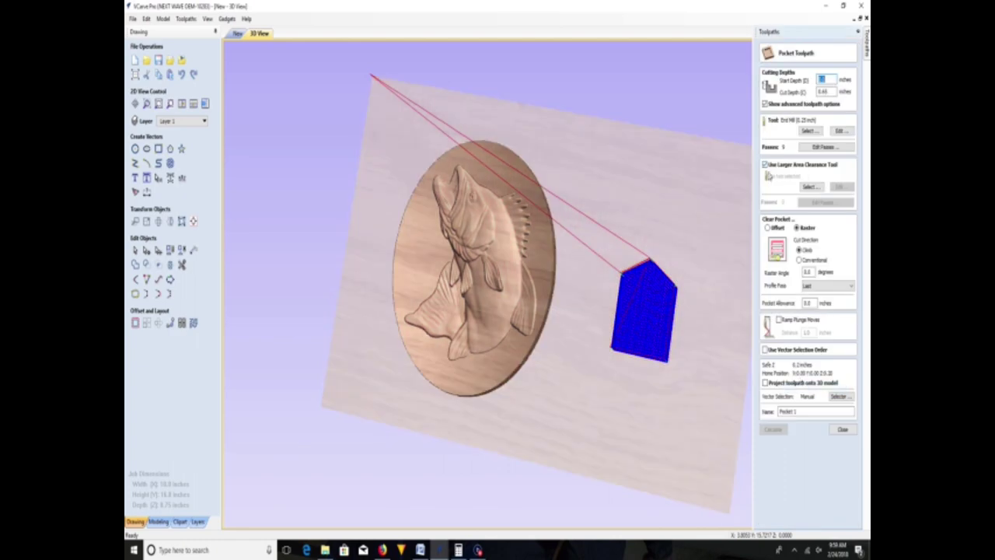
pyautogui.click(764, 166)
pyautogui.click(772, 430)
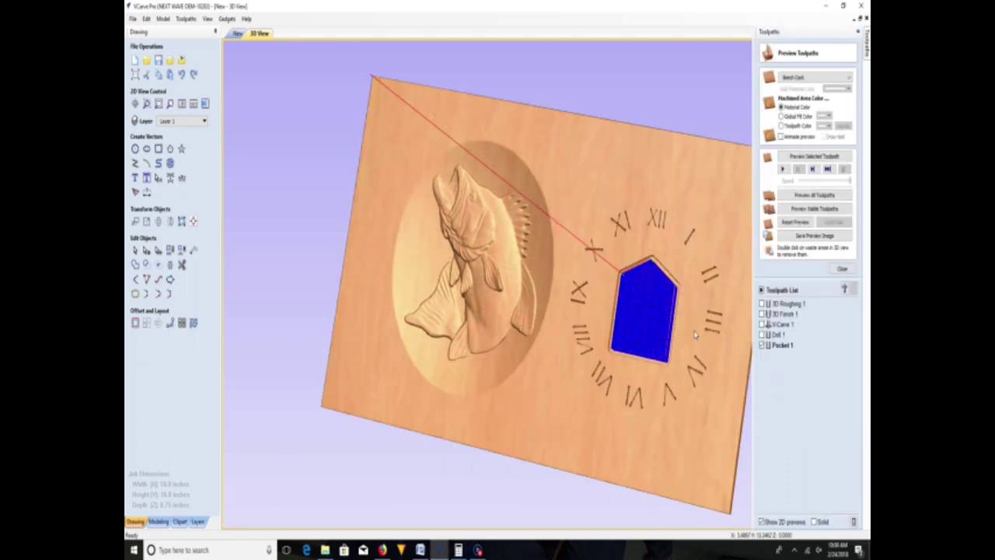
# - Preview the visible house pocket toolpath and inspect the cut on the 3D board from another angle
pyautogui.click(796, 208)
pyautogui.moveTo(292, 262); pyautogui.dragTo(676, 300)
pyautogui.moveTo(867, 46)
pyautogui.moveTo(789, 351)
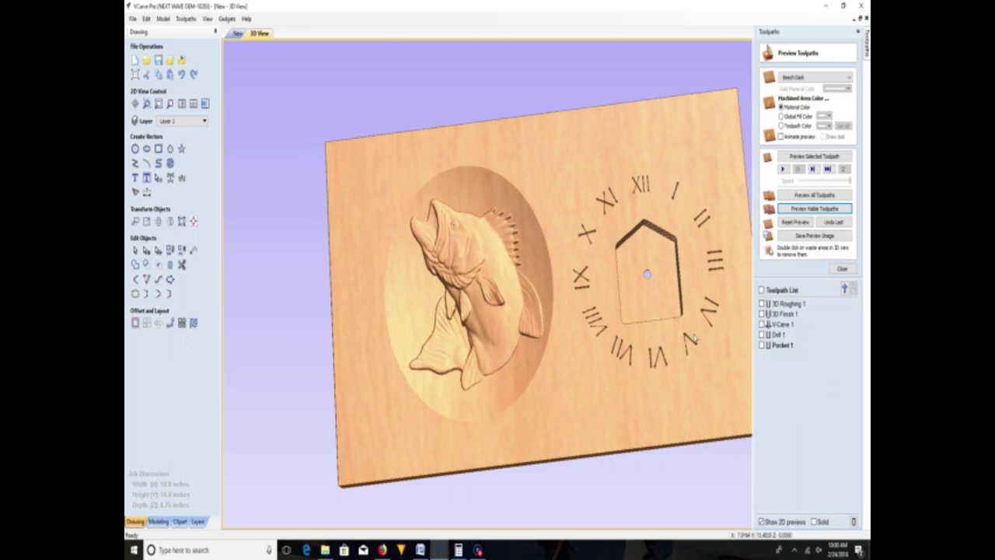
# - Show the V-carve toolpath and examine it on the board in the 2D and 3D views
pyautogui.moveTo(695, 377); pyautogui.dragTo(676, 415)
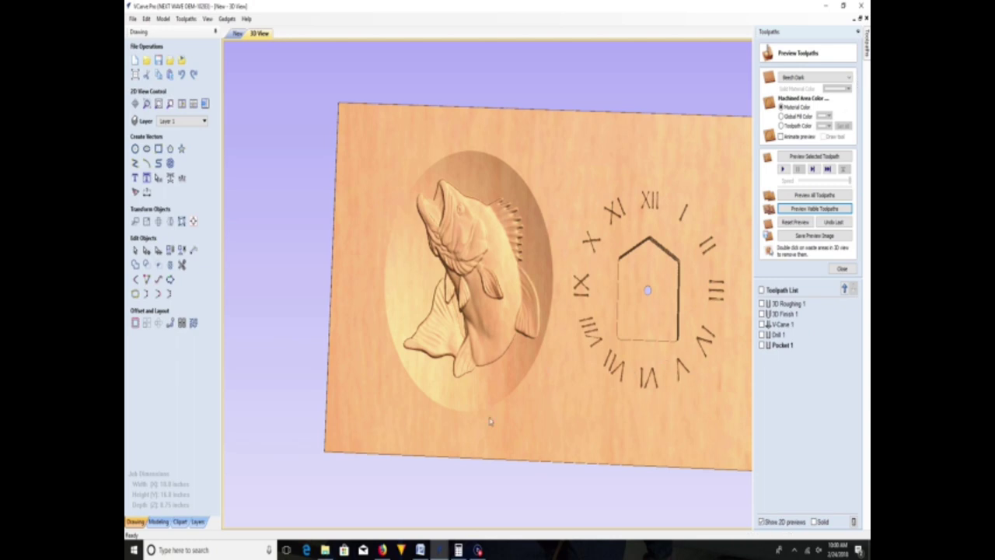
pyautogui.click(238, 33)
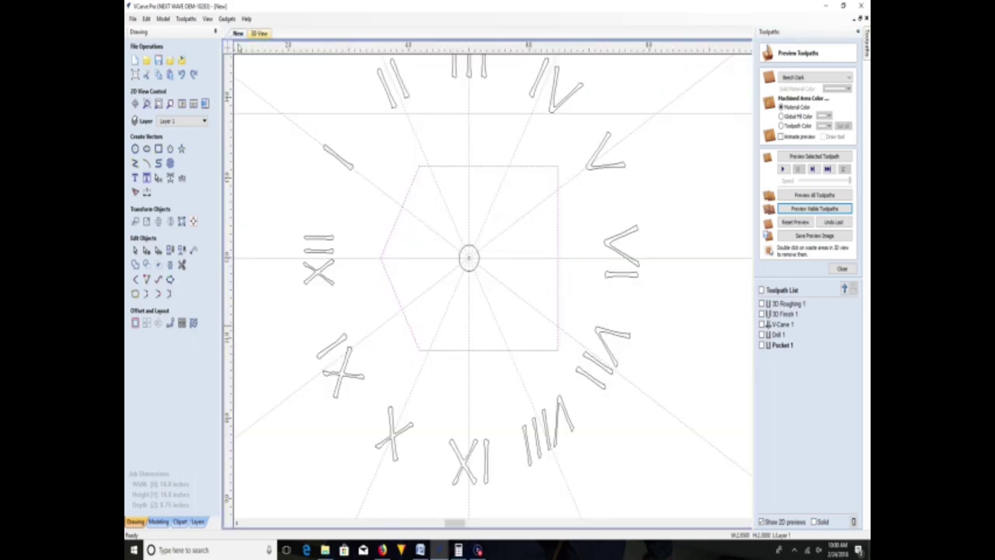
pyautogui.scroll(-5, 399, 506)
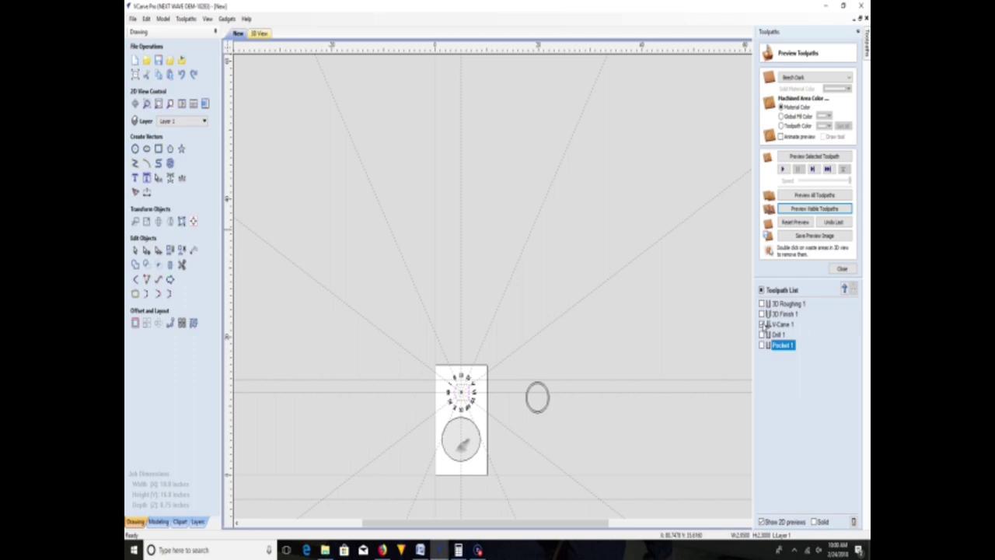
pyautogui.click(438, 483)
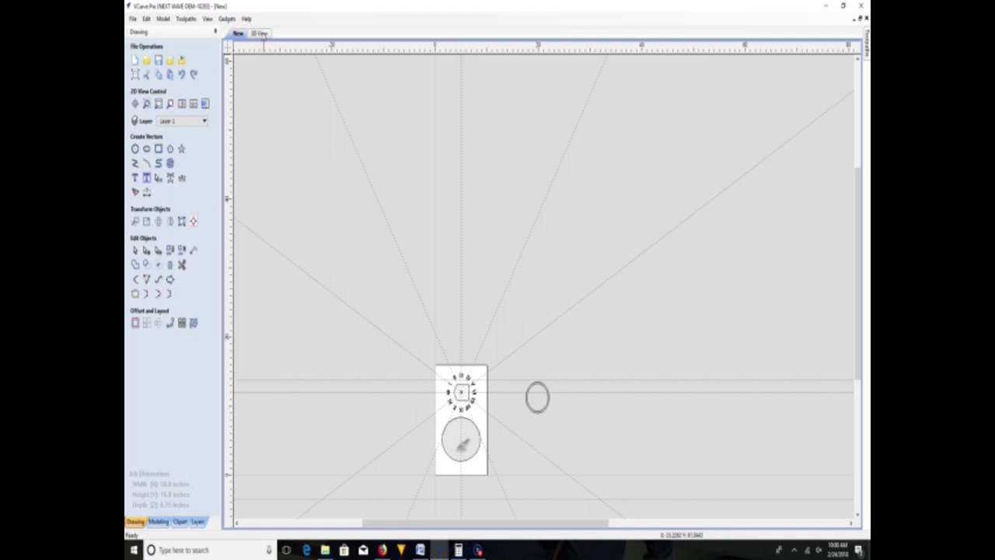
pyautogui.click(261, 33)
pyautogui.scroll(-3, 577, 389)
pyautogui.moveTo(448, 294); pyautogui.dragTo(605, 208)
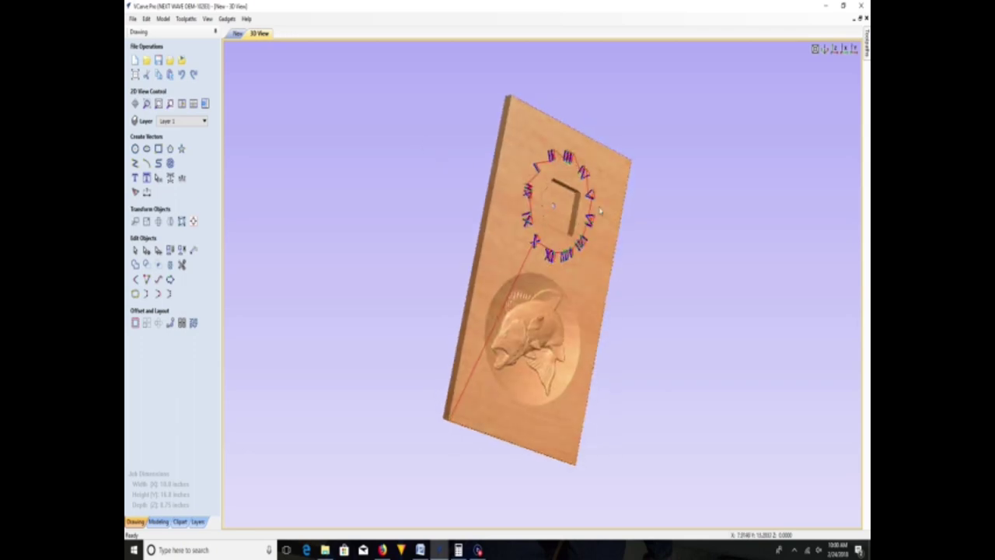
# - Turn the 3D board over to examine the numeral toolpath from the front and back faces
pyautogui.click(237, 33)
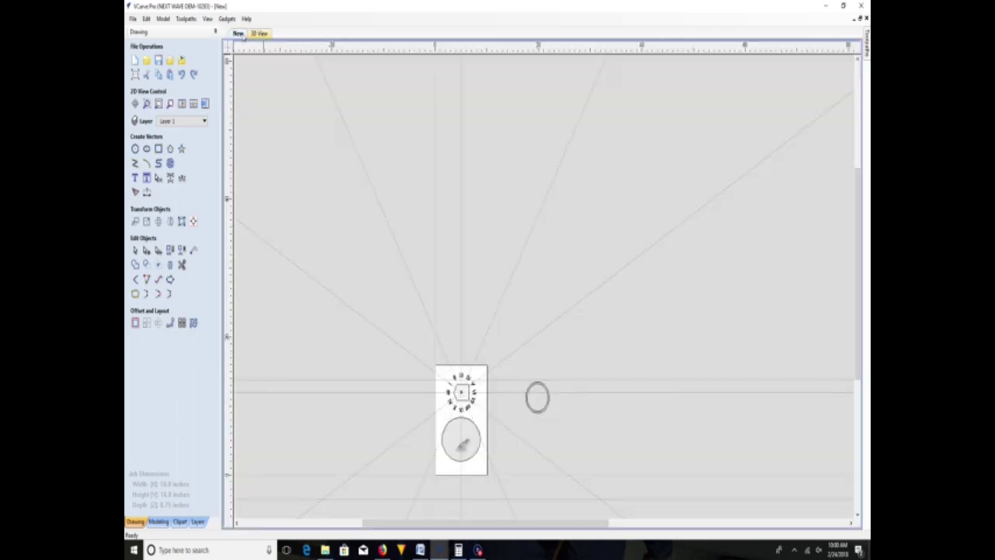
pyautogui.click(259, 33)
pyautogui.moveTo(602, 146); pyautogui.dragTo(493, 528)
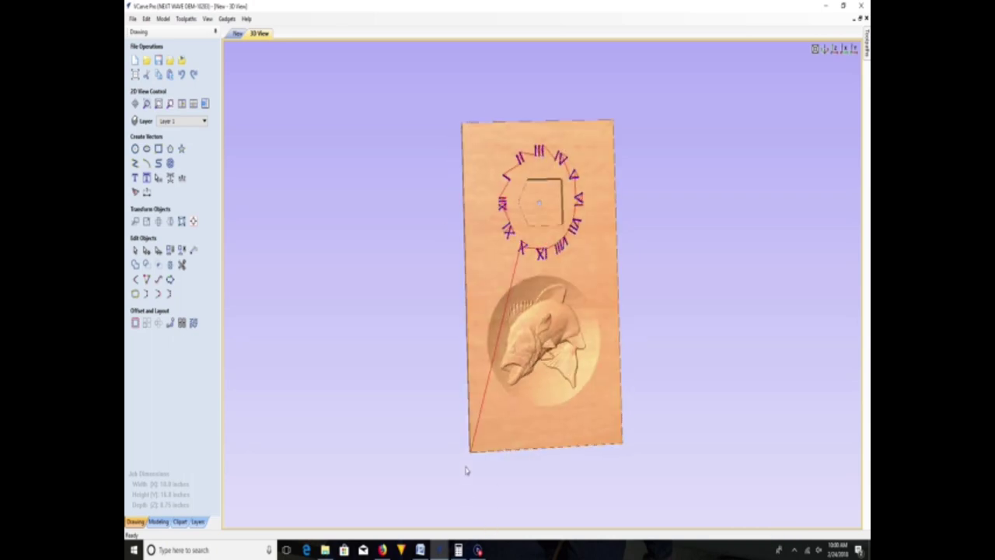
pyautogui.scroll(3, 473, 460)
pyautogui.scroll(-4, 459, 493)
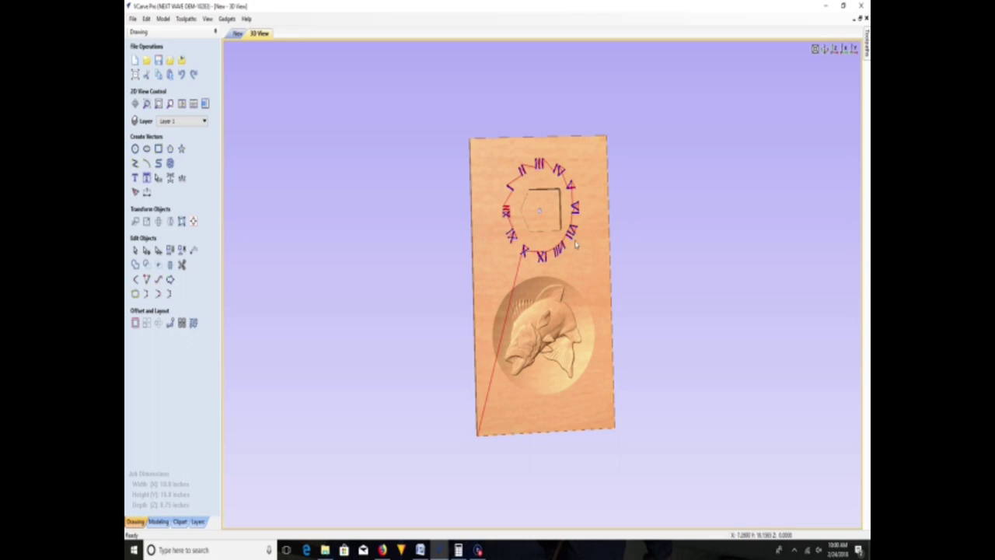
pyautogui.moveTo(578, 194); pyautogui.dragTo(504, 222)
pyautogui.moveTo(568, 294); pyautogui.dragTo(576, 511)
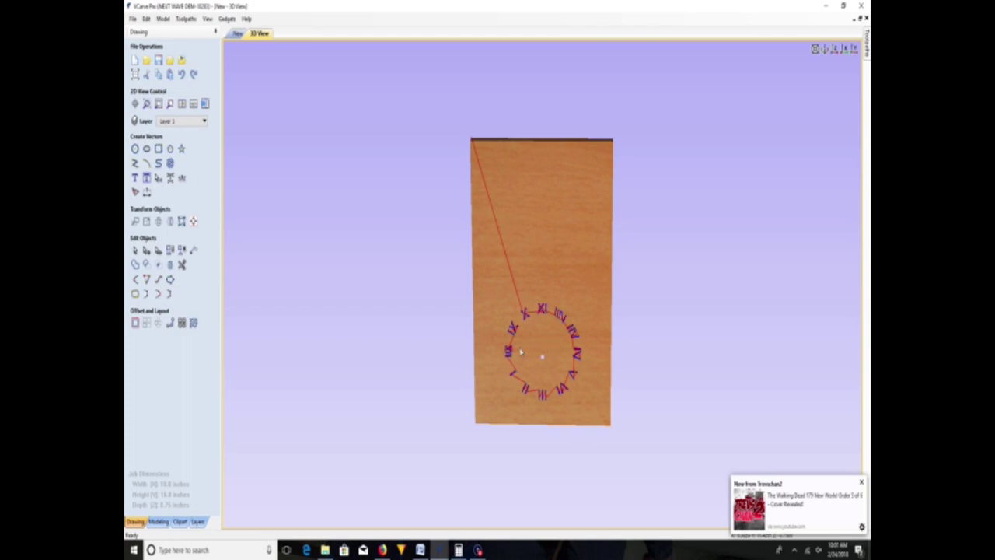
pyautogui.moveTo(532, 370); pyautogui.dragTo(529, 303)
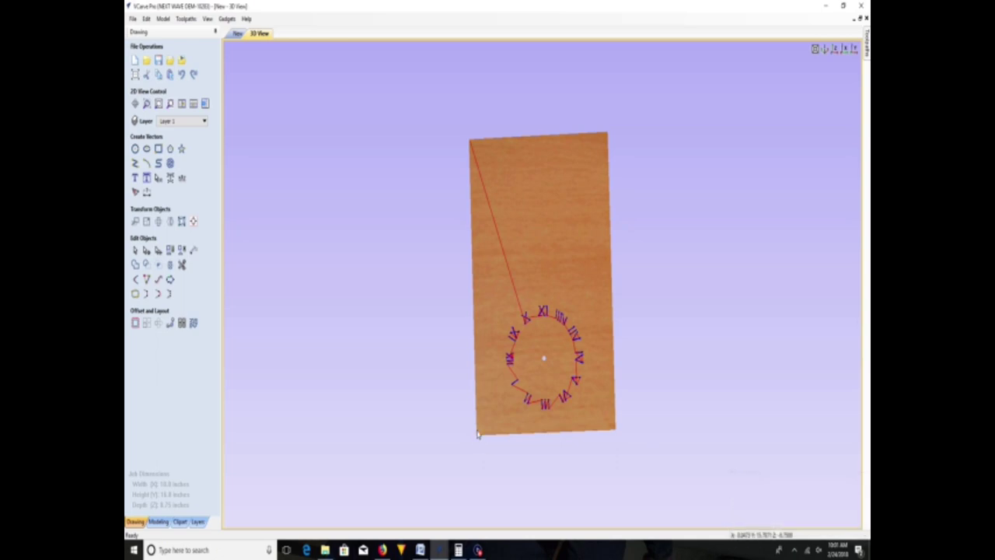
pyautogui.moveTo(478, 434); pyautogui.dragTo(533, 118)
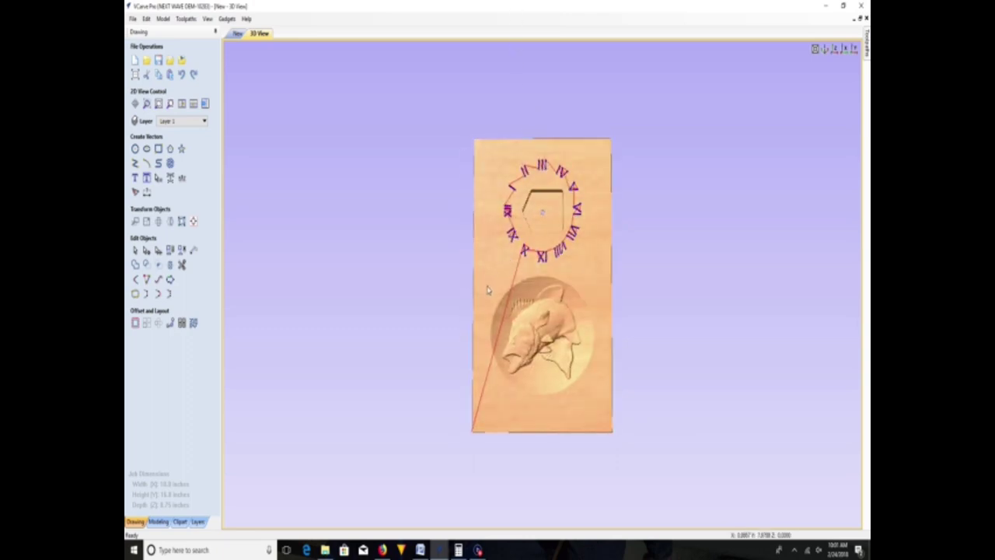
pyautogui.moveTo(493, 289)
pyautogui.mouseDown()
pyautogui.moveTo(657, 276)
pyautogui.moveTo(506, 284)
pyautogui.mouseUp()
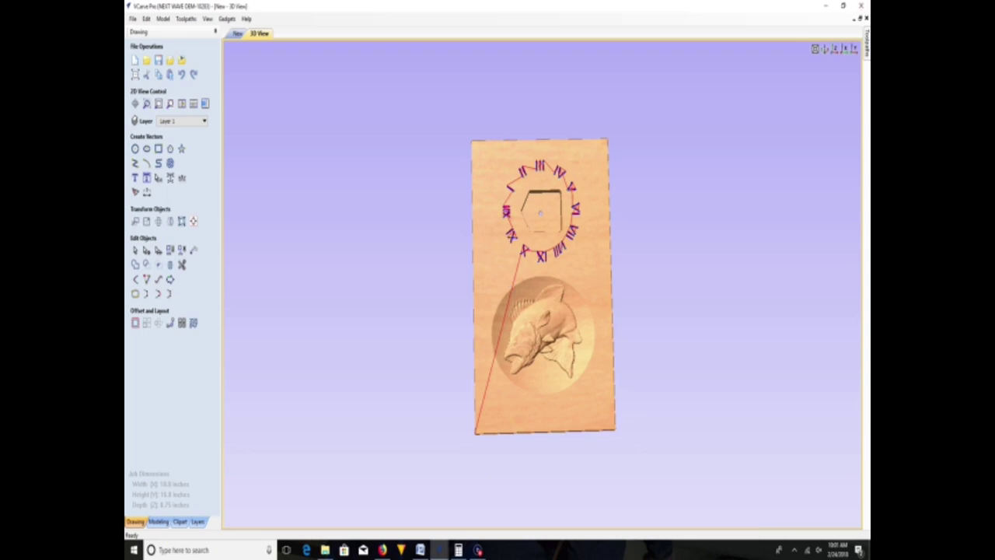
# - Review the Pocket 1 toolpath settings and the board in 3D, leaving the settings unchanged
pyautogui.moveTo(865, 42)
pyautogui.rightClick(776, 347)
pyautogui.click(793, 378)
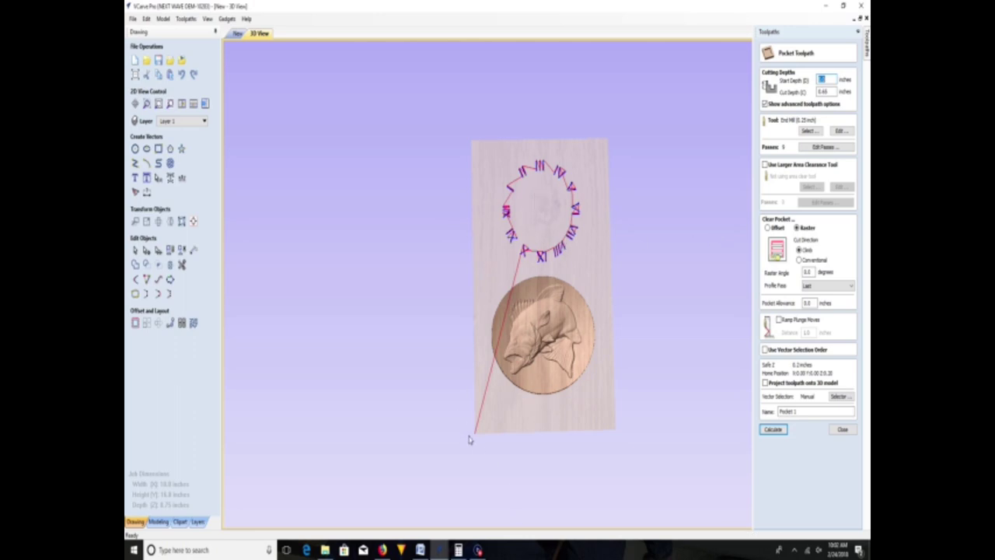
pyautogui.moveTo(512, 171); pyautogui.dragTo(605, 274)
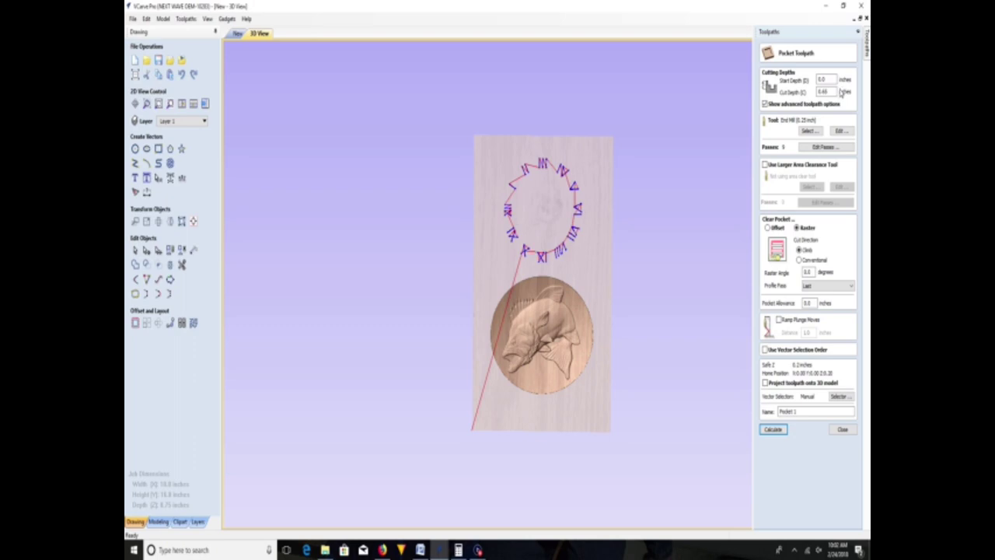
pyautogui.click(842, 430)
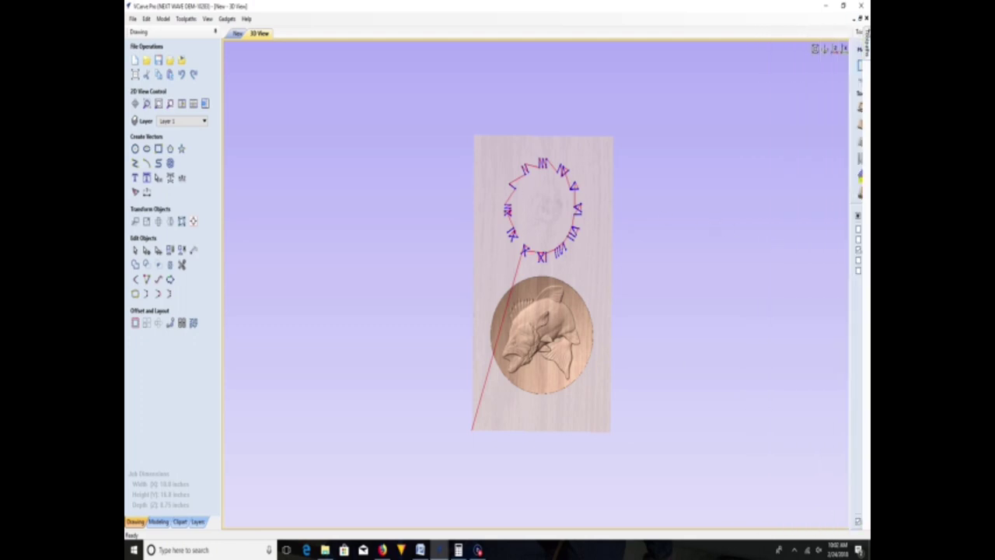
# - Show the 3D Roughing 1, 3D Finish 1 and V-Carve 1 toolpaths, keeping Drill 1 and Pocket 1 hidden
pyautogui.moveTo(775, 268)
pyautogui.click(765, 250)
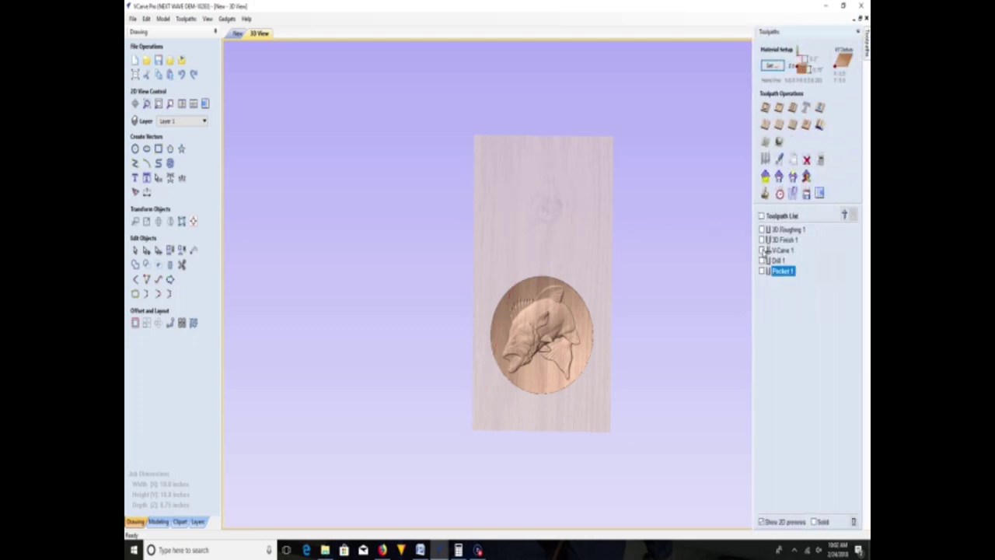
pyautogui.click(762, 217)
pyautogui.click(762, 270)
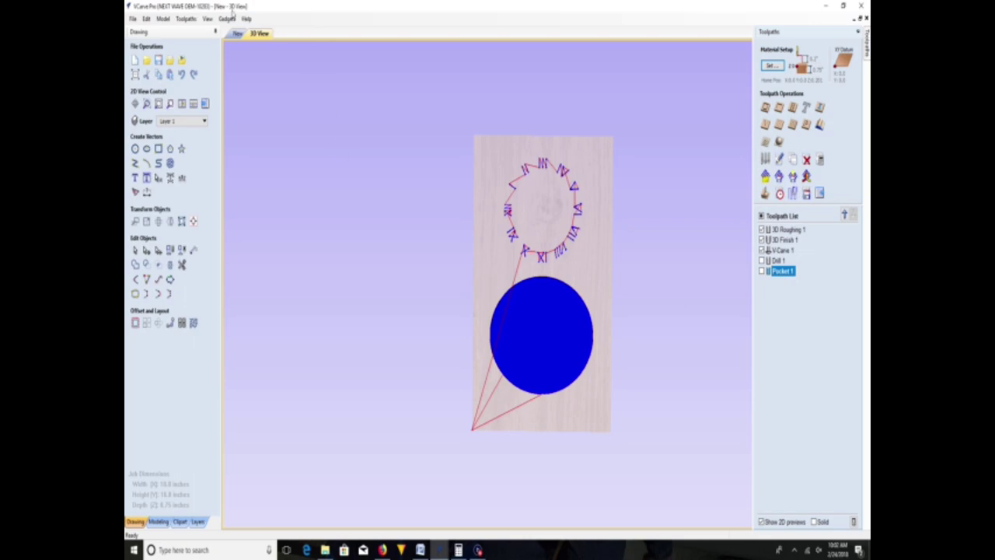
# - Delete only the Pocket 1 toolpath from the toolpath list while working in the 2D view
pyautogui.click(237, 33)
pyautogui.scroll(-3, 529, 282)
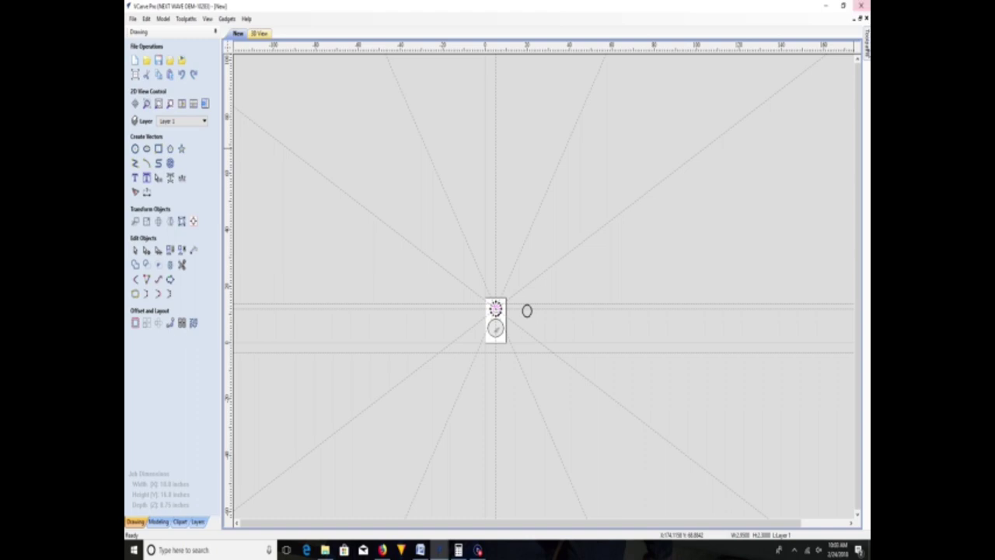
pyautogui.moveTo(867, 48)
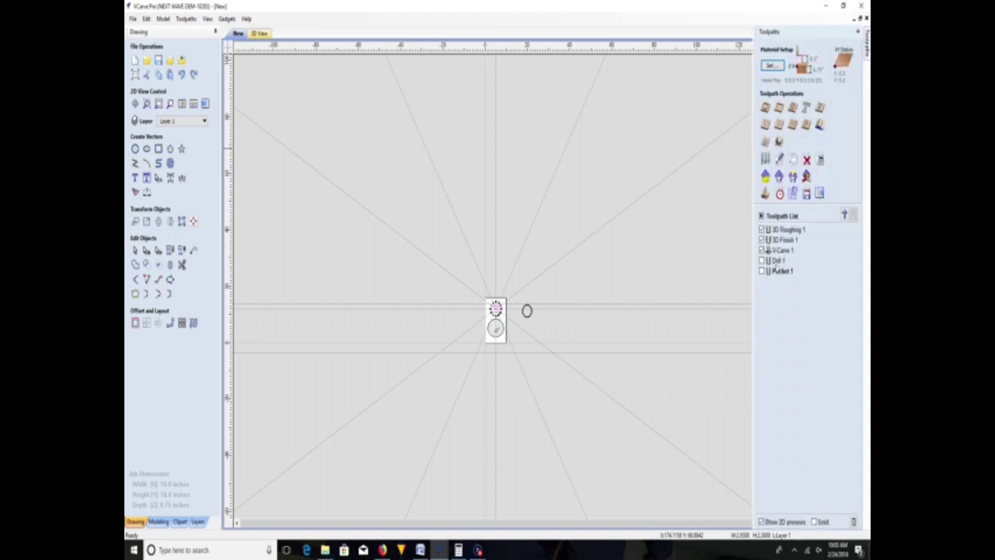
pyautogui.rightClick(778, 272)
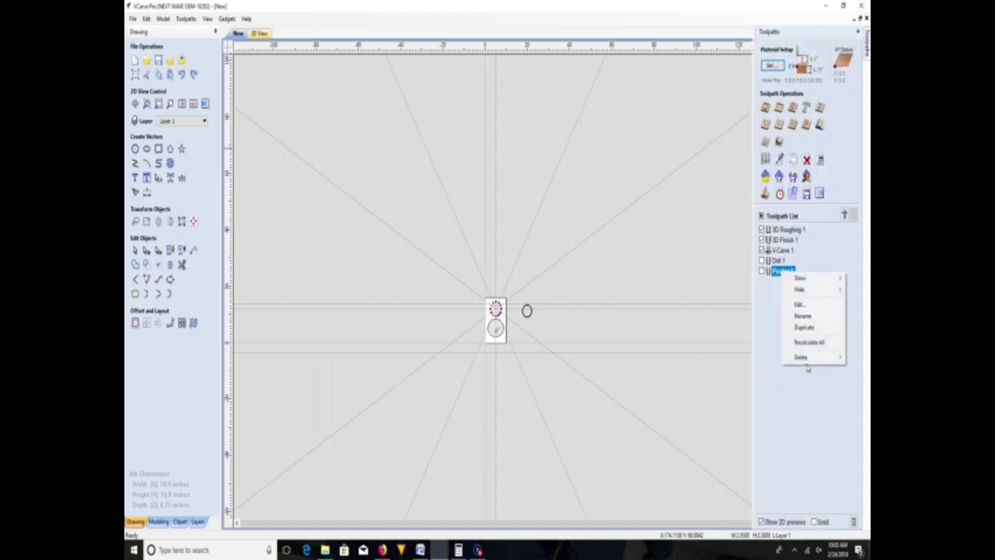
pyautogui.moveTo(802, 357)
pyautogui.click(735, 357)
# - Delete only the Drill 1 toolpath, keeping the roughing, finishing and V-carve toolpaths
pyautogui.click(780, 251)
pyautogui.click(777, 260)
pyautogui.click(777, 251)
pyautogui.rightClick(777, 253)
pyautogui.click(775, 261)
pyautogui.rightClick(777, 261)
pyautogui.moveTo(809, 350)
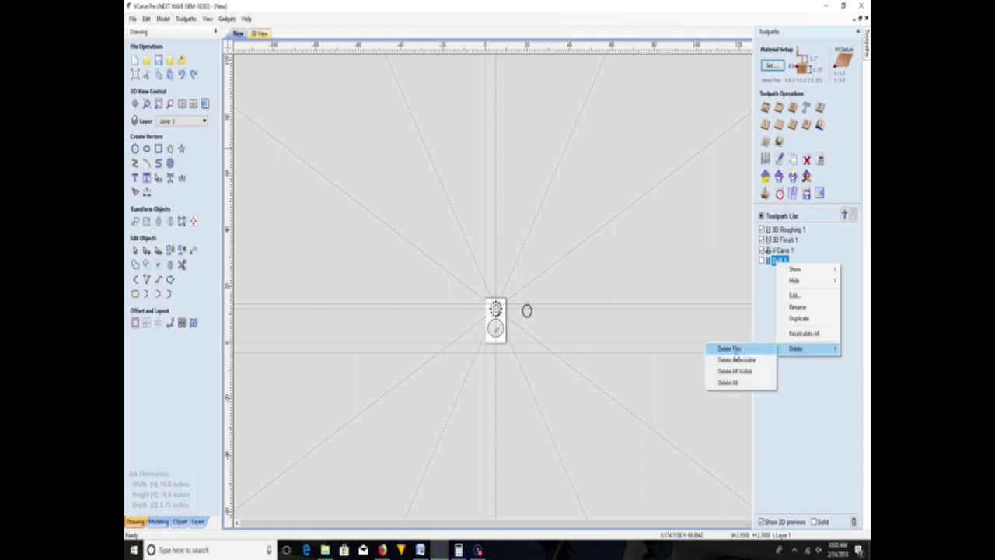
pyautogui.click(735, 351)
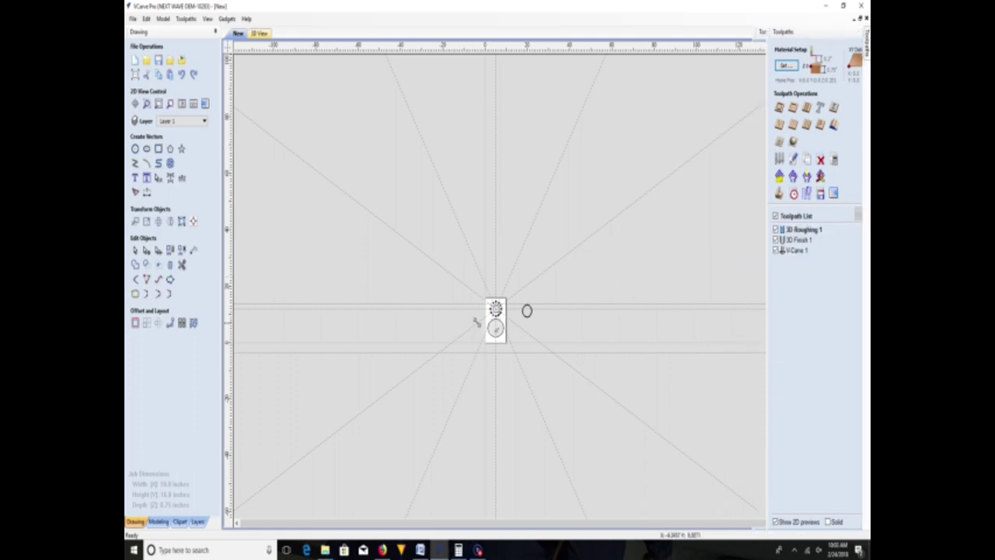
# - Move the fish, numerals, house outline and centre hole together about 25 inches left, off the board
pyautogui.scroll(3, 464, 229)
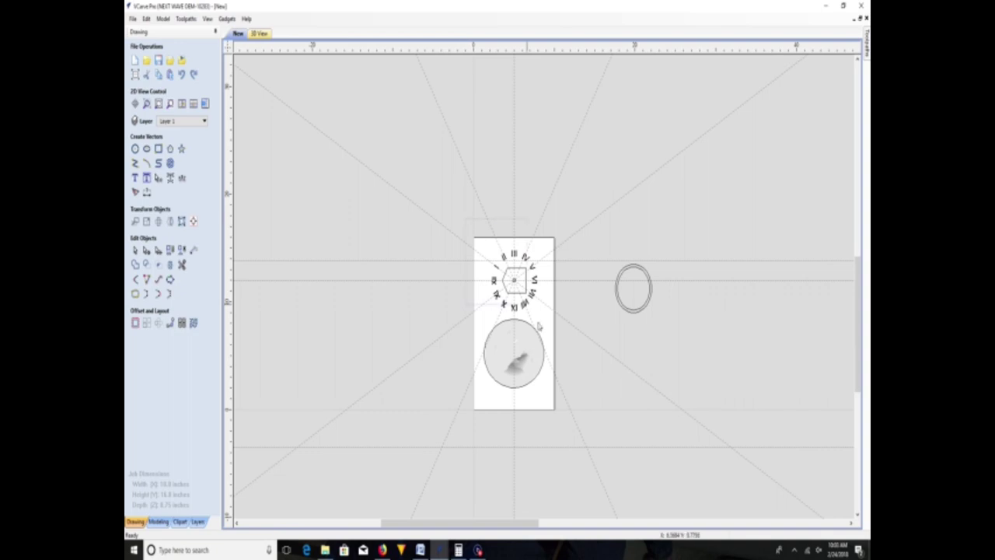
pyautogui.hotkey('ctrl', 'a')
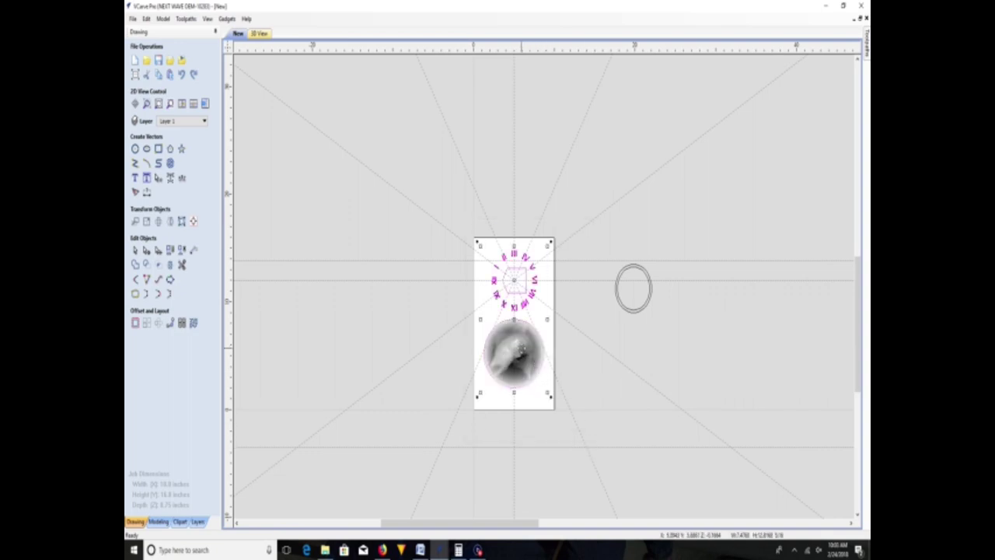
pyautogui.moveTo(515, 313); pyautogui.dragTo(314, 313)
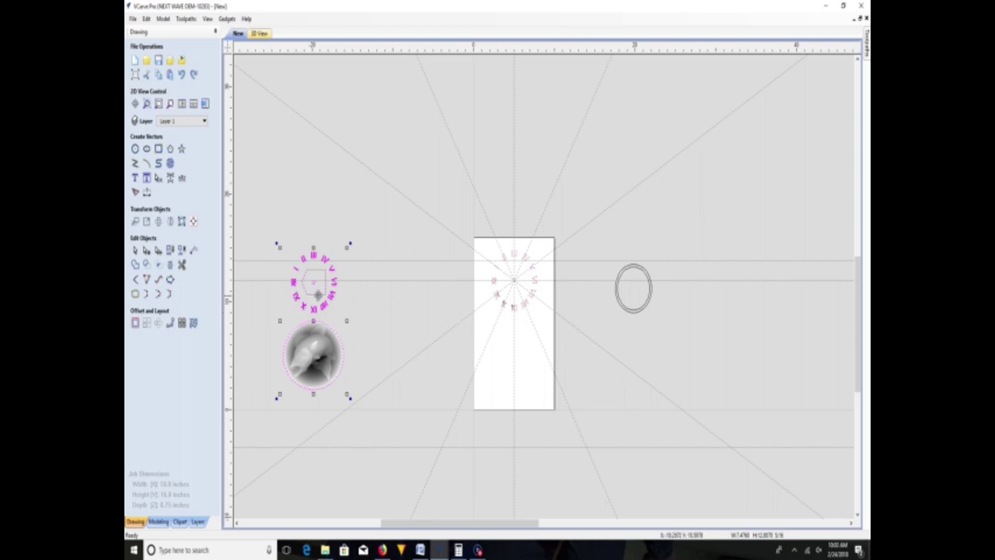
pyautogui.click(366, 295)
# - Move the house outline and centre hole out of the numeral ring and group them
pyautogui.moveTo(294, 268); pyautogui.dragTo(342, 304)
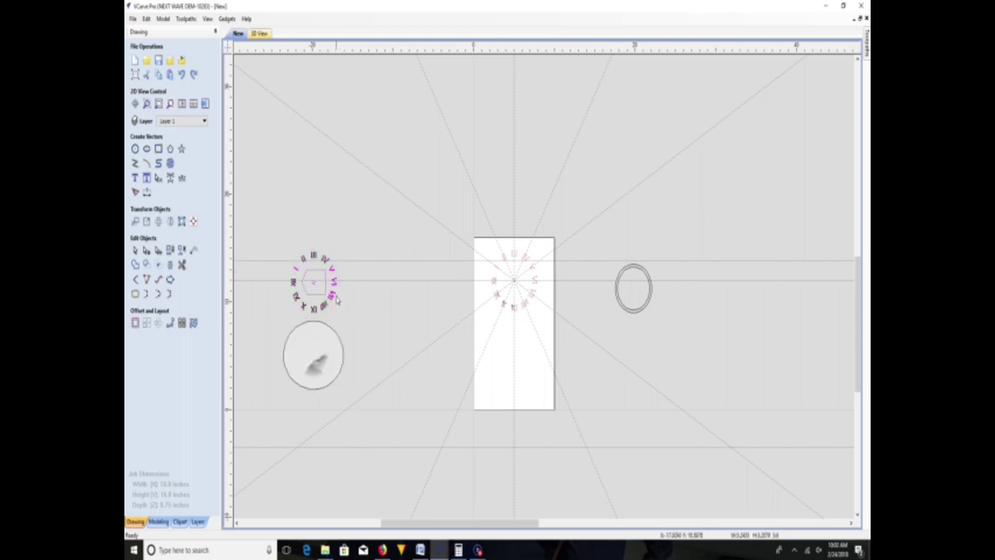
pyautogui.click(370, 308)
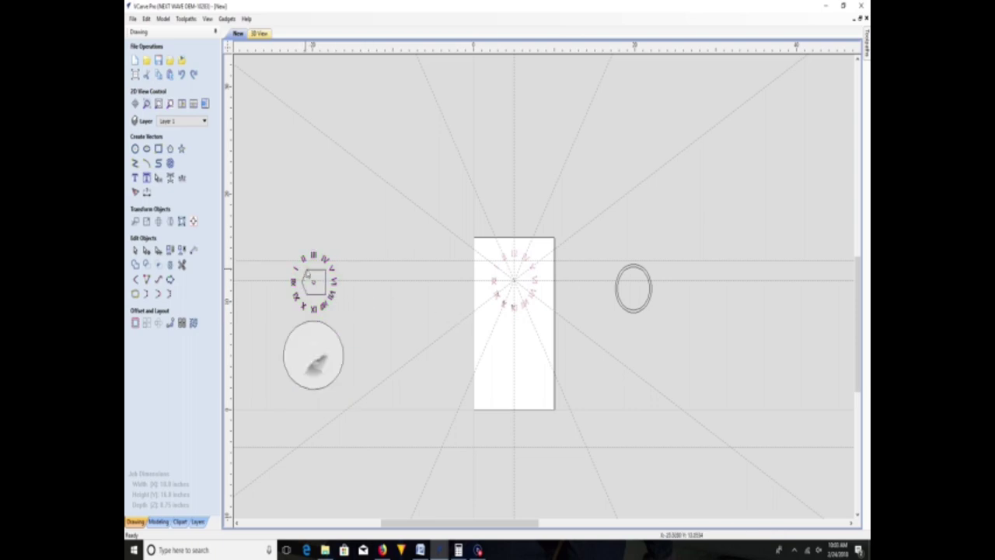
pyautogui.click(327, 300)
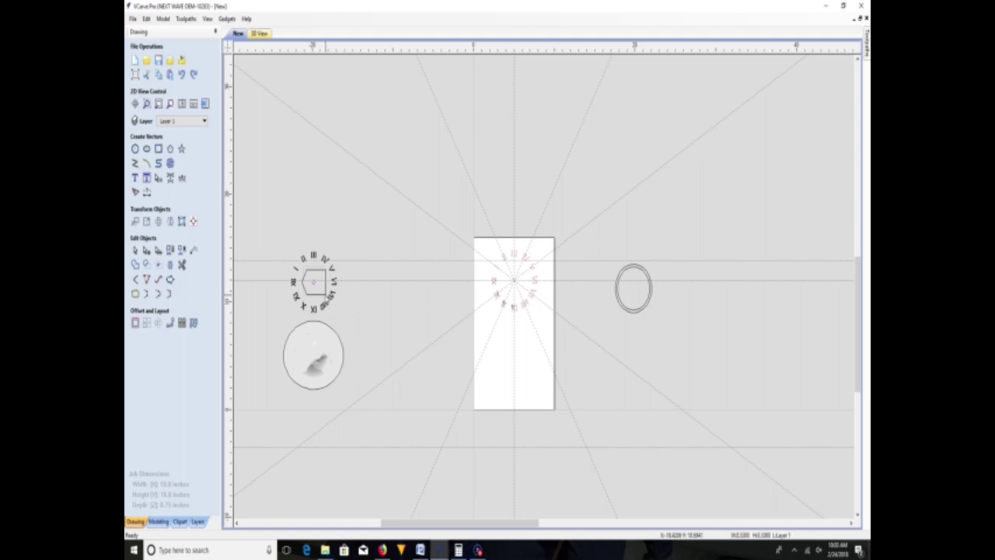
pyautogui.click(314, 289)
pyautogui.moveTo(315, 290); pyautogui.dragTo(366, 309)
pyautogui.rightClick(366, 309)
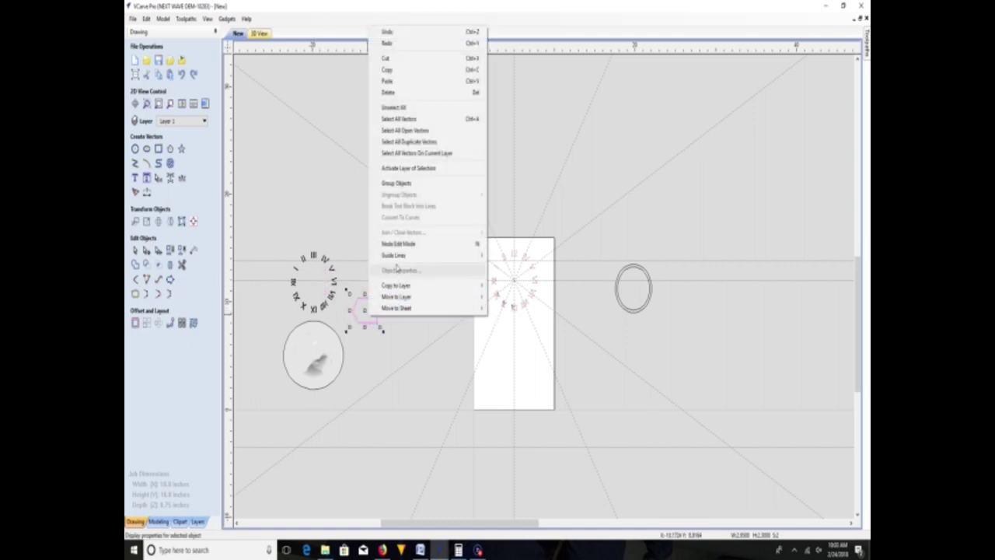
pyautogui.click(398, 184)
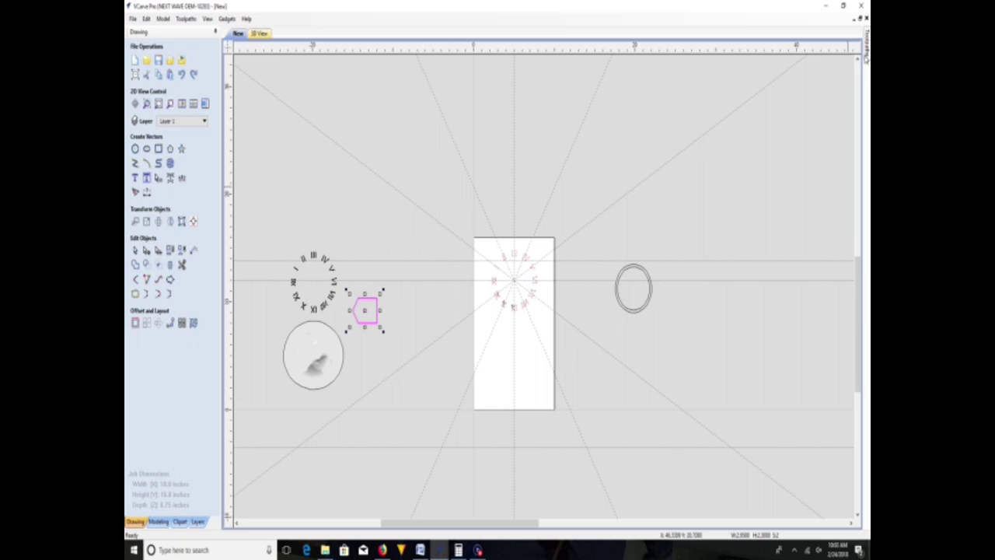
# - Hide all remaining toolpaths in the drawing and clear the selection of the house group
pyautogui.click(866, 63)
pyautogui.click(761, 217)
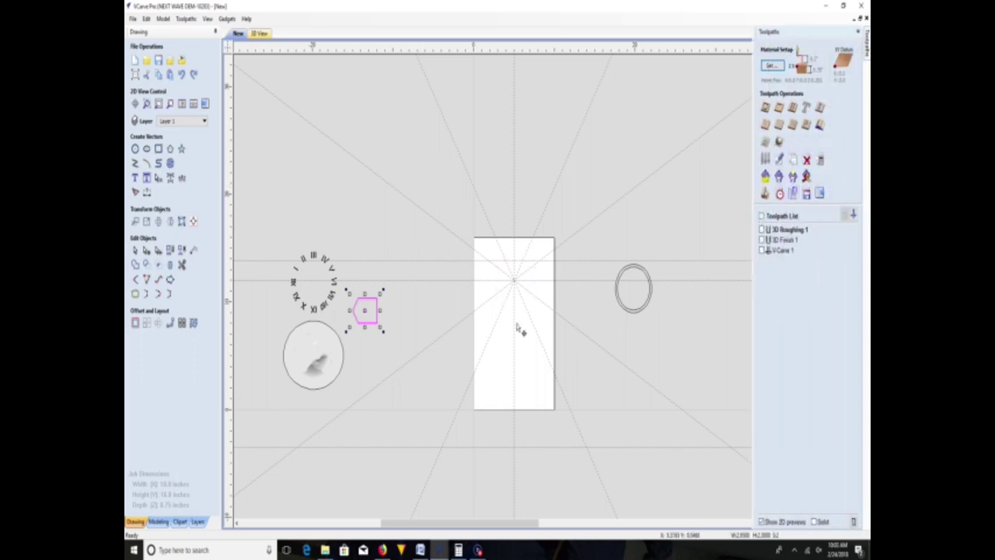
pyautogui.click(394, 223)
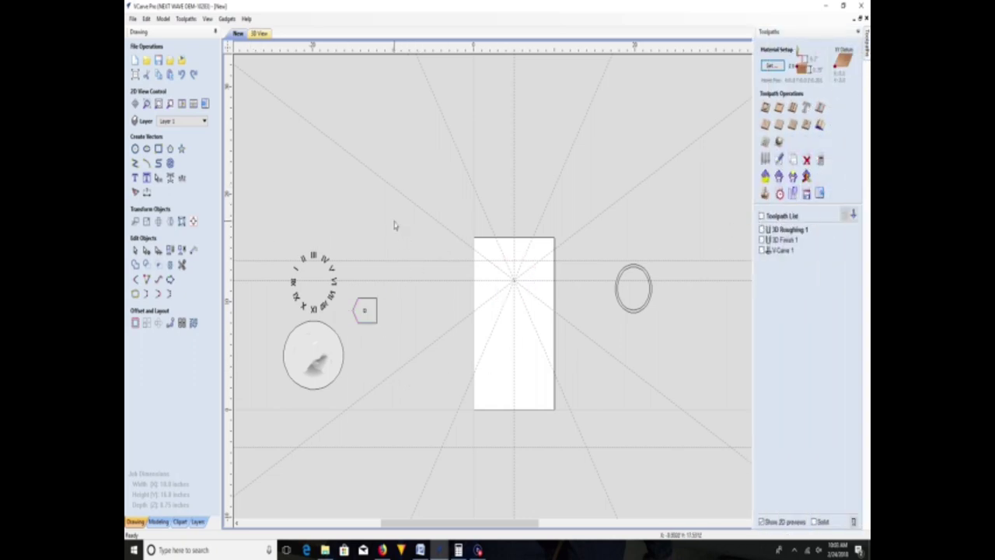
# - Open the job setup and delete the horizontal guide at 13.8 inches
pyautogui.click(136, 75)
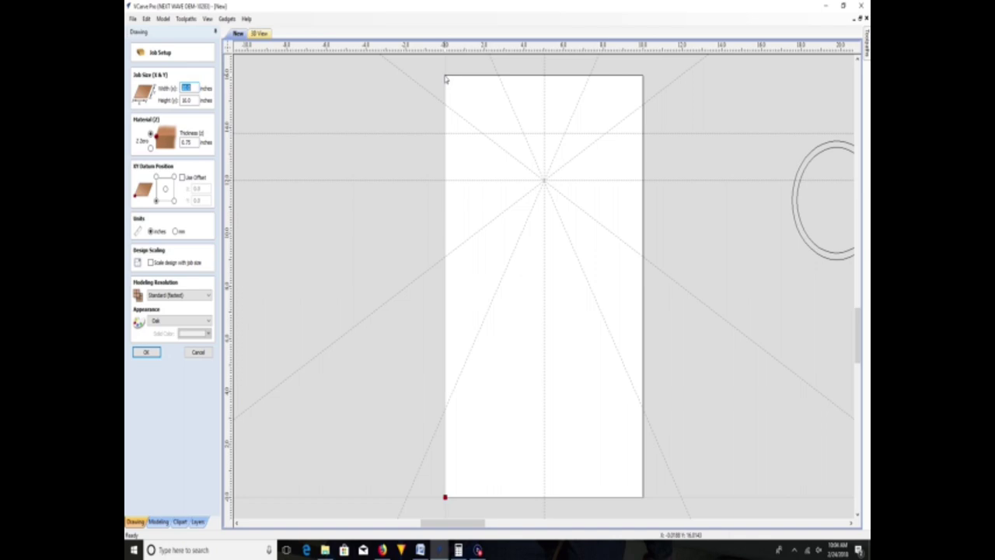
pyautogui.doubleClick(424, 134)
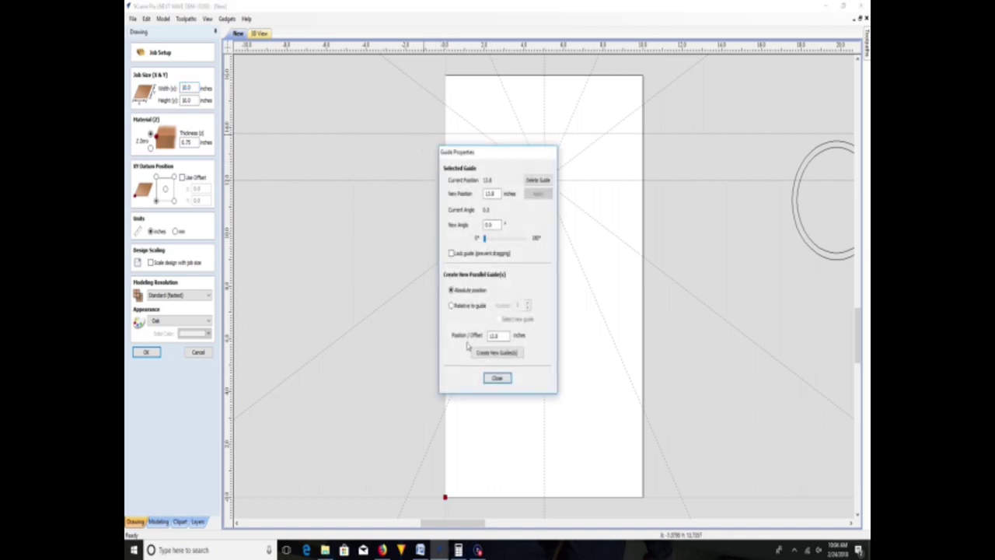
pyautogui.click(529, 184)
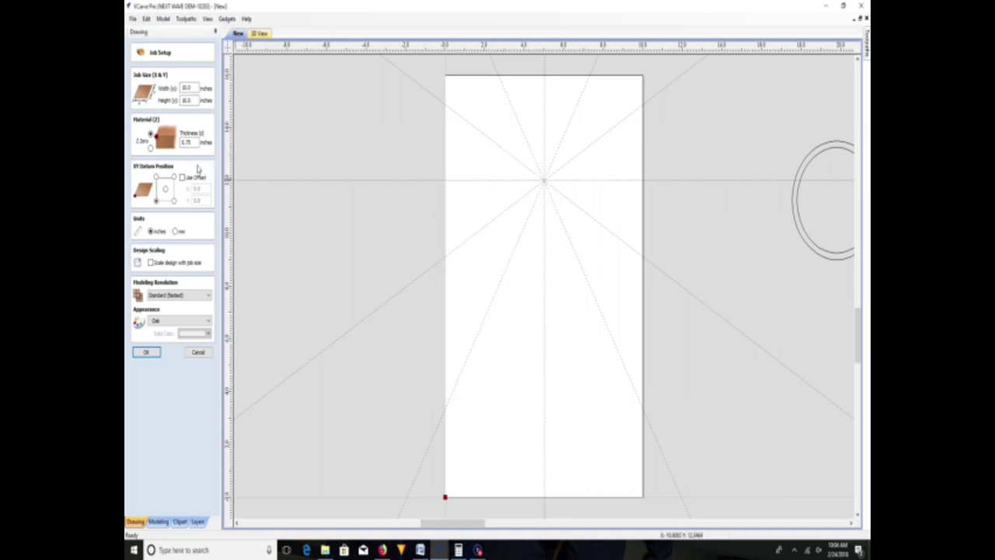
# - Set the job's XY datum to the board's top-left corner, apply the job setup and dismiss the recalculation notice
pyautogui.click(157, 178)
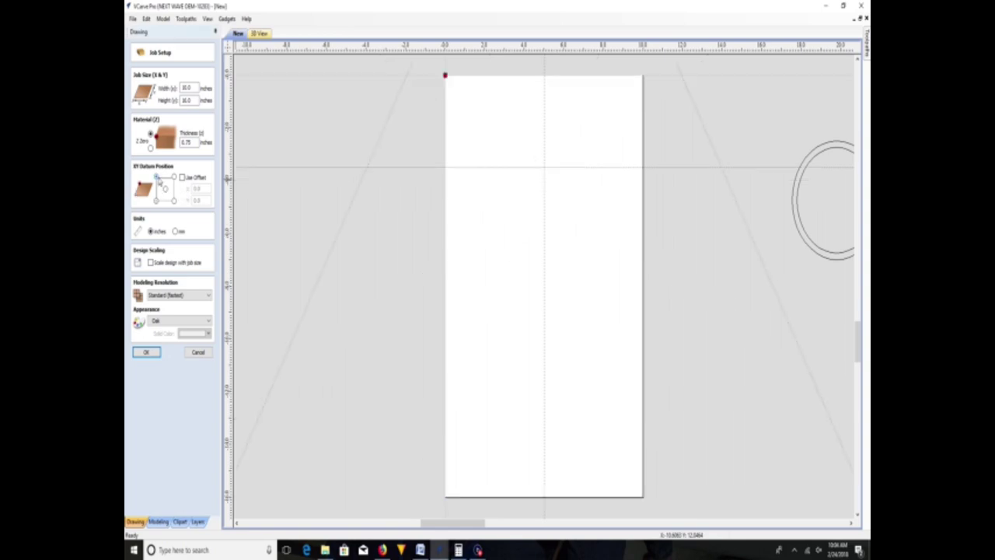
pyautogui.scroll(-5, 399, 292)
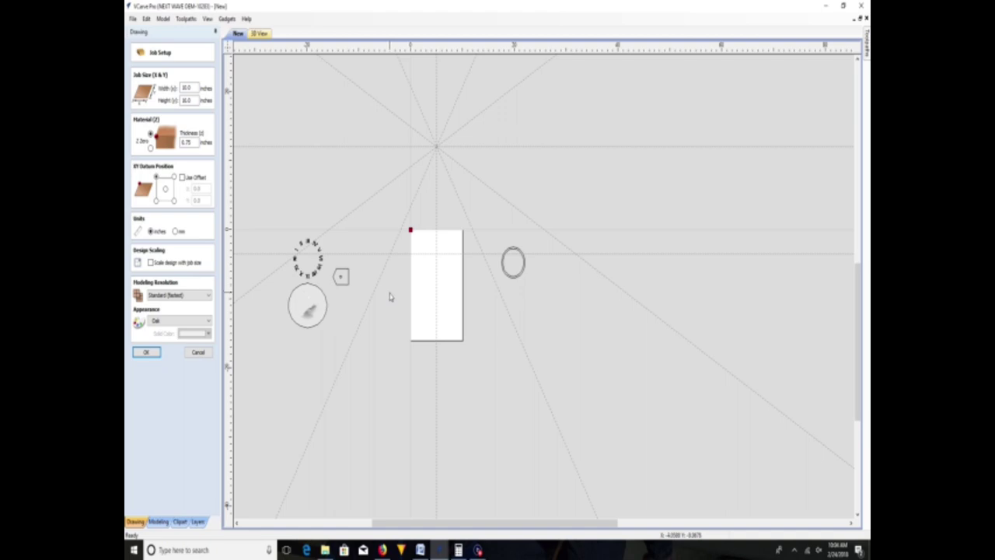
pyautogui.click(148, 353)
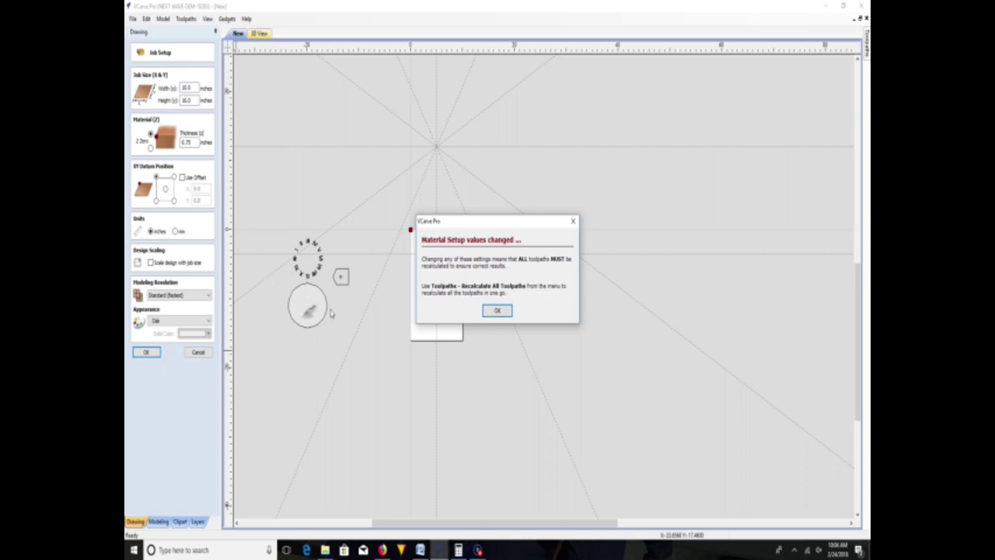
pyautogui.click(497, 310)
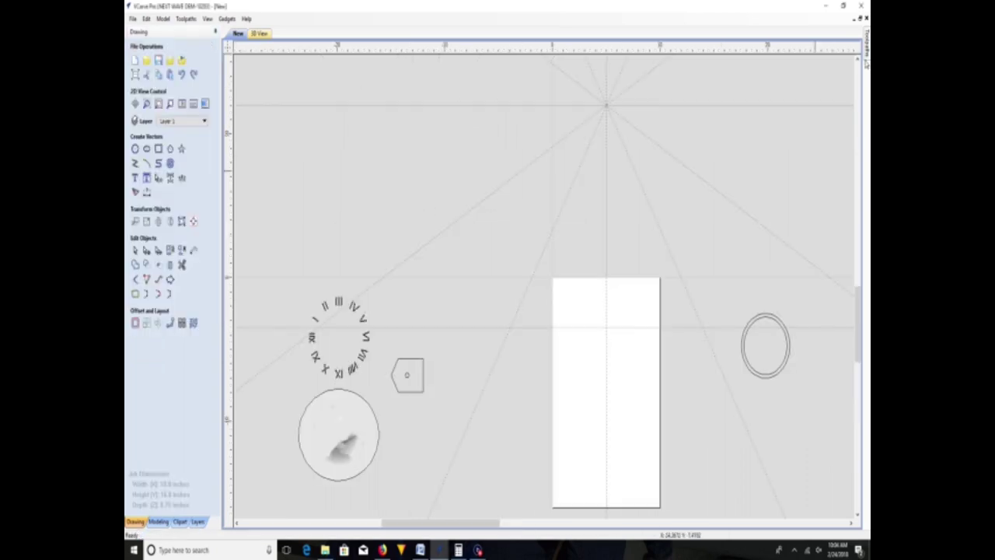
# - Move the grouped house outline and centre hole onto the guide intersection near the top of the board
pyautogui.click(864, 56)
pyautogui.moveTo(866, 63)
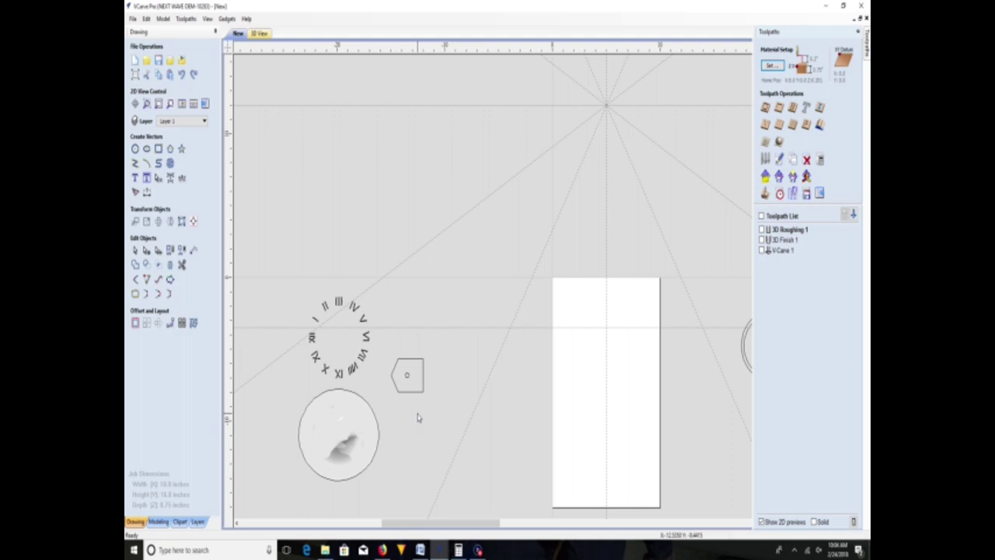
pyautogui.click(409, 375)
pyautogui.moveTo(408, 374); pyautogui.dragTo(606, 328)
pyautogui.scroll(-3, 626, 376)
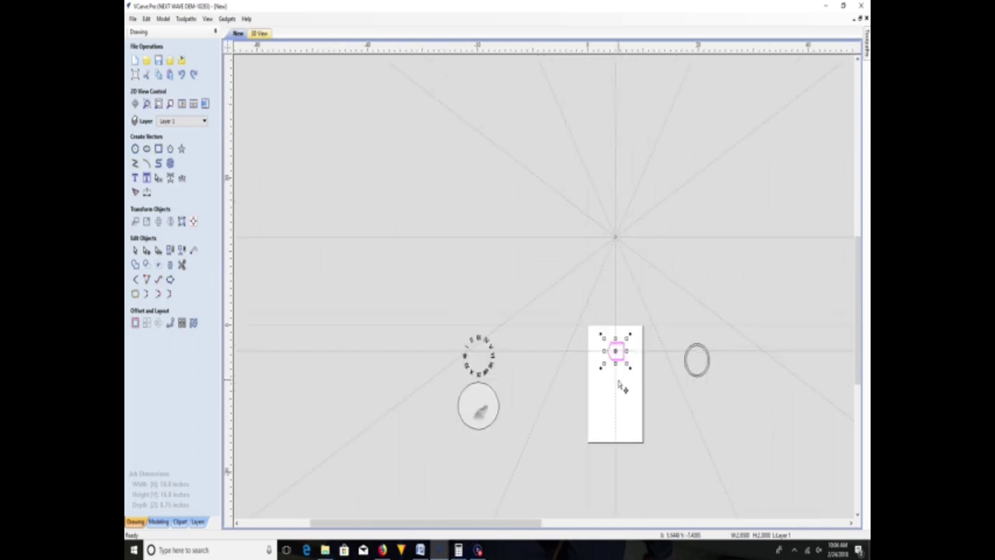
pyautogui.scroll(4, 614, 365)
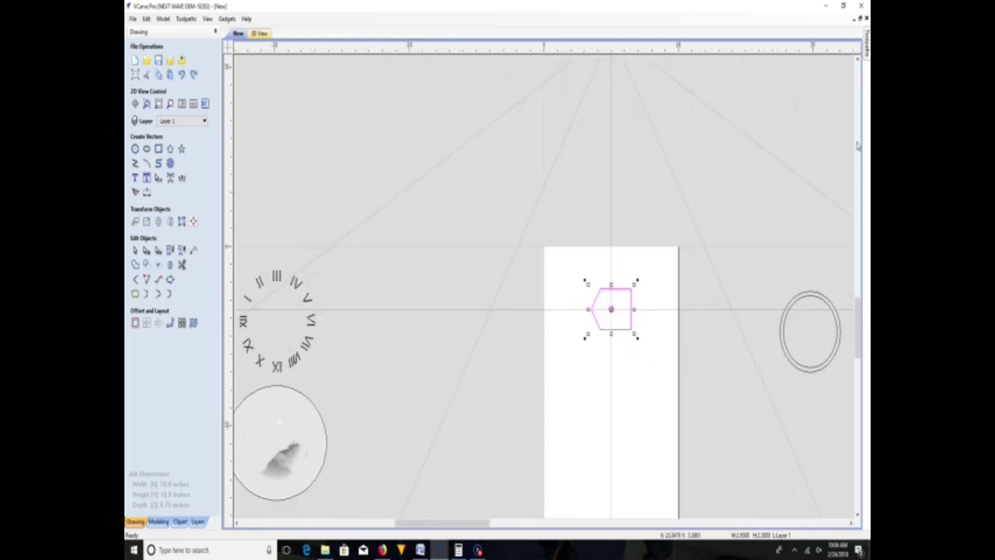
# - Ungroup the house outline and centre hole on the board
pyautogui.click(714, 389)
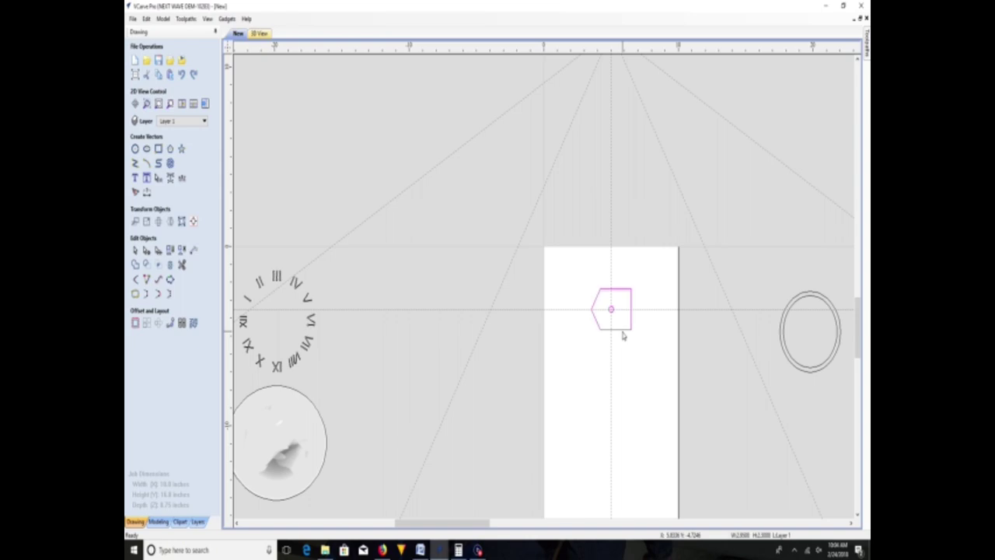
pyautogui.rightClick(623, 335)
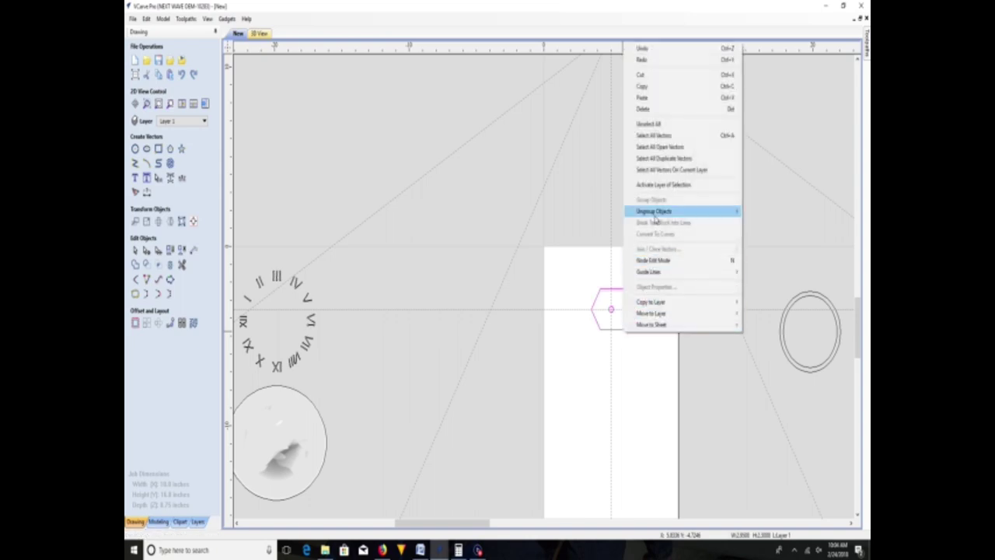
pyautogui.moveTo(655, 217)
pyautogui.click(567, 211)
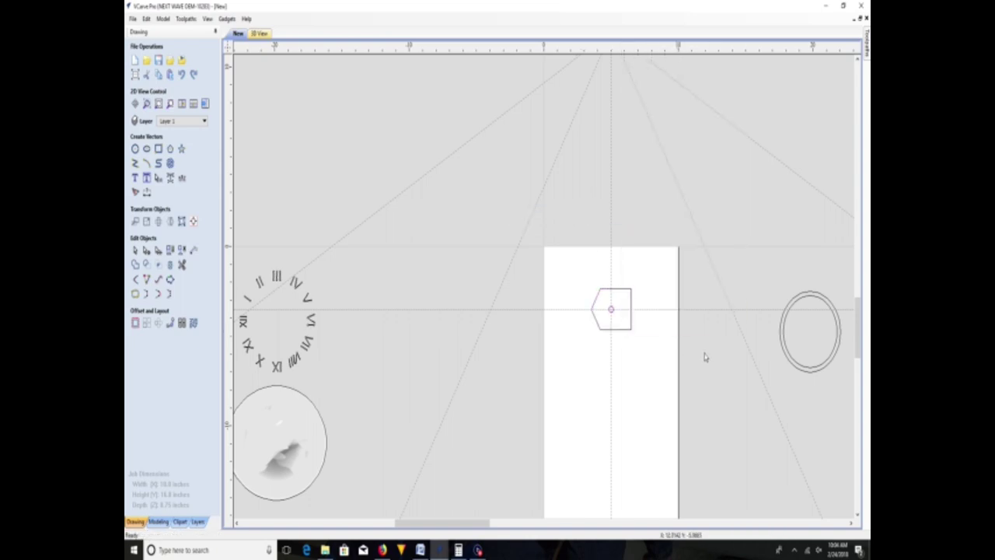
# - Calculate a raster pocket toolpath for the house outline with the 0.25 inch end mill and preview the cut in 3D
pyautogui.click(622, 325)
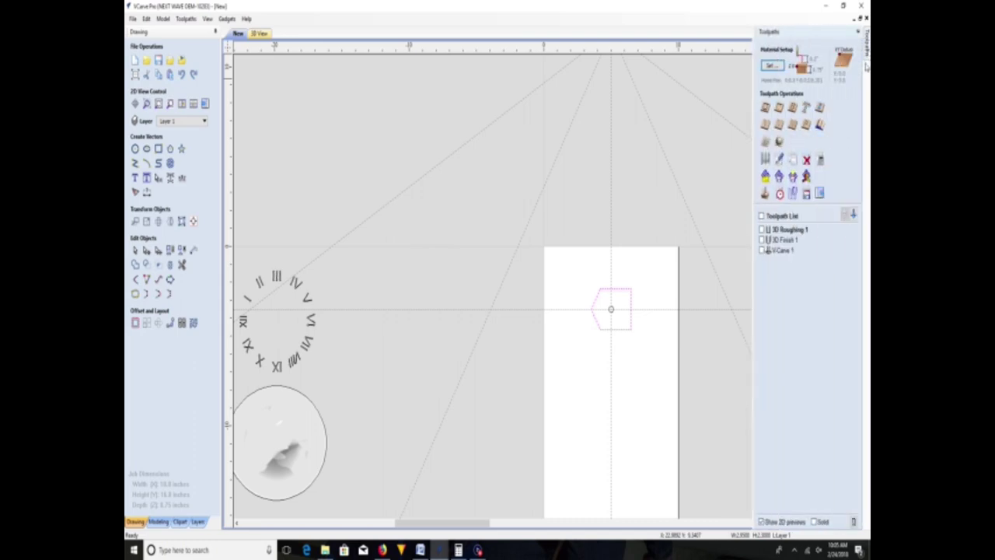
pyautogui.click(780, 124)
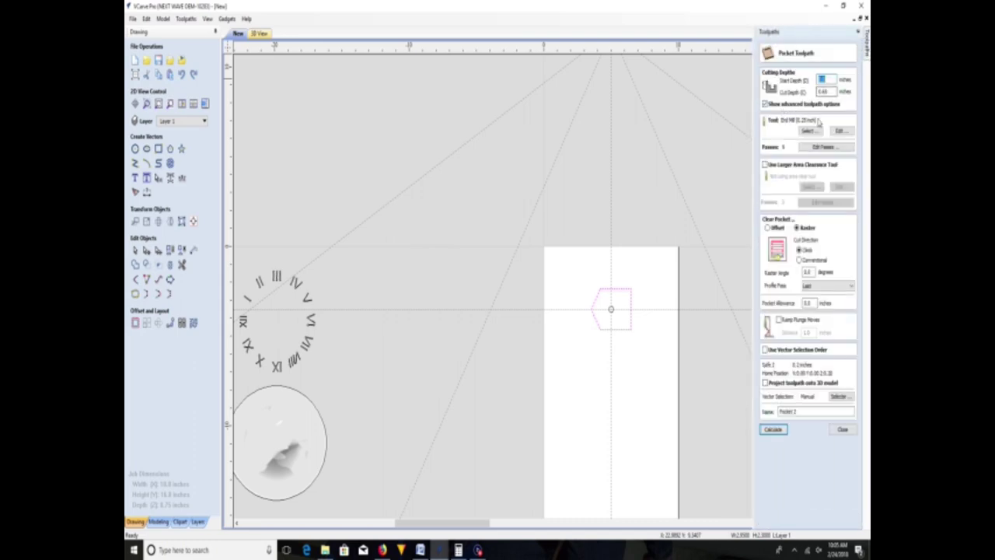
pyautogui.click(773, 429)
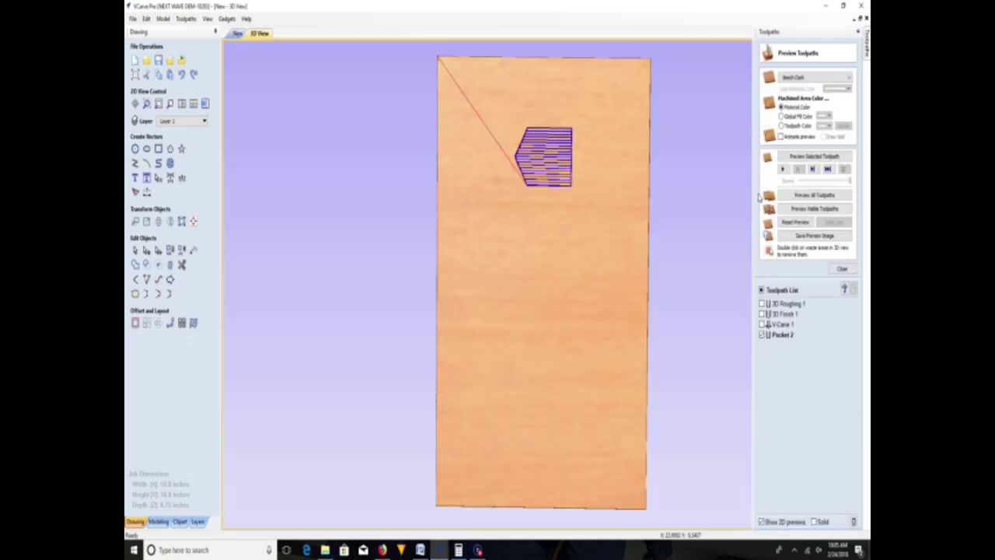
pyautogui.click(814, 209)
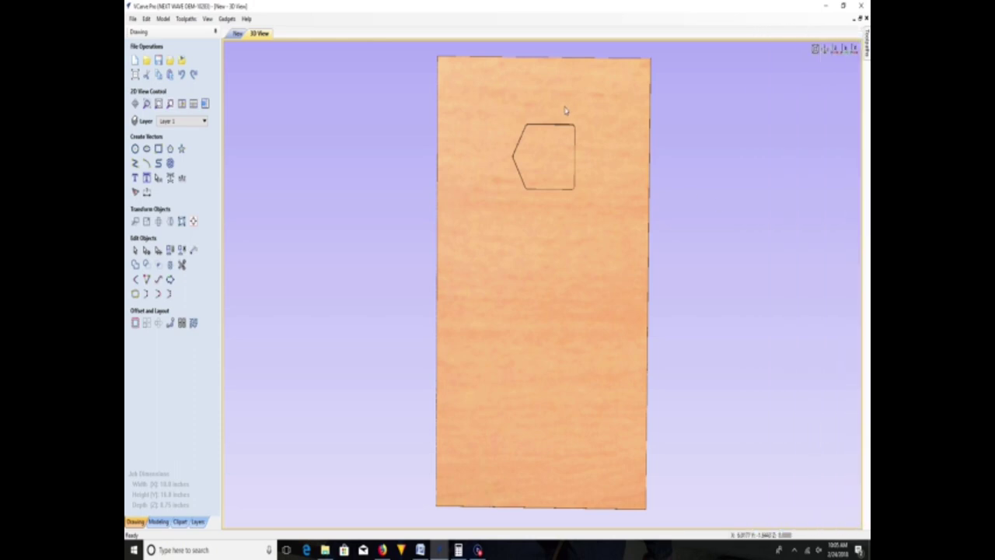
pyautogui.moveTo(565, 111); pyautogui.dragTo(577, 87)
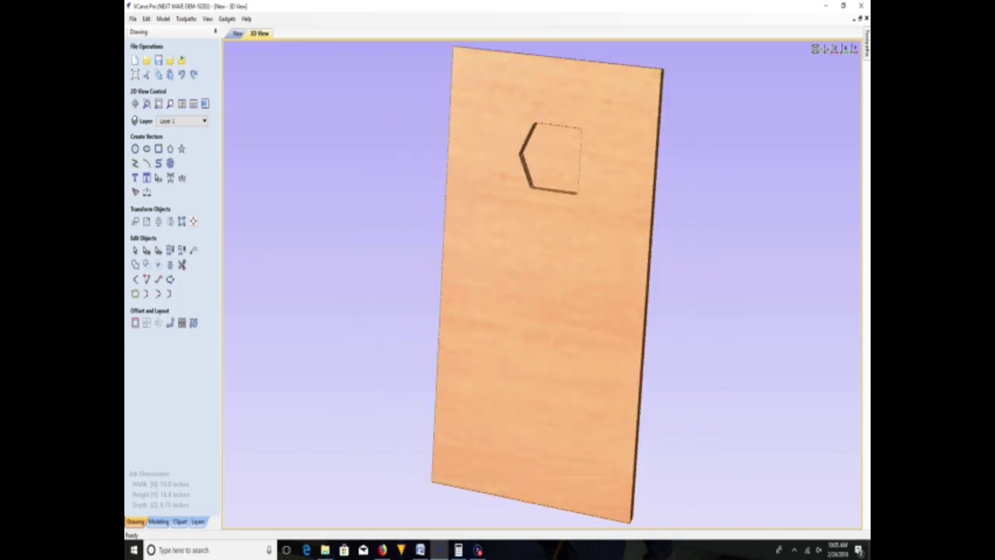
# - Delete the house outline's pocket toolpath
pyautogui.moveTo(866, 86)
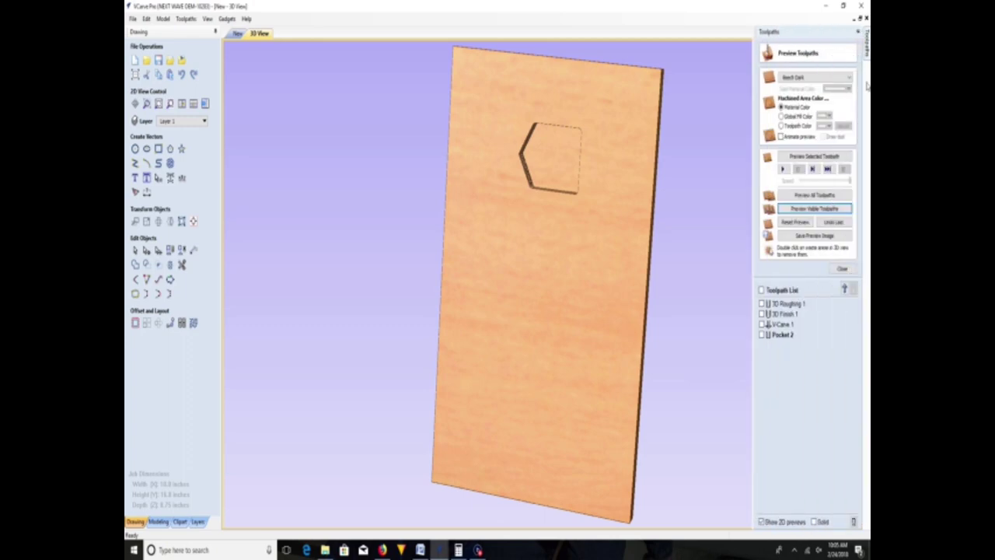
pyautogui.rightClick(790, 339)
pyautogui.moveTo(827, 421)
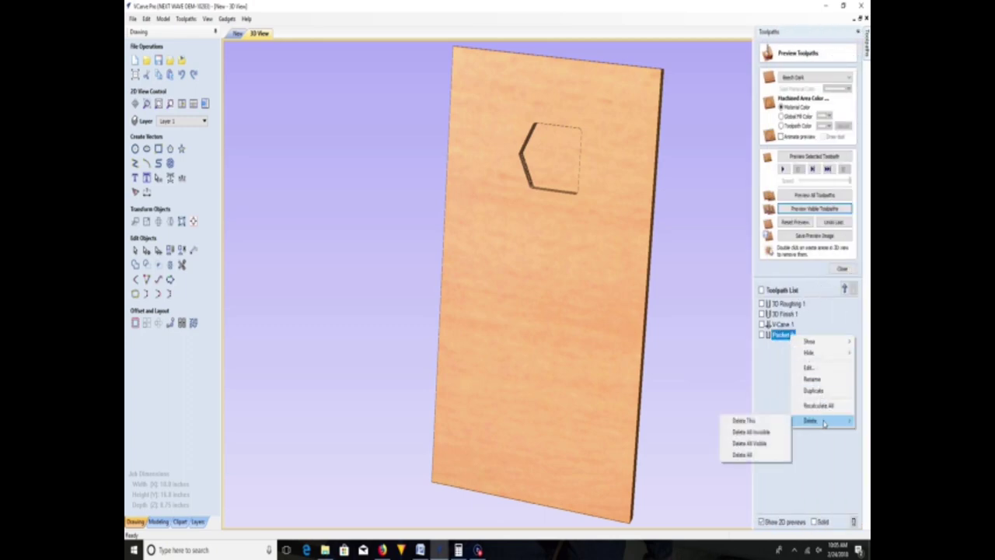
pyautogui.click(773, 422)
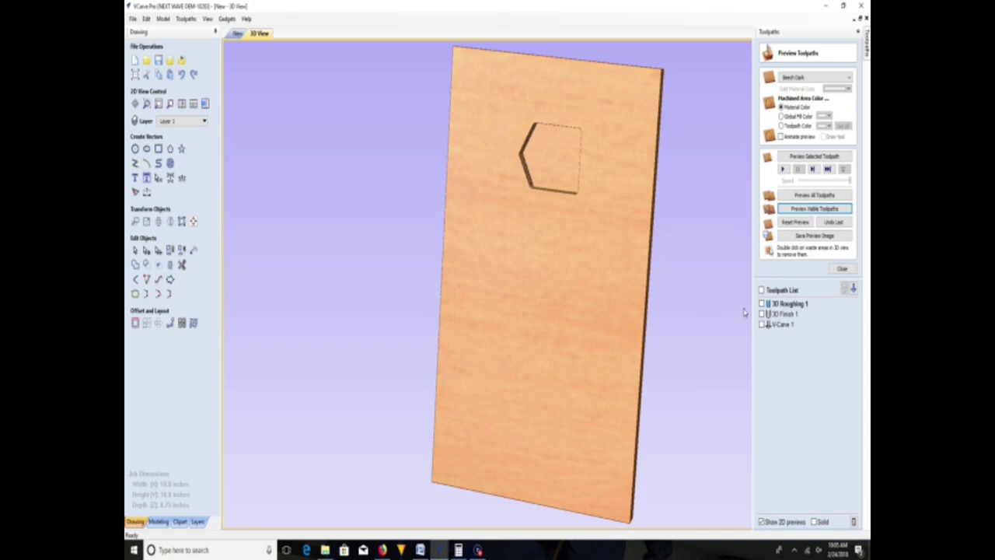
# - Return to the 2D drawing and open the job setup
pyautogui.click(238, 35)
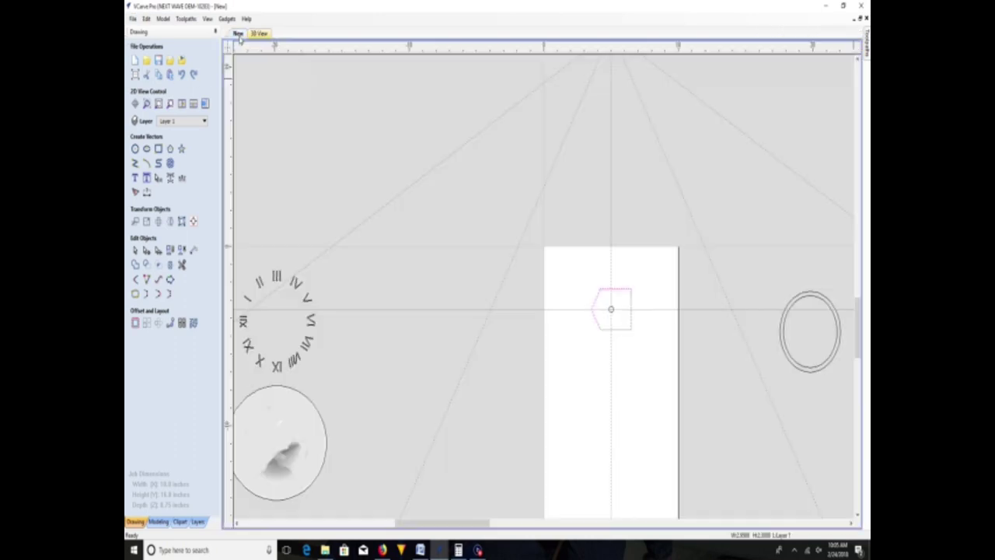
pyautogui.scroll(-2, 620, 349)
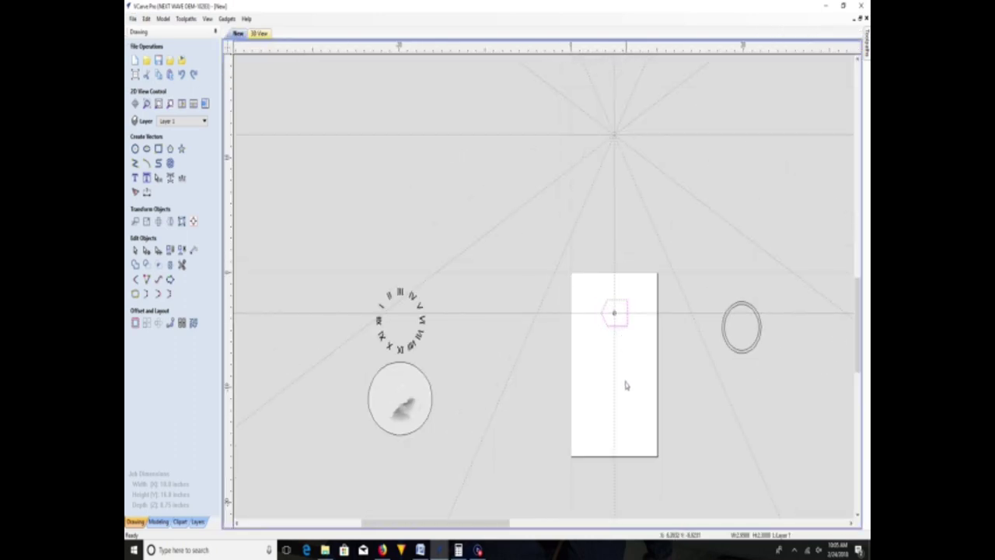
pyautogui.scroll(1, 607, 395)
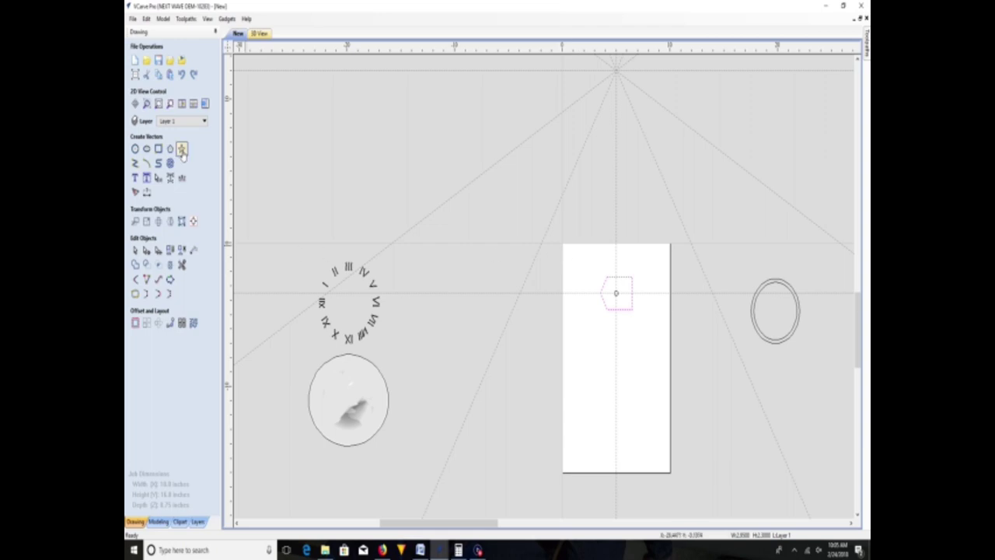
pyautogui.click(134, 74)
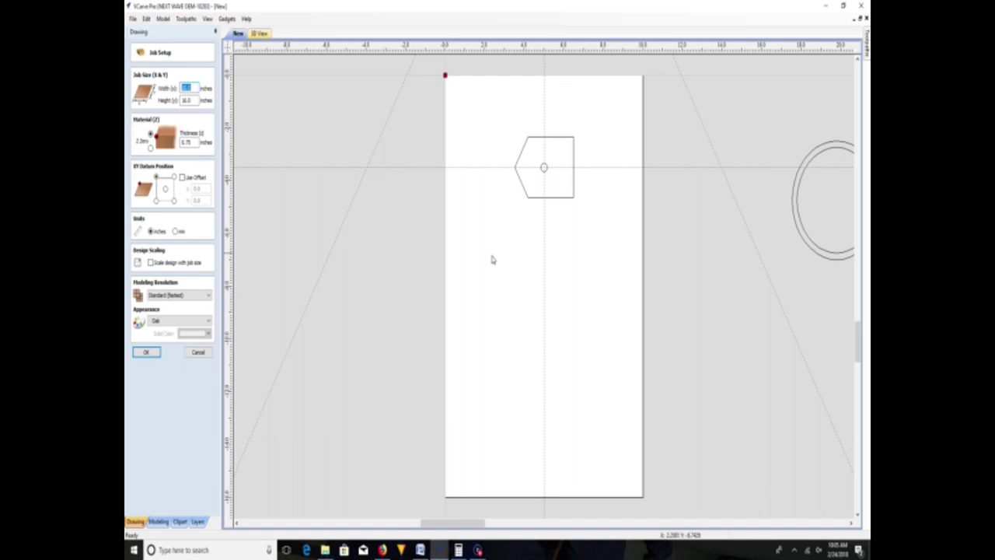
# - Examine how the datum corner sits on the front and back faces of the board in 3D
pyautogui.press('F3')
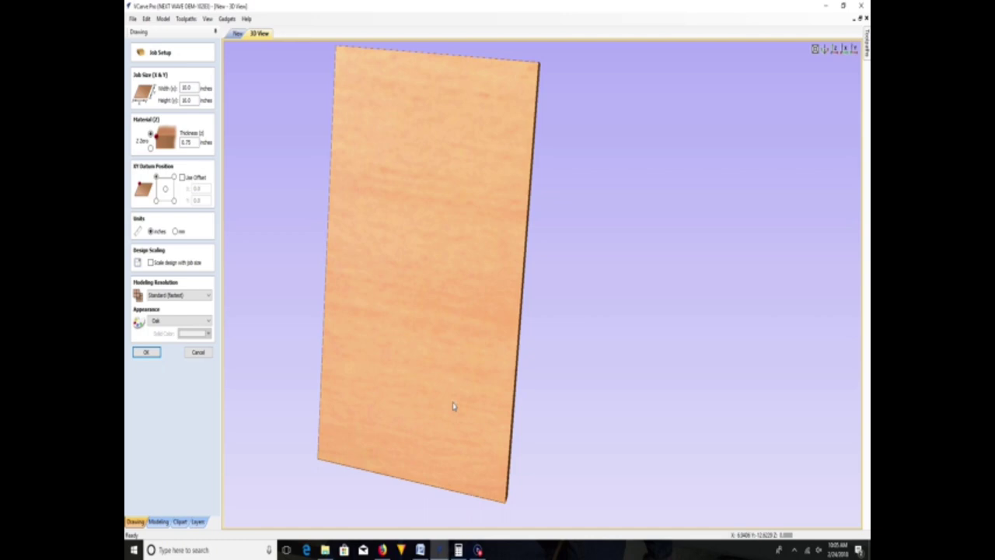
pyautogui.scroll(3, 459, 395)
pyautogui.scroll(-3, 556, 251)
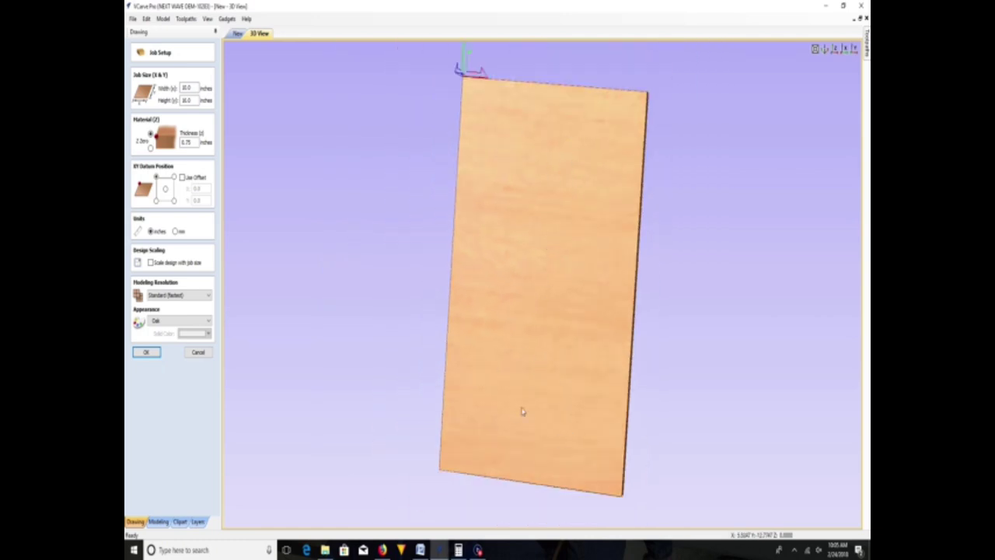
pyautogui.moveTo(457, 443); pyautogui.dragTo(529, 438)
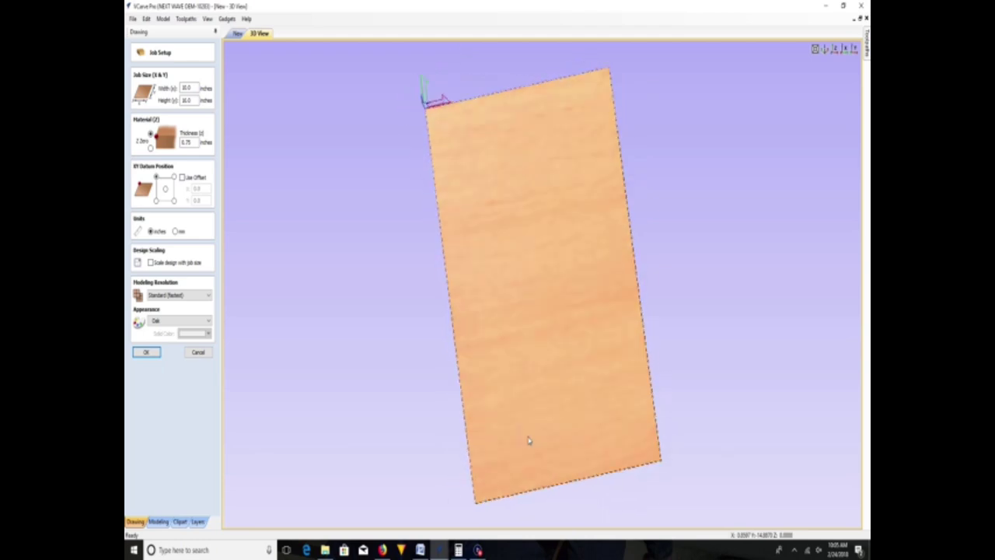
pyautogui.moveTo(468, 291); pyautogui.dragTo(848, 277)
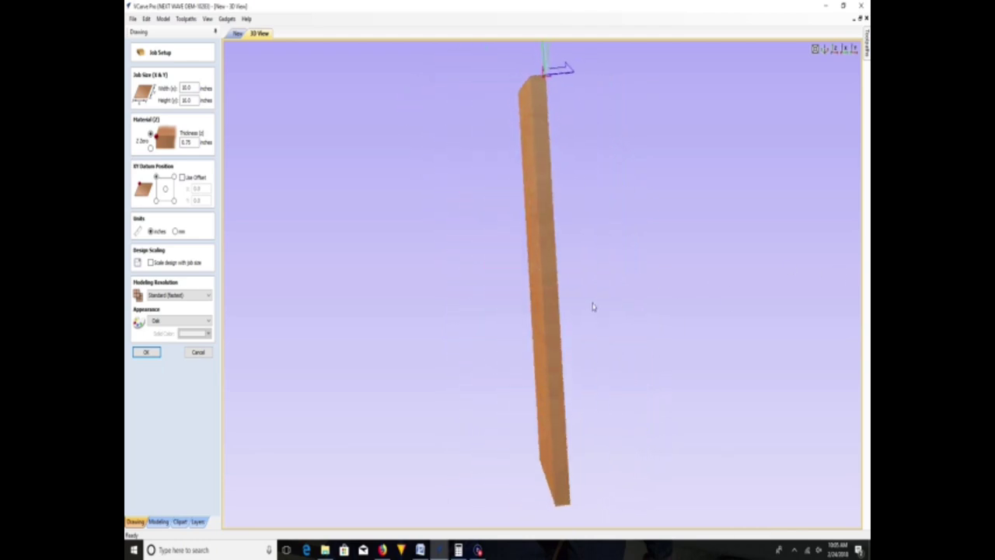
pyautogui.moveTo(557, 309); pyautogui.dragTo(821, 290)
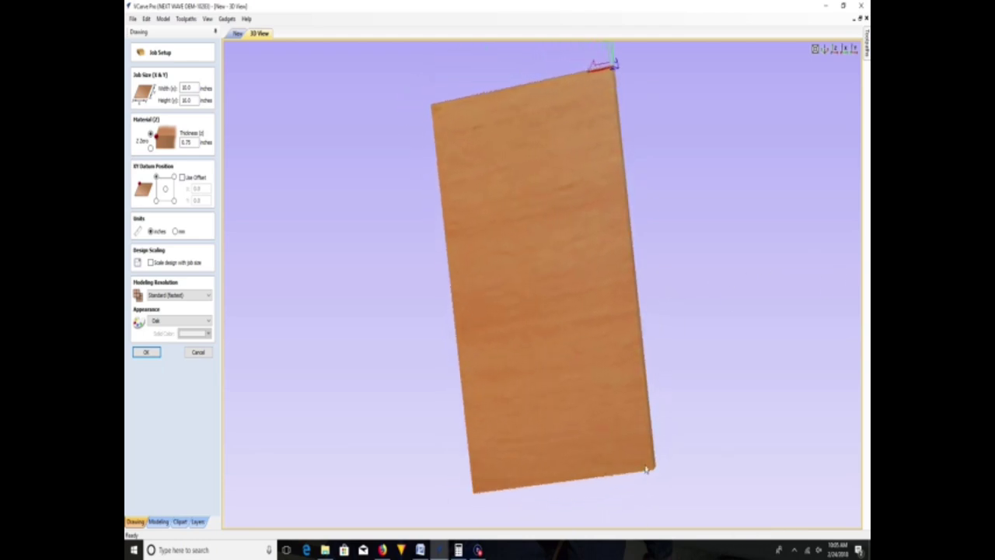
pyautogui.moveTo(576, 324); pyautogui.dragTo(497, 155)
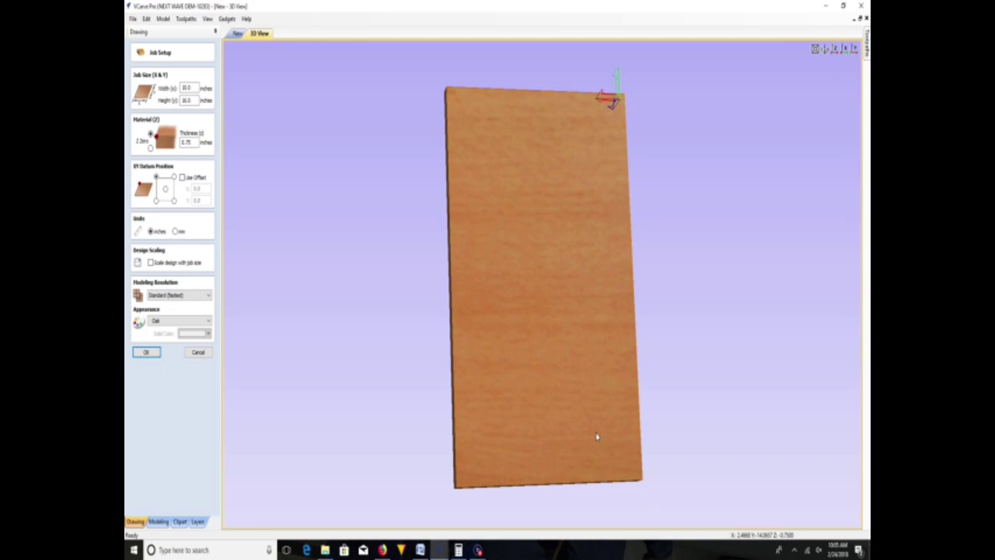
pyautogui.moveTo(608, 285); pyautogui.dragTo(746, 184)
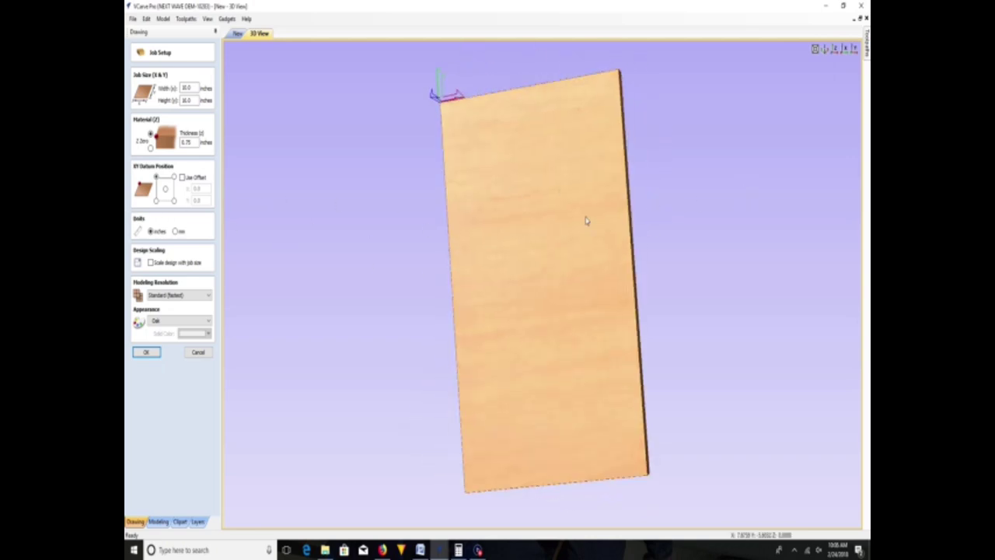
pyautogui.moveTo(586, 217); pyautogui.dragTo(566, 227)
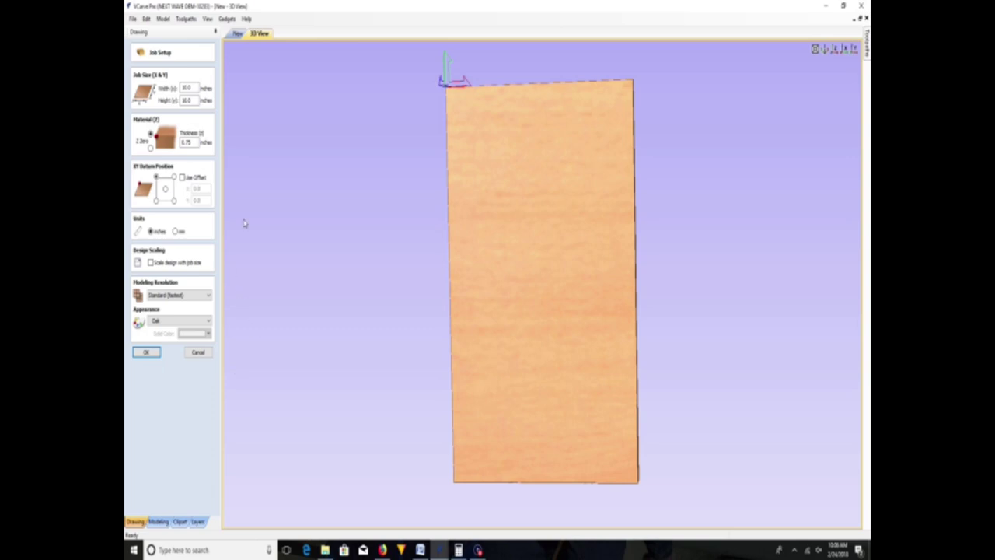
pyautogui.click(237, 33)
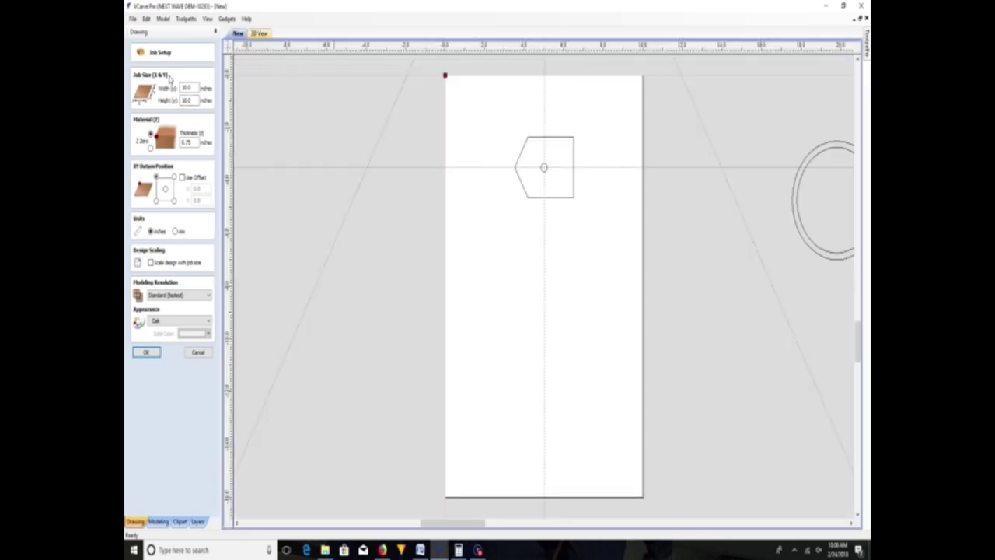
# - Set the job's XY datum to the board's bottom-right corner, apply it and dismiss the recalculation notice
pyautogui.click(173, 201)
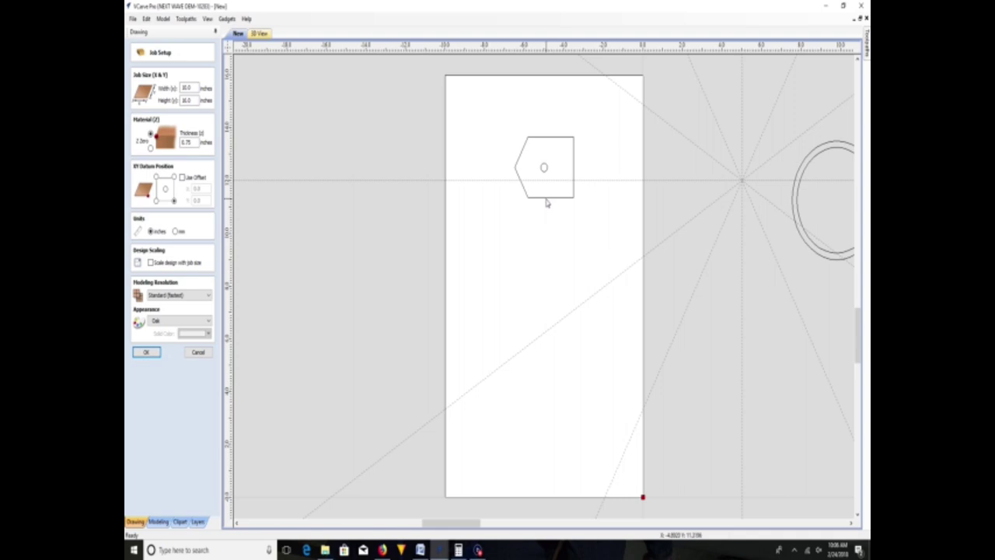
pyautogui.click(146, 353)
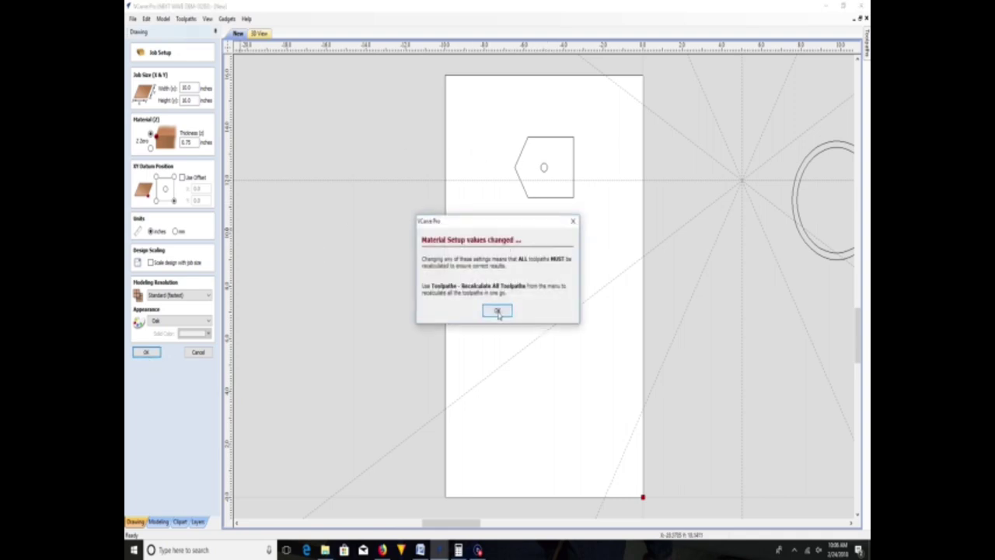
pyautogui.click(498, 311)
# - Try a raster pocket toolpath for the house-shaped outline with the 0.25 inch end mill and preview it in 3D
pyautogui.click(633, 232)
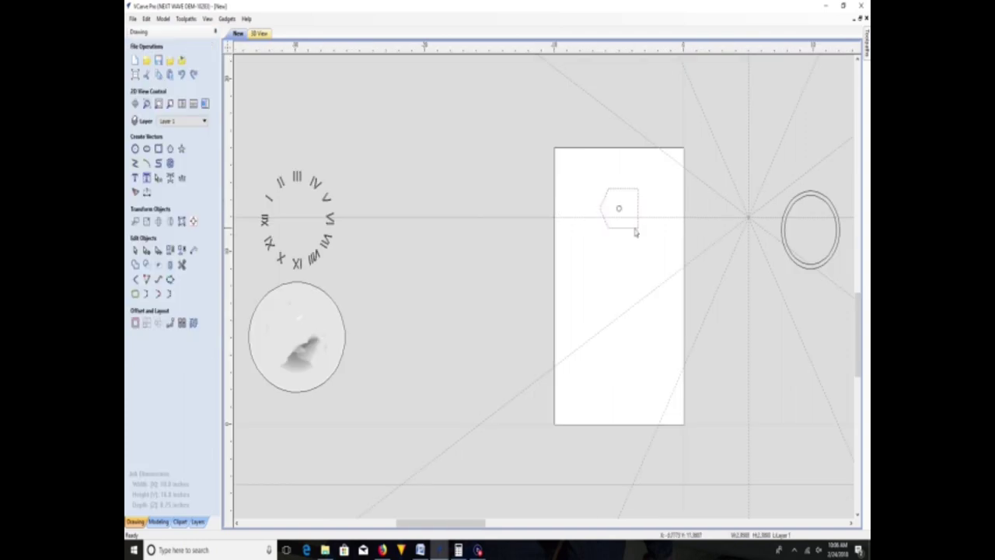
pyautogui.moveTo(865, 46)
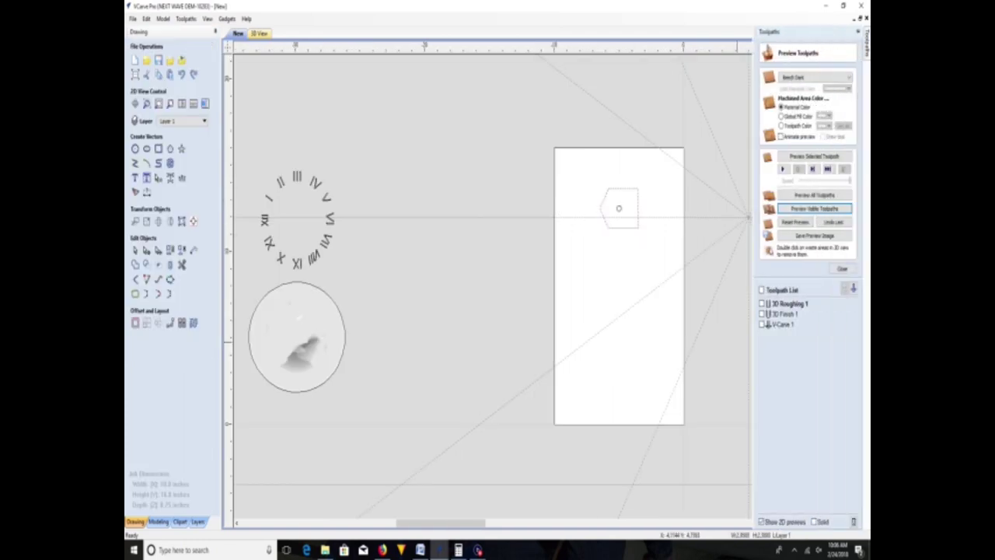
pyautogui.click(842, 267)
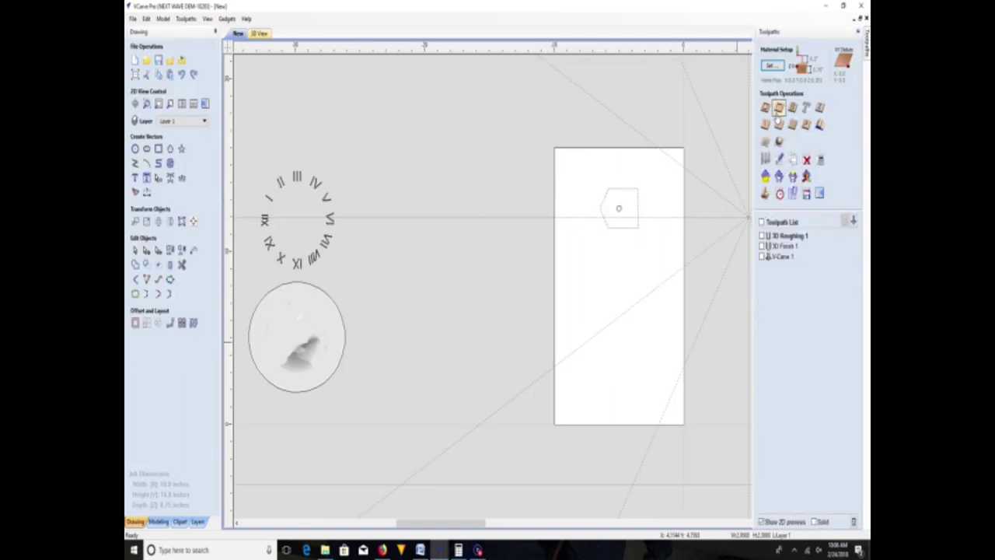
pyautogui.click(776, 119)
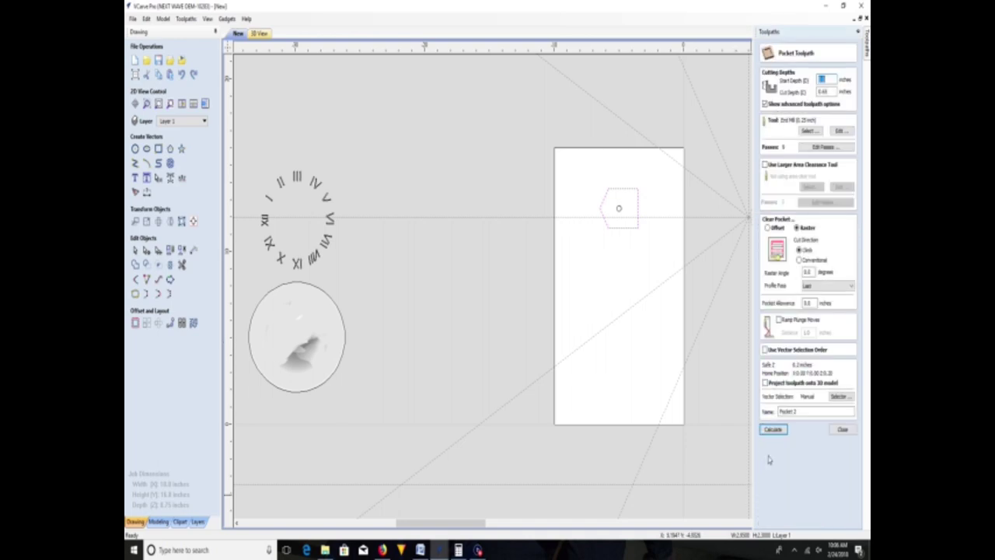
pyautogui.click(773, 429)
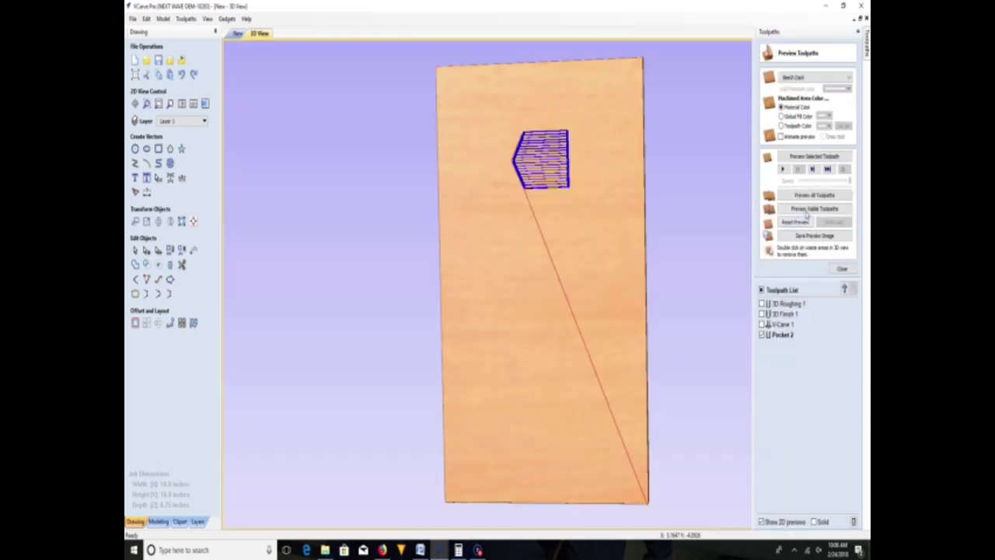
pyautogui.click(810, 209)
pyautogui.moveTo(560, 217); pyautogui.dragTo(542, 159)
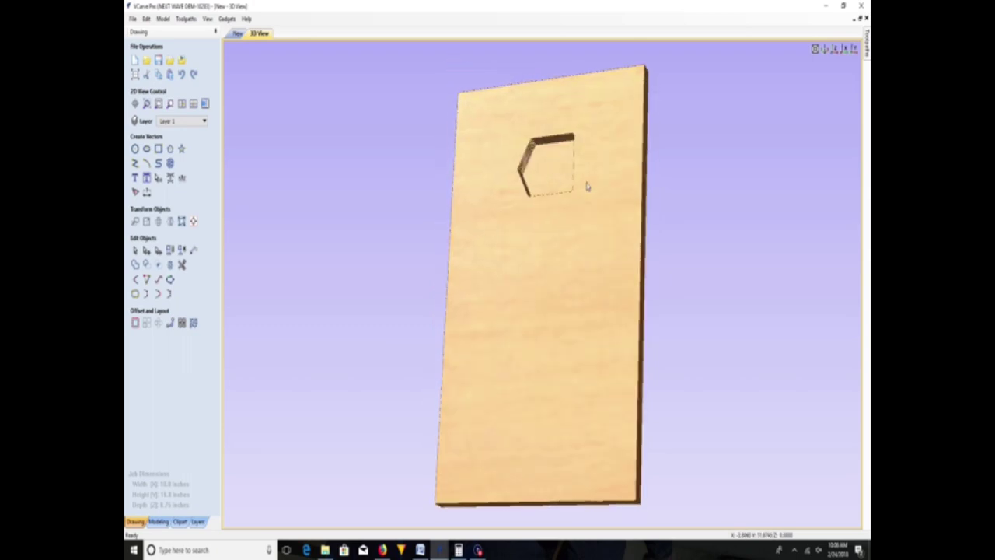
pyautogui.moveTo(482, 260); pyautogui.dragTo(485, 362)
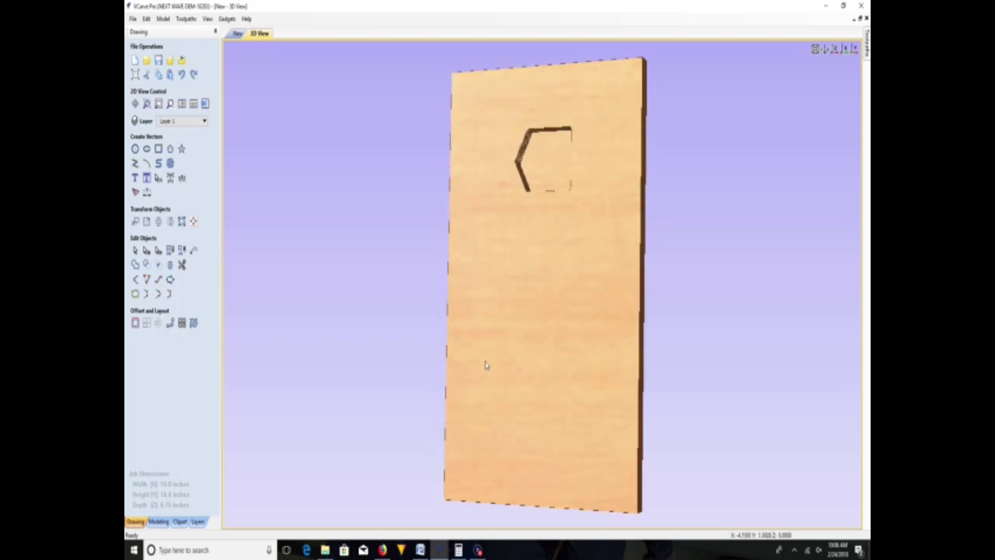
# - Delete the Pocket 2 toolpath and reset the 3D preview to the uncut board
pyautogui.moveTo(866, 46)
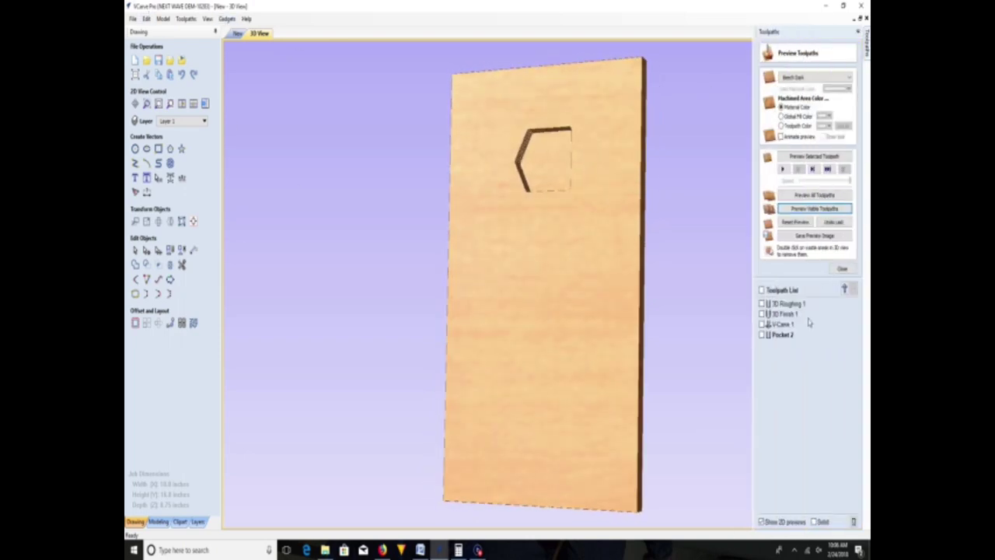
pyautogui.rightClick(780, 334)
pyautogui.moveTo(795, 429)
pyautogui.click(735, 423)
pyautogui.click(795, 222)
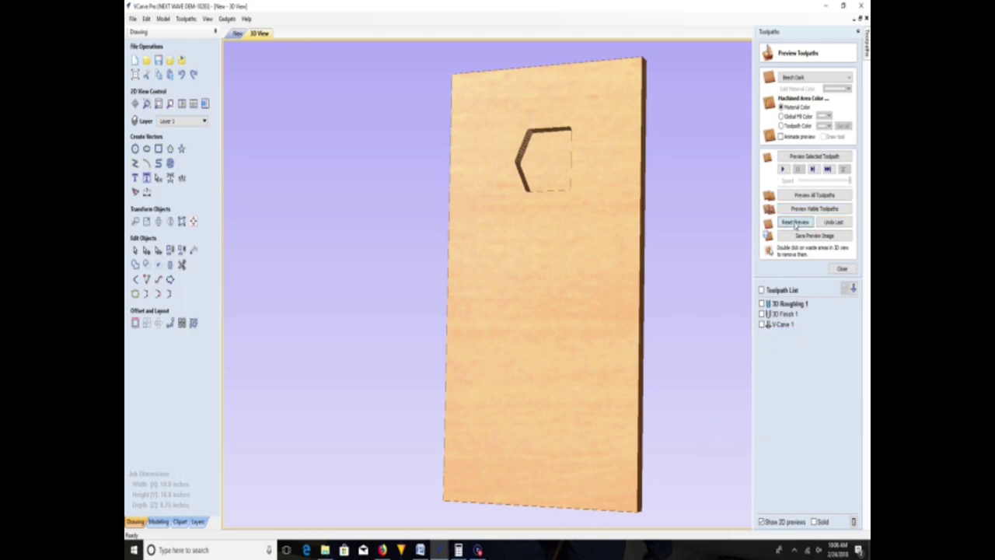
# - Rotate the house-shaped outline 180 degrees about its centre in the 2D drawing
pyautogui.click(233, 34)
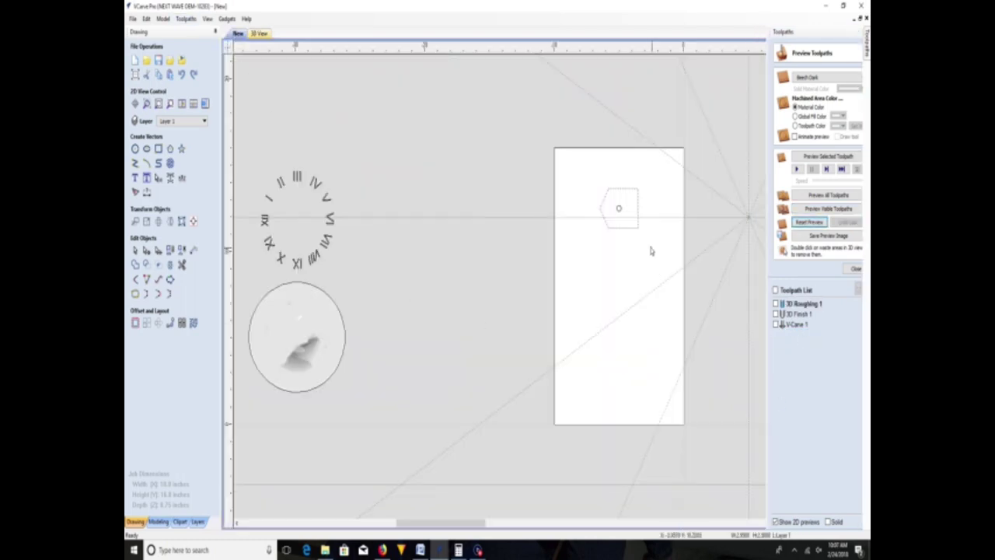
pyautogui.click(626, 231)
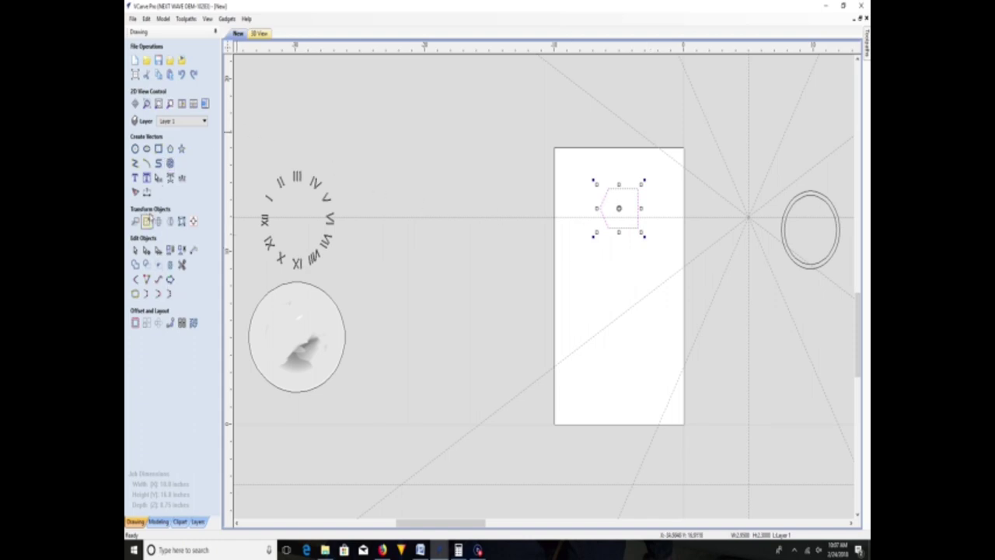
pyautogui.click(157, 222)
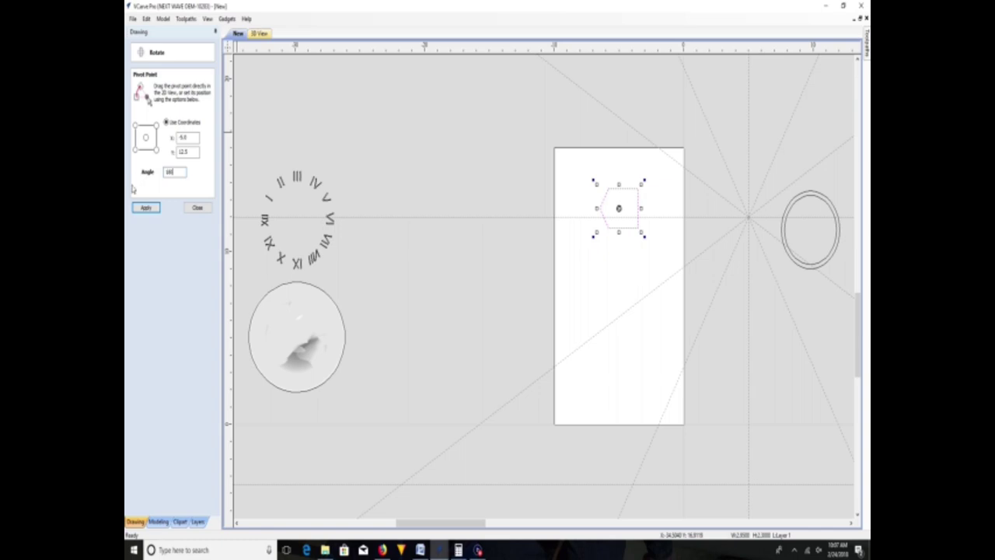
pyautogui.click(146, 208)
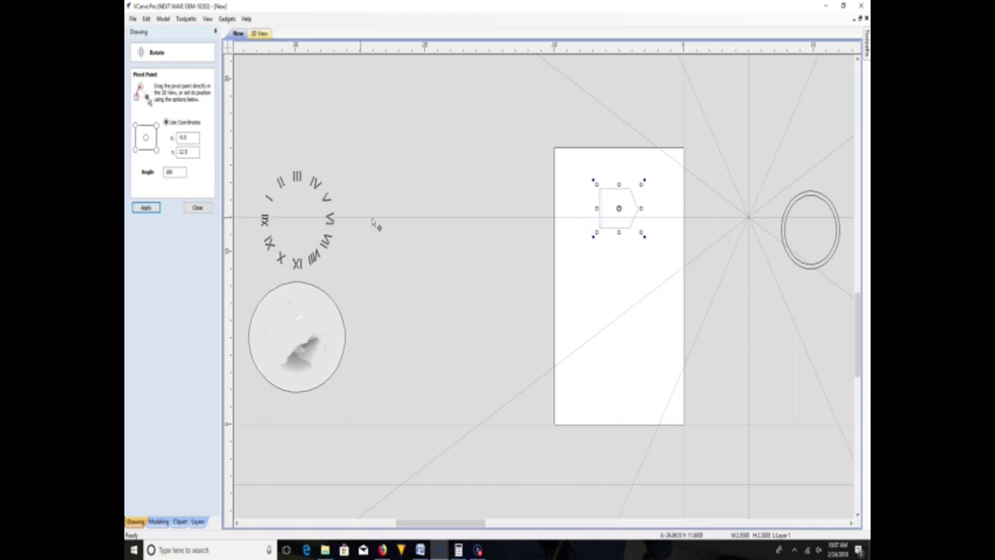
pyautogui.click(672, 256)
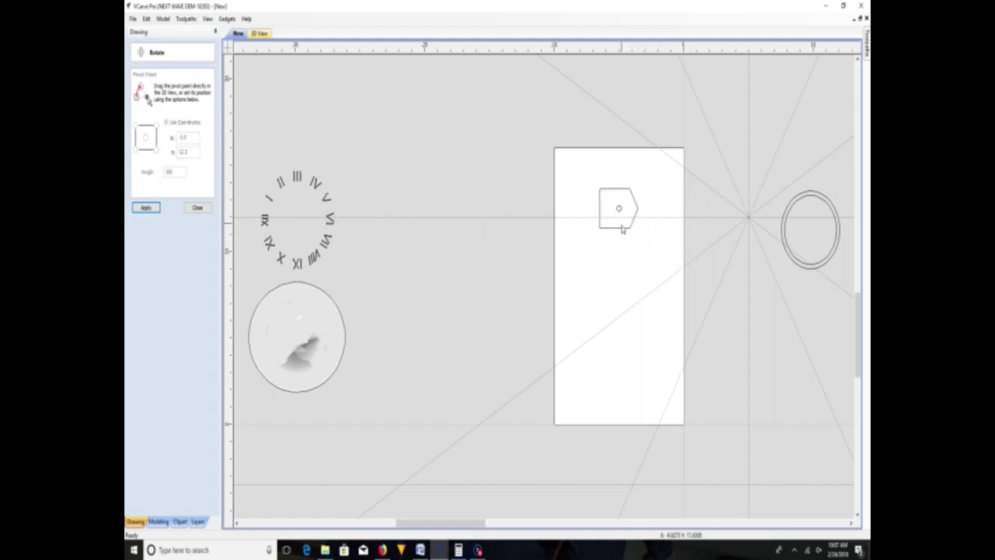
# - Calculate a raster pocket toolpath for the rotated house outline with the 0.25 inch end mill and preview the cut
pyautogui.click(632, 228)
pyautogui.moveTo(866, 46)
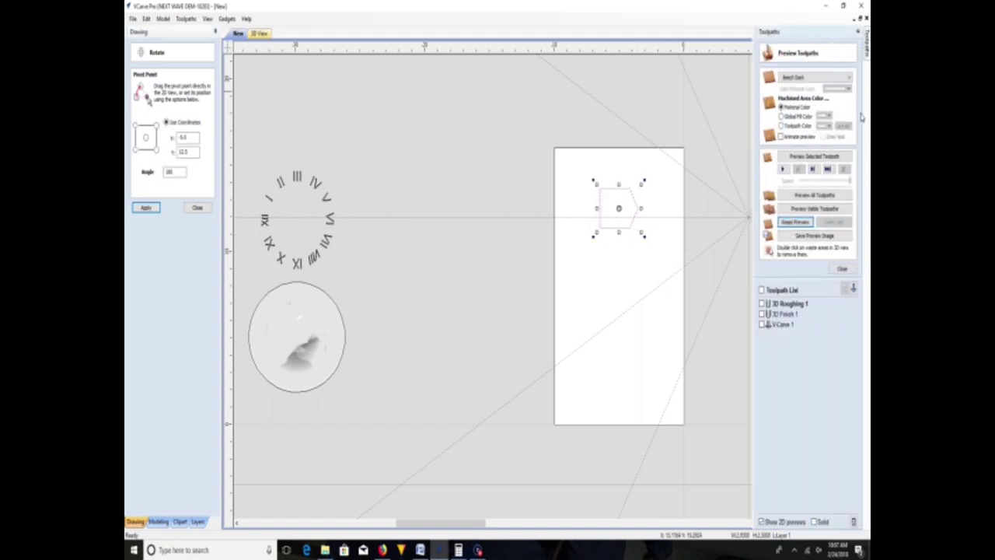
pyautogui.click(843, 268)
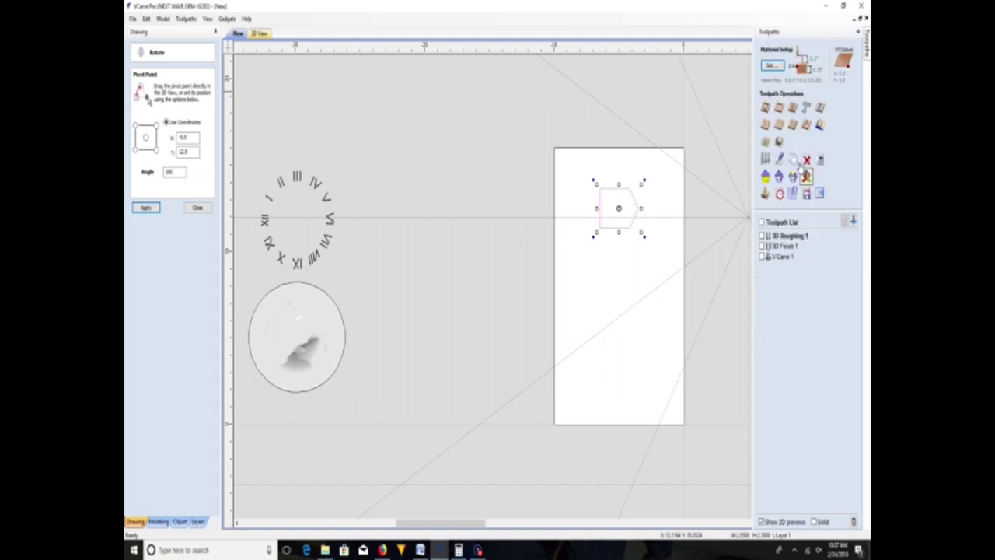
pyautogui.click(779, 110)
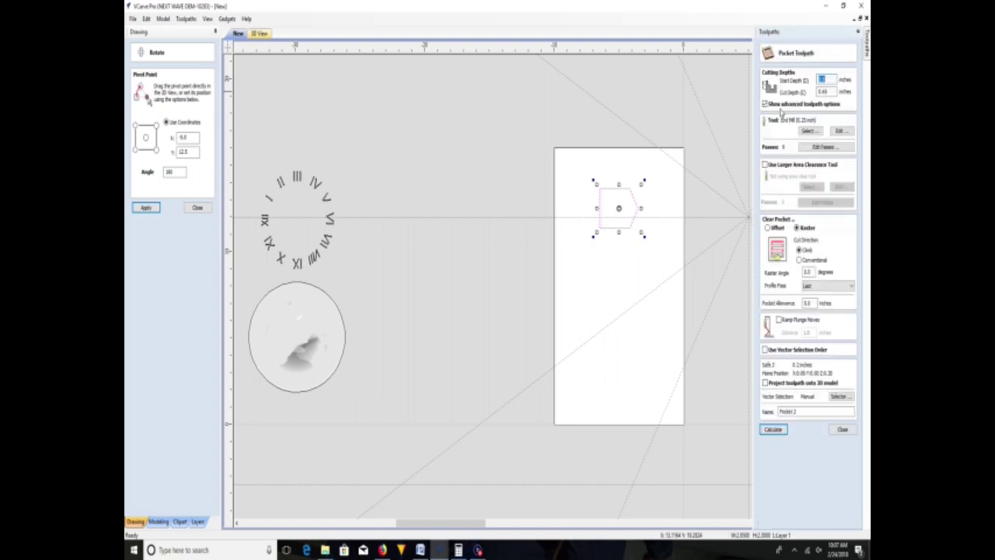
pyautogui.click(772, 429)
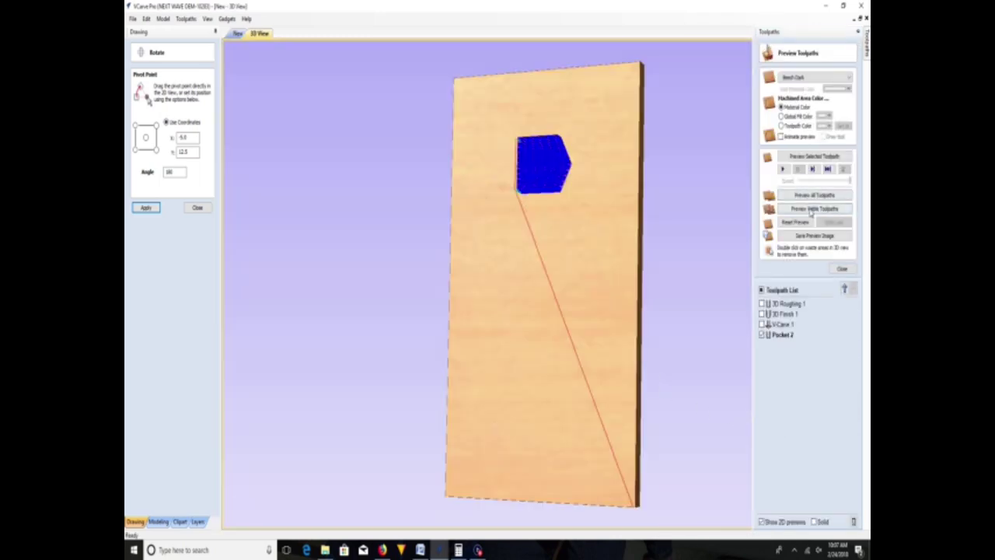
pyautogui.click(814, 208)
pyautogui.moveTo(592, 241); pyautogui.dragTo(595, 294)
# - Calculate a peck drilling toolpath with a 0.75 inch cut depth for the centre circle and preview it from both sides
pyautogui.click(237, 33)
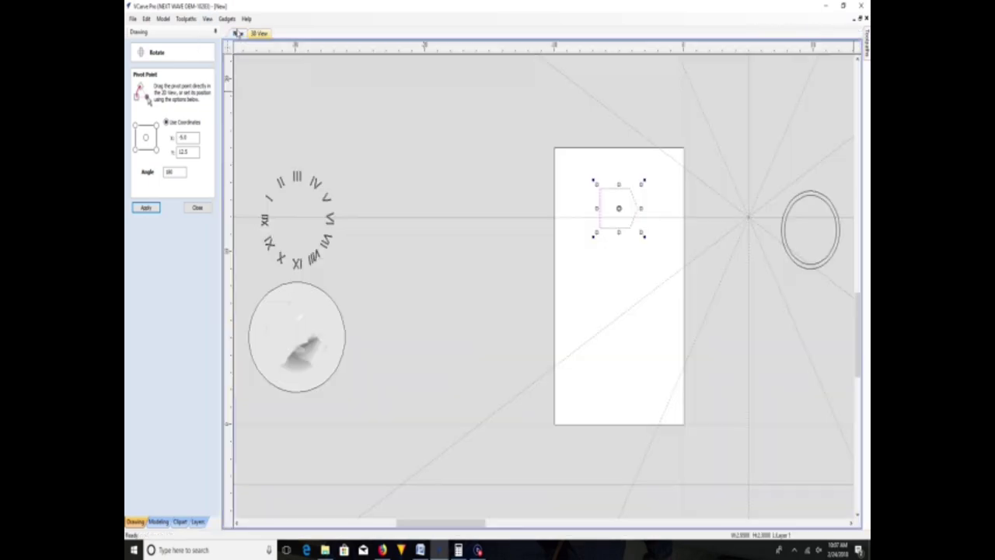
pyautogui.click(620, 211)
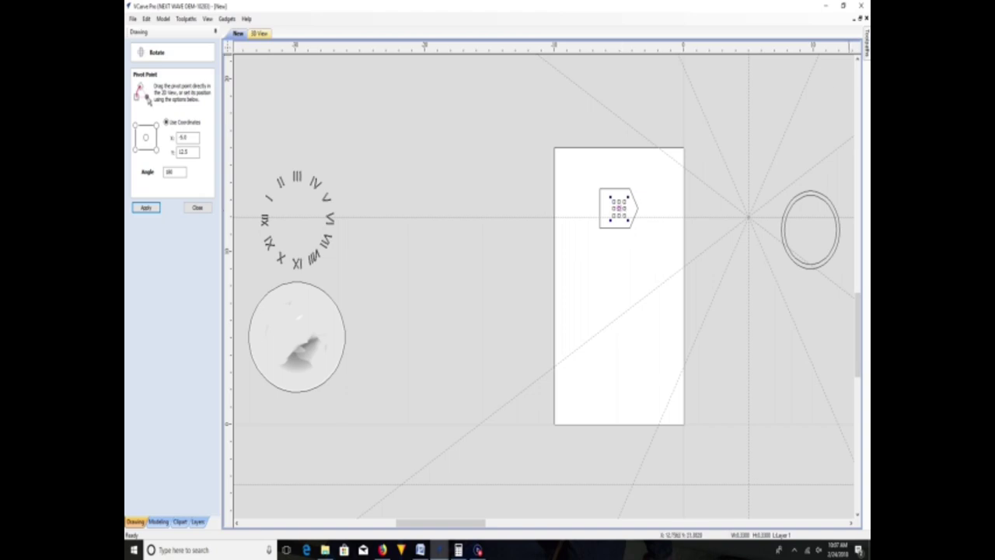
pyautogui.moveTo(865, 47)
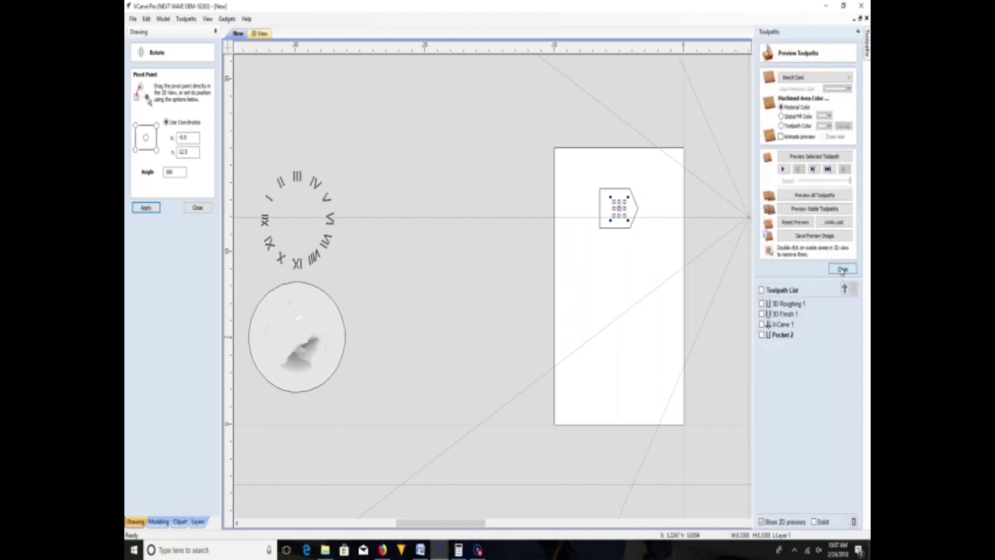
pyautogui.click(780, 141)
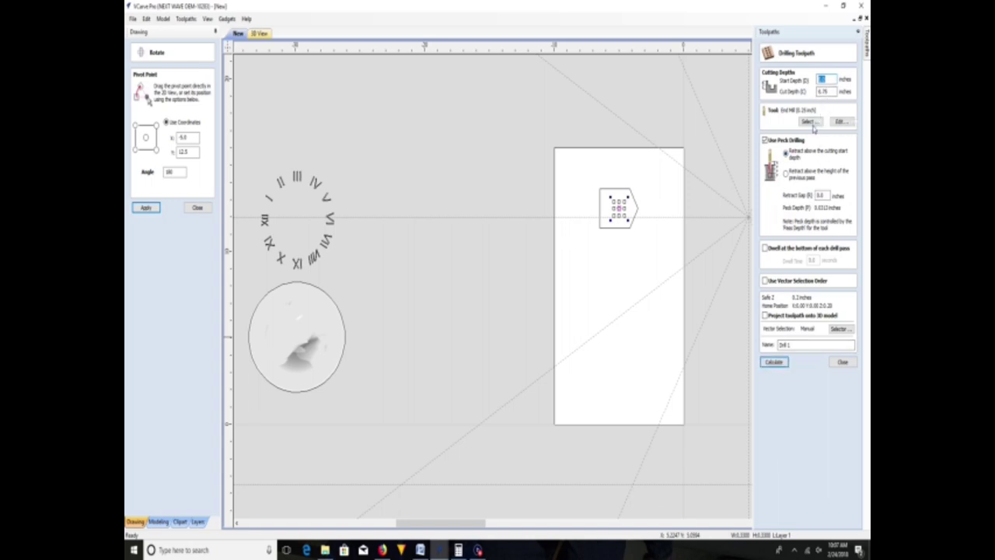
pyautogui.click(778, 362)
pyautogui.click(816, 210)
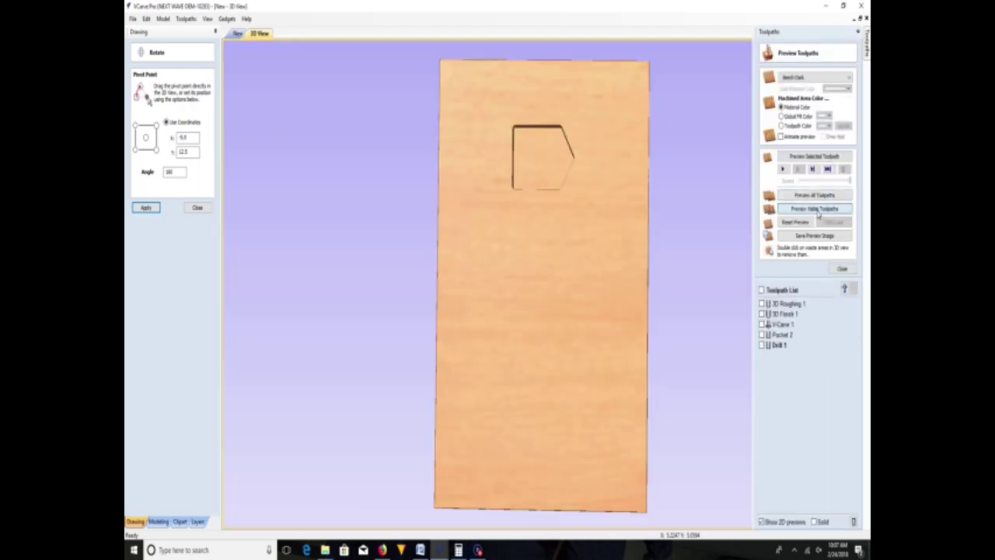
pyautogui.moveTo(620, 285); pyautogui.dragTo(545, 91)
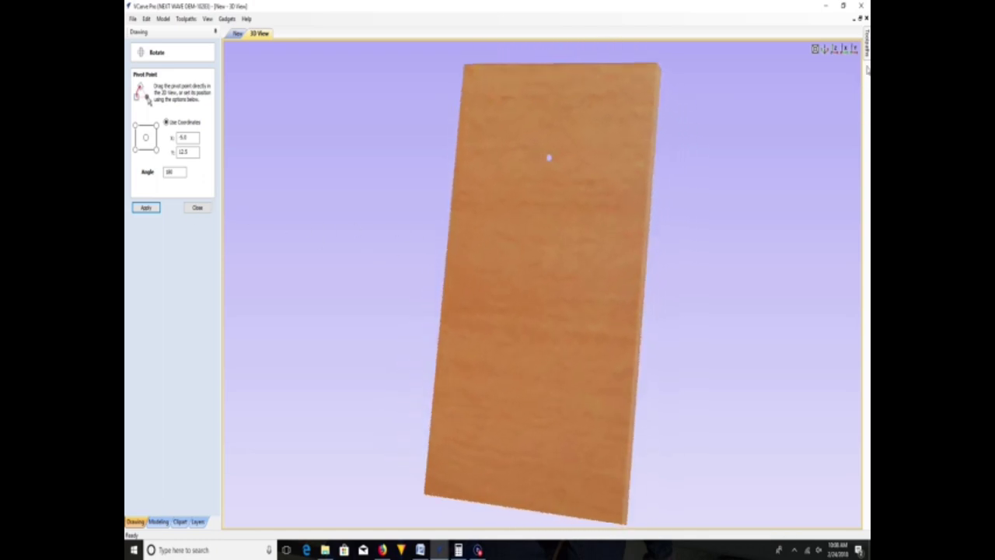
# - Show only the 3D Roughing 1, 3D Finish 1 and V-Carve 1 toolpaths, hiding the pocket and drill paths
pyautogui.moveTo(866, 75)
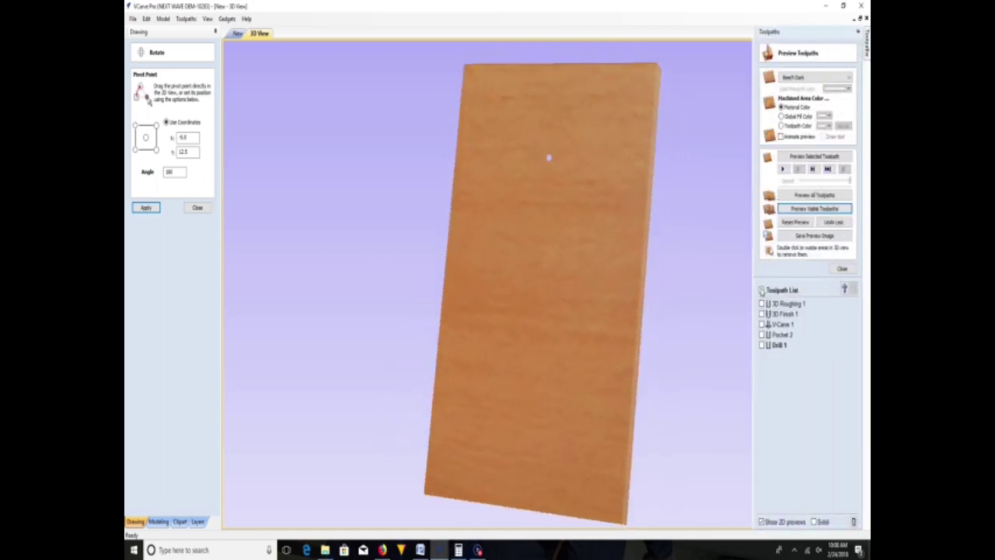
pyautogui.click(762, 289)
pyautogui.click(762, 334)
pyautogui.click(762, 344)
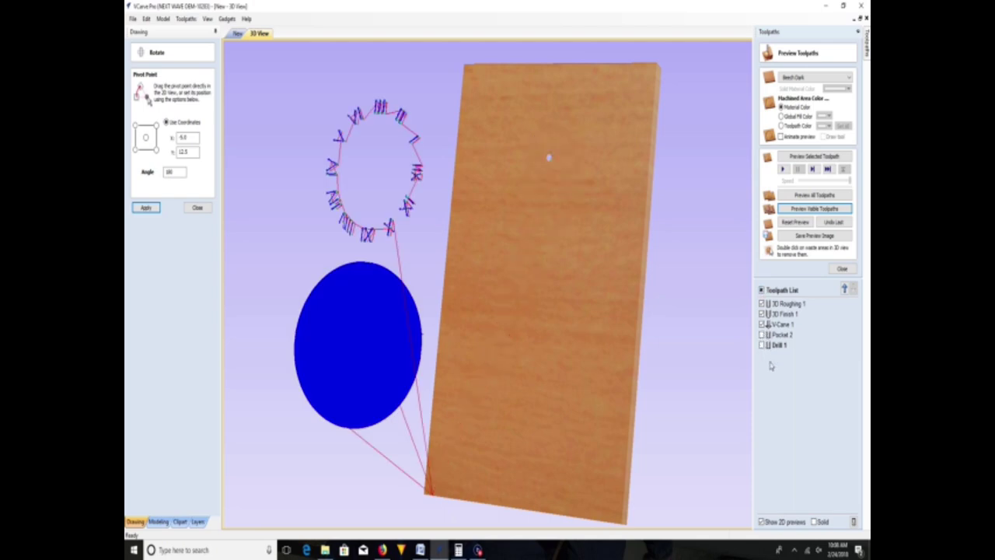
# - Examine where the numeral and dial toolpaths lie relative to the pocketed board and its datum corner
pyautogui.moveTo(653, 292); pyautogui.dragTo(288, 283)
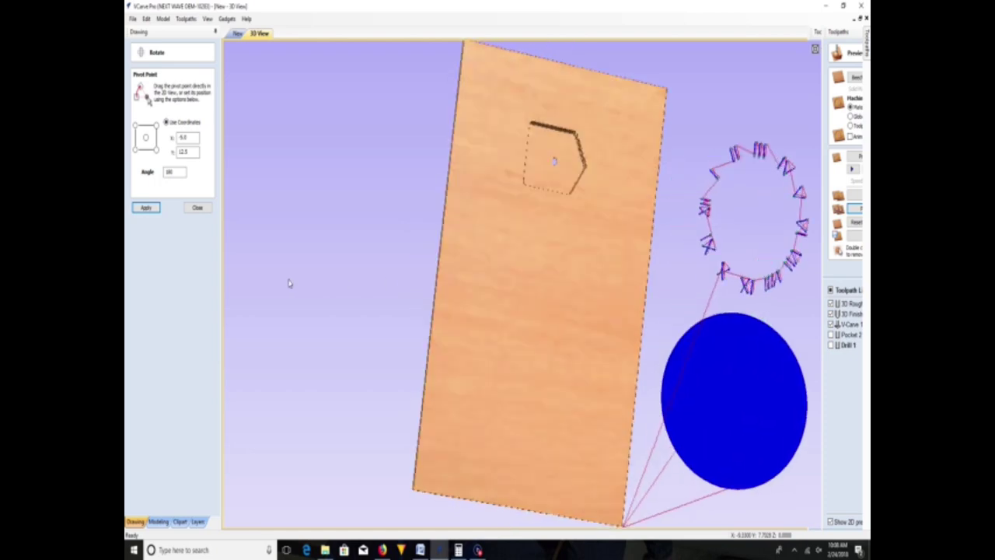
pyautogui.moveTo(451, 271); pyautogui.dragTo(509, 142)
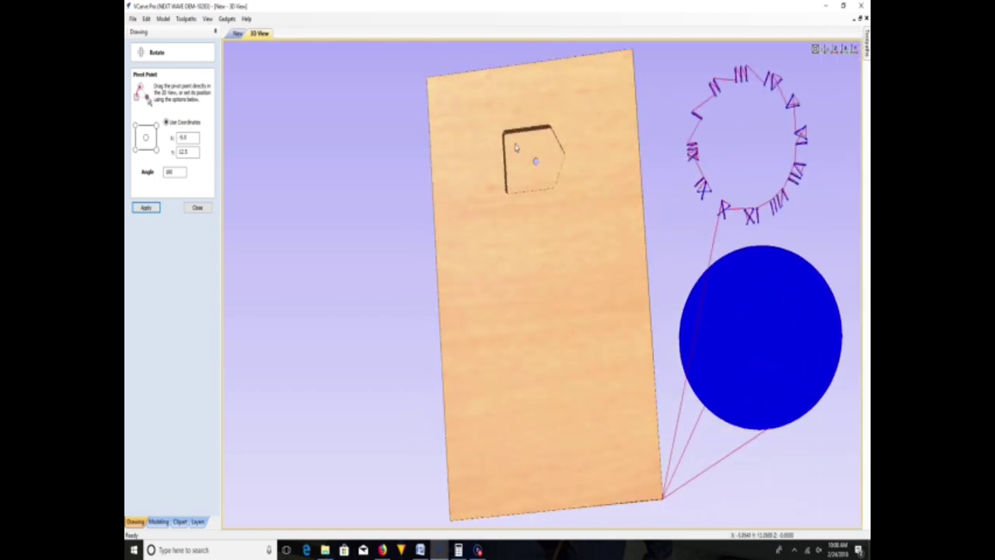
pyautogui.moveTo(606, 147); pyautogui.dragTo(612, 149)
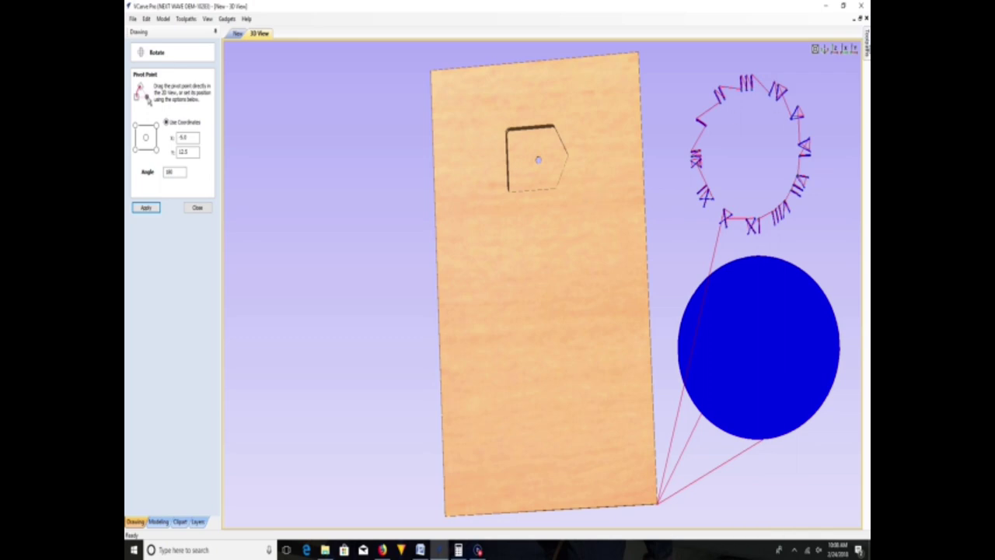
pyautogui.moveTo(866, 42)
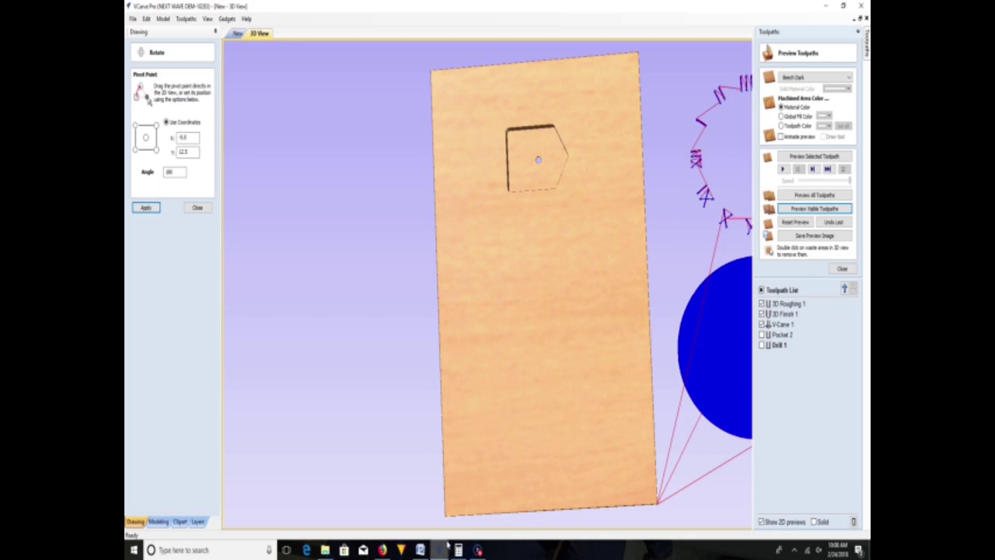
pyautogui.moveTo(448, 544)
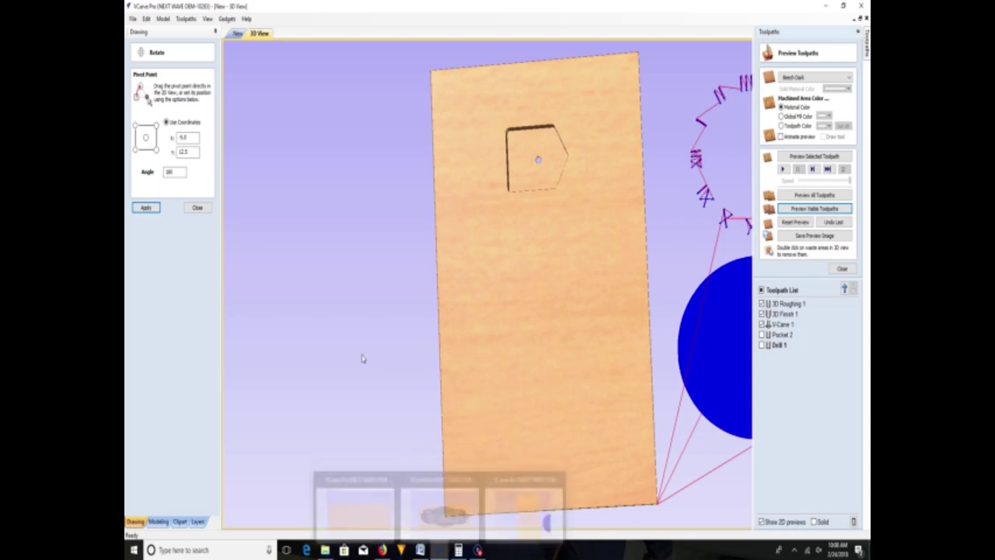